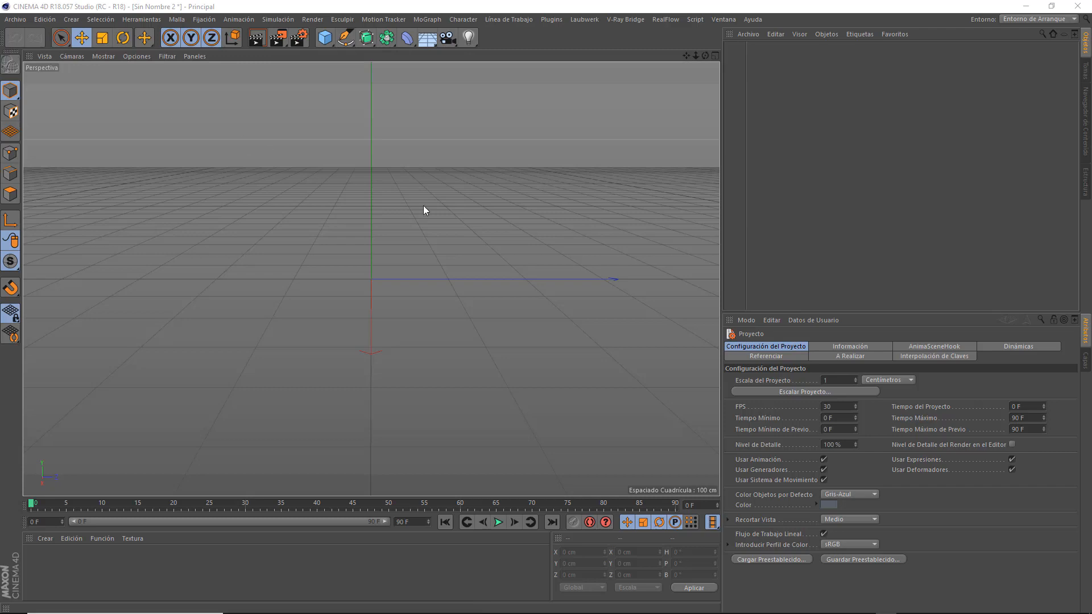
# Look over the SurfaceSPREAD plugin commands and the Laubwerk plant browser, and close the browser.
pyautogui.click(551, 19)
pyautogui.moveTo(557, 85)
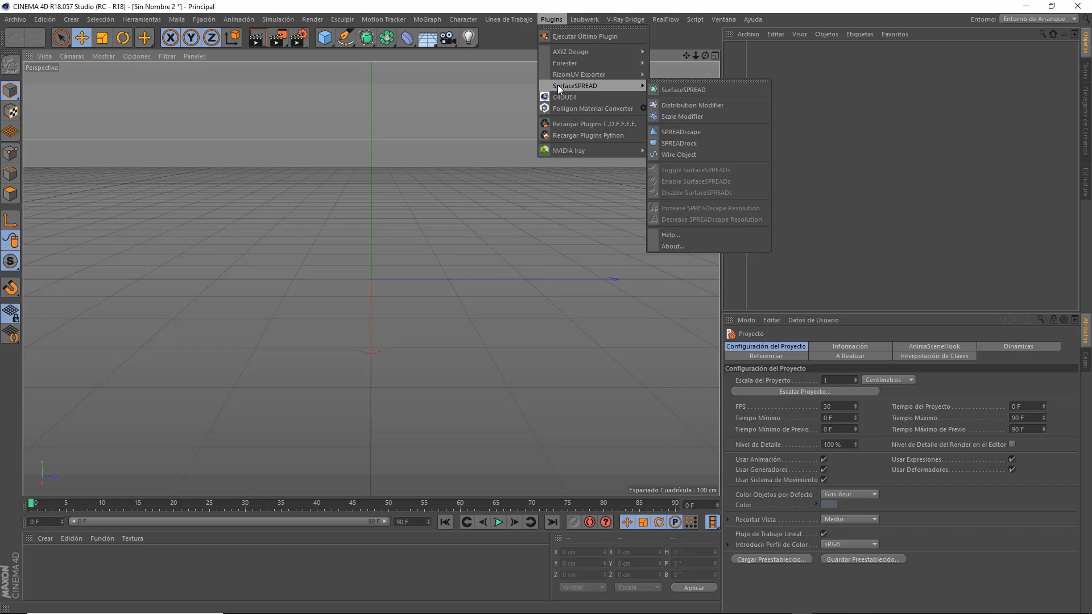
pyautogui.click(589, 37)
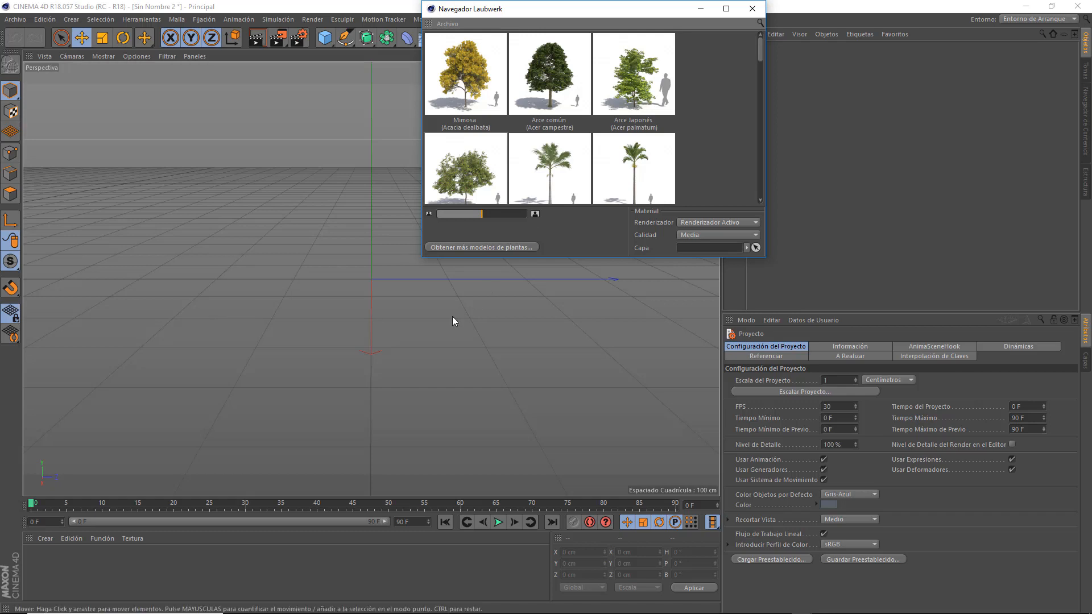
pyautogui.moveTo(611, 150)
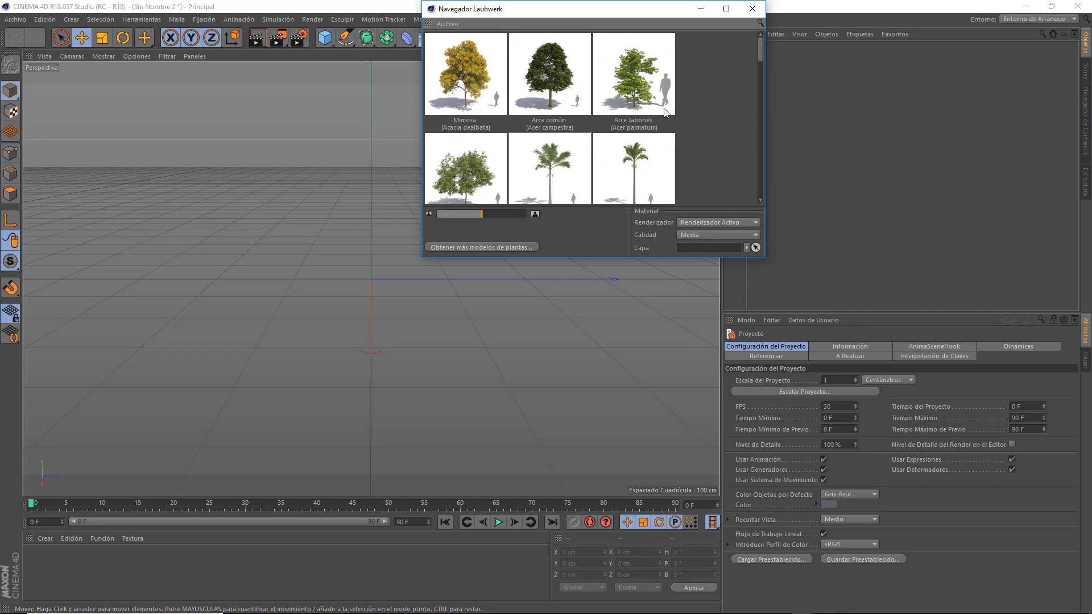
pyautogui.click(752, 8)
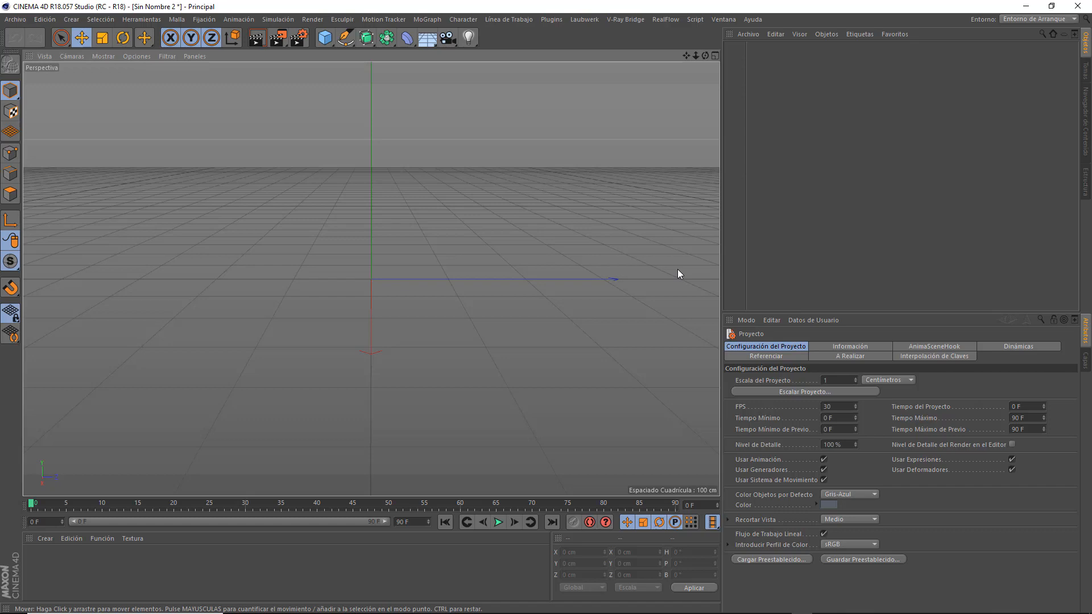
# Widen the viewport and add a fractal terrain (Terreno Fractal) object to the scene.
pyautogui.moveTo(719, 215); pyautogui.dragTo(876, 218)
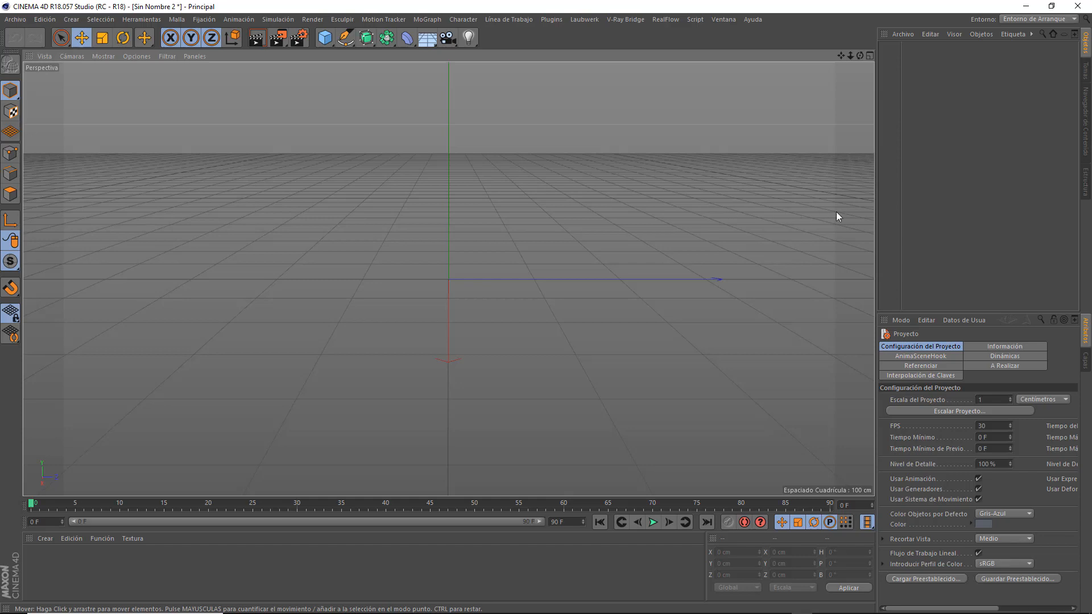
pyautogui.moveTo(875, 203); pyautogui.dragTo(844, 203)
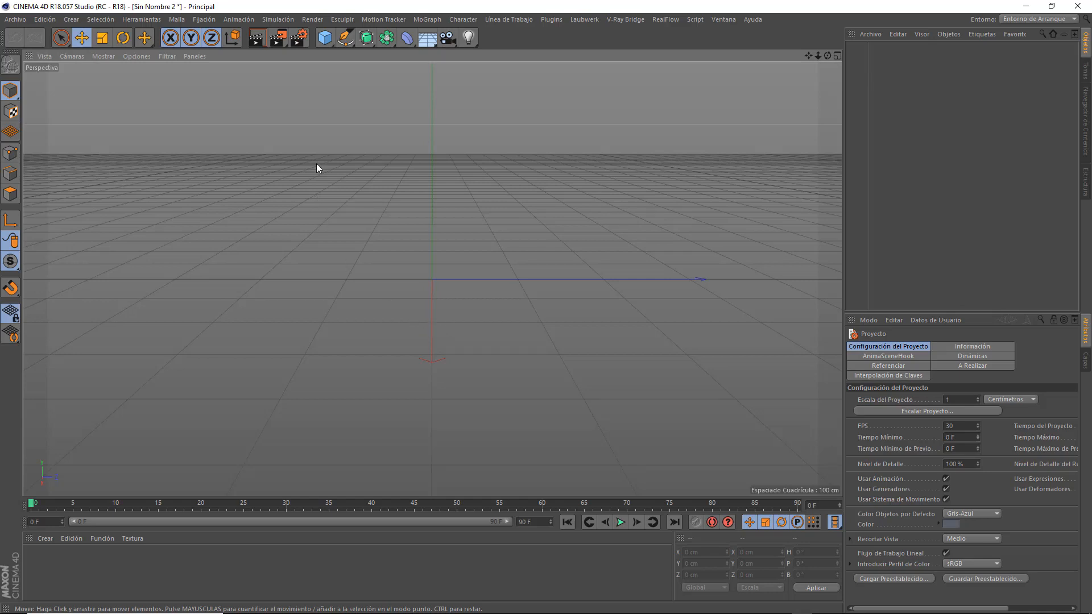
pyautogui.click(324, 37)
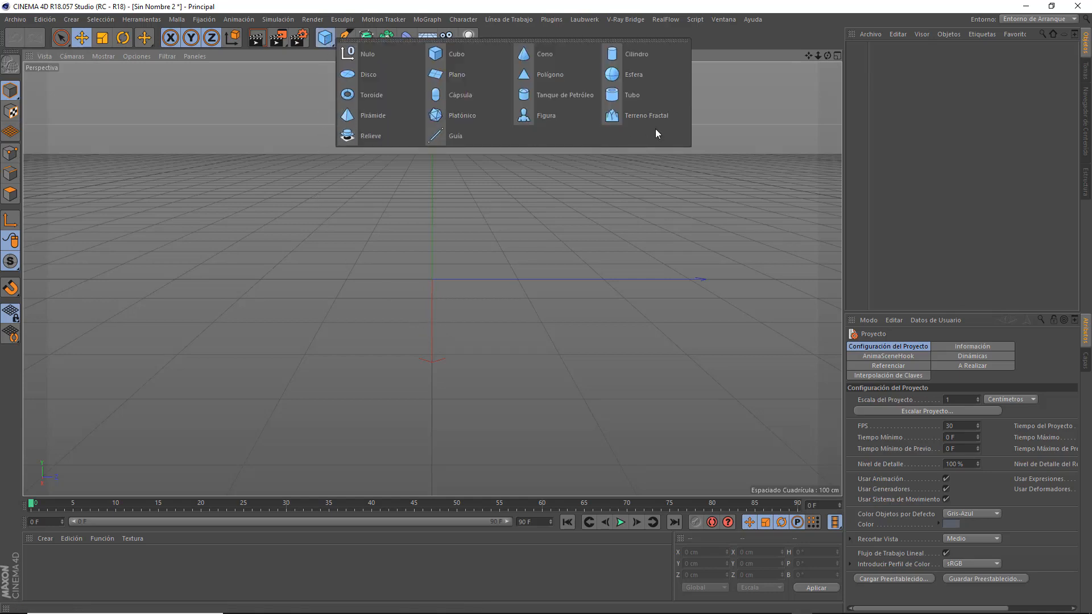
pyautogui.click(664, 115)
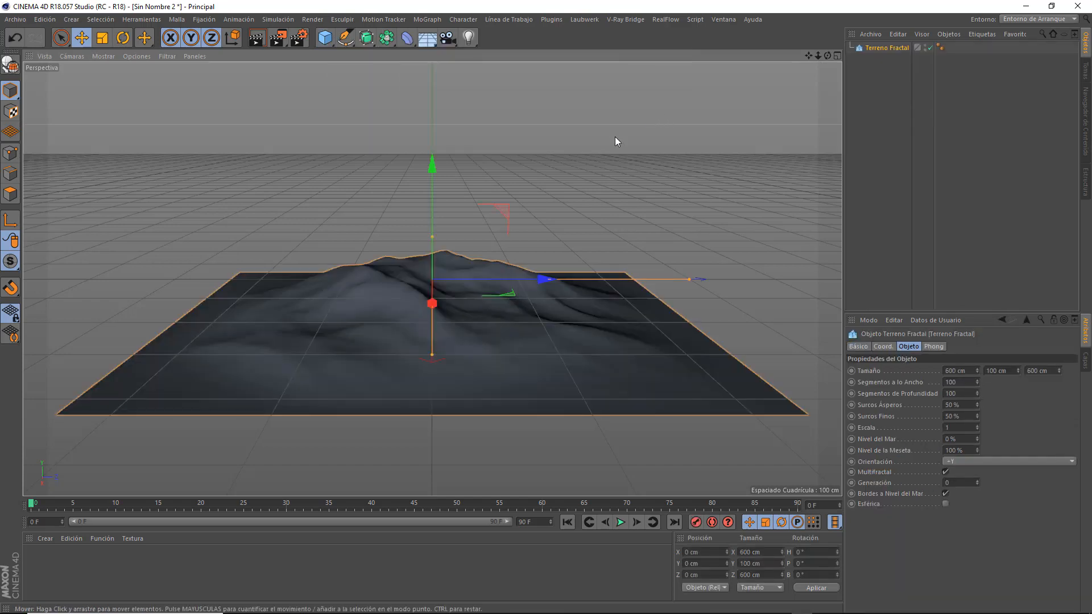
pyautogui.moveTo(817, 56); pyautogui.dragTo(832, 134)
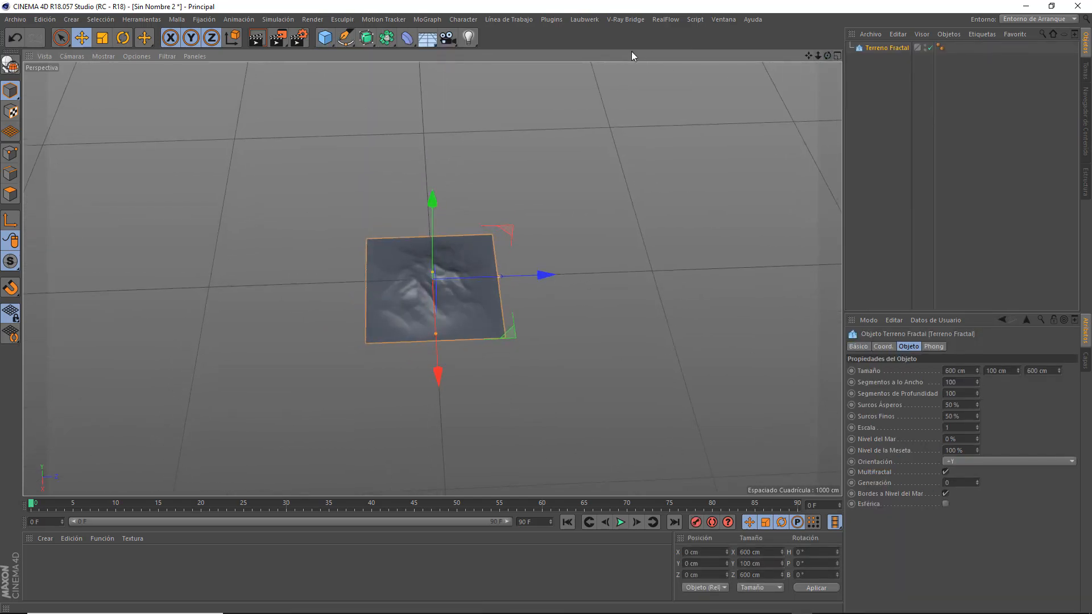
# Insert the Palma Real (Roystonea oleracea) plant from the Laubwerk browser and close the browser.
pyautogui.click(582, 21)
pyautogui.click(586, 36)
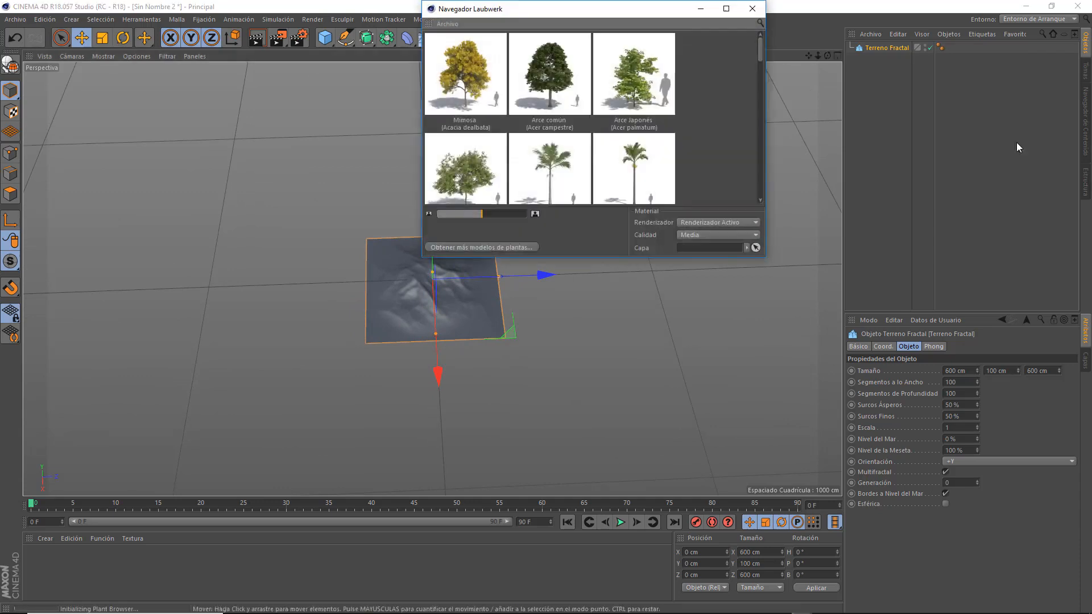
pyautogui.moveTo(761, 49); pyautogui.dragTo(766, 183)
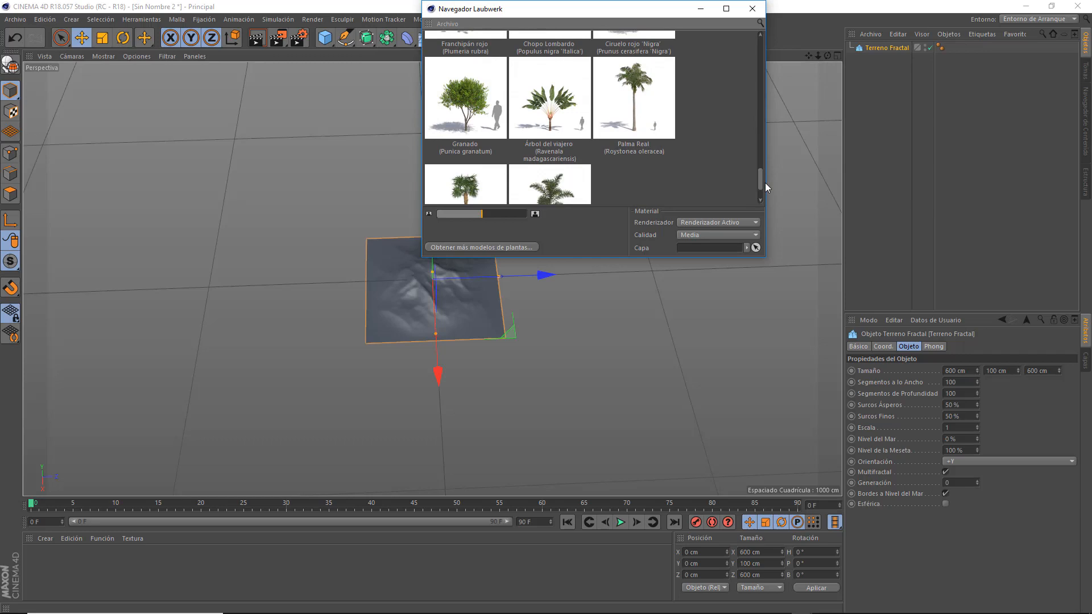
pyautogui.doubleClick(643, 91)
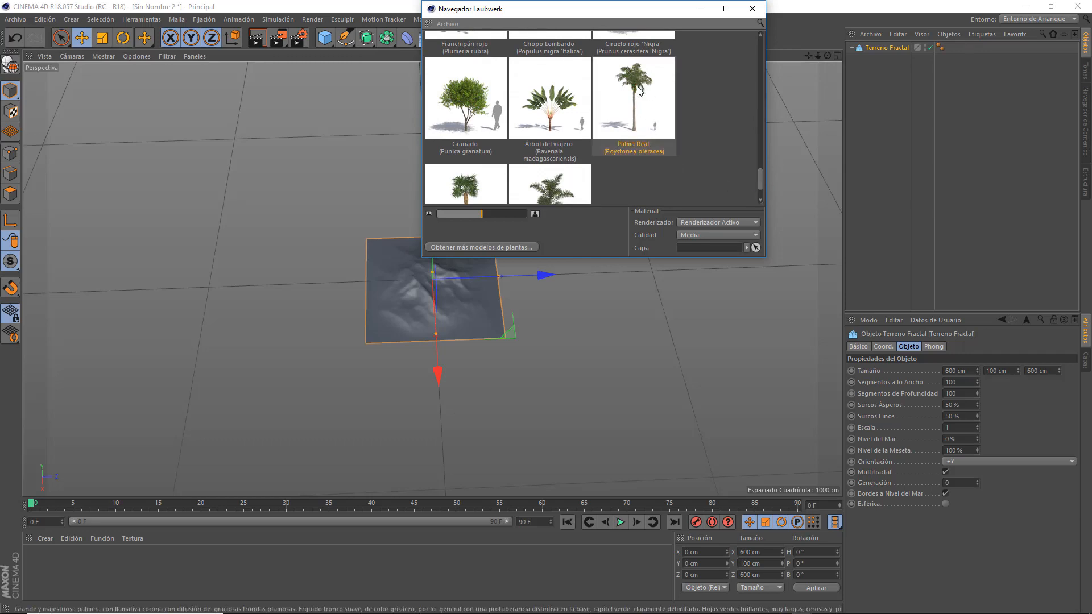
pyautogui.click(751, 9)
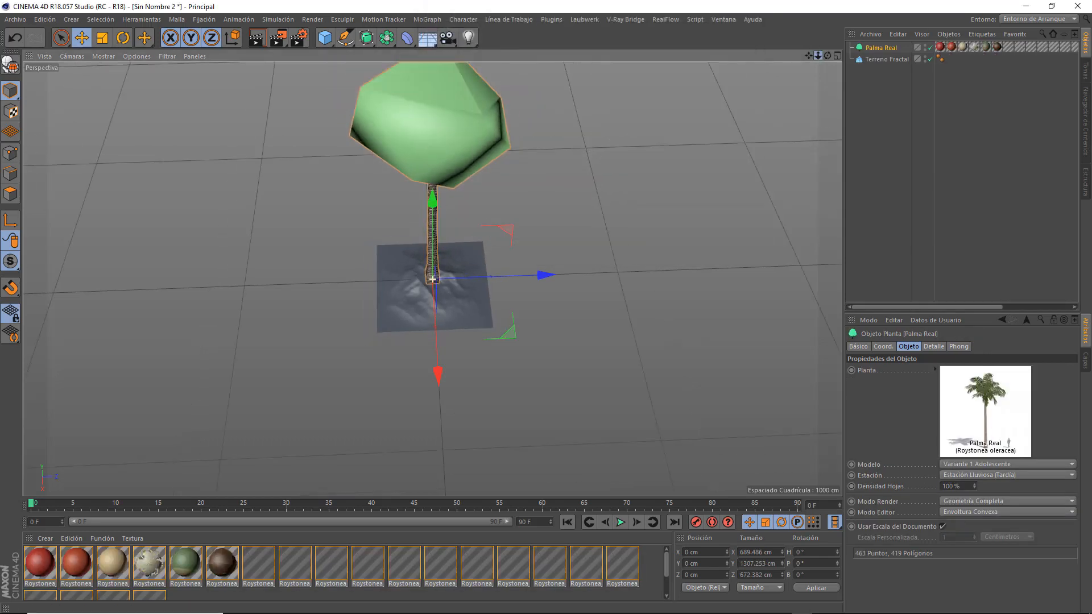
pyautogui.moveTo(818, 56); pyautogui.dragTo(854, 34)
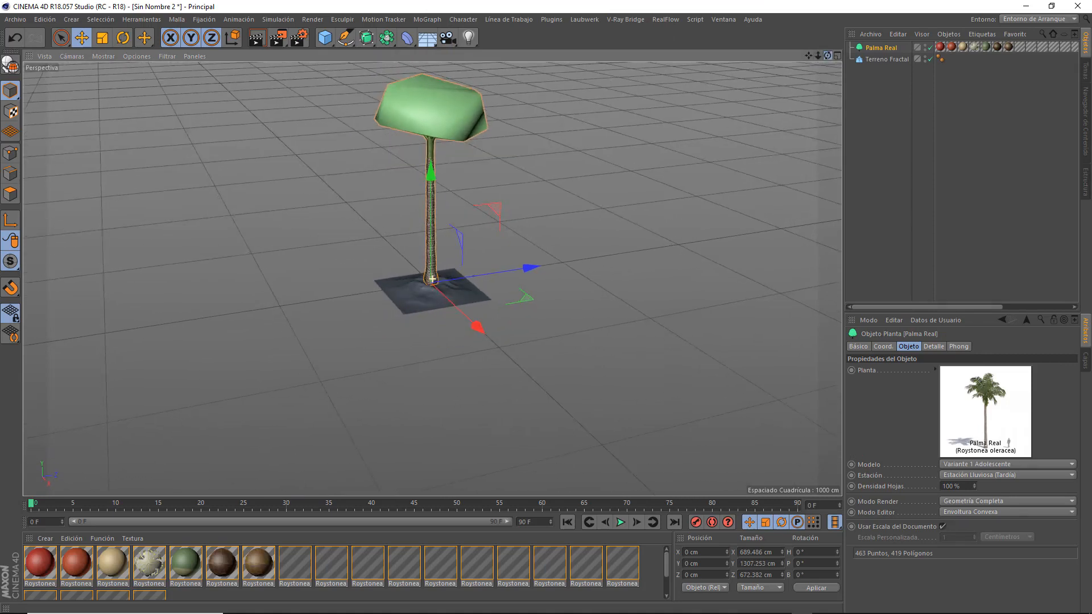
# Stretch the fractal terrain to about 12282 cm wide, 1851 cm high and 15318 cm deep.
pyautogui.click(460, 295)
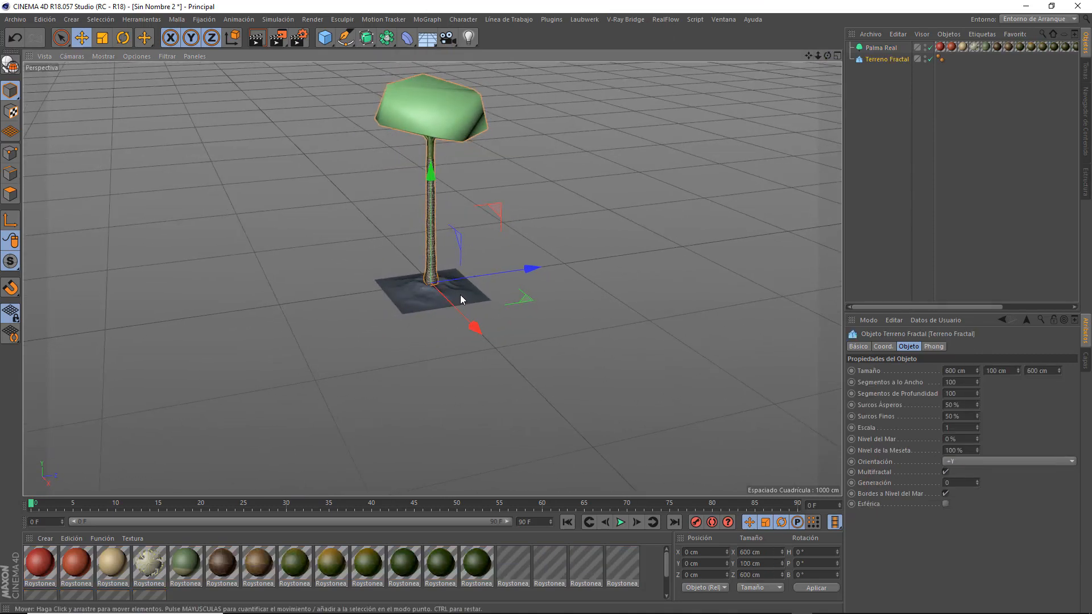
pyautogui.scroll(-4, 543, 231)
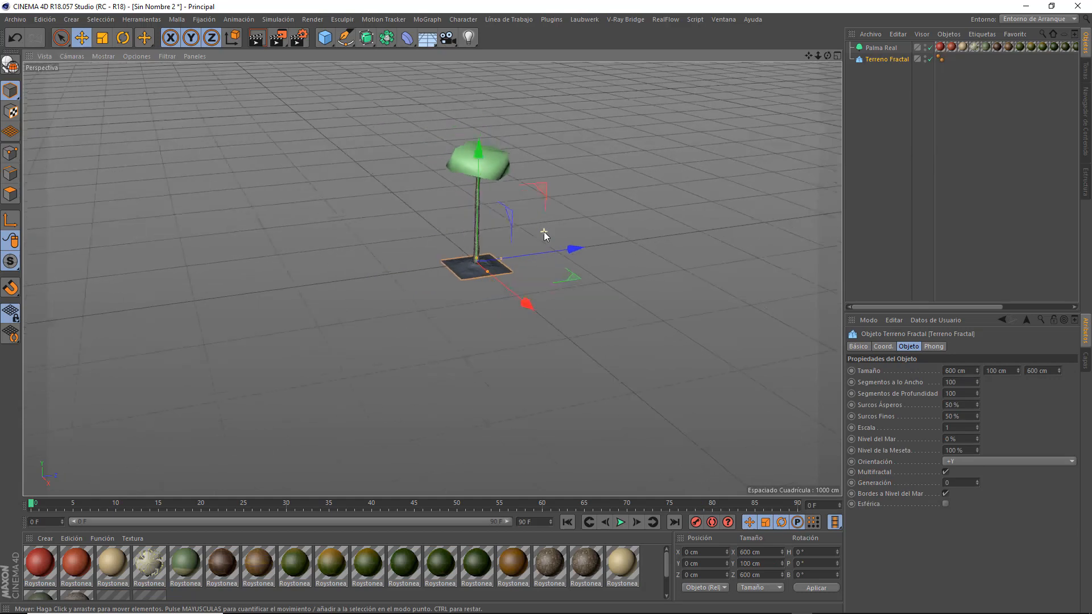
pyautogui.scroll(-1, 543, 230)
pyautogui.moveTo(809, 56); pyautogui.dragTo(690, 99)
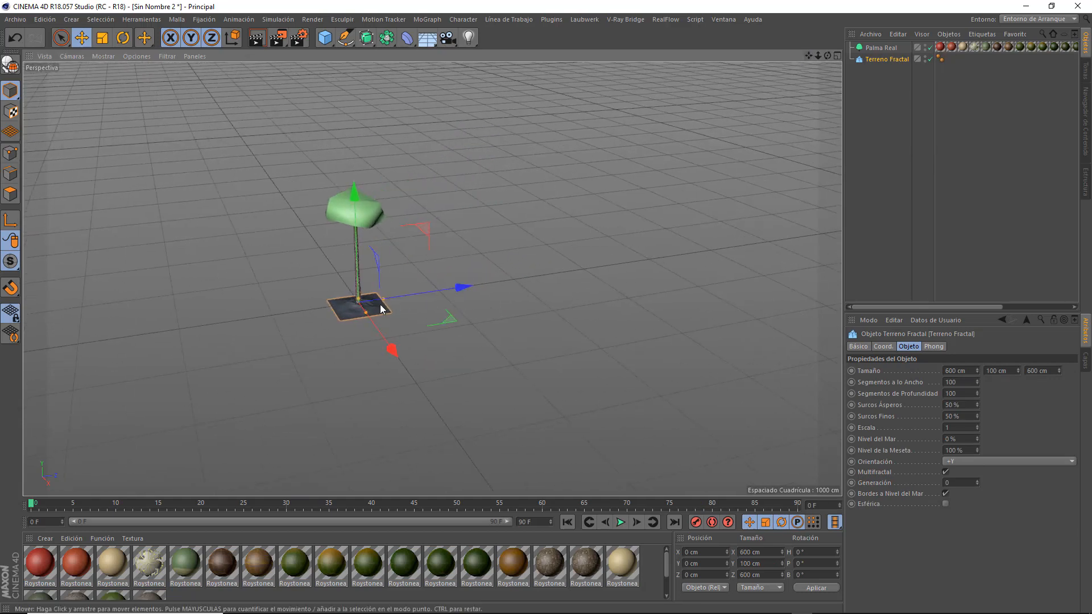
pyautogui.moveTo(383, 299); pyautogui.dragTo(838, 230)
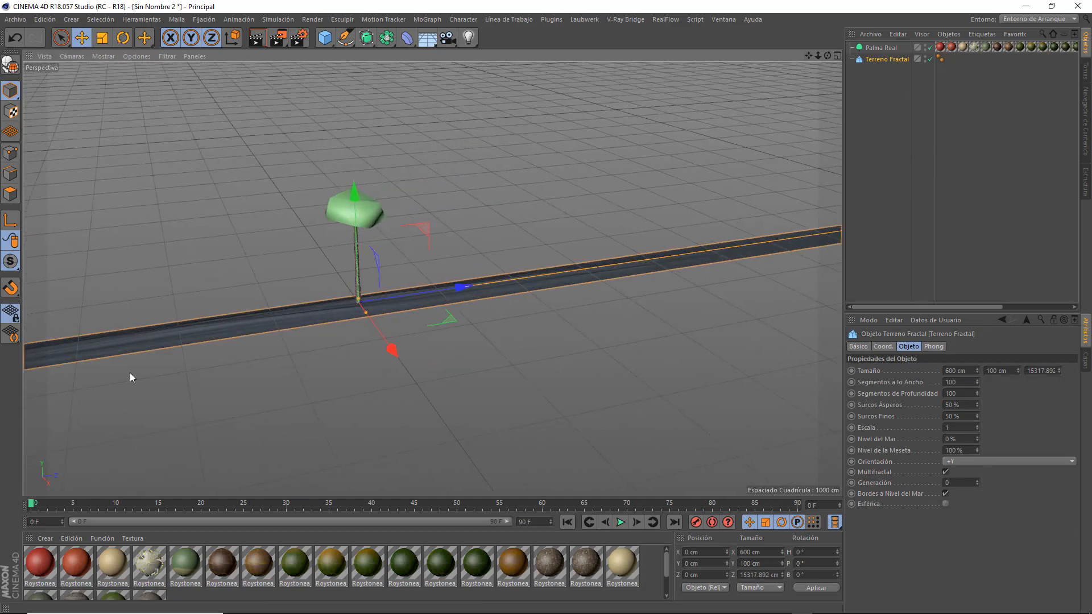
pyautogui.moveTo(366, 312); pyautogui.dragTo(517, 538)
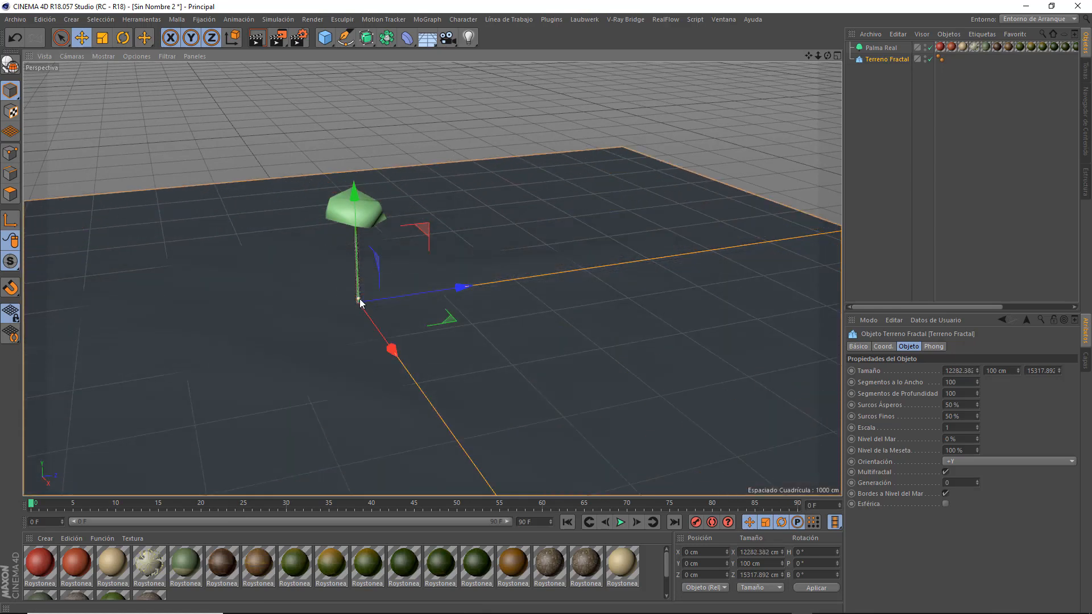
pyautogui.moveTo(359, 299); pyautogui.dragTo(360, 219)
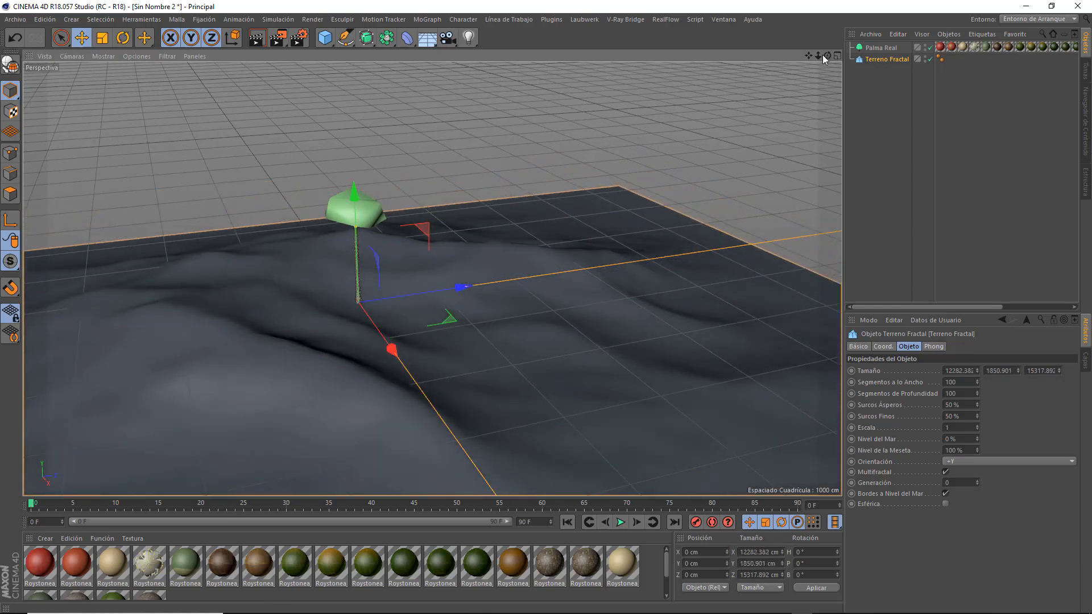
# Enlarge the terrain further to about 25903 cm wide and 29357 cm deep, and deselect it.
pyautogui.moveTo(822, 54); pyautogui.dragTo(666, 273)
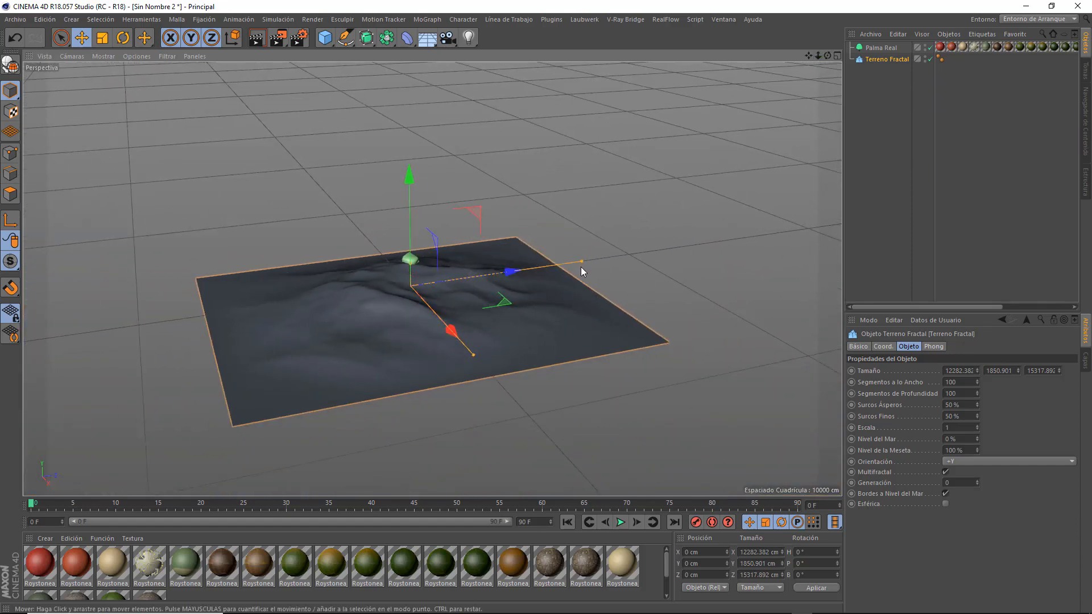
pyautogui.moveTo(580, 262); pyautogui.dragTo(657, 250)
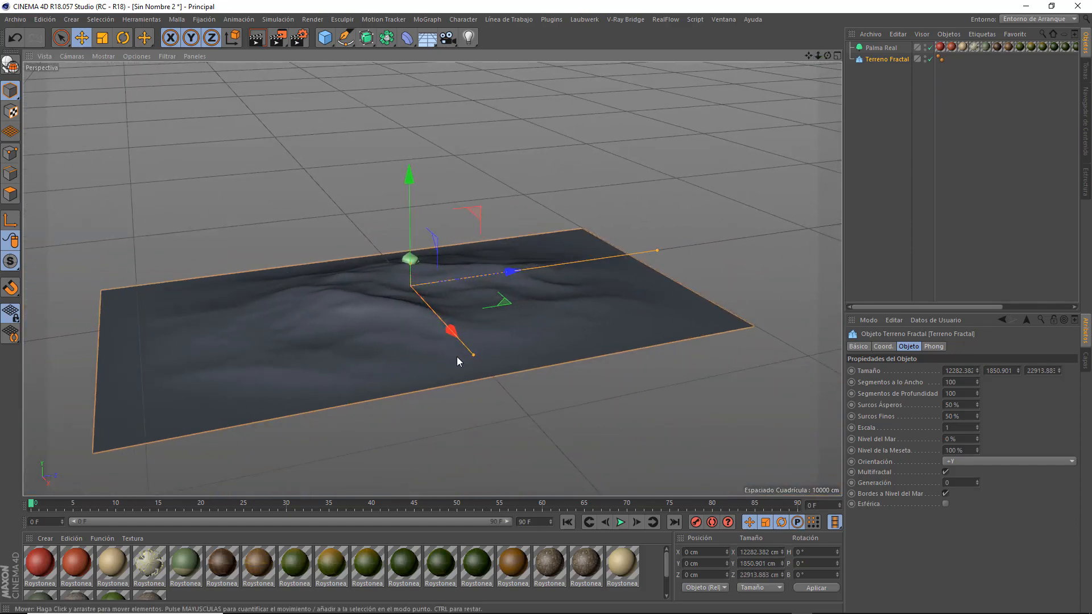
pyautogui.moveTo(474, 354); pyautogui.dragTo(612, 445)
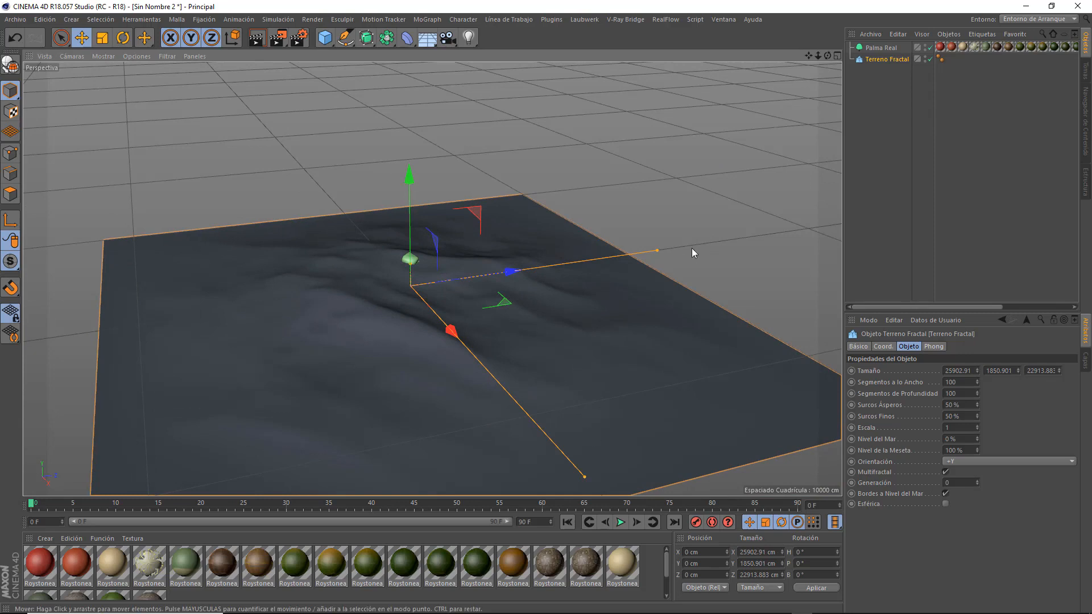
pyautogui.moveTo(659, 250); pyautogui.dragTo(718, 240)
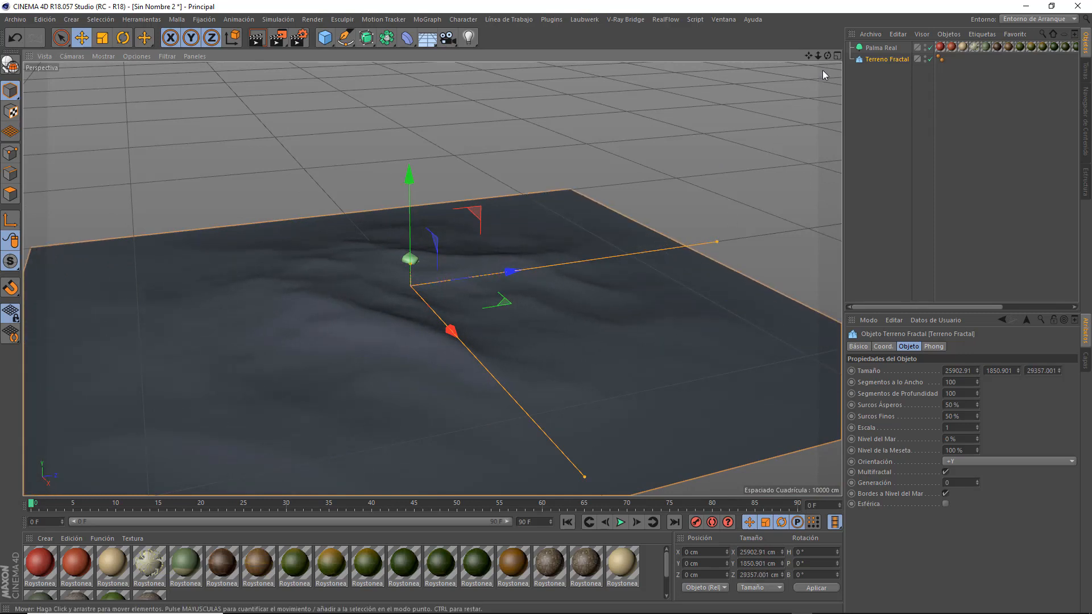
pyautogui.moveTo(827, 55); pyautogui.dragTo(543, 118)
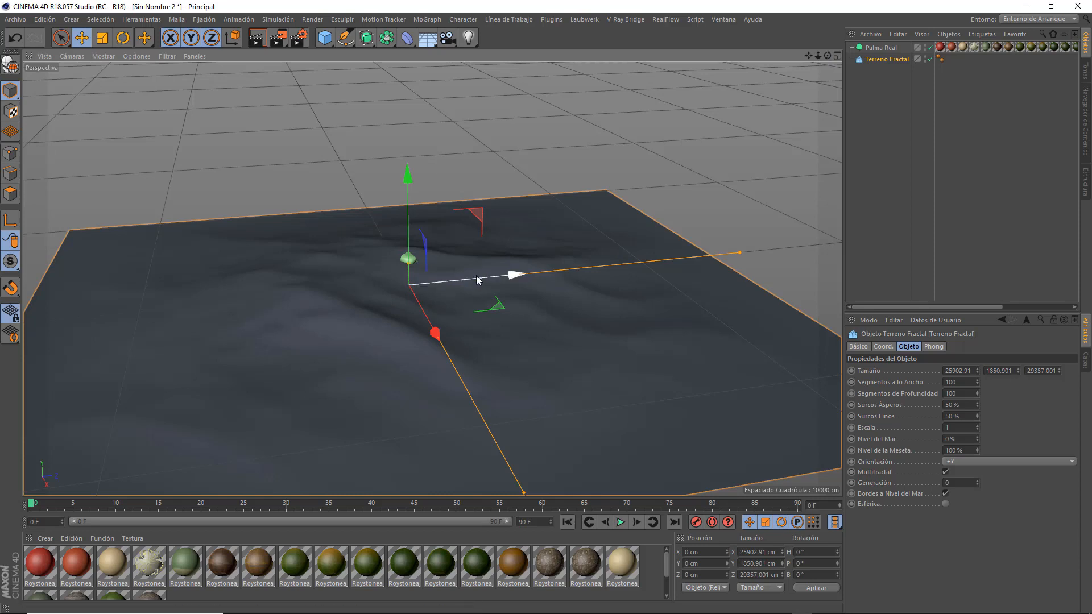
pyautogui.click(893, 123)
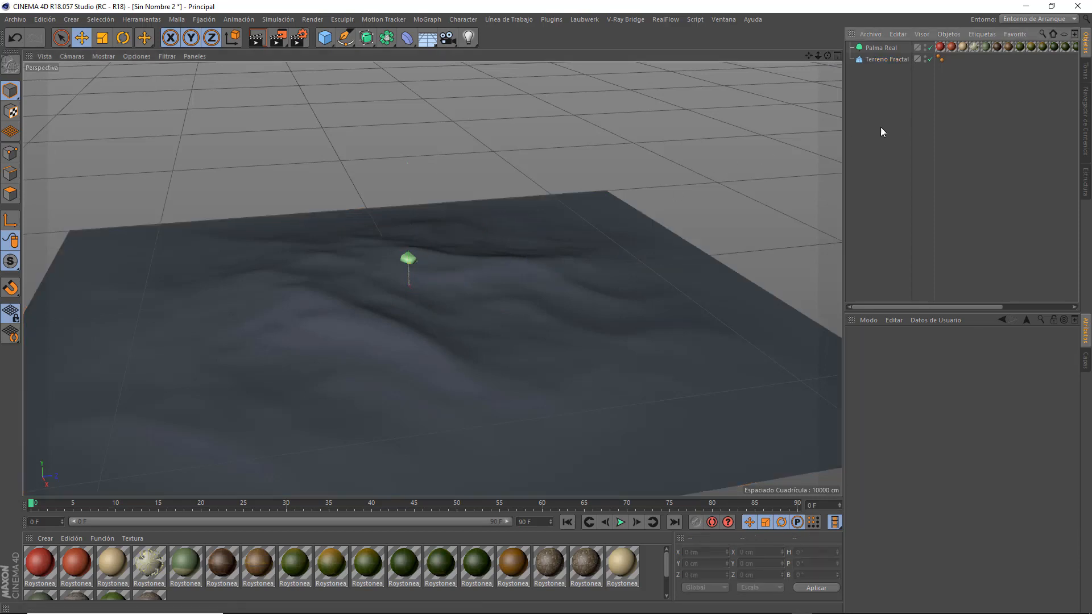
# Add a SurfaceSPREAD object from the SurfaceSPREAD plugin to the scene.
pyautogui.moveTo(817, 57); pyautogui.dragTo(815, 4)
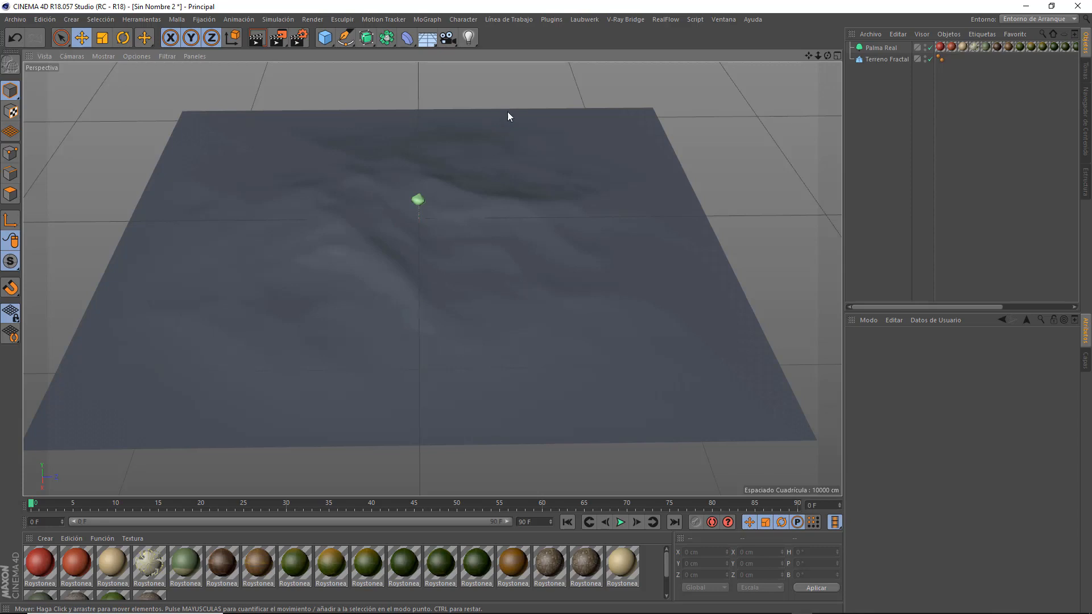
pyautogui.click(559, 19)
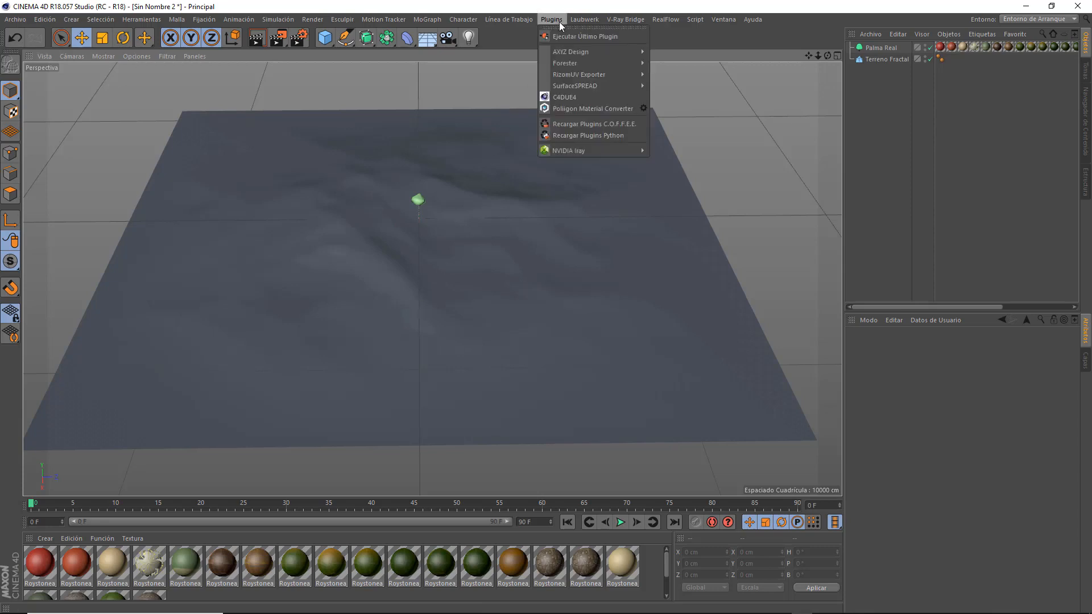
pyautogui.moveTo(564, 86)
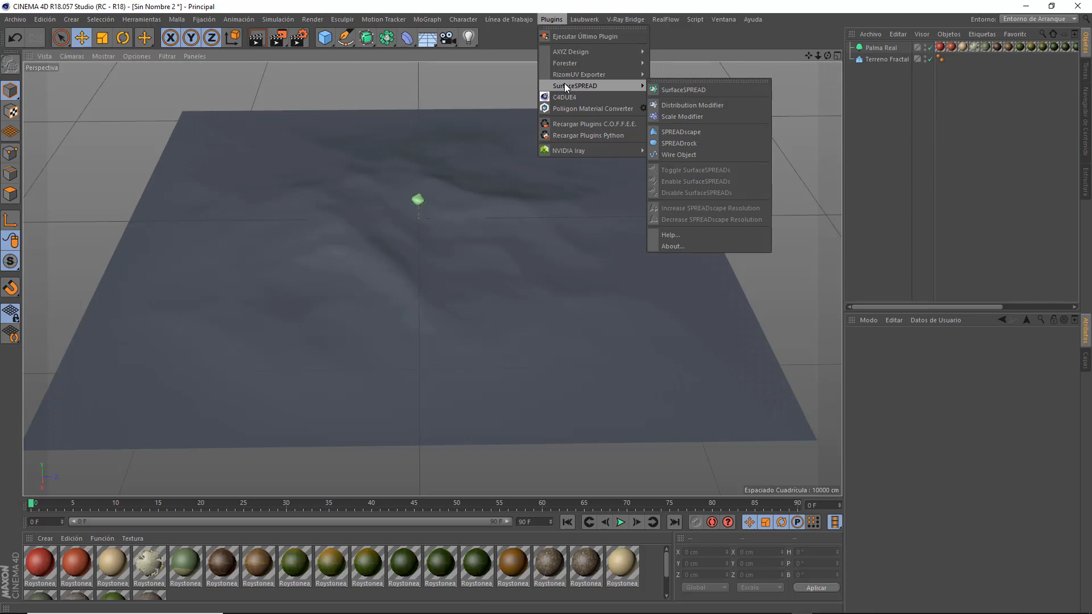
pyautogui.click(693, 90)
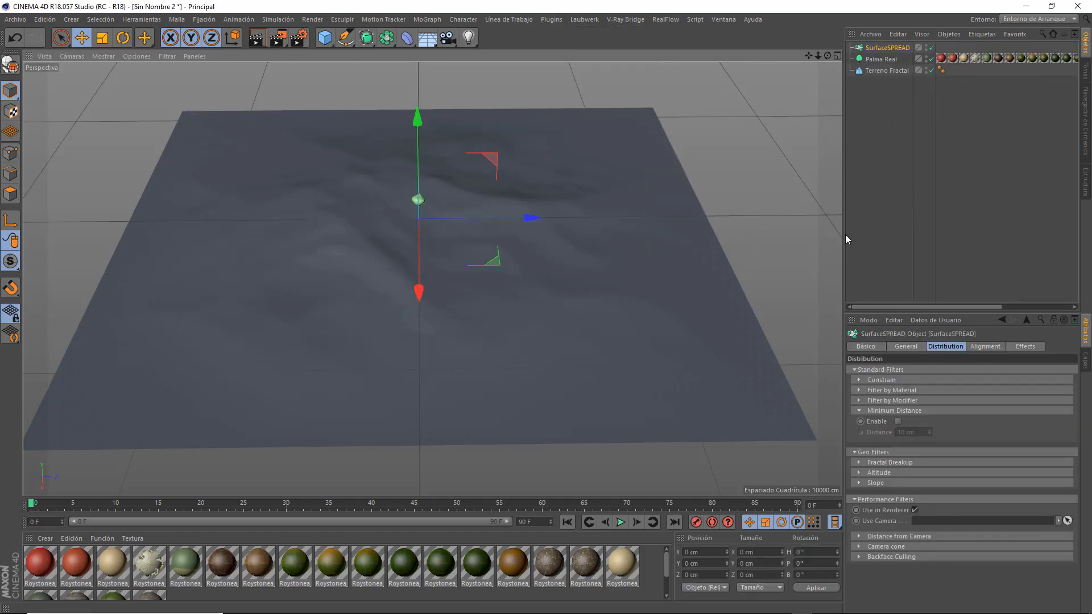
# Enlarge the attributes area and assign Terreno Fractal as the Object in SurfaceSPREAD's General settings.
pyautogui.moveTo(844, 234); pyautogui.dragTo(764, 234)
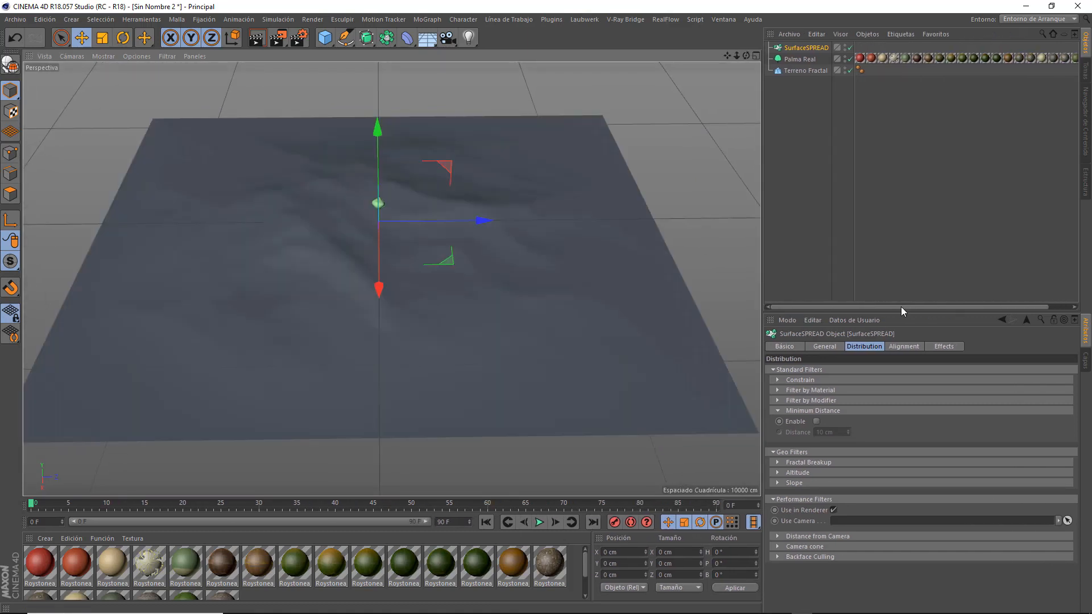
pyautogui.moveTo(901, 313); pyautogui.dragTo(886, 204)
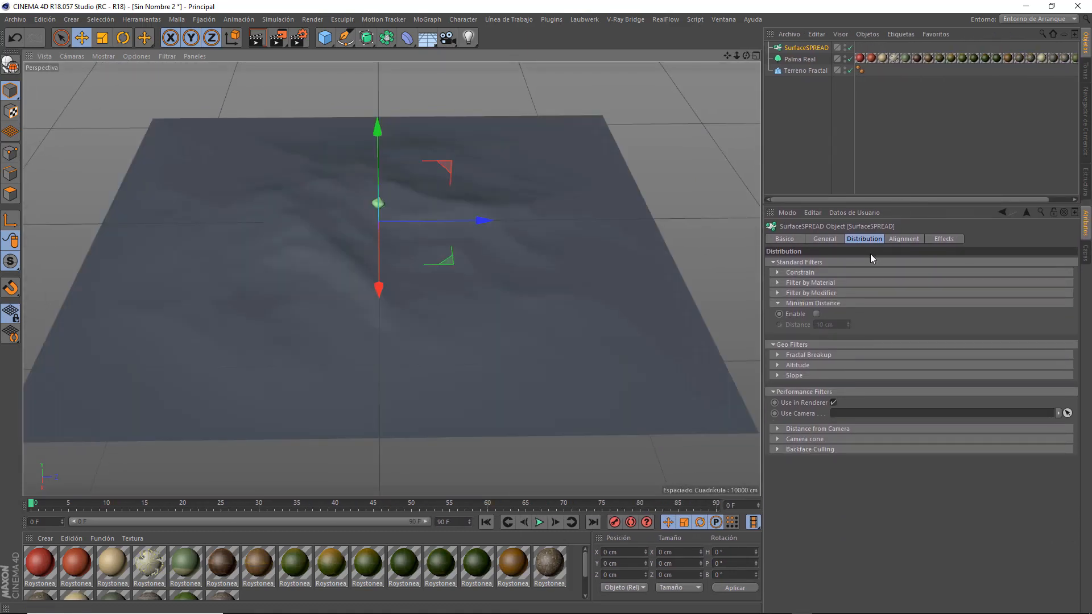
pyautogui.click(825, 239)
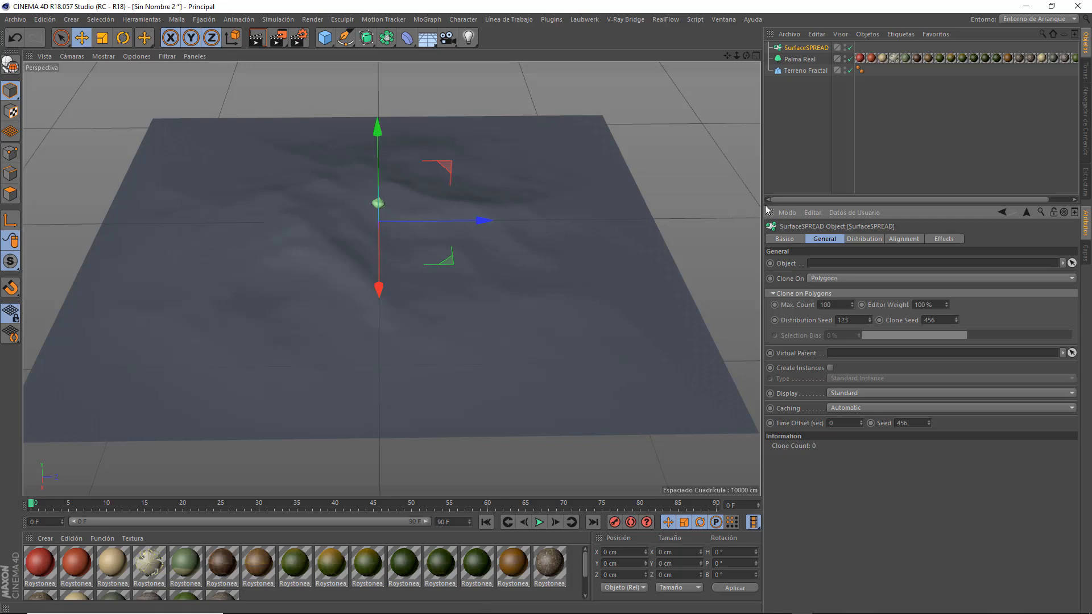
pyautogui.moveTo(806, 70); pyautogui.dragTo(867, 263)
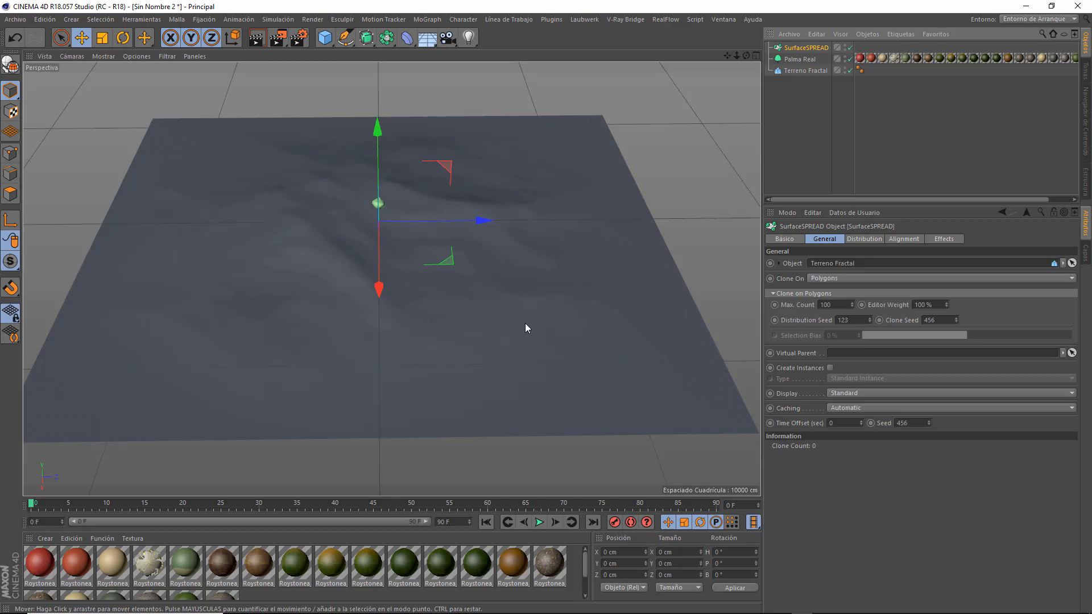
# Make Palma Real a child of SurfaceSPREAD to clone it over the terrain, and select the SurfaceSPREAD object.
pyautogui.click(803, 60)
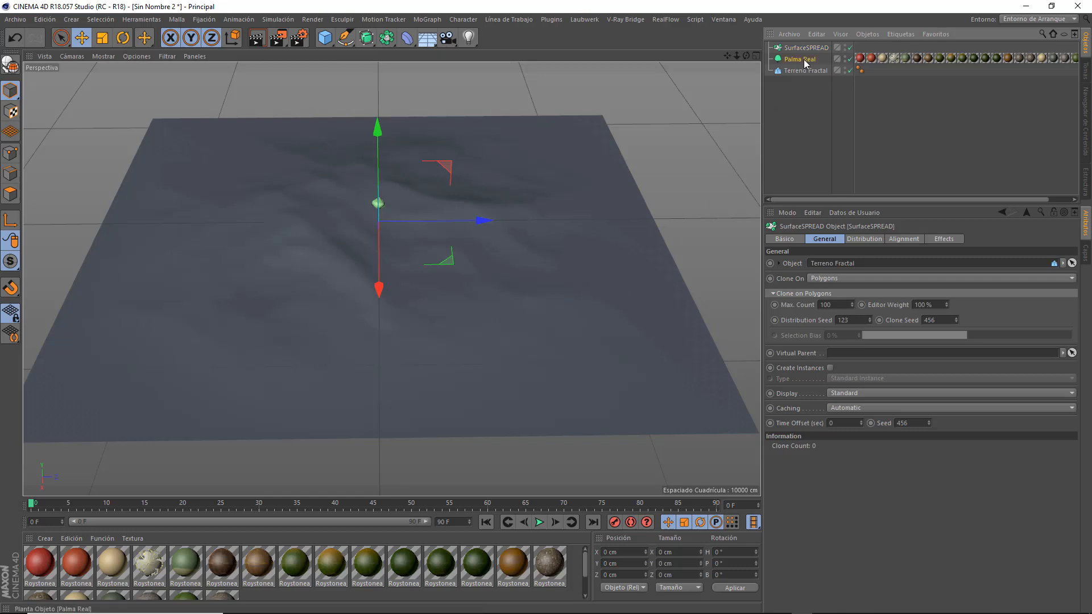
pyautogui.moveTo(803, 59); pyautogui.dragTo(805, 48)
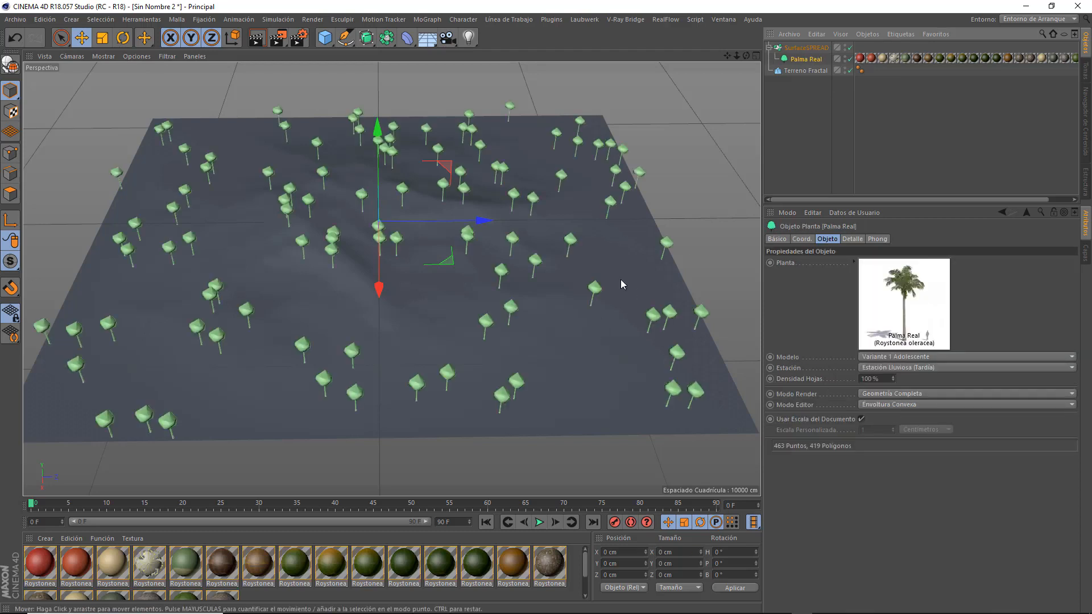
pyautogui.click(806, 48)
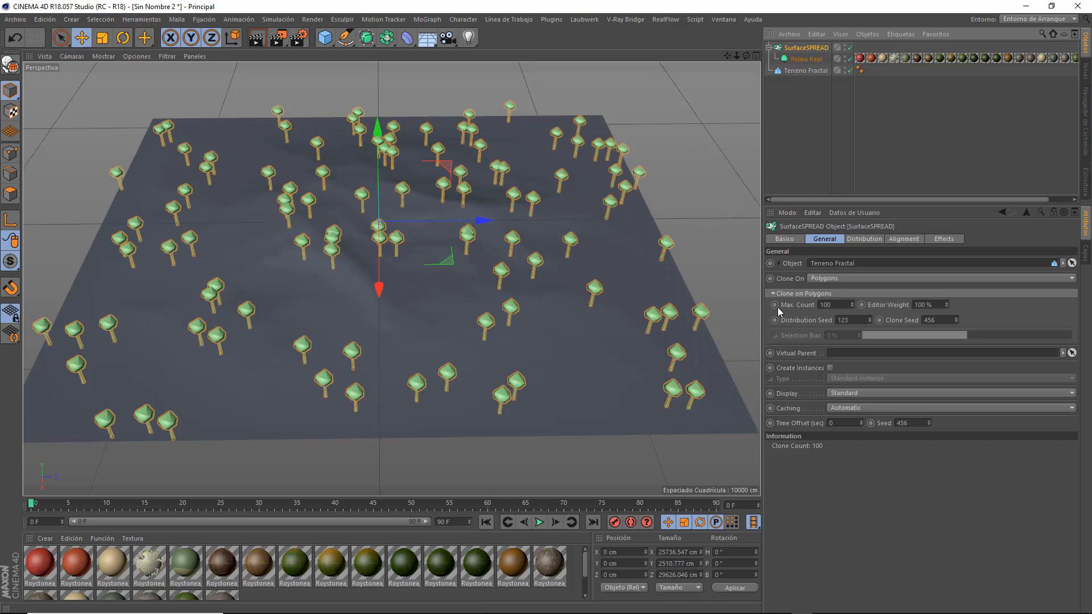
# Try Polygons (Centered) as SurfaceSPREAD's Clone On mode, and switch it back to Polygons.
pyautogui.click(842, 279)
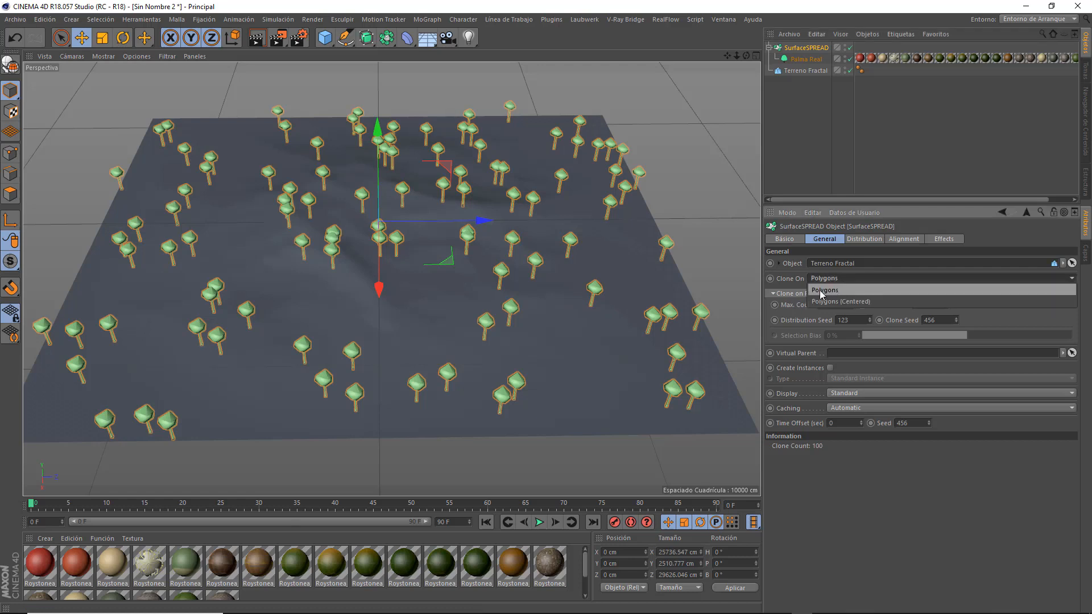
pyautogui.click(838, 302)
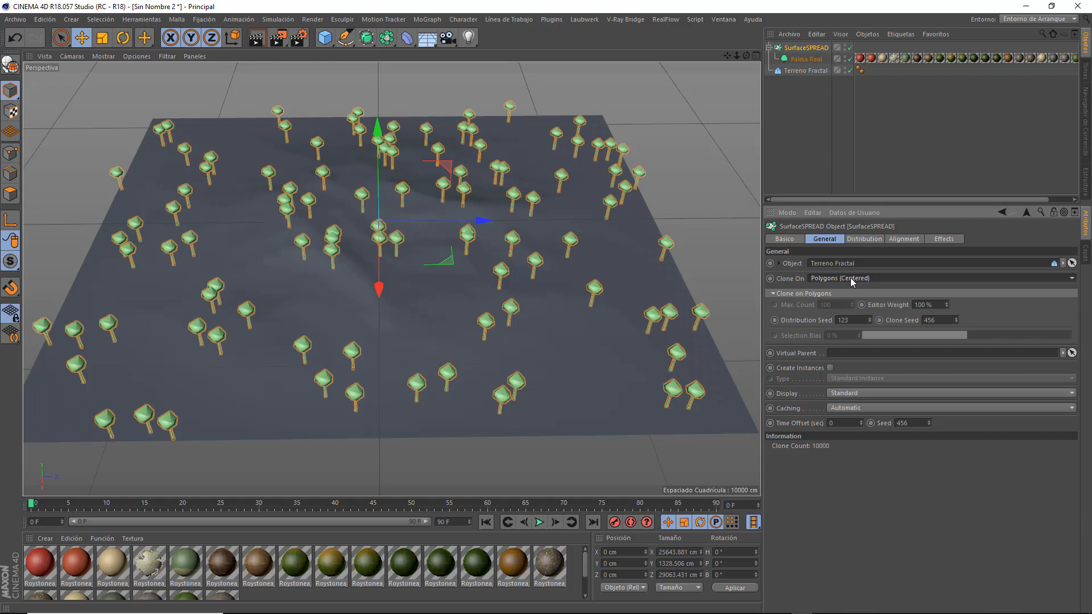
pyautogui.click(851, 277)
pyautogui.click(838, 290)
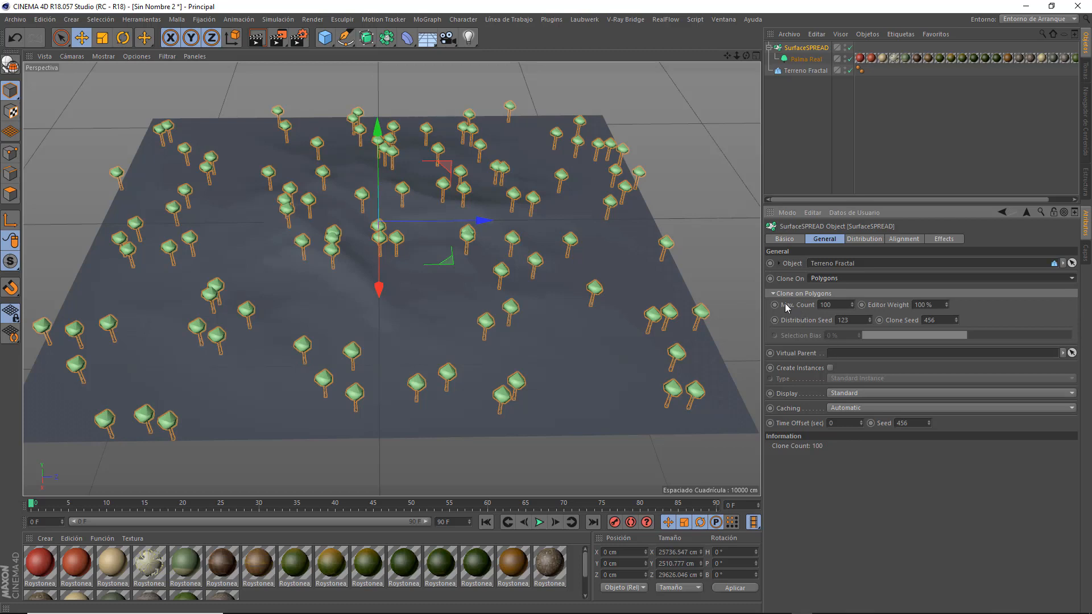
# Reduce SurfaceSPREAD's Max. Count to 10, and raise it to 20.
pyautogui.click(838, 305)
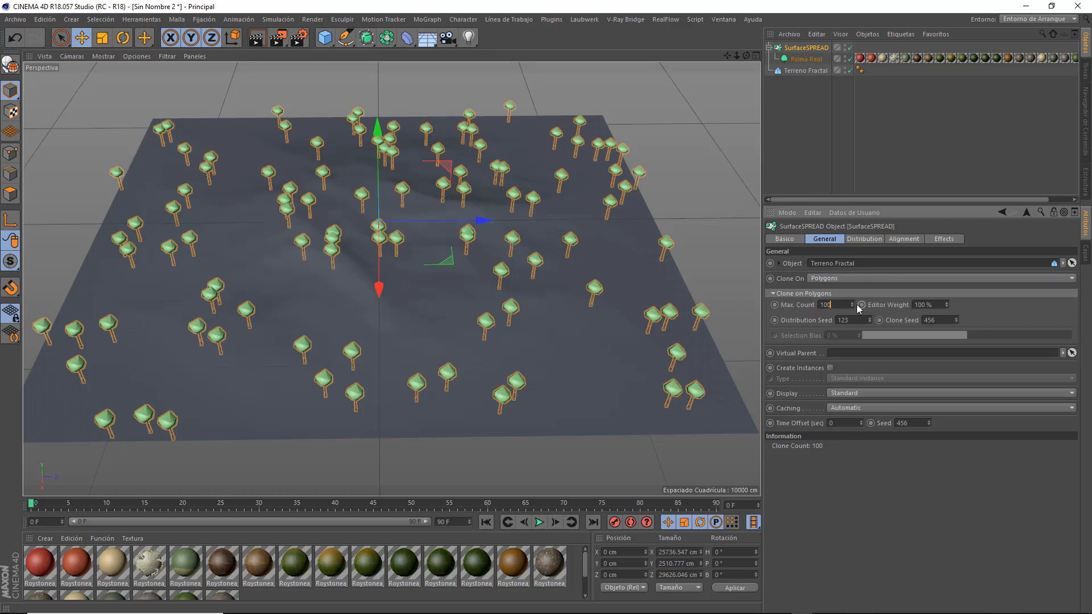
pyautogui.press('BackSpace')
pyautogui.press('Return')
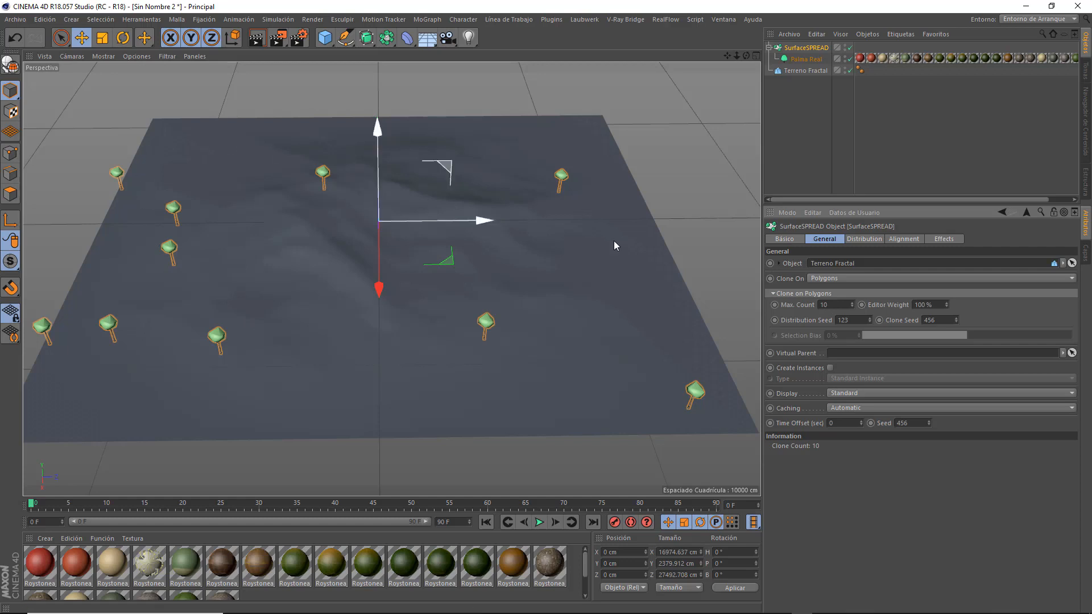
pyautogui.scroll(-3, 528, 355)
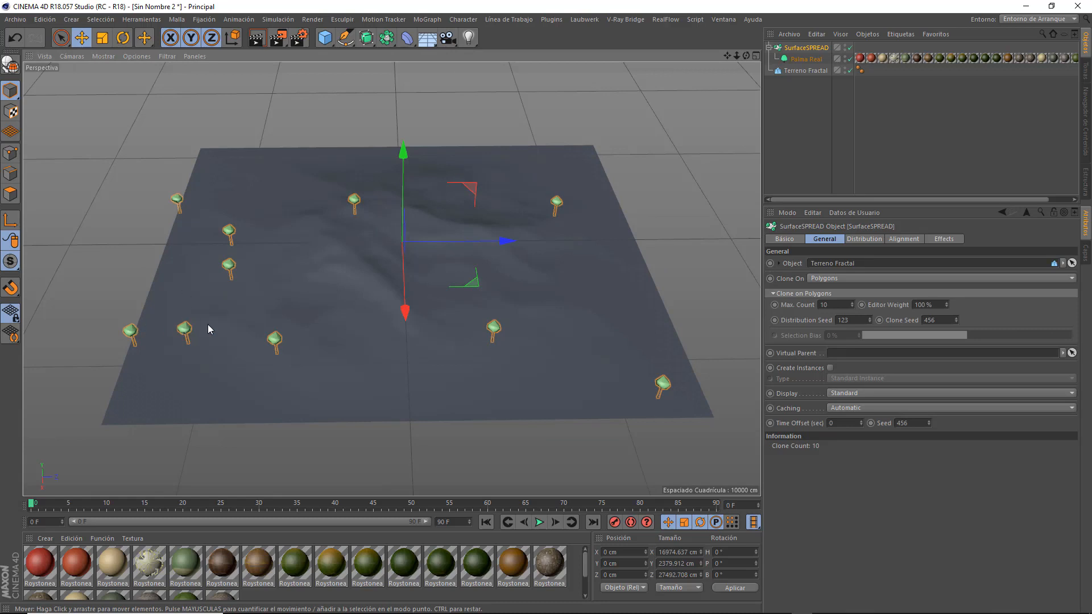
pyautogui.doubleClick(830, 304)
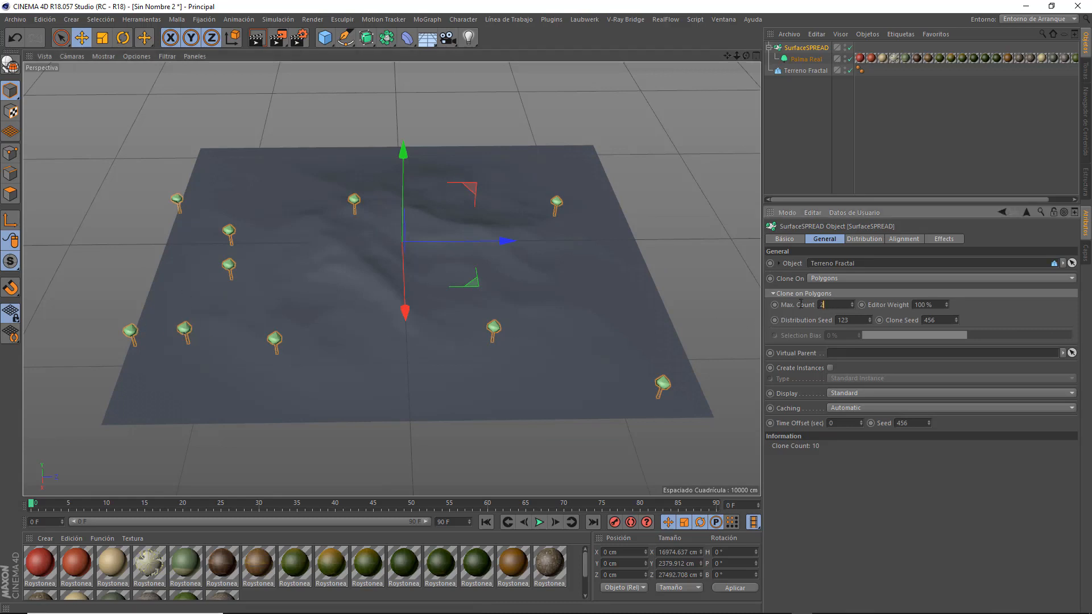
pyautogui.write('20')
pyautogui.press('Return')
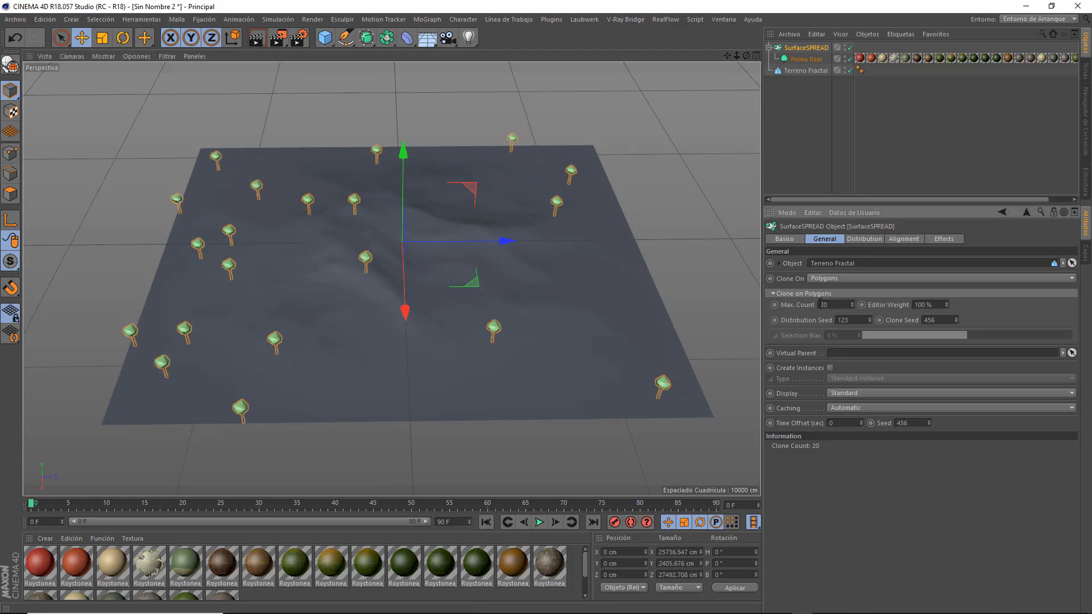
# Set SurfaceSPREAD's Max. Count to 100 and increase it to 1000.
pyautogui.doubleClick(823, 304)
pyautogui.write('100')
pyautogui.press('Return')
pyautogui.click(848, 304)
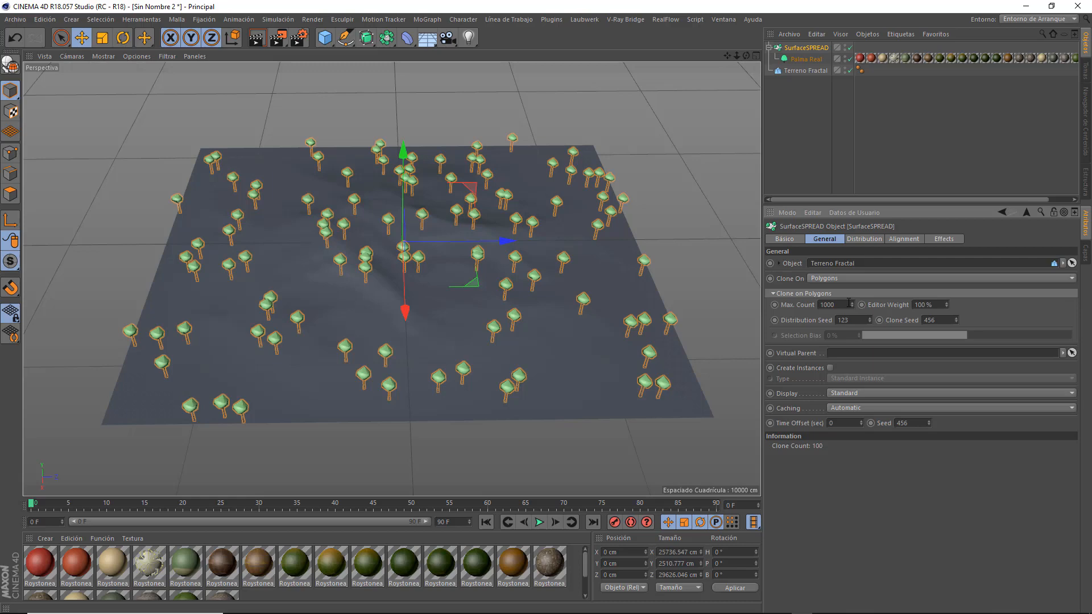
pyautogui.press('Return')
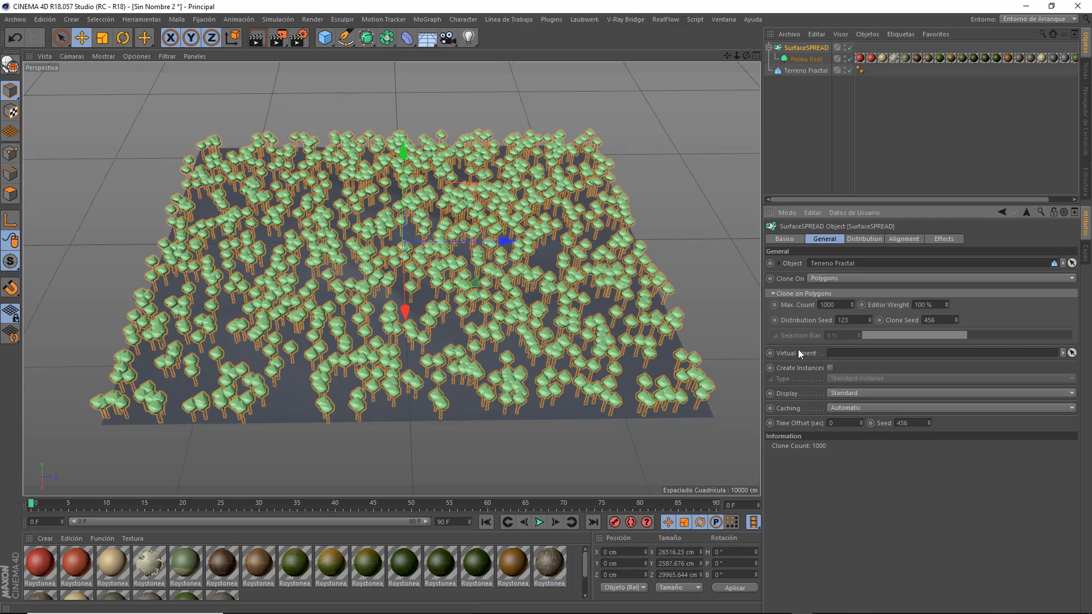
# Lower SurfaceSPREAD's Max. Count to 200 to thin out the palms.
pyautogui.doubleClick(838, 305)
pyautogui.write('200')
pyautogui.press('Return')
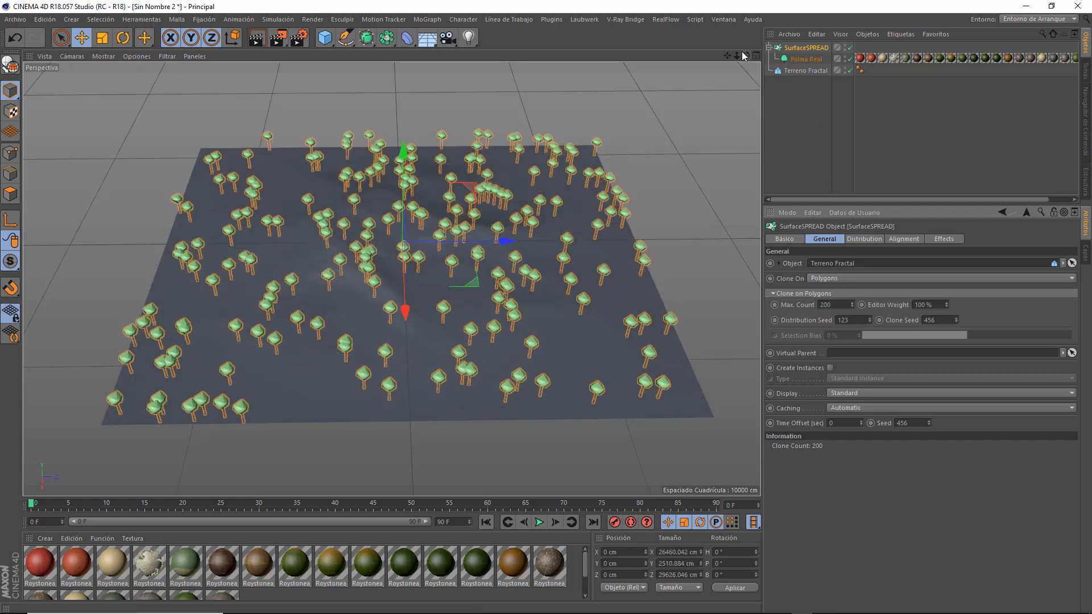
pyautogui.moveTo(745, 56)
pyautogui.mouseDown()
pyautogui.moveTo(391, 278)
pyautogui.moveTo(752, 51)
pyautogui.mouseUp()
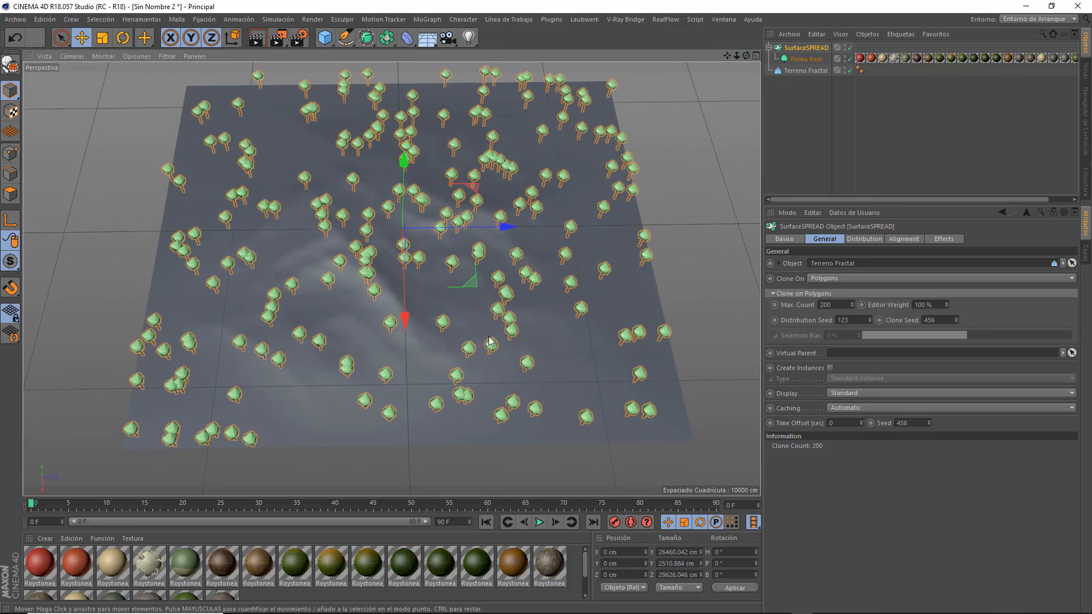
# Try Distribution Seed values such as 126, 130 and 125, and return the seed to 123.
pyautogui.click(869, 318)
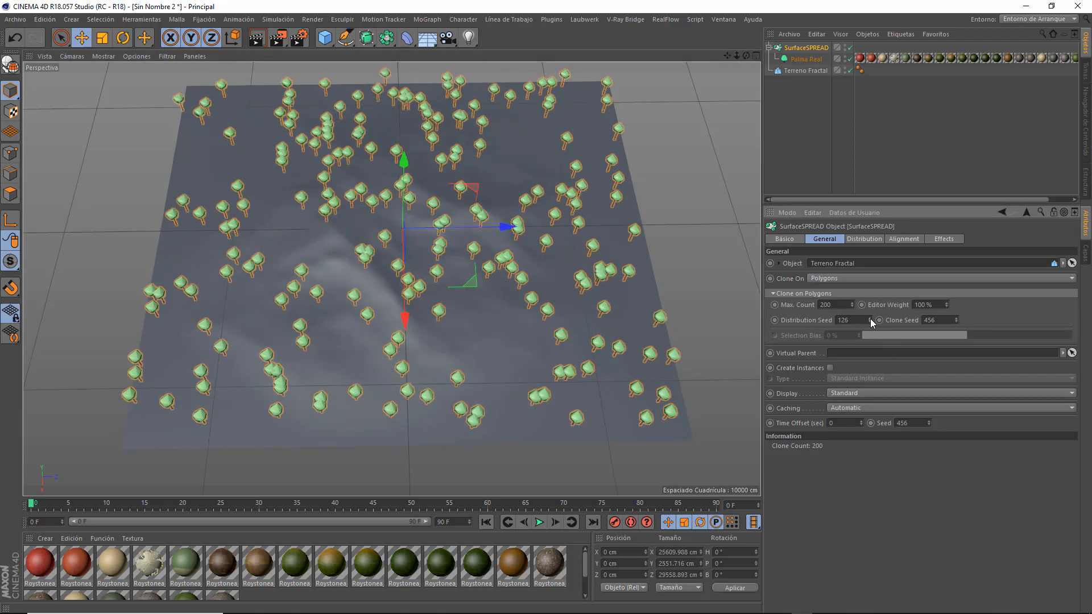
pyautogui.click(869, 317)
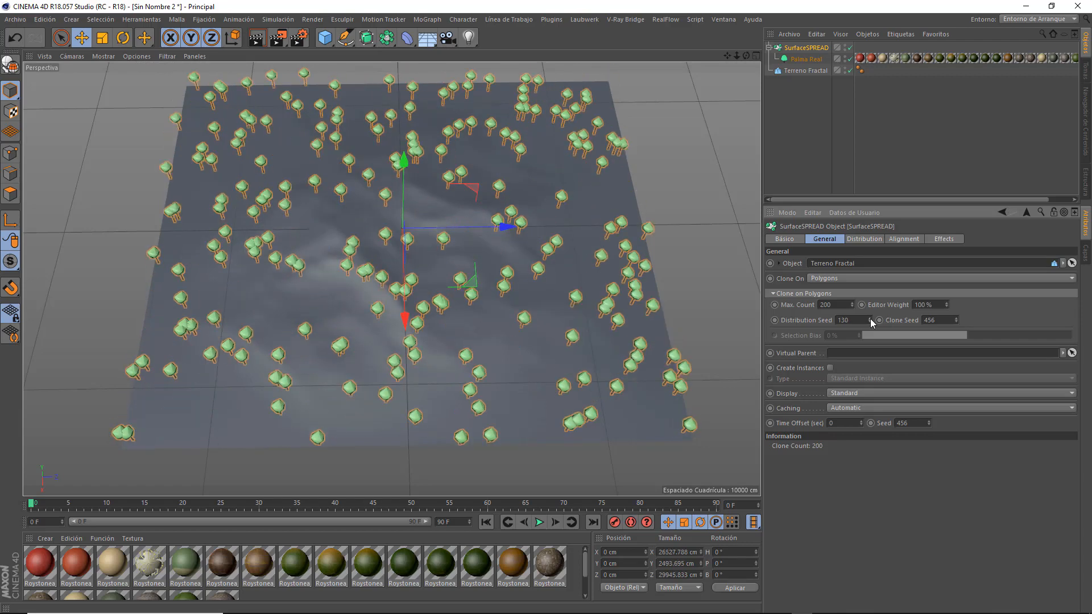
pyautogui.click(870, 318)
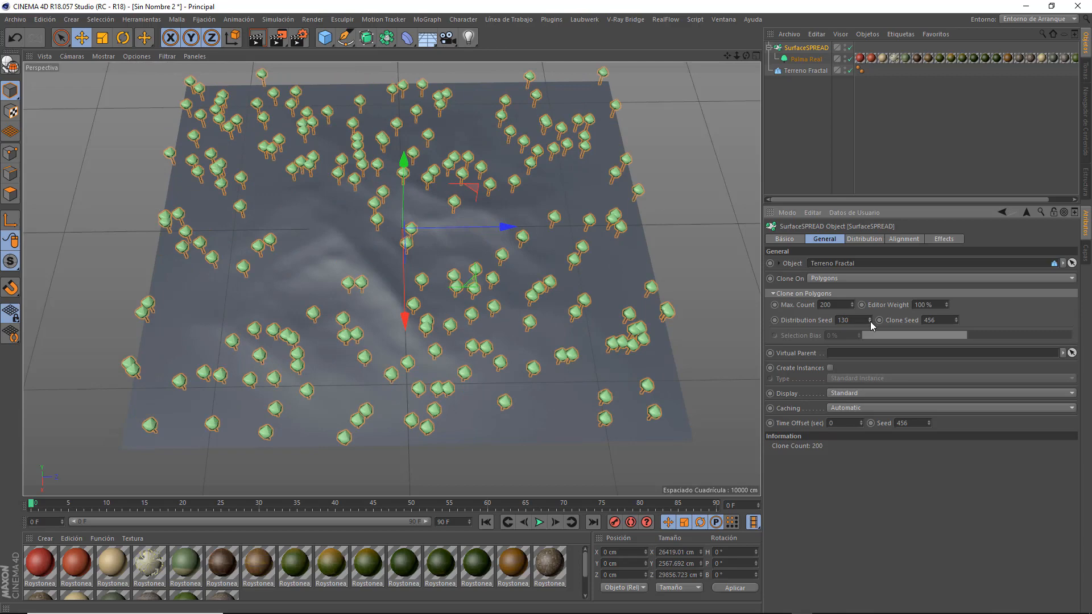
pyautogui.click(870, 321)
pyautogui.click(870, 322)
pyautogui.click(870, 321)
pyautogui.click(870, 322)
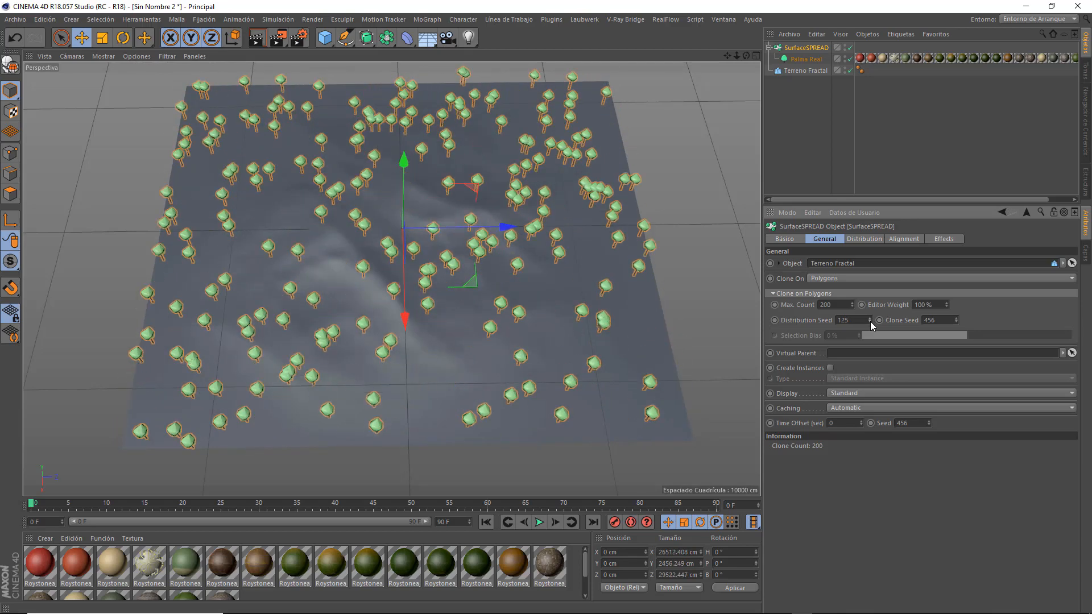
pyautogui.click(869, 321)
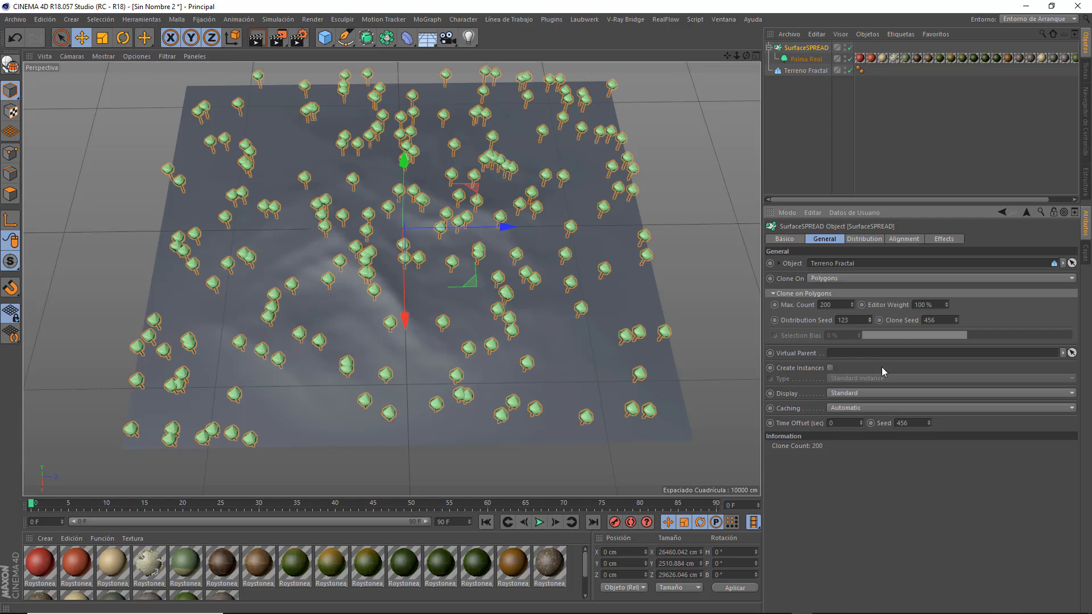
# Set SurfaceSPREAD's Max. Count to 1000 and view the palms from several angles.
pyautogui.doubleClick(821, 305)
pyautogui.press('Return')
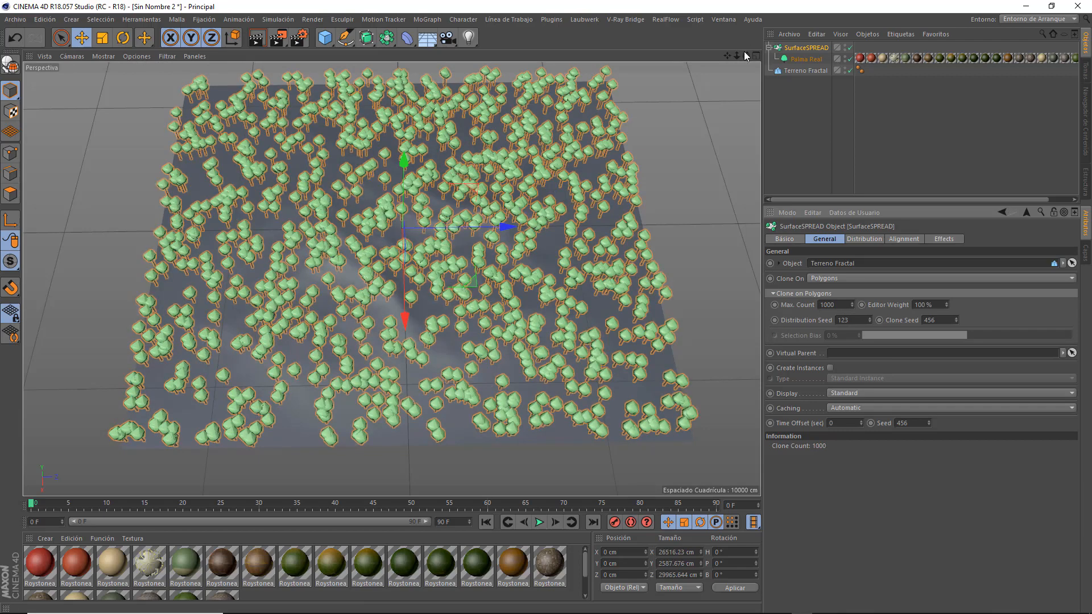
pyautogui.moveTo(745, 55); pyautogui.dragTo(751, 102)
pyautogui.keyDown('alt'); pyautogui.moveTo(194, 193); pyautogui.dragTo(308, 165); pyautogui.keyUp('alt')
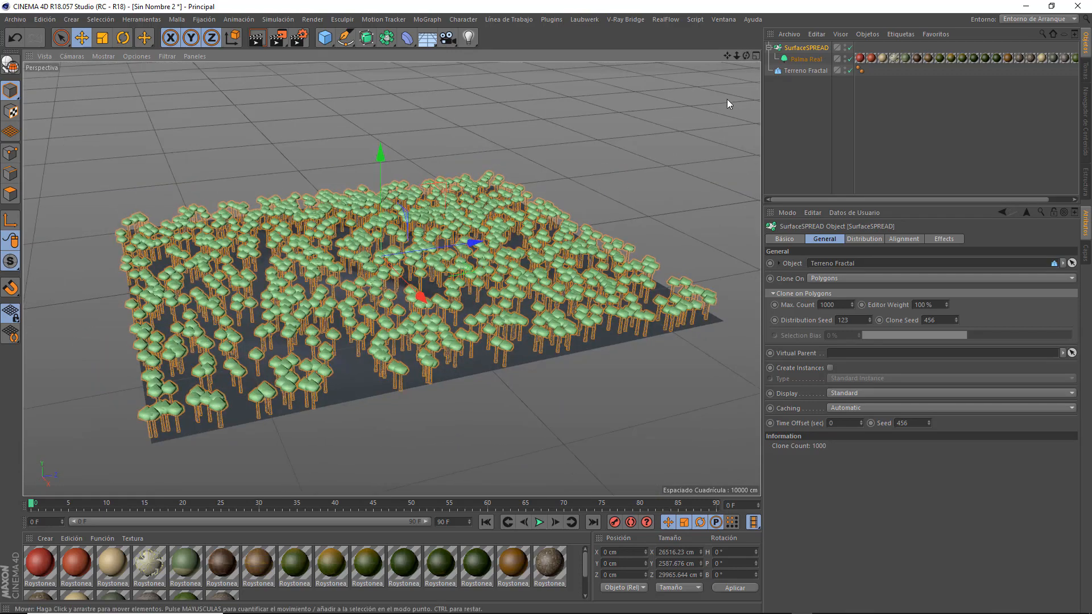
pyautogui.moveTo(745, 56); pyautogui.dragTo(736, 83)
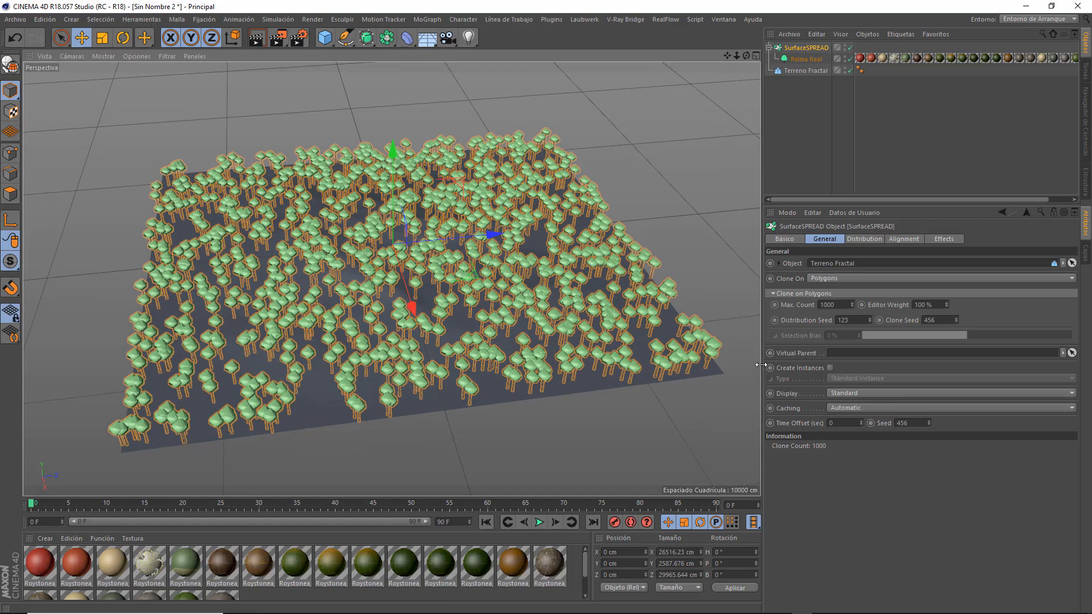
# Enable Create Instances for SurfaceSPREAD and set the instance type to Render Instance.
pyautogui.click(830, 367)
pyautogui.click(867, 380)
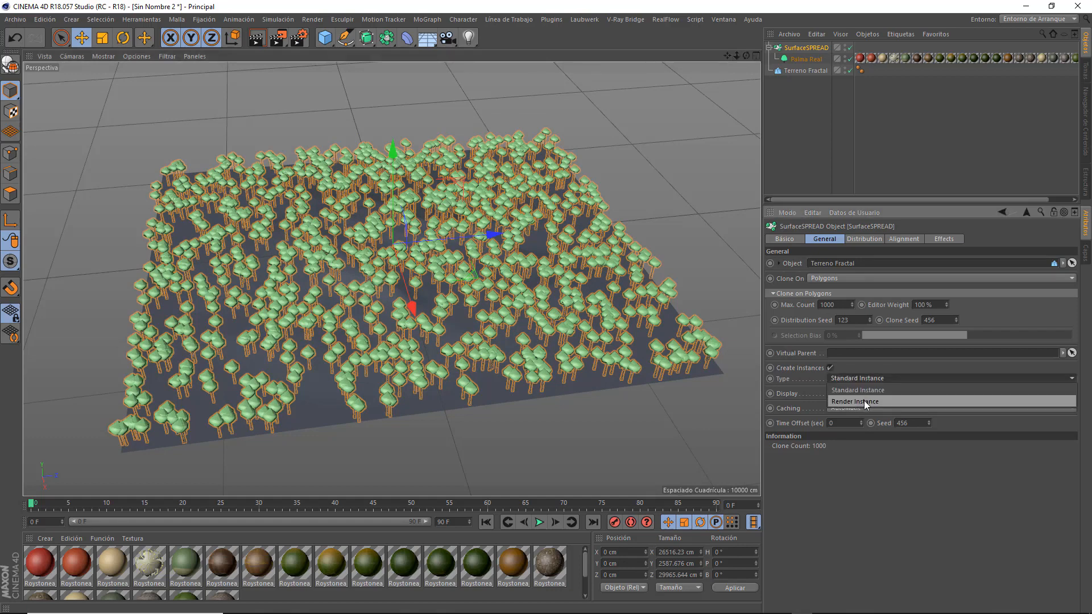
pyautogui.click(866, 401)
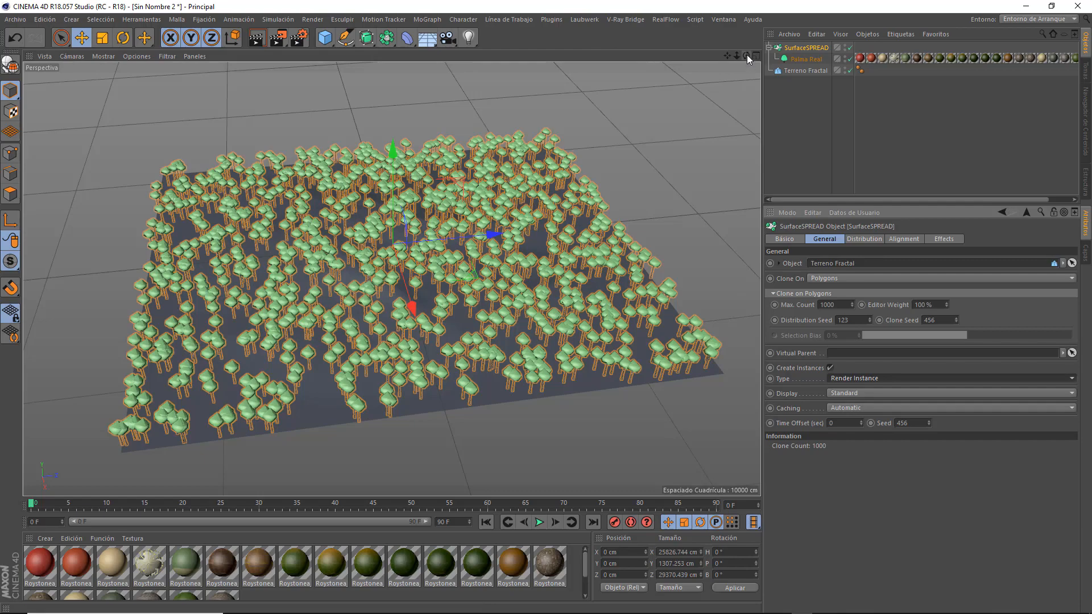
pyautogui.moveTo(746, 55); pyautogui.dragTo(746, 20)
# Switch the instance type to Standard Instance to compare viewport navigation, and set it back to Render Instance.
pyautogui.click(853, 377)
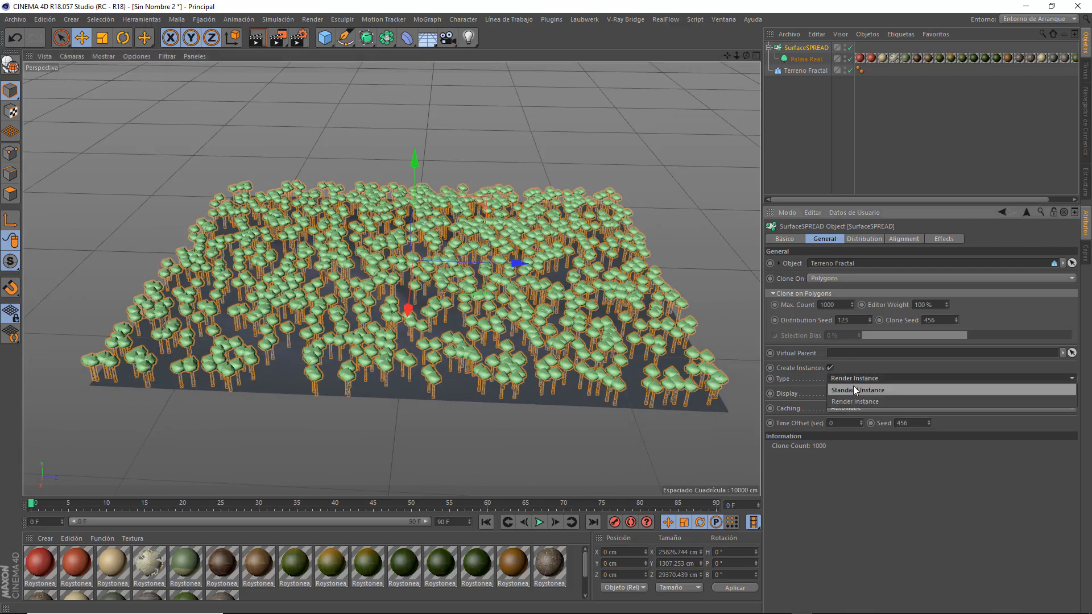
pyautogui.click(853, 388)
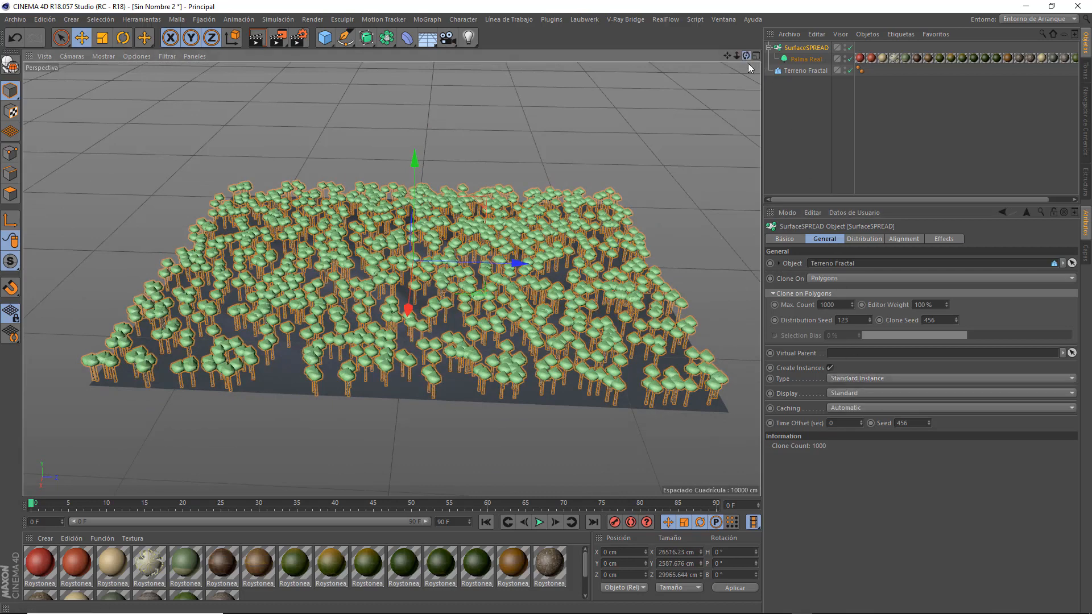
pyautogui.moveTo(746, 56); pyautogui.dragTo(777, 127)
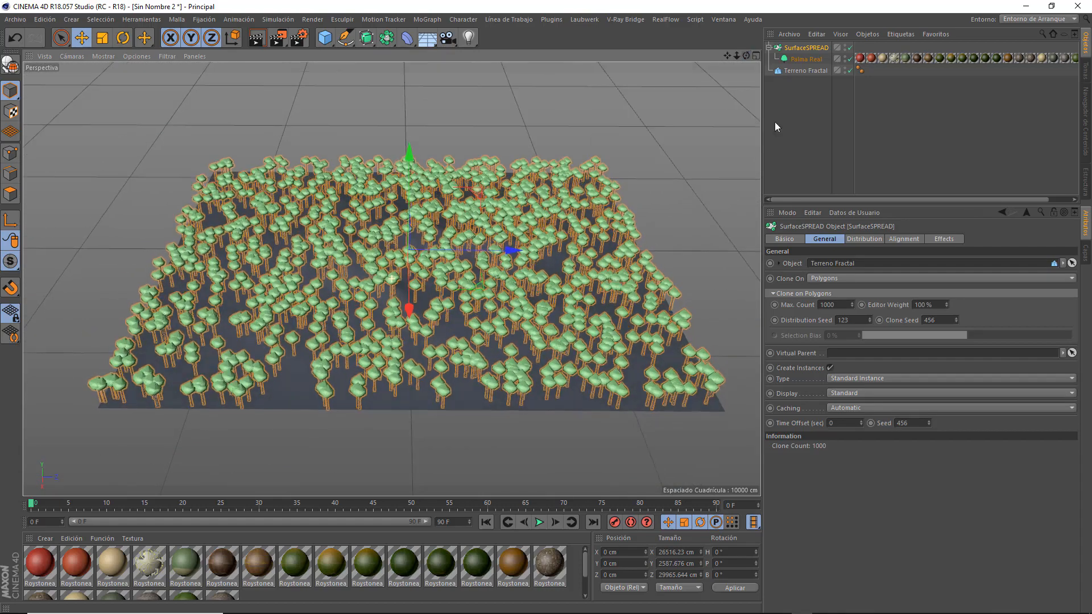
pyautogui.click(861, 380)
pyautogui.click(861, 400)
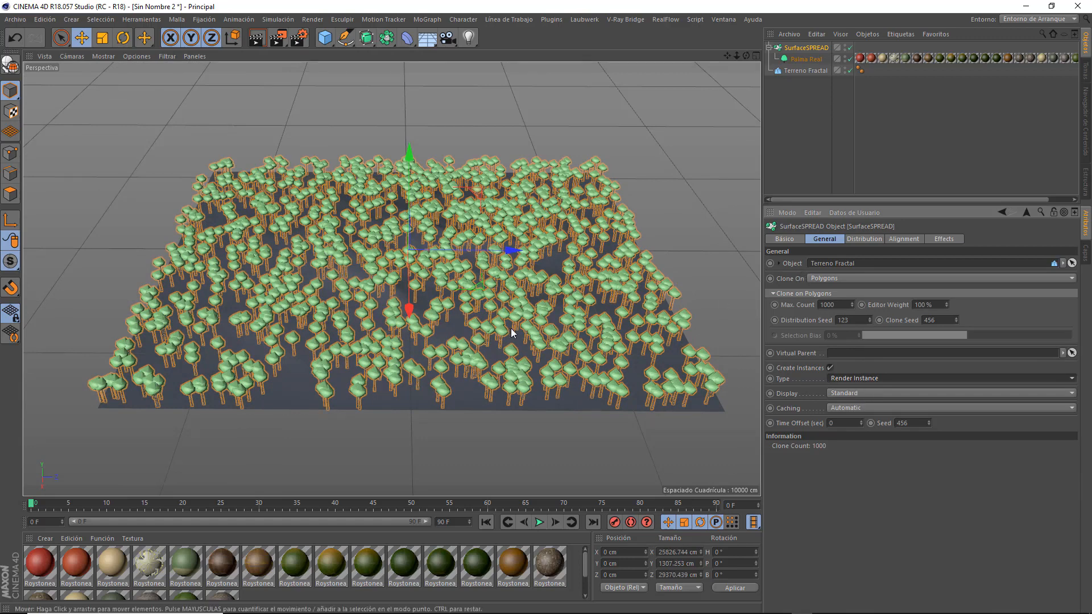
# Test a Max. Count of 10000 clones, and return it to 1000.
pyautogui.click(835, 306)
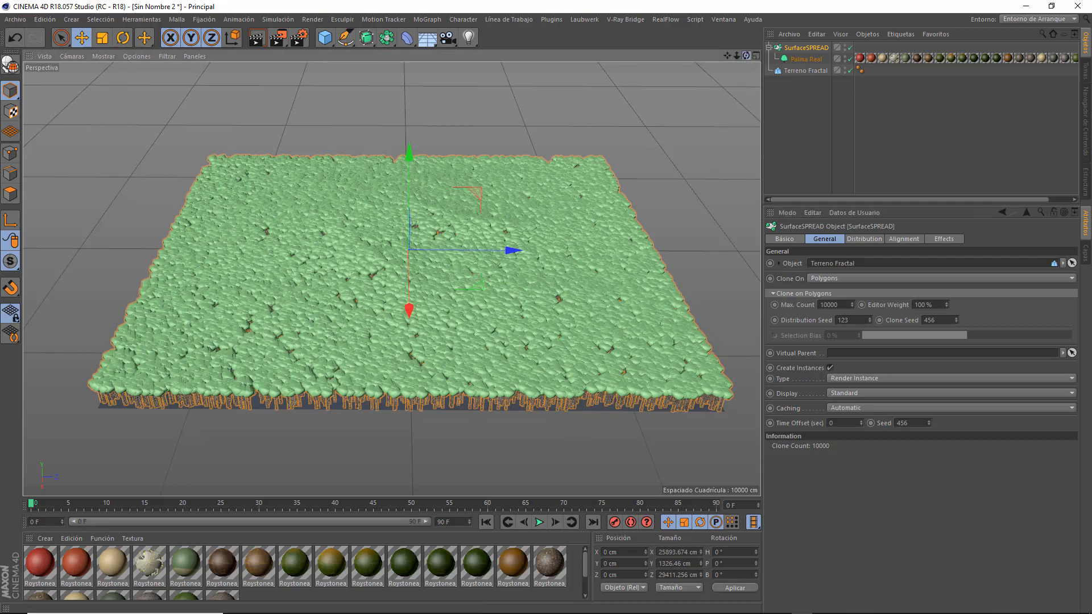
pyautogui.moveTo(746, 56); pyautogui.dragTo(746, 60)
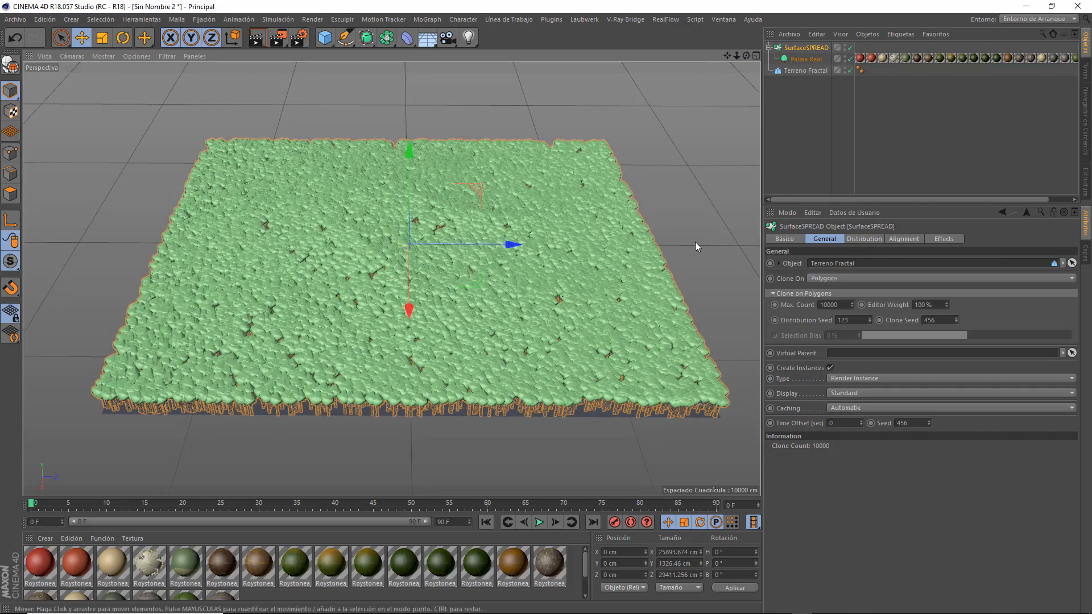
pyautogui.click(845, 305)
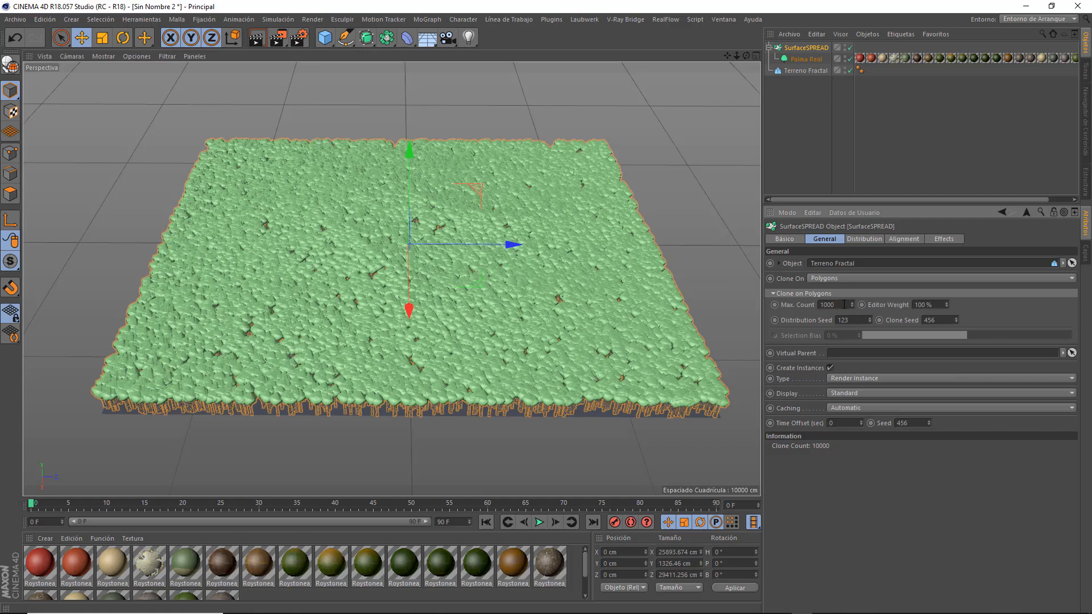
pyautogui.press('BackSpace')
pyautogui.press('BackSpace')
pyautogui.write('00')
pyautogui.press('Return')
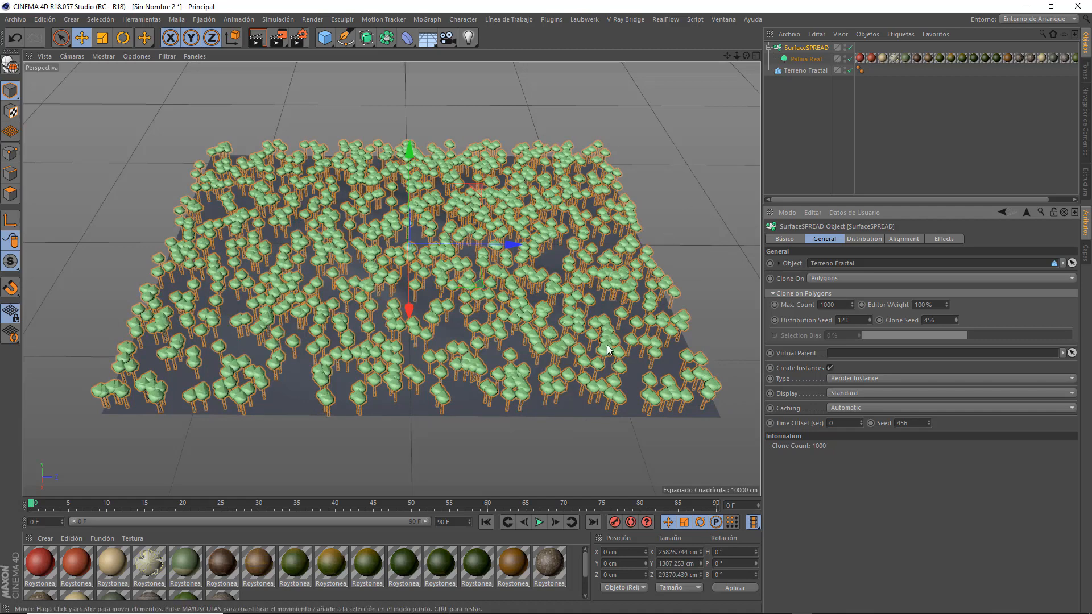
# Enable the Minimum Distance filter in SurfaceSPREAD's distribution settings and set its distance to 500 cm.
pyautogui.click(861, 238)
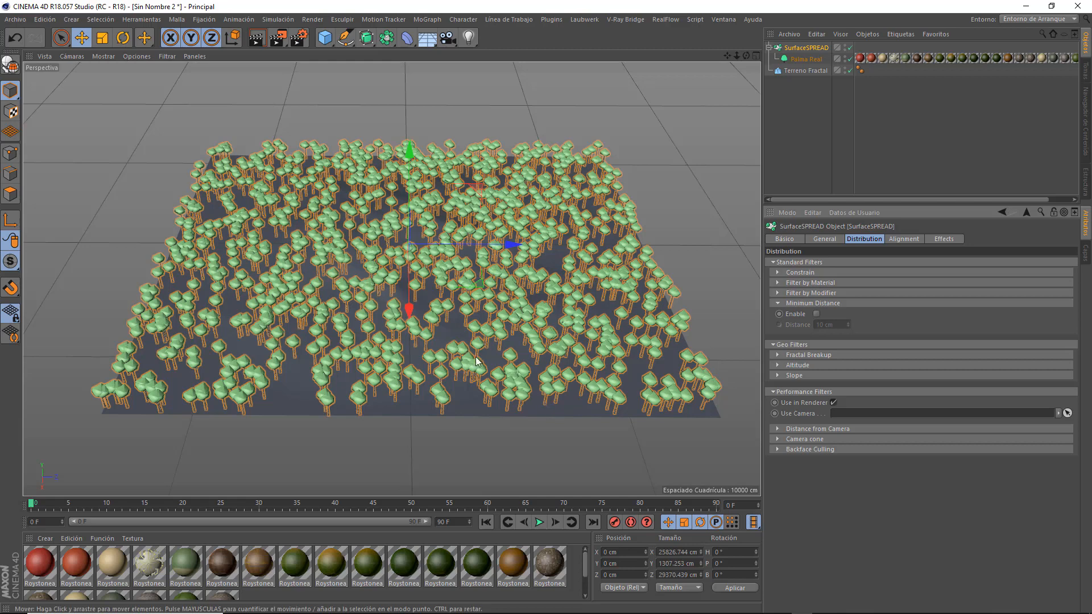
pyautogui.click(816, 313)
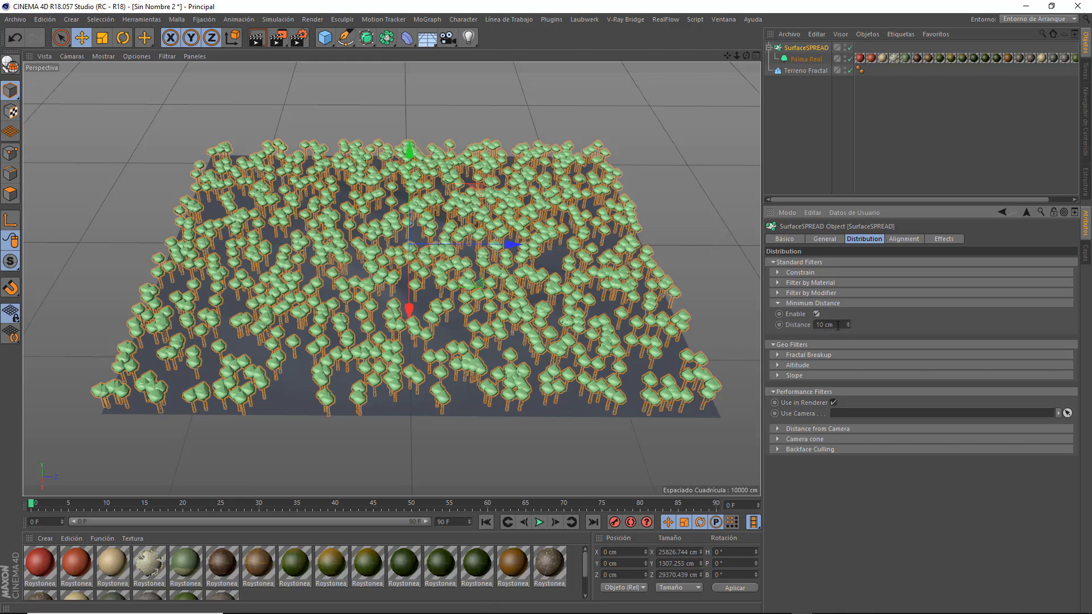
pyautogui.click(838, 325)
pyautogui.write('500')
pyautogui.press('Return')
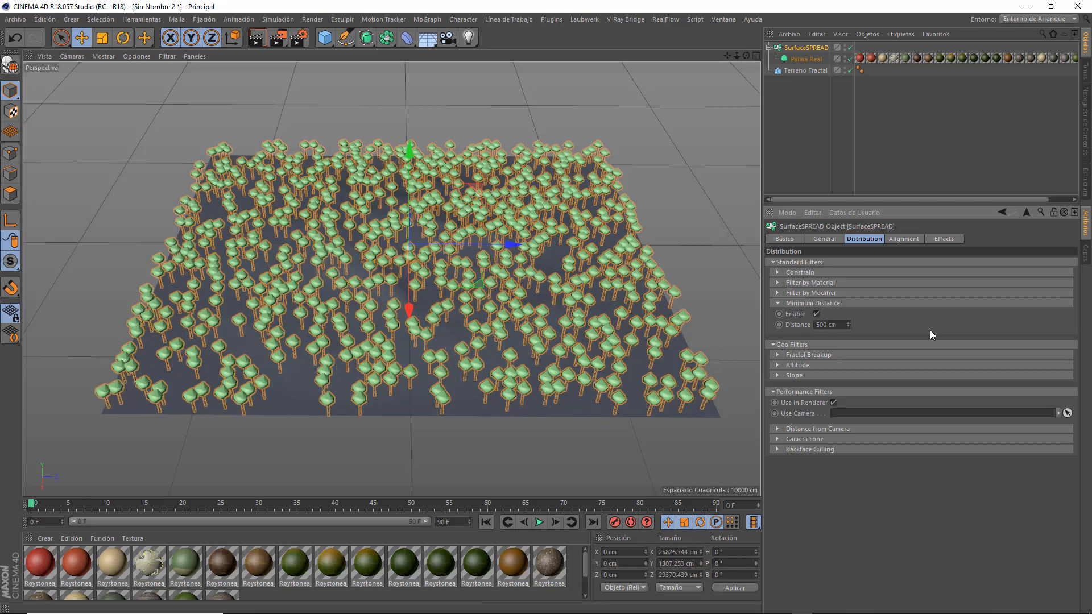
# Increase SurfaceSPREAD's minimum distance between palms to 1000 cm.
pyautogui.click(843, 325)
pyautogui.write('1000')
pyautogui.press('Return')
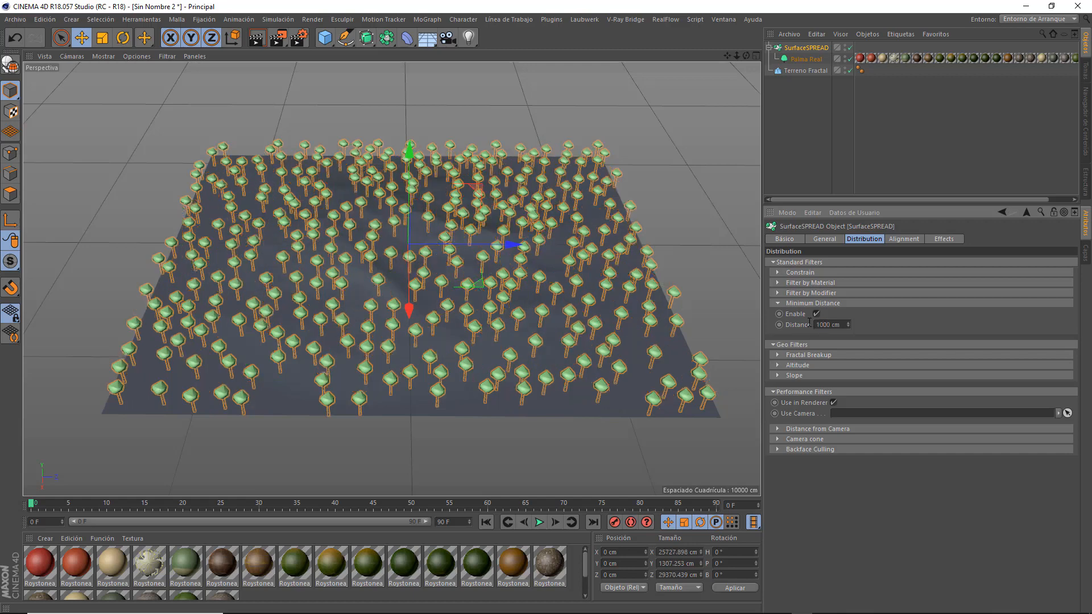
# Test a far larger minimum distance between the palms, and return it to 1000 cm.
pyautogui.moveTo(845, 323); pyautogui.dragTo(799, 323)
pyautogui.write('50000')
pyautogui.press('Return')
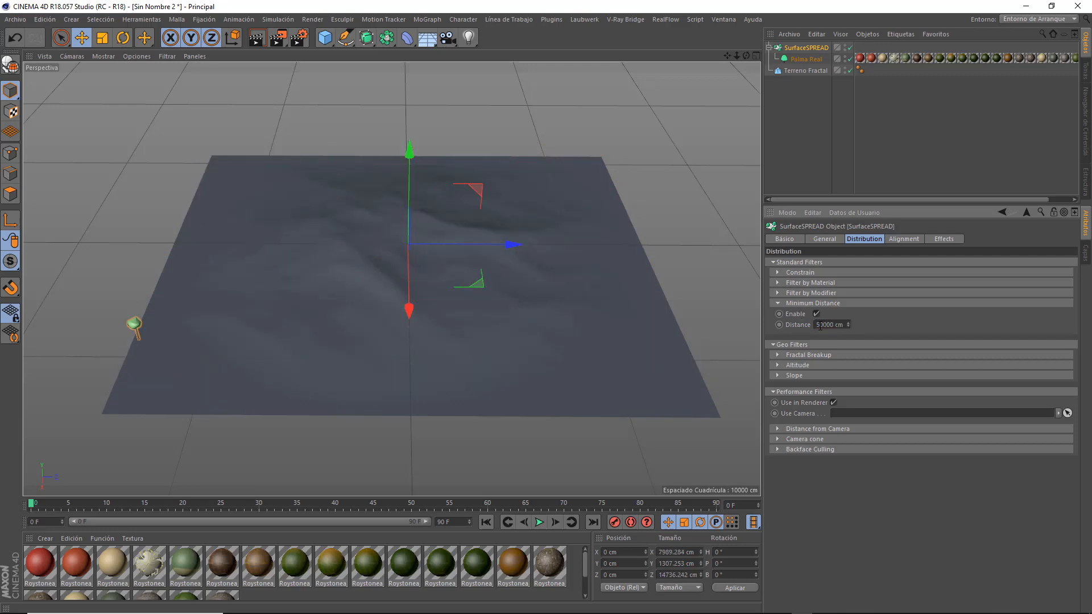
pyautogui.moveTo(815, 325); pyautogui.dragTo(872, 325)
pyautogui.write('1000')
pyautogui.press('Return')
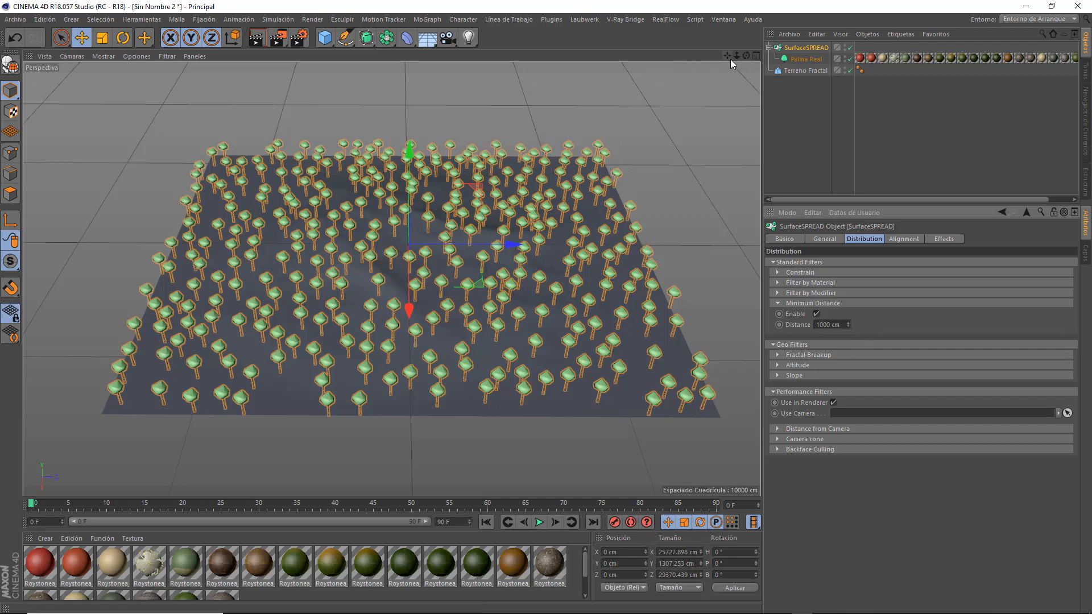
# Set SurfaceSPREAD's Max. Count to 2000 clones, and raise it further to 3000.
pyautogui.moveTo(745, 55); pyautogui.dragTo(682, 121)
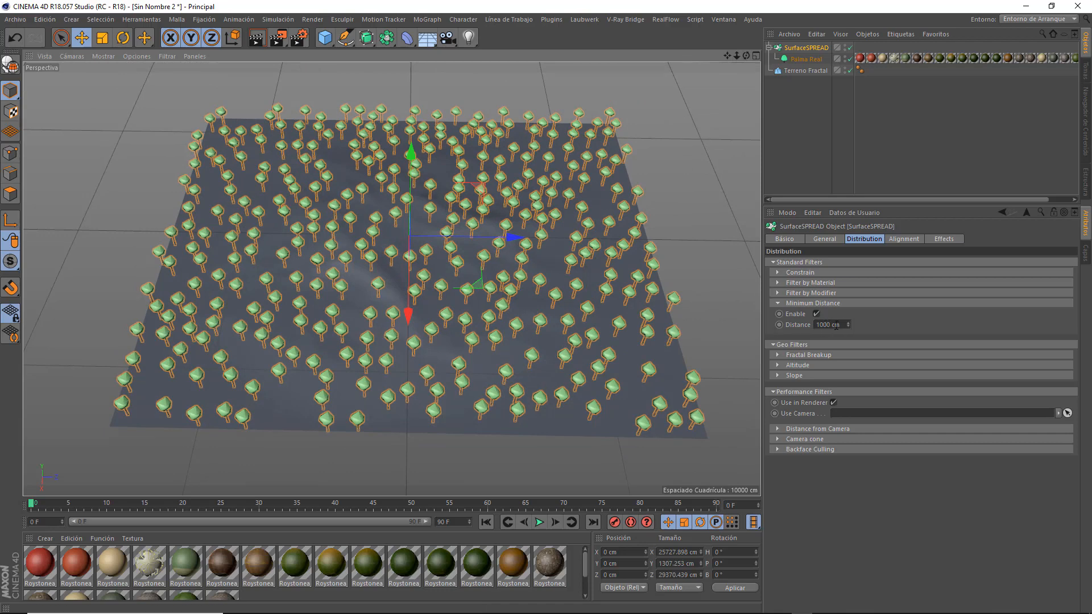
pyautogui.click(822, 239)
pyautogui.moveTo(840, 308); pyautogui.dragTo(806, 306)
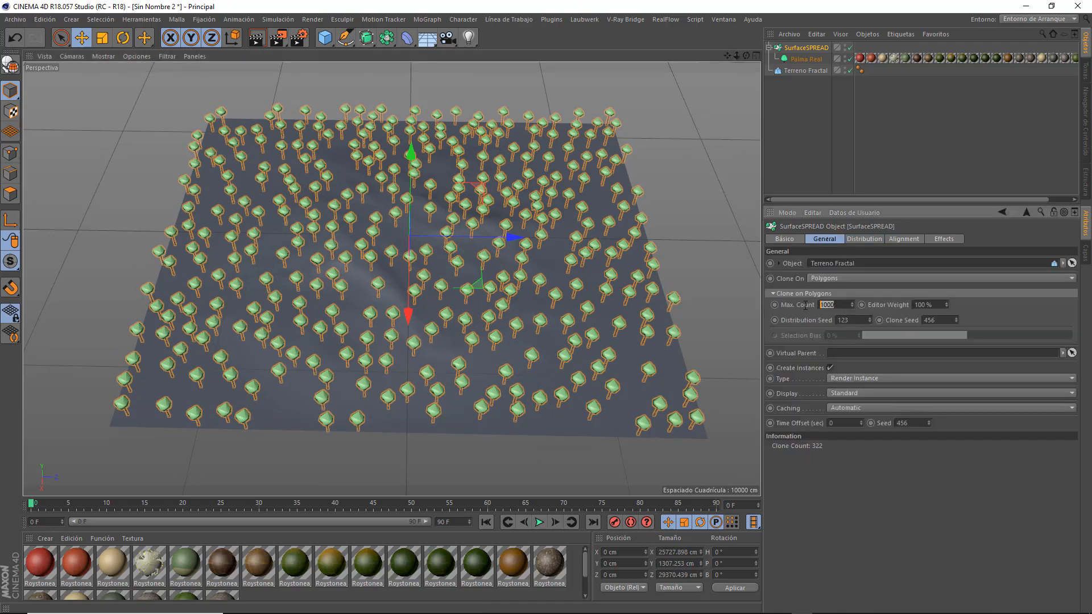
pyautogui.write('2000')
pyautogui.press('Return')
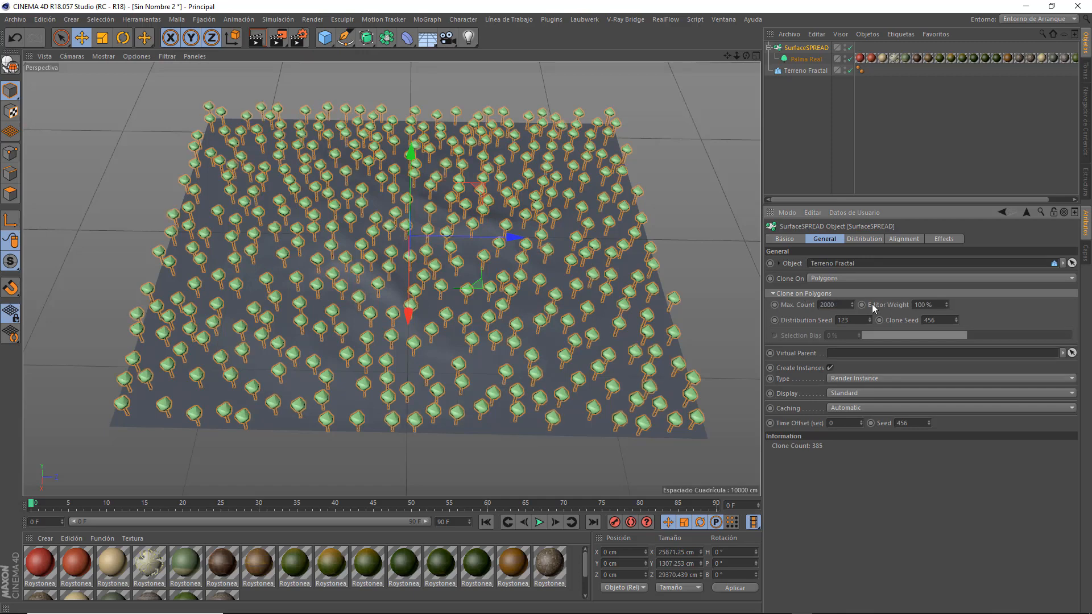
pyautogui.moveTo(838, 306); pyautogui.dragTo(805, 299)
pyautogui.write('300')
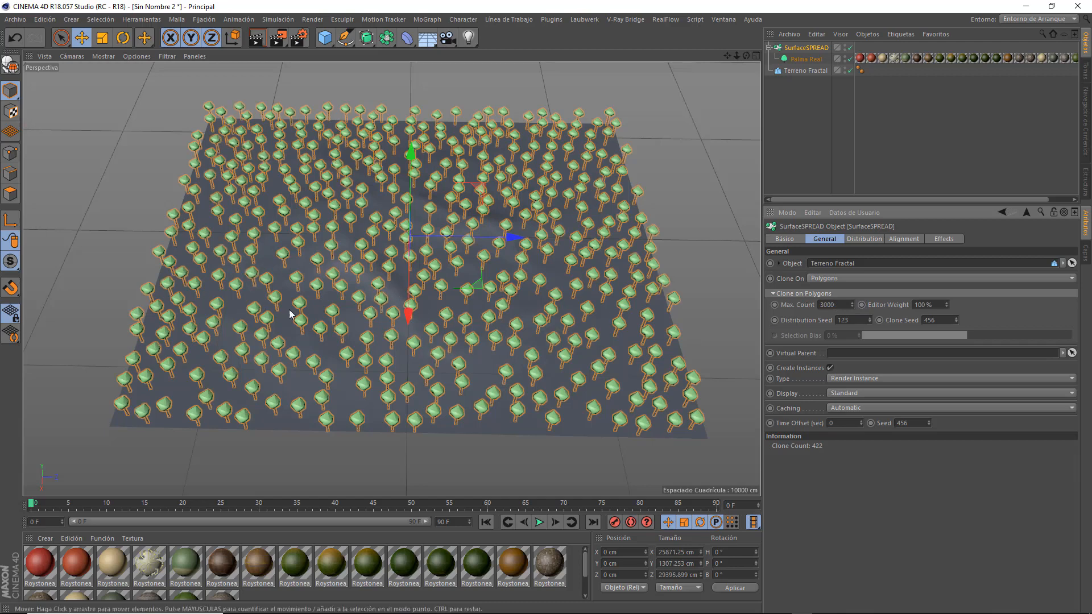
# Stretch the Terreno Fractal object upward to a height of about 7972 cm and view the palms on its slopes.
pyautogui.moveTo(745, 55)
pyautogui.mouseDown()
pyautogui.moveTo(699, 80)
pyautogui.moveTo(745, 83)
pyautogui.moveTo(683, 116)
pyautogui.moveTo(679, 53)
pyautogui.moveTo(711, 91)
pyautogui.moveTo(694, 59)
pyautogui.moveTo(711, 41)
pyautogui.moveTo(676, 89)
pyautogui.moveTo(646, 102)
pyautogui.moveTo(651, 64)
pyautogui.moveTo(671, 53)
pyautogui.mouseUp()
pyautogui.click(804, 70)
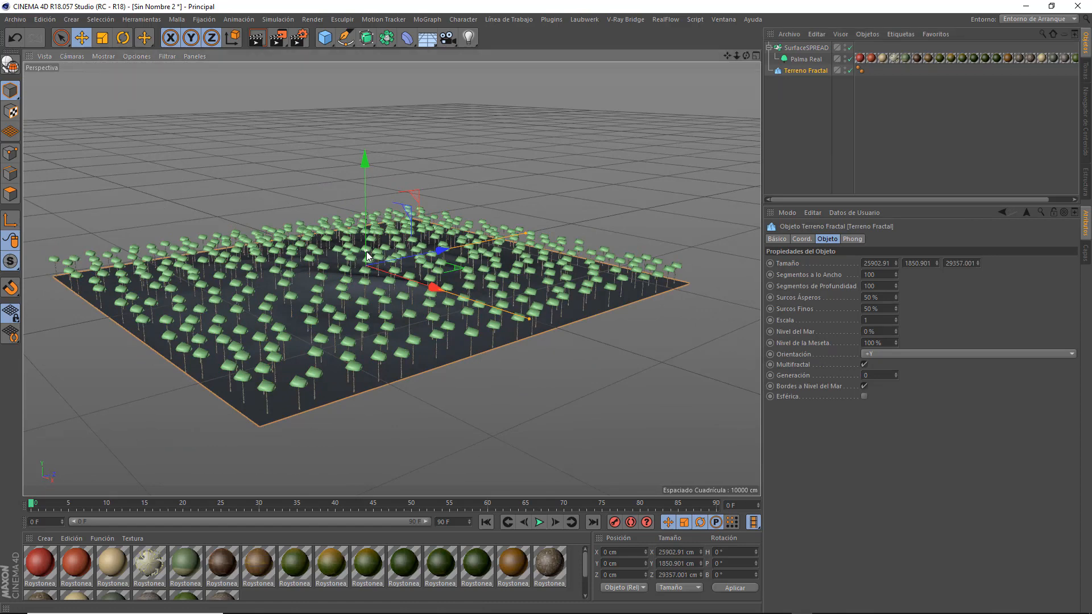
pyautogui.moveTo(368, 251); pyautogui.dragTo(367, 200)
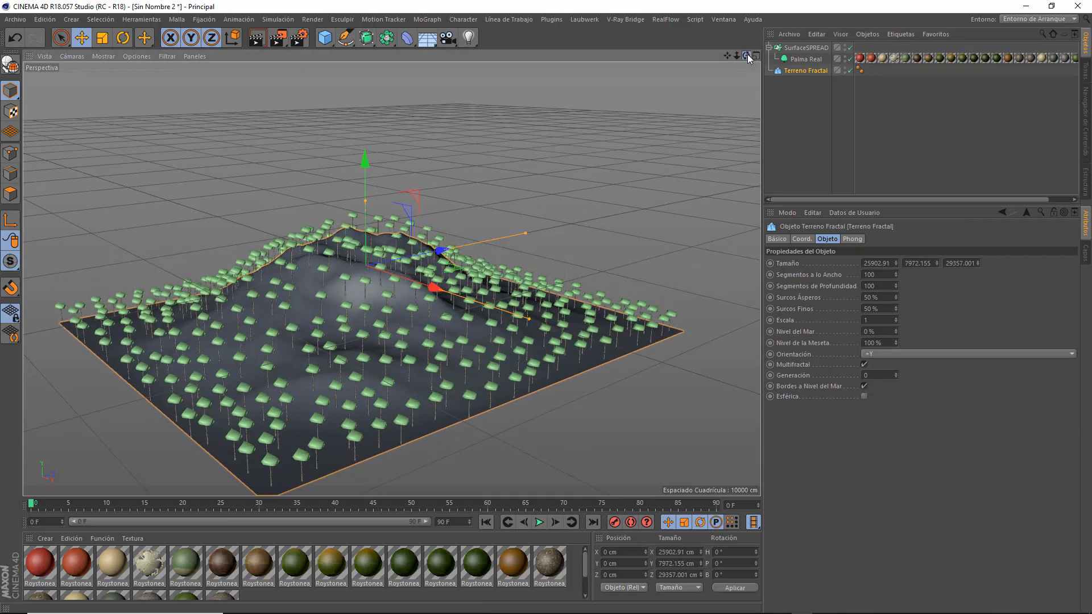
pyautogui.moveTo(747, 54); pyautogui.dragTo(723, 82)
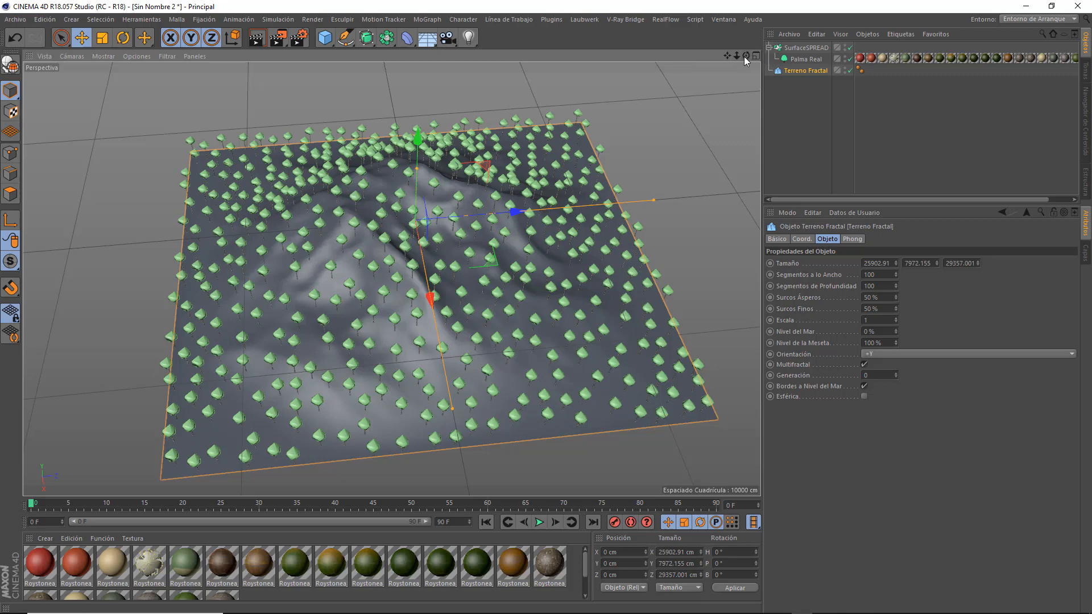
pyautogui.moveTo(745, 56)
pyautogui.mouseDown()
pyautogui.moveTo(735, 28)
pyautogui.moveTo(729, 61)
pyautogui.moveTo(746, 60)
pyautogui.mouseUp()
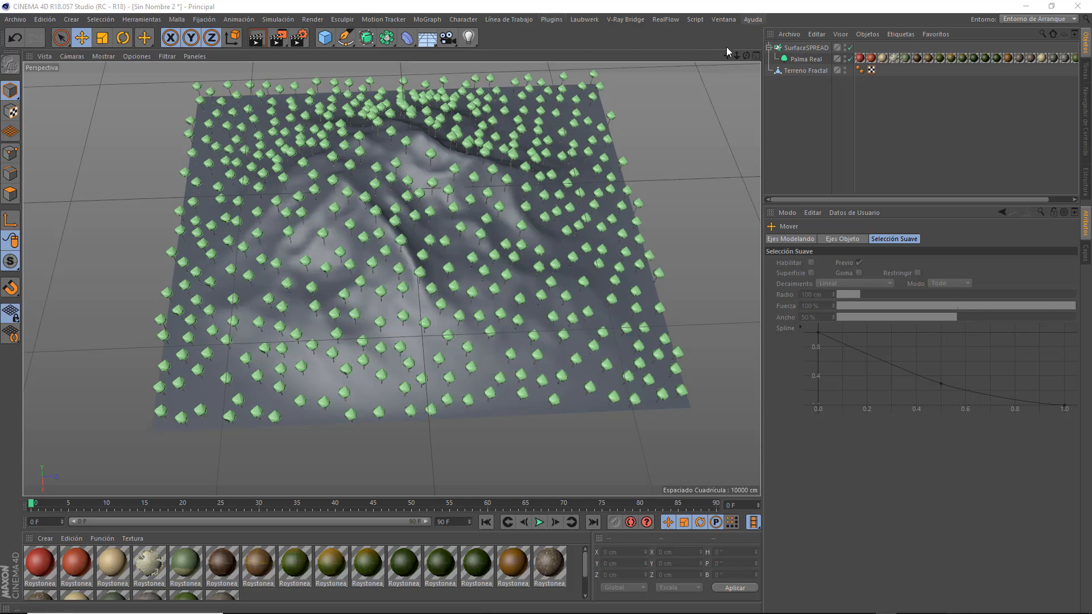
# Switch the editable terrain to polygon mode and set the direct selection tool's radius to 40.
pyautogui.moveTo(727, 55); pyautogui.dragTo(739, 76)
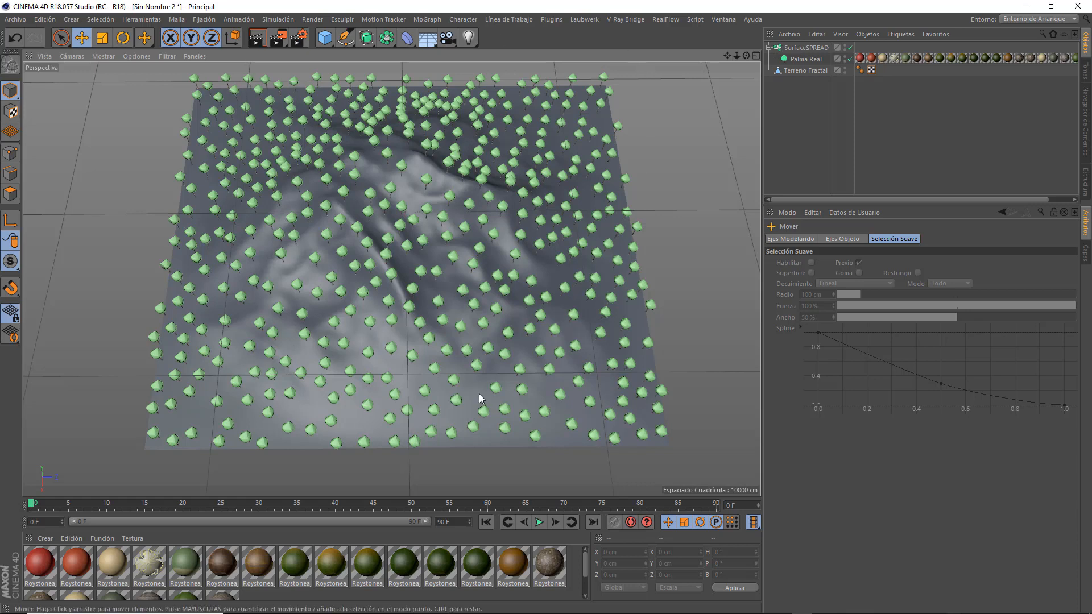
pyautogui.moveTo(745, 55); pyautogui.dragTo(711, 100)
pyautogui.keyDown('alt'); pyautogui.moveTo(178, 182); pyautogui.dragTo(162, 173); pyautogui.keyUp('alt')
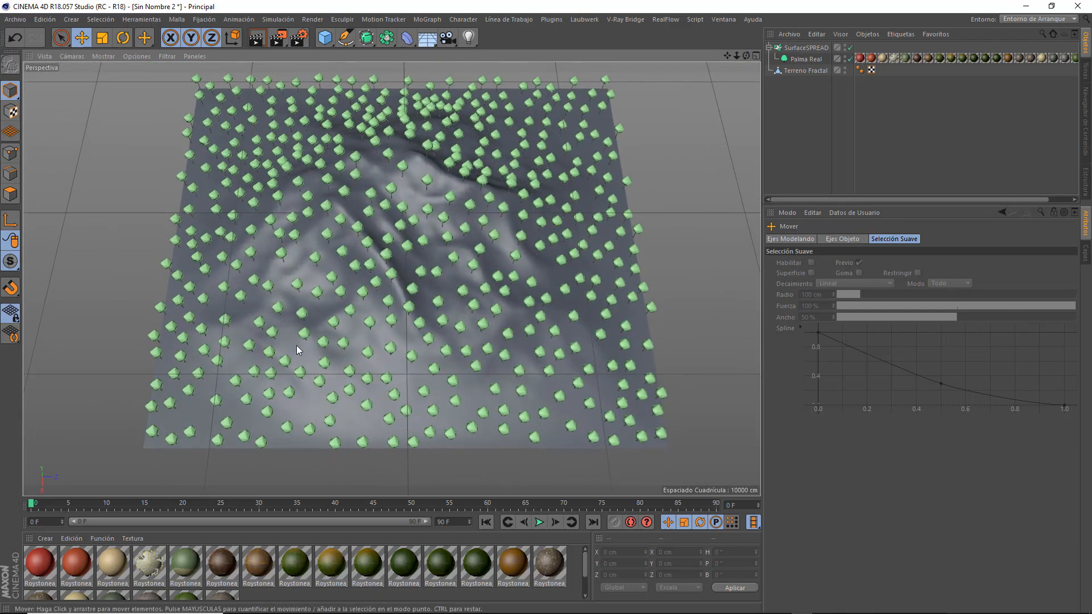
pyautogui.click(803, 71)
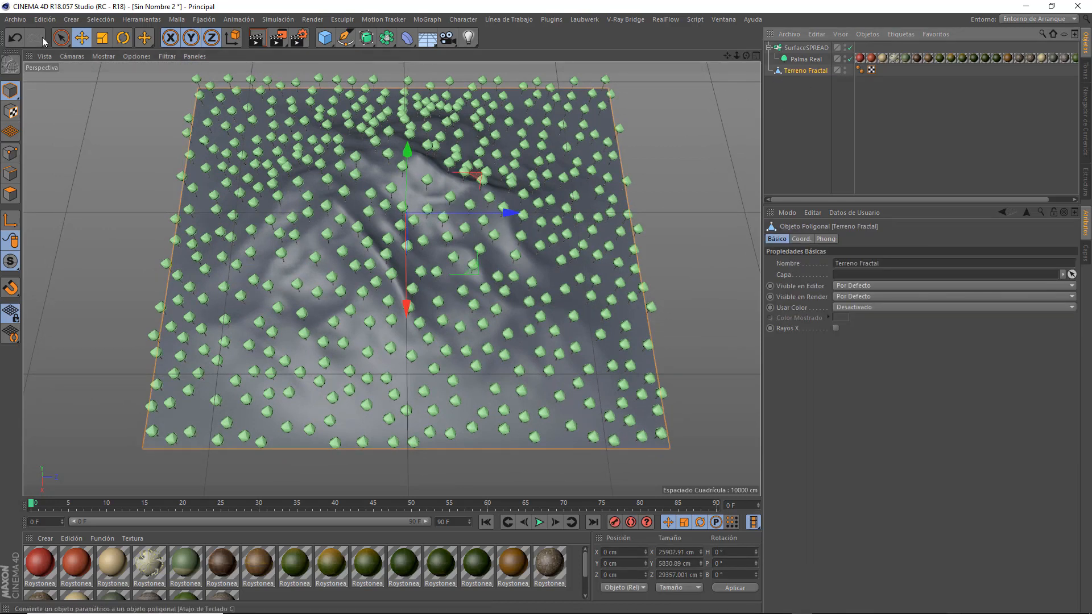
pyautogui.click(13, 200)
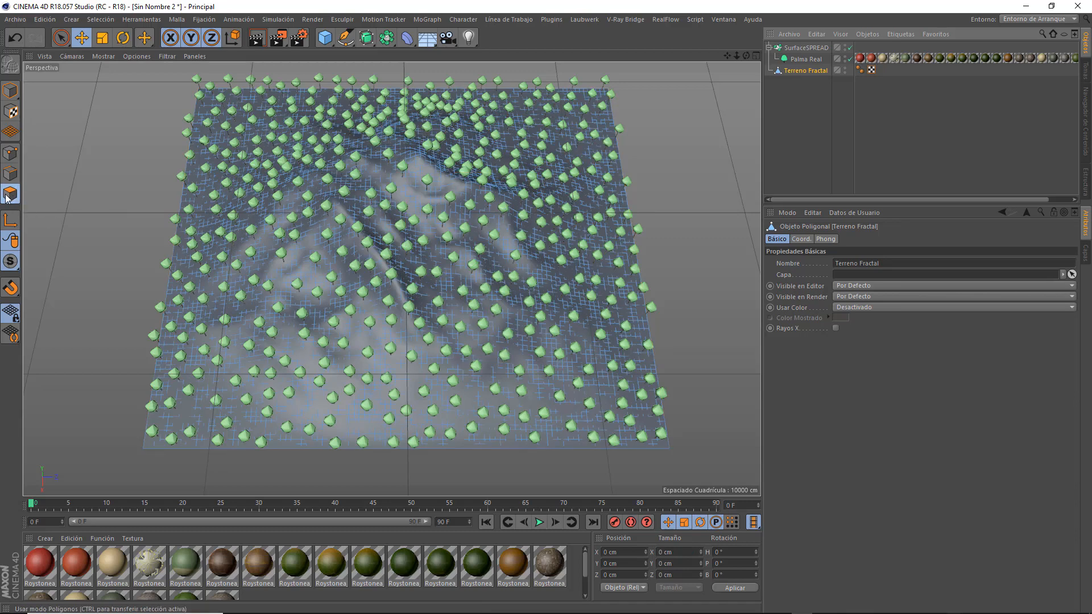
pyautogui.click(61, 37)
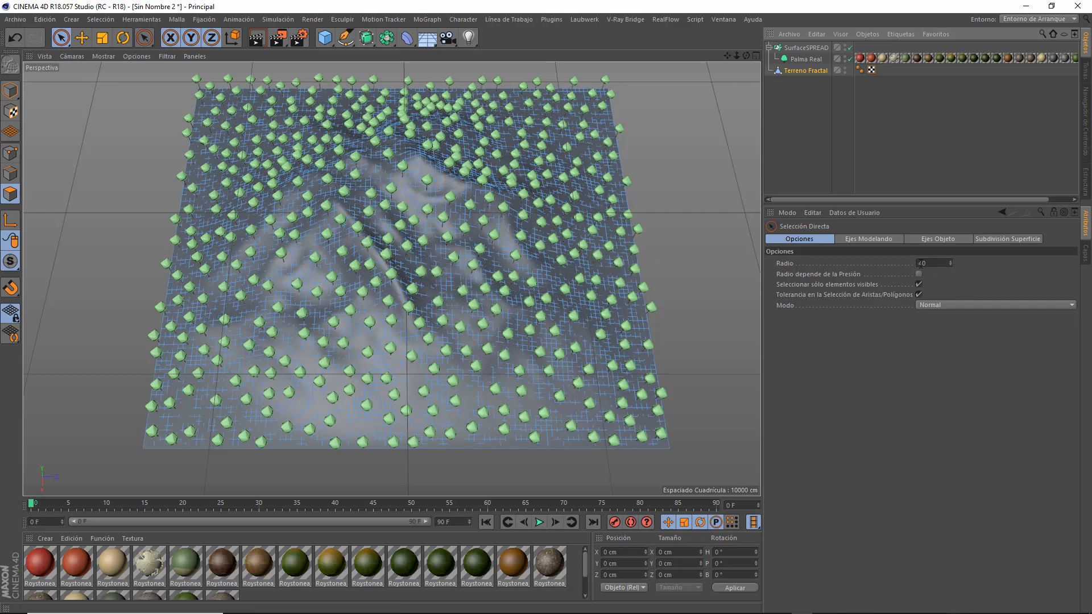
pyautogui.click(930, 263)
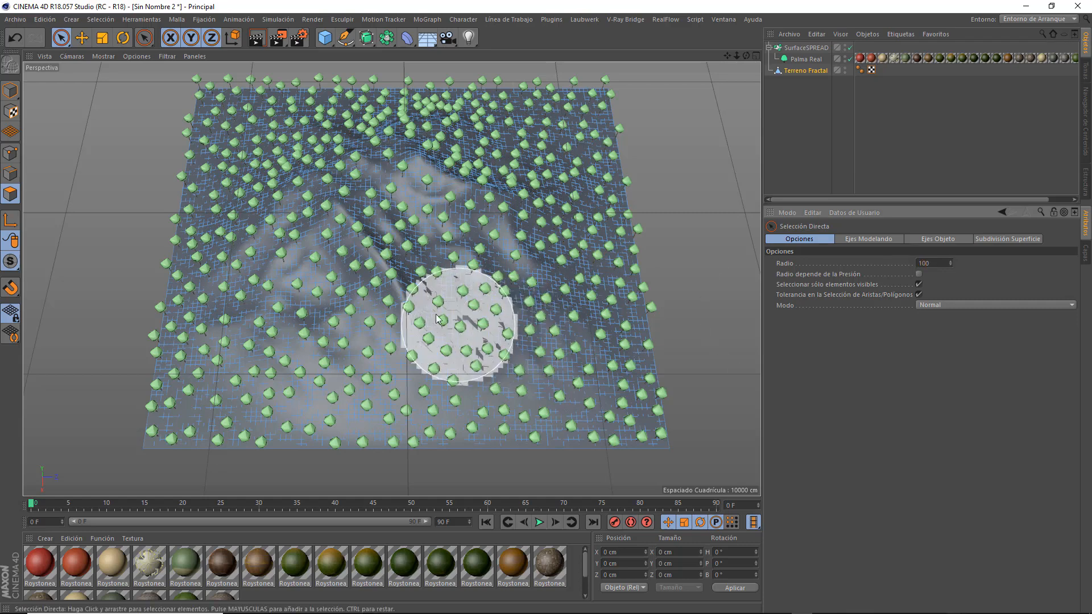
pyautogui.press('Return')
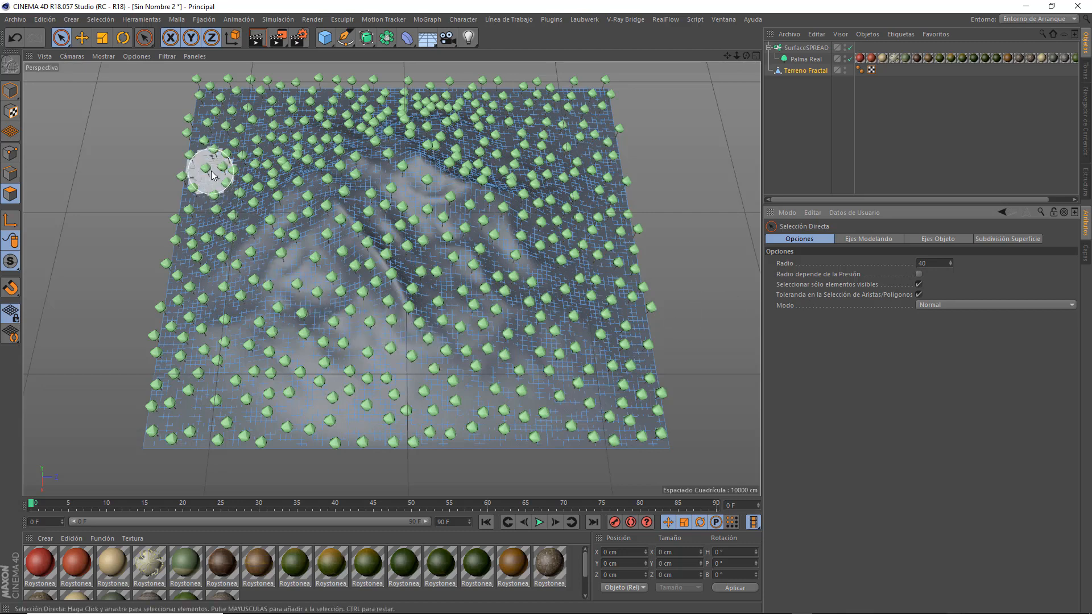
# Paint a polygon selection over the terrain's left side, back right corner and front right area, leaving the central ridge unselected.
pyautogui.moveTo(207, 93)
pyautogui.mouseDown()
pyautogui.moveTo(255, 105)
pyautogui.moveTo(170, 216)
pyautogui.moveTo(168, 415)
pyautogui.moveTo(227, 409)
pyautogui.moveTo(305, 283)
pyautogui.moveTo(227, 244)
pyautogui.moveTo(199, 324)
pyautogui.moveTo(267, 398)
pyautogui.moveTo(264, 436)
pyautogui.moveTo(313, 341)
pyautogui.moveTo(333, 228)
pyautogui.moveTo(203, 240)
pyautogui.mouseUp()
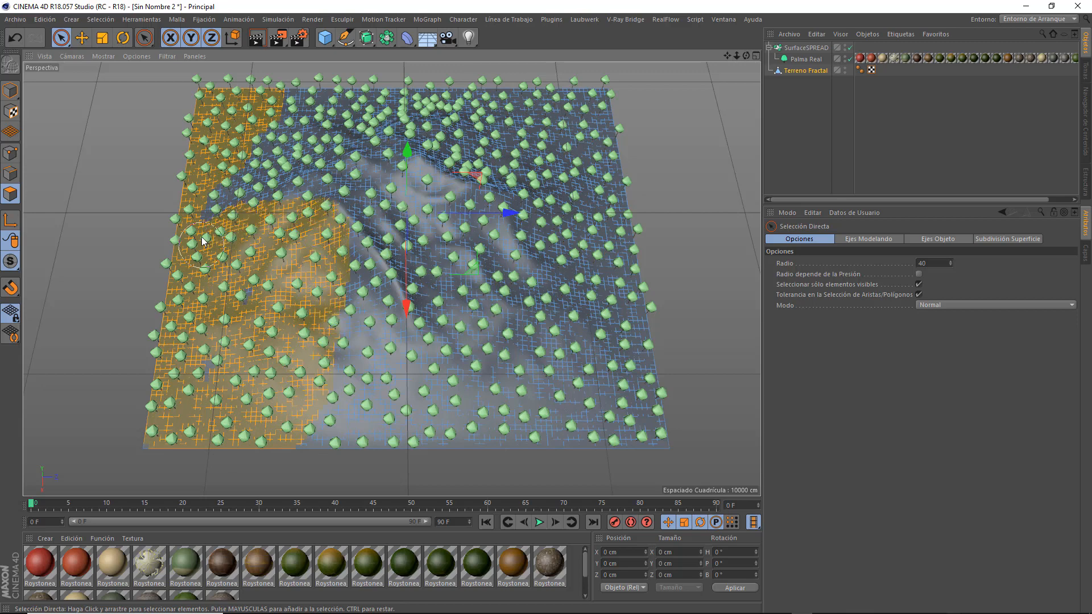
pyautogui.moveTo(452, 100)
pyautogui.keyDown('shift'); pyautogui.mouseDown()
pyautogui.moveTo(455, 85)
pyautogui.moveTo(629, 90)
pyautogui.moveTo(565, 133)
pyautogui.moveTo(620, 188)
pyautogui.moveTo(568, 205)
pyautogui.moveTo(503, 152)
pyautogui.mouseUp(); pyautogui.keyUp('shift')
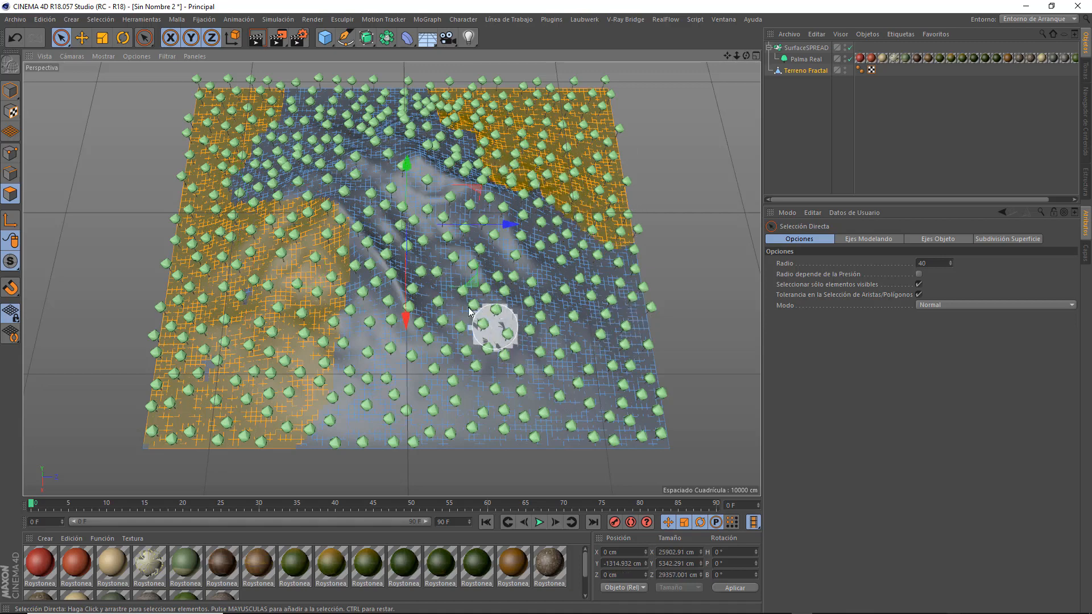
pyautogui.moveTo(495, 324)
pyautogui.keyDown('shift'); pyautogui.mouseDown()
pyautogui.moveTo(451, 280)
pyautogui.moveTo(500, 438)
pyautogui.moveTo(526, 329)
pyautogui.moveTo(518, 356)
pyautogui.moveTo(690, 423)
pyautogui.moveTo(536, 418)
pyautogui.moveTo(500, 438)
pyautogui.moveTo(499, 355)
pyautogui.moveTo(448, 290)
pyautogui.mouseUp(); pyautogui.keyUp('shift')
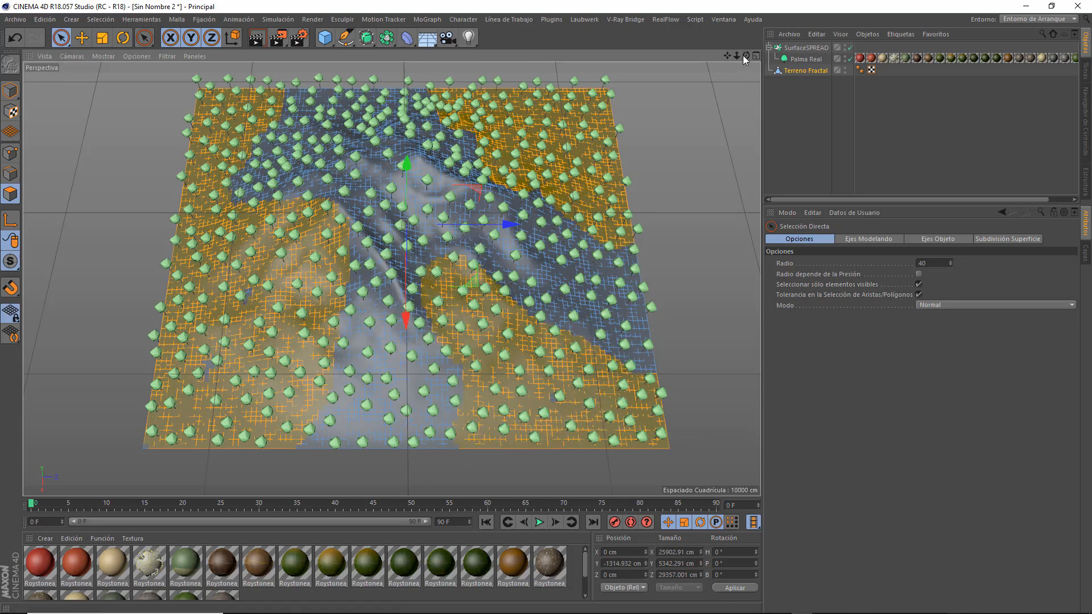
# Store the selected terrain polygons as a selection tag and assign it to SurfaceSPREAD's Polygon Selection constraint.
pyautogui.moveTo(743, 56)
pyautogui.mouseDown()
pyautogui.moveTo(728, 118)
pyautogui.moveTo(750, 63)
pyautogui.moveTo(727, 50)
pyautogui.mouseUp()
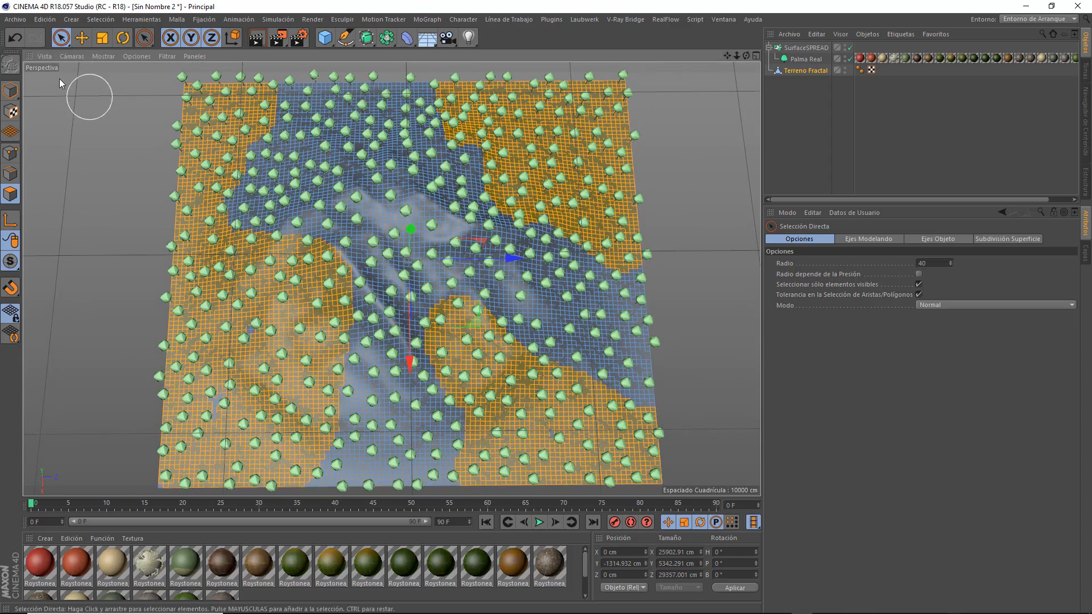
pyautogui.click(98, 19)
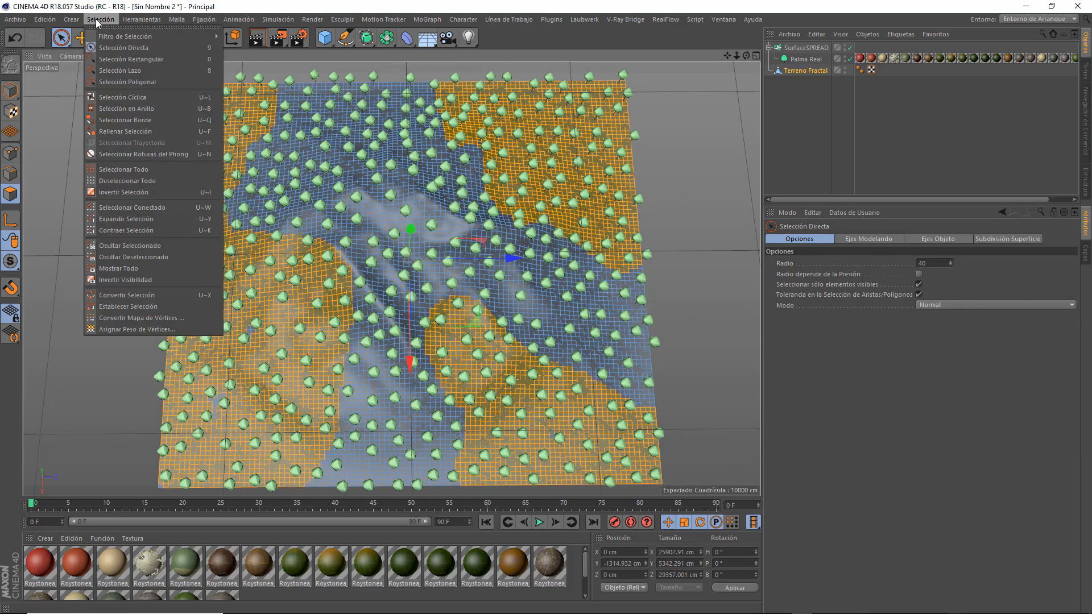
pyautogui.click(112, 310)
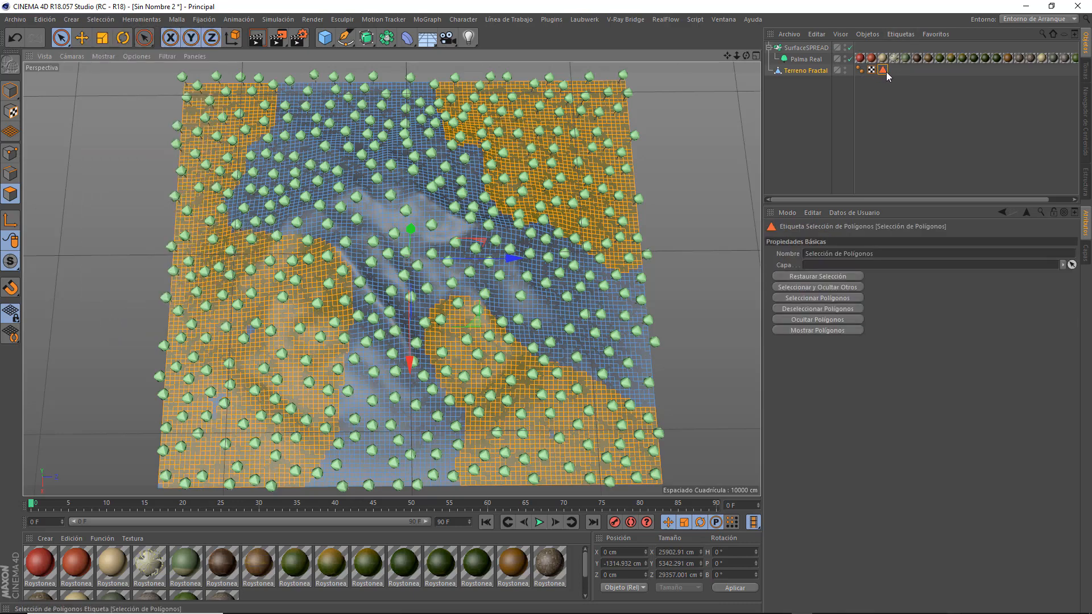
pyautogui.click(799, 49)
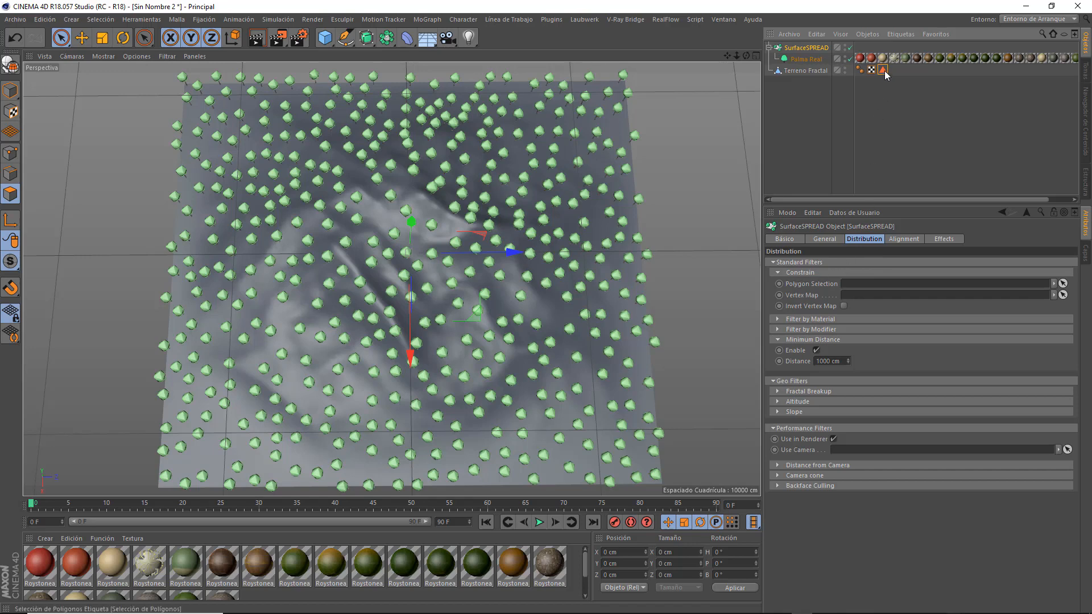
pyautogui.moveTo(883, 70); pyautogui.dragTo(883, 286)
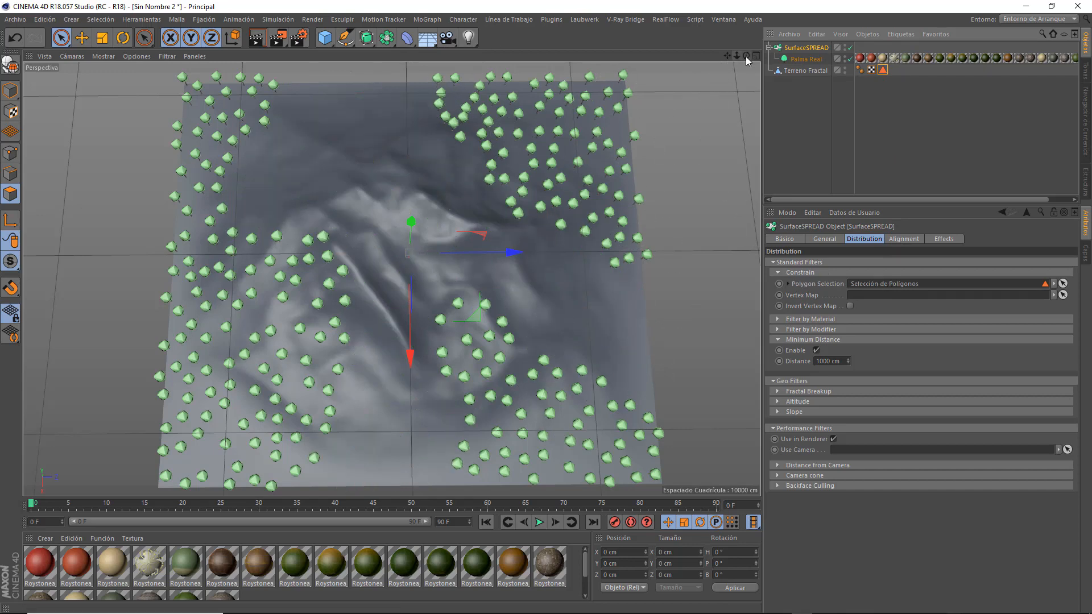
# Set SurfaceSPREAD's Max. Count to 5000 and its minimum distance to 500 cm to thicken the constrained palm areas.
pyautogui.moveTo(746, 56); pyautogui.dragTo(749, 20)
pyautogui.moveTo(725, 55); pyautogui.dragTo(709, 14)
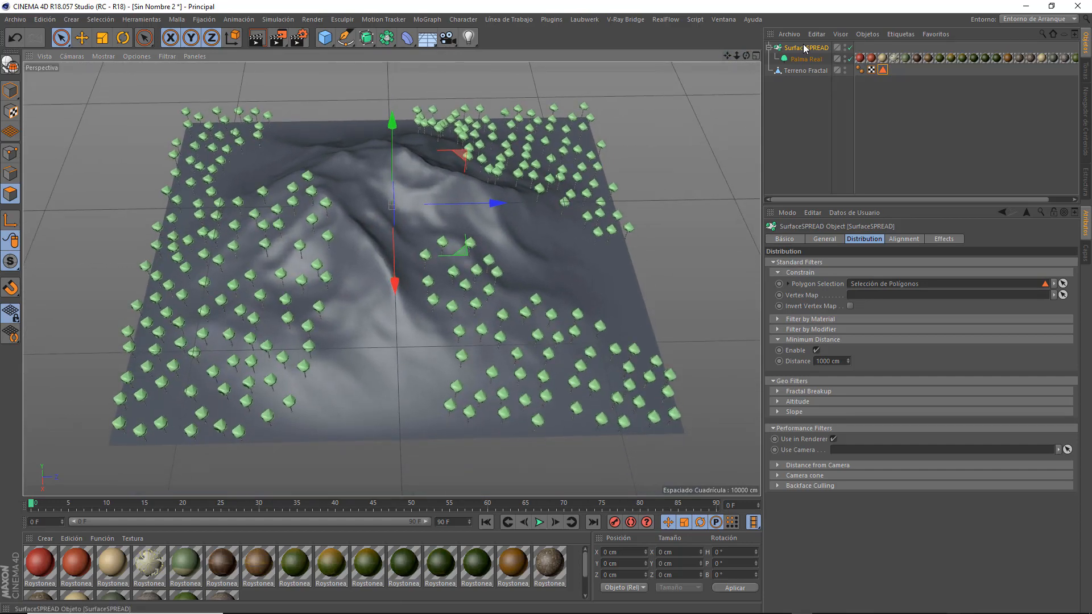
pyautogui.click(835, 239)
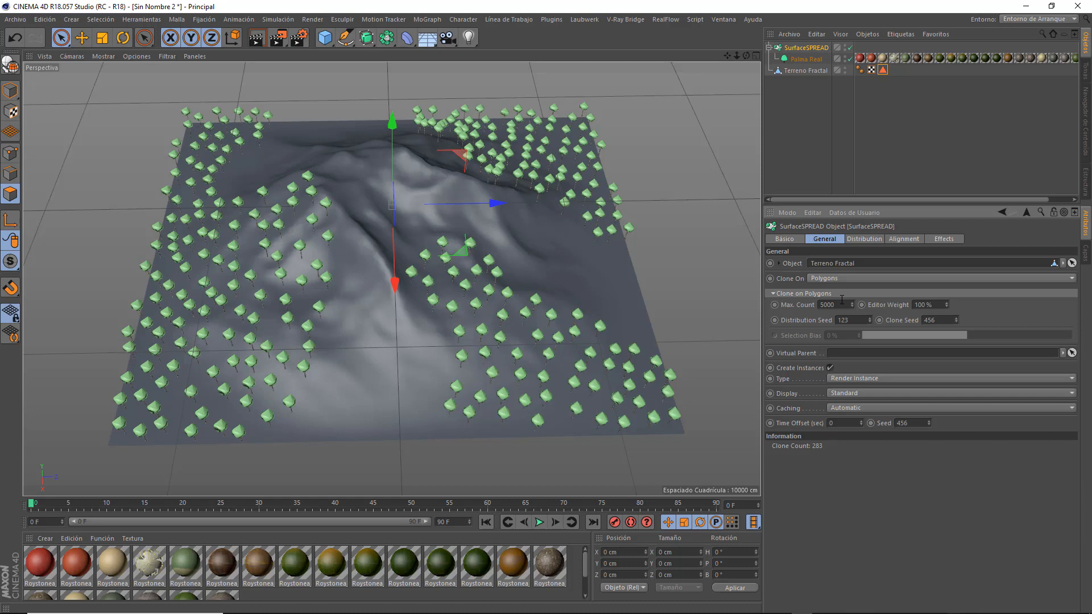
pyautogui.click(861, 239)
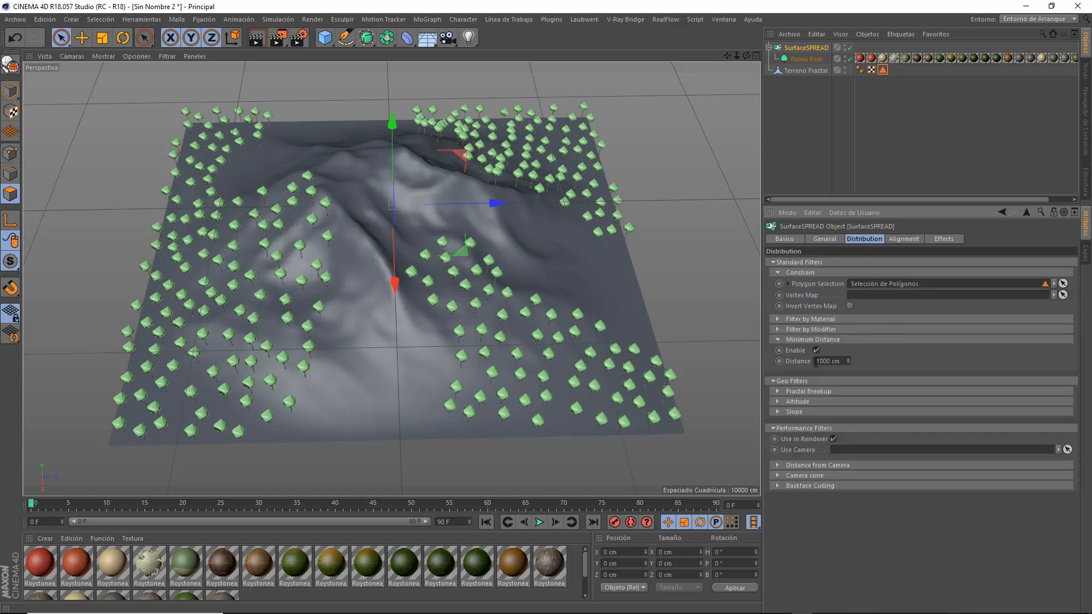
pyautogui.moveTo(815, 362); pyautogui.dragTo(858, 363)
pyautogui.write('5')
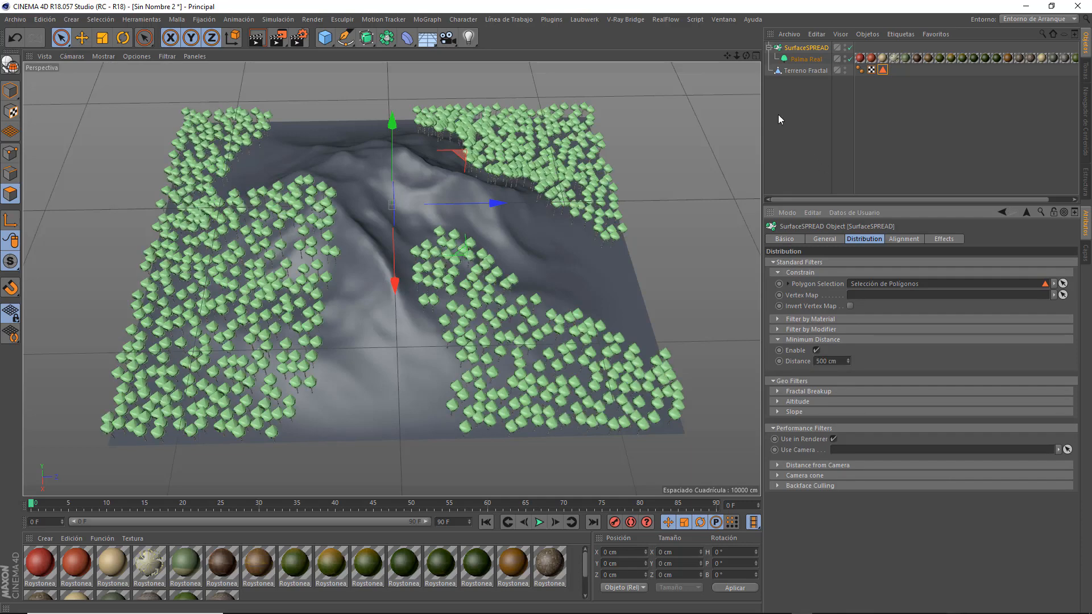
pyautogui.moveTo(746, 55); pyautogui.dragTo(699, 108)
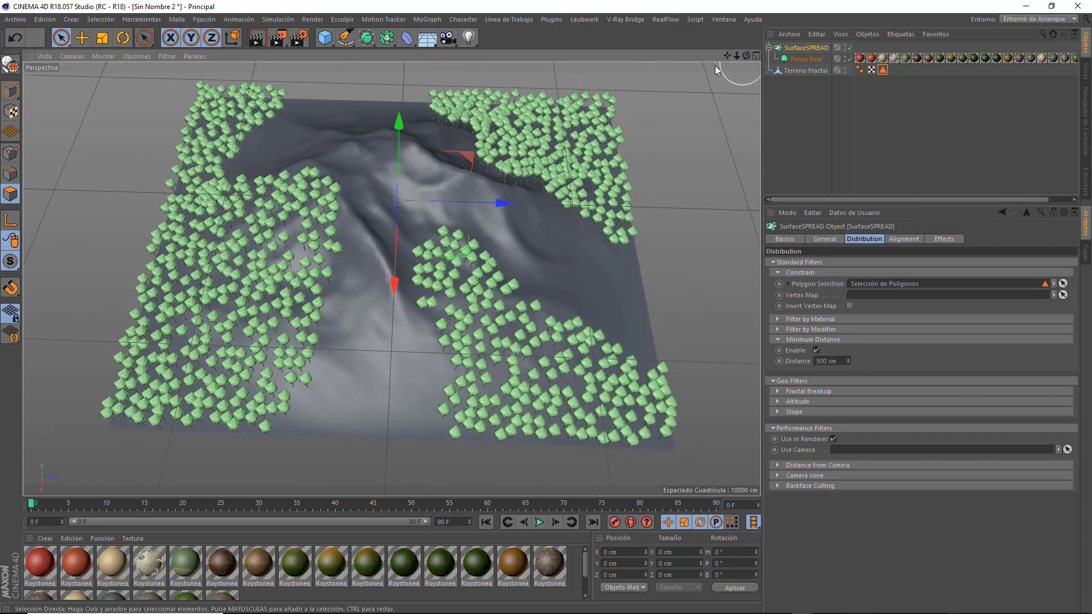
pyautogui.click(796, 71)
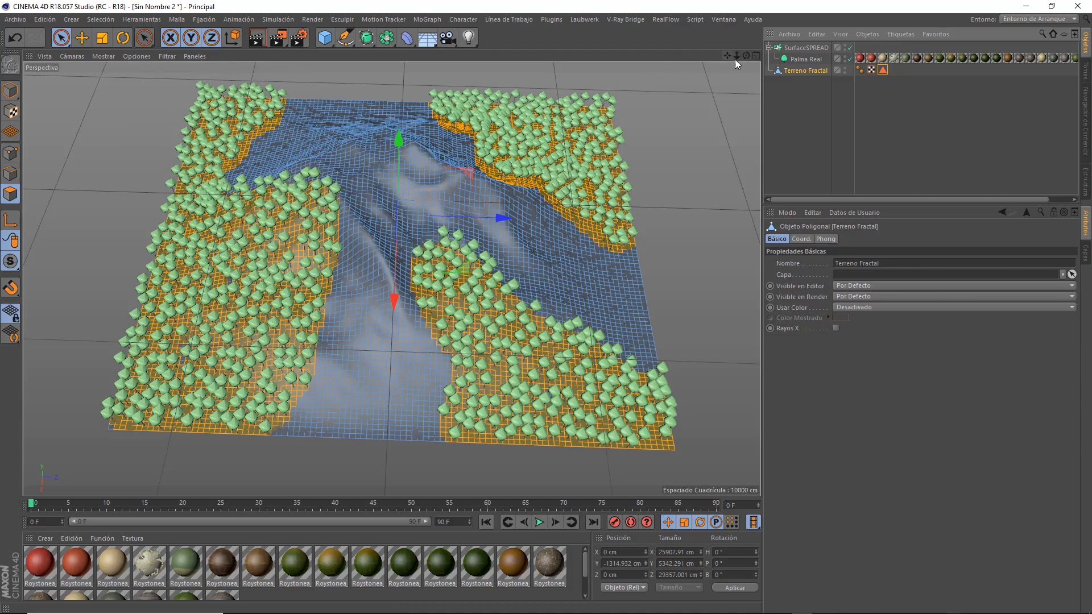
pyautogui.moveTo(745, 56); pyautogui.dragTo(710, 158)
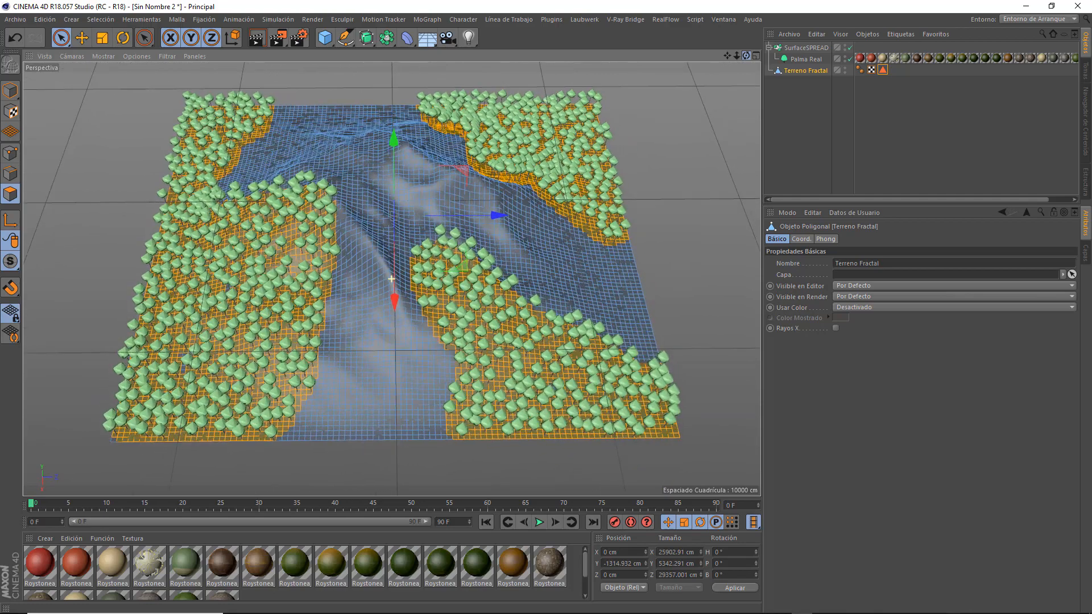
pyautogui.click(793, 92)
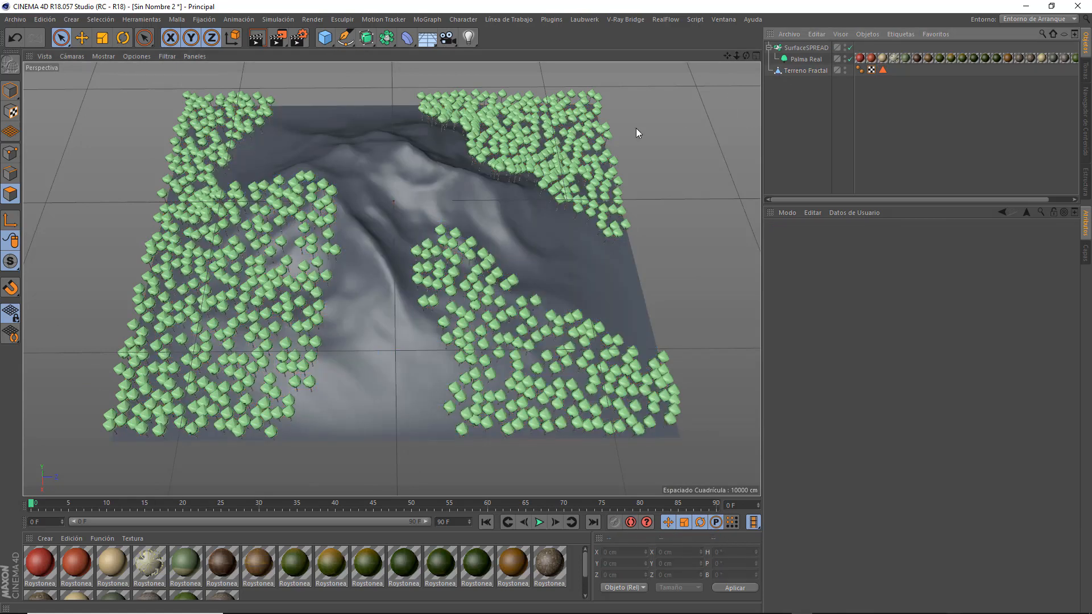
# Switch to model mode and add a second SurfaceSPREAD object to the scene.
pyautogui.click(10, 90)
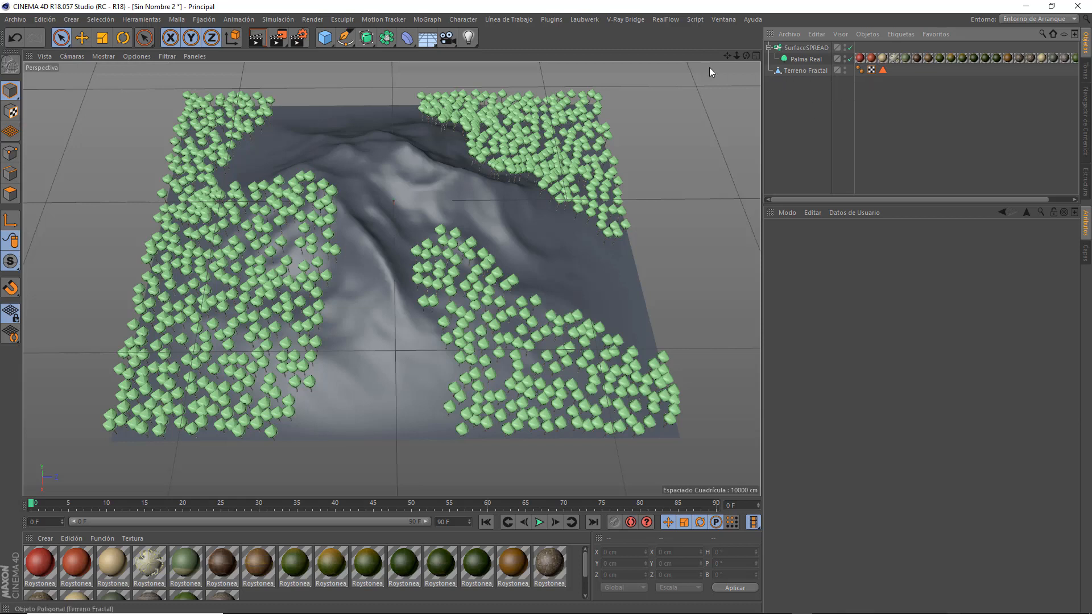
pyautogui.click(580, 19)
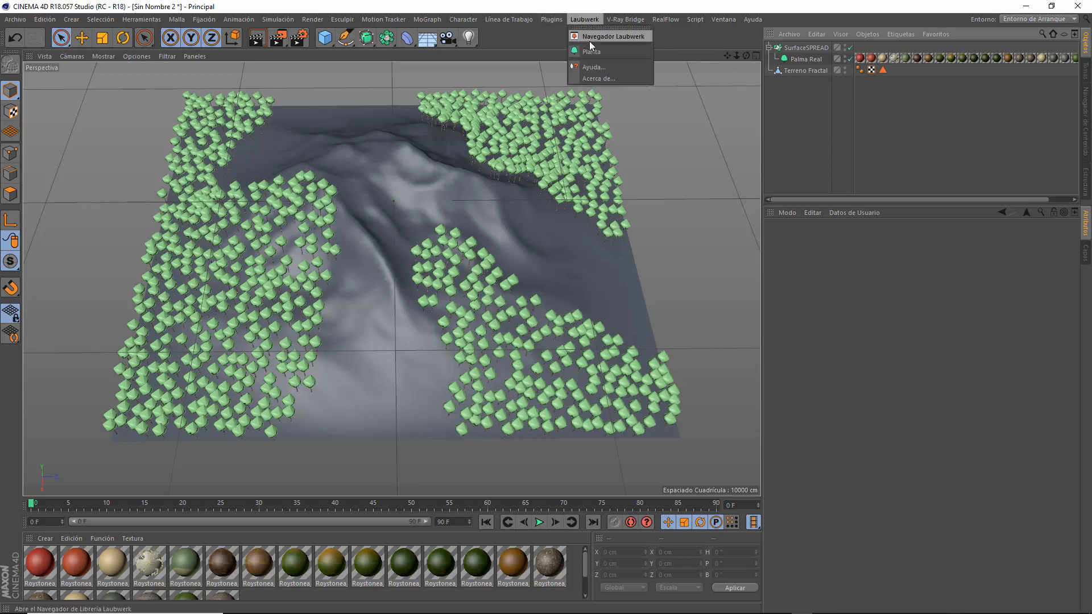
pyautogui.moveTo(507, 21)
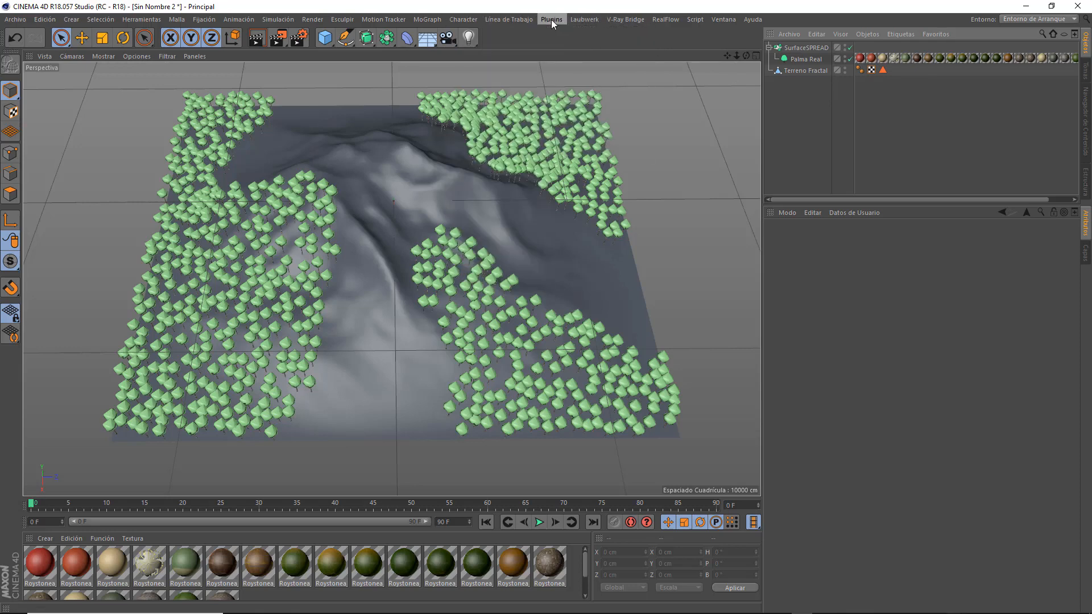
pyautogui.moveTo(551, 20)
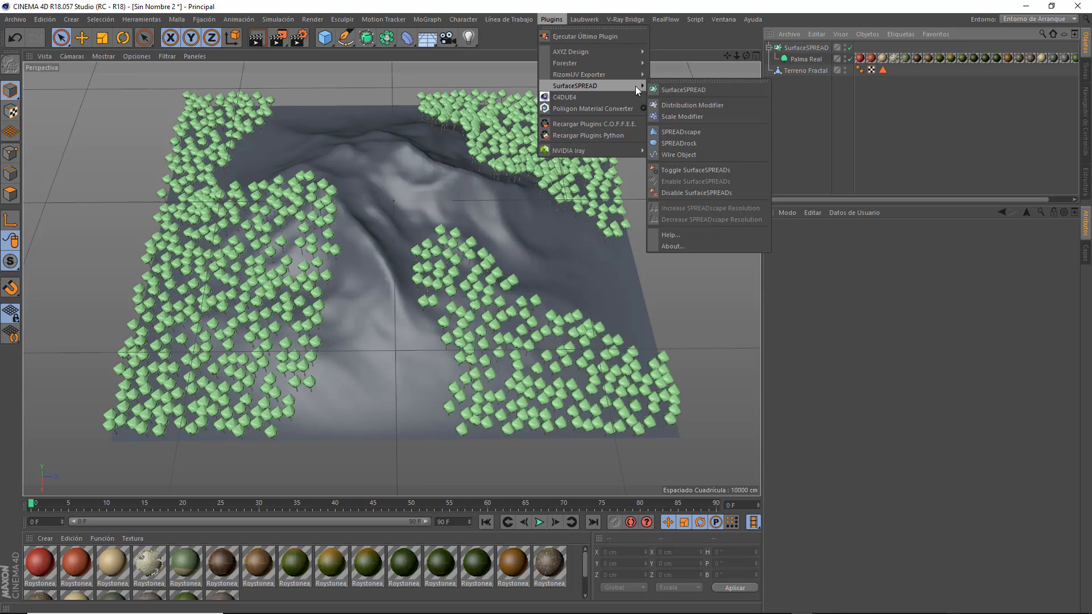
pyautogui.click(667, 88)
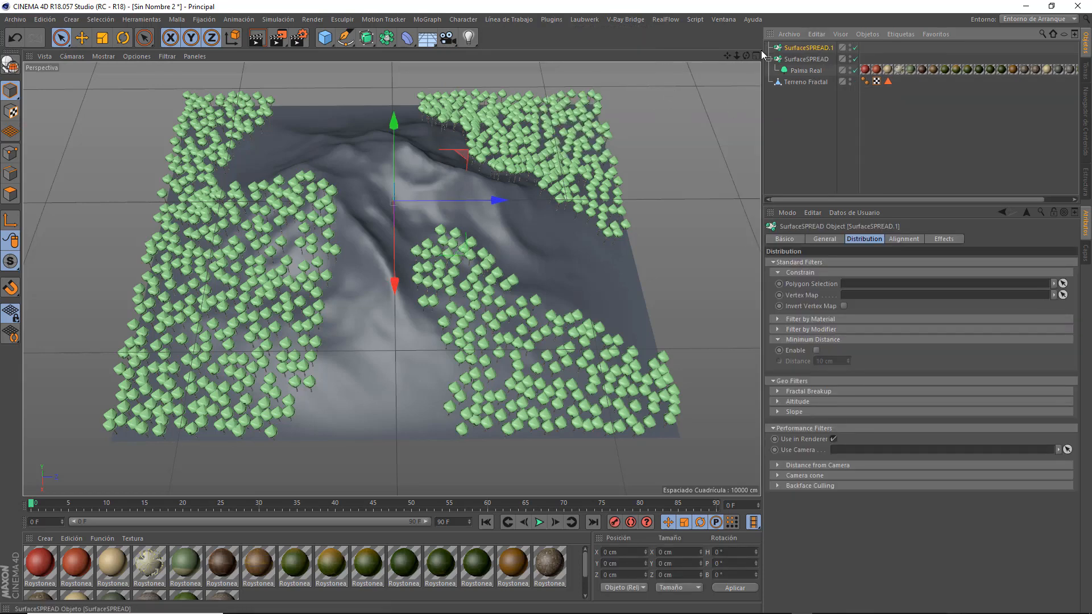
# Duplicate the fractal terrain and assign the copy as the new SurfaceSPREAD's source object.
pyautogui.click(802, 82)
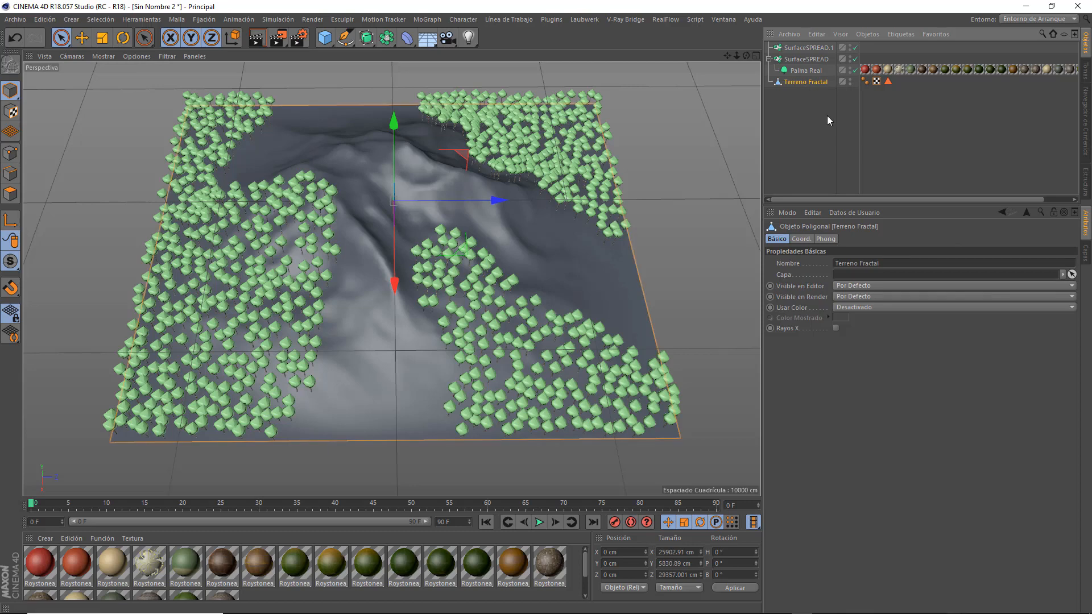
pyautogui.hotkey('ctrl', 'c')
pyautogui.hotkey('ctrl', 'v')
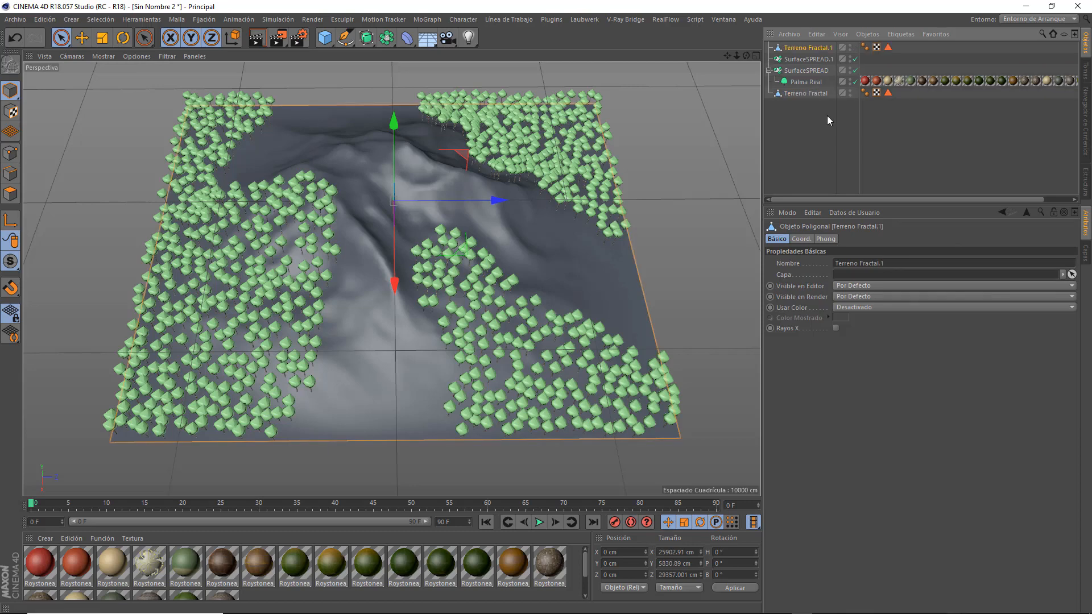
pyautogui.moveTo(812, 45); pyautogui.dragTo(812, 57)
pyautogui.click(811, 57)
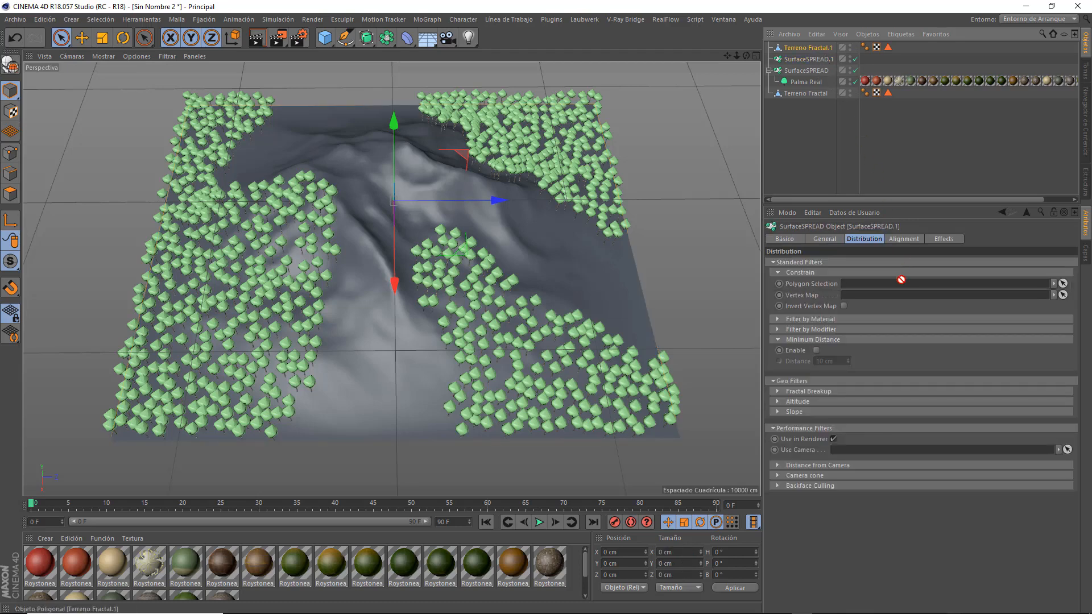
pyautogui.click(824, 239)
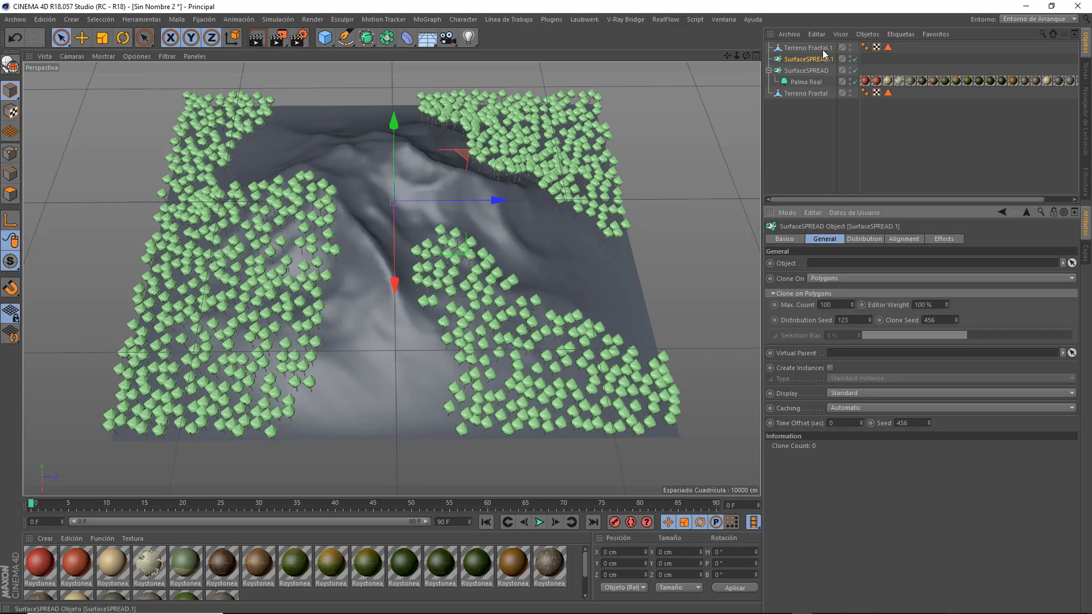
pyautogui.moveTo(804, 48); pyautogui.dragTo(863, 264)
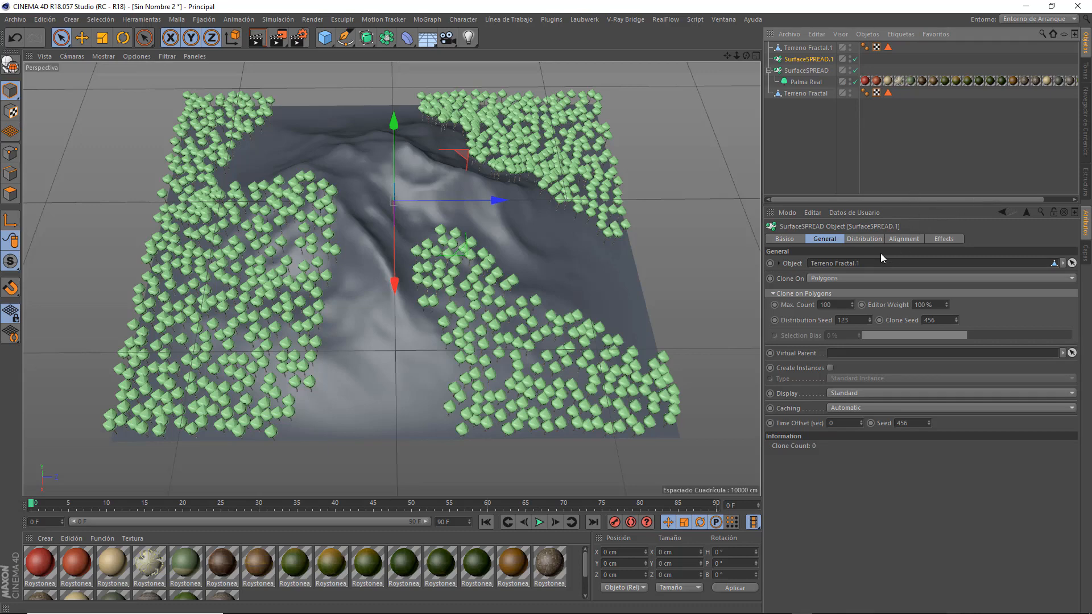
# Add the Palma Alejandra plant from the Laubwerk library and nest it under the second SurfaceSPREAD object.
pyautogui.click(585, 19)
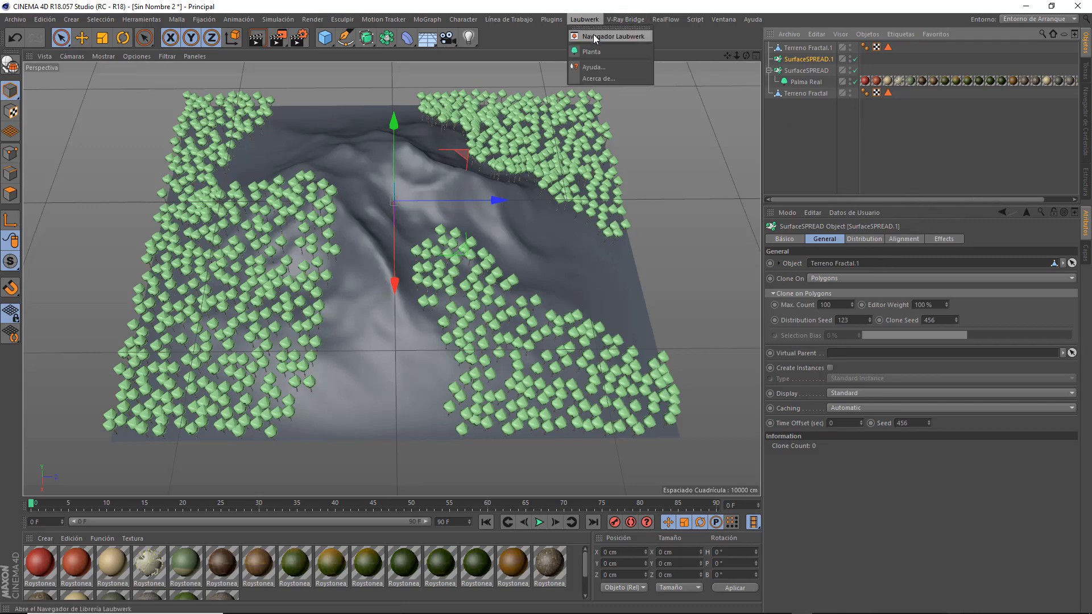
pyautogui.click(594, 37)
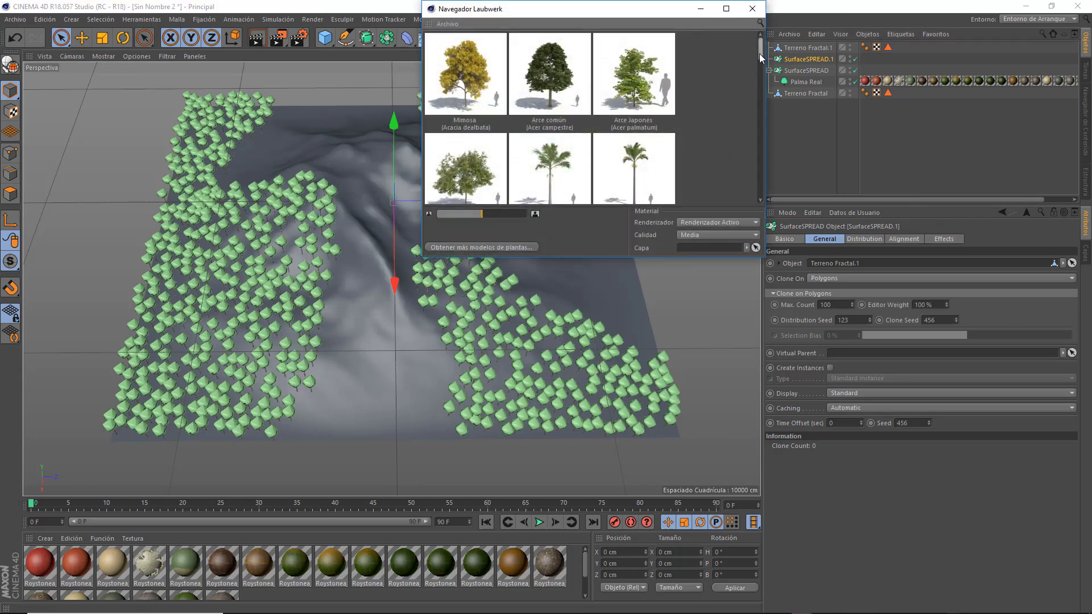
pyautogui.moveTo(759, 53); pyautogui.dragTo(759, 61)
pyautogui.click(566, 114)
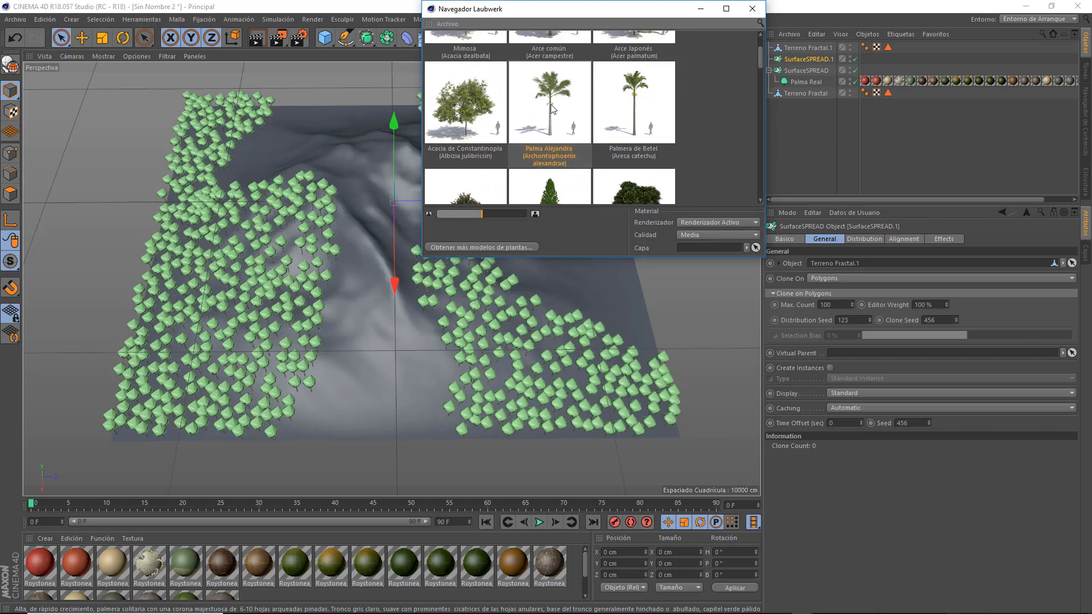
pyautogui.click(752, 9)
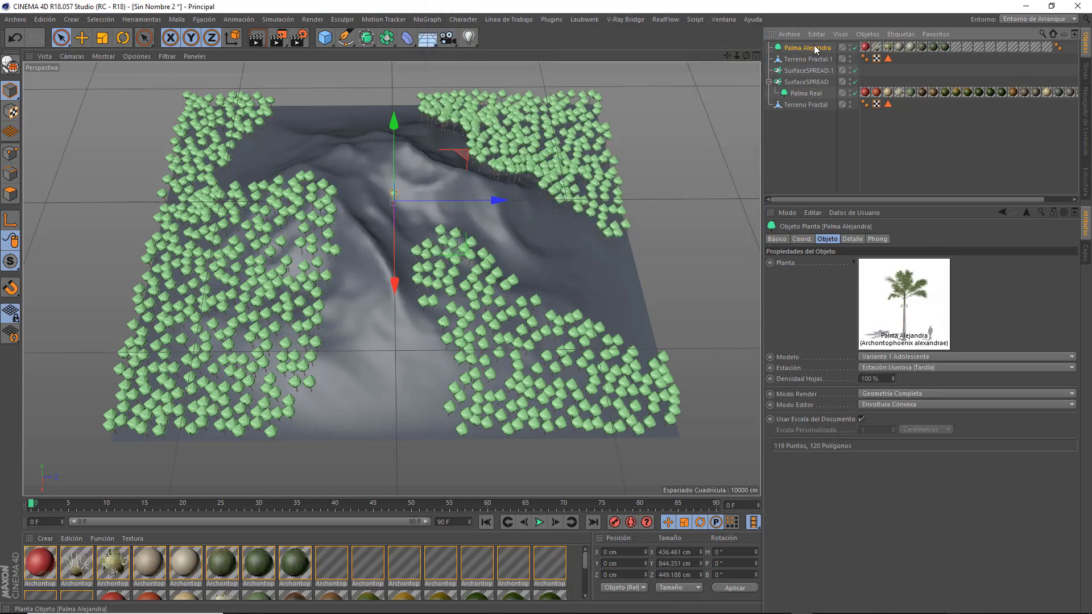
pyautogui.moveTo(810, 70); pyautogui.dragTo(809, 70)
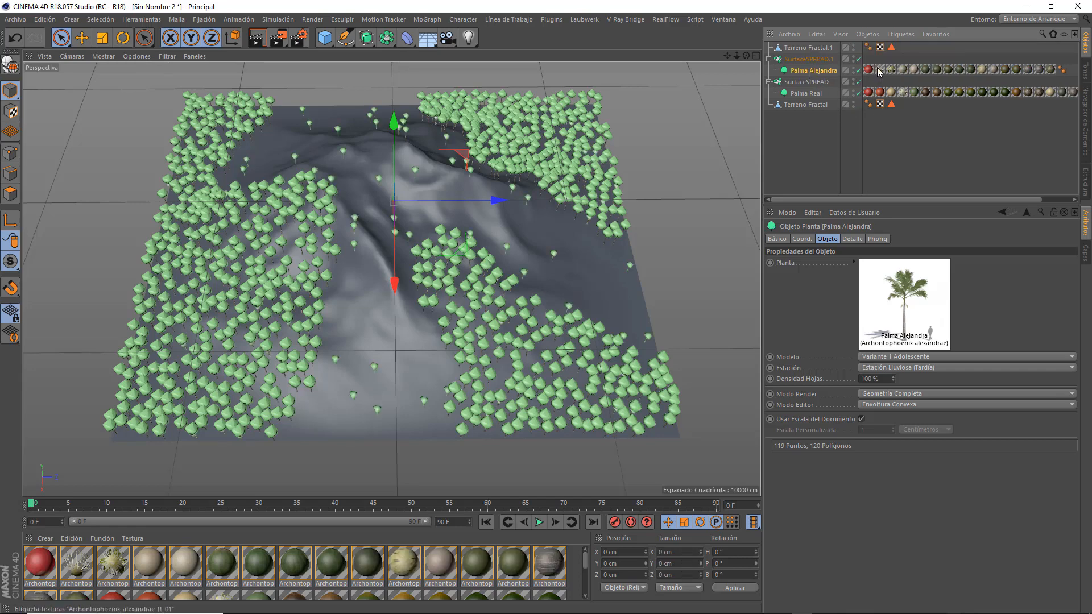
# Delete the terrain copy's polygon selection tag and paint additional polygons across its back edge, central ridge, right slope and front middle strip.
pyautogui.click(891, 47)
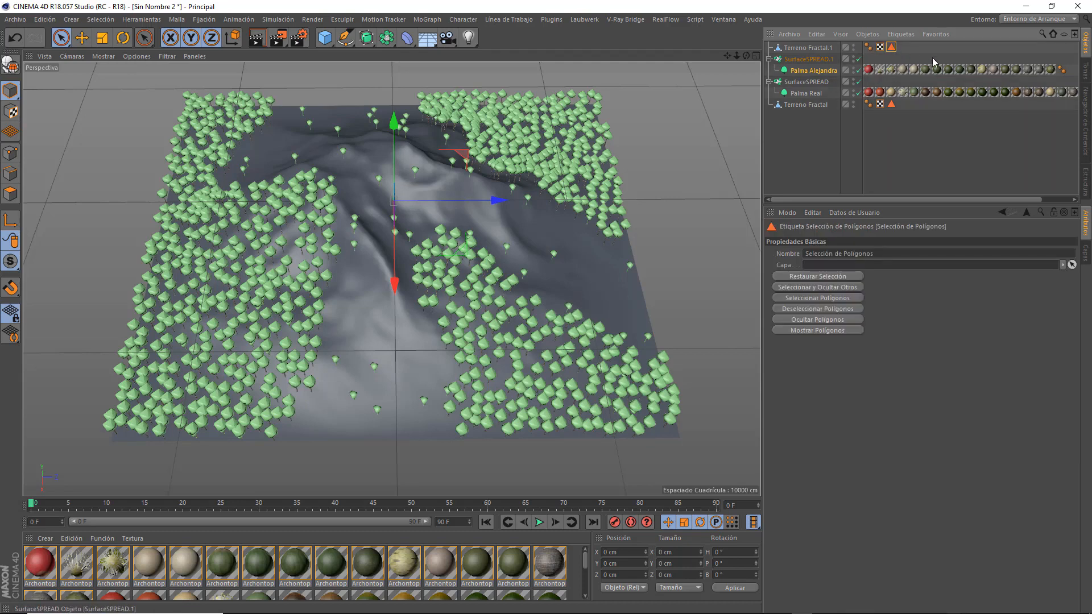
pyautogui.press('Delete')
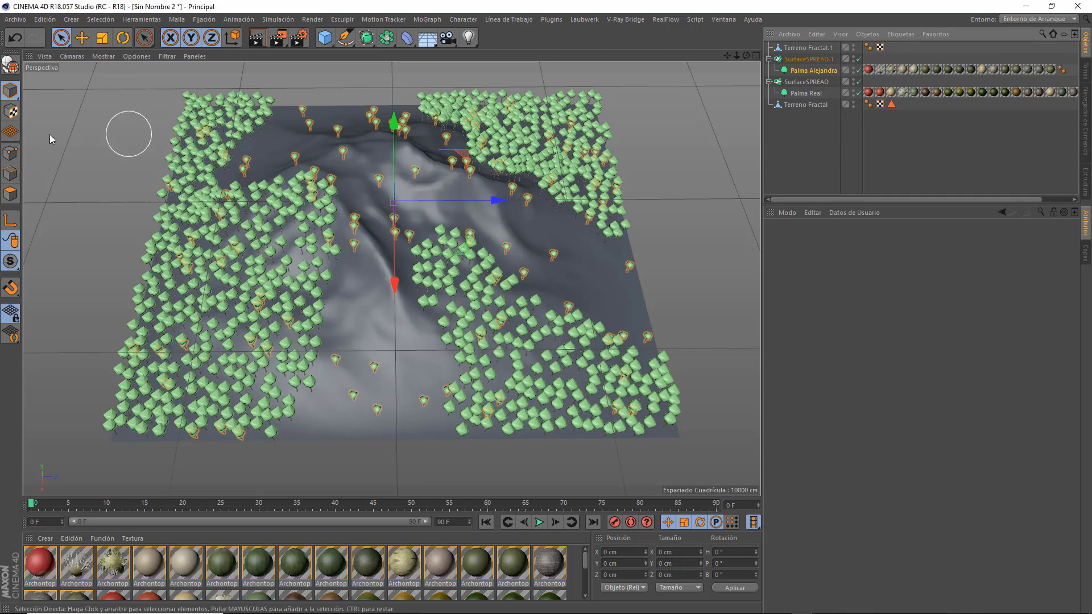
pyautogui.click(810, 49)
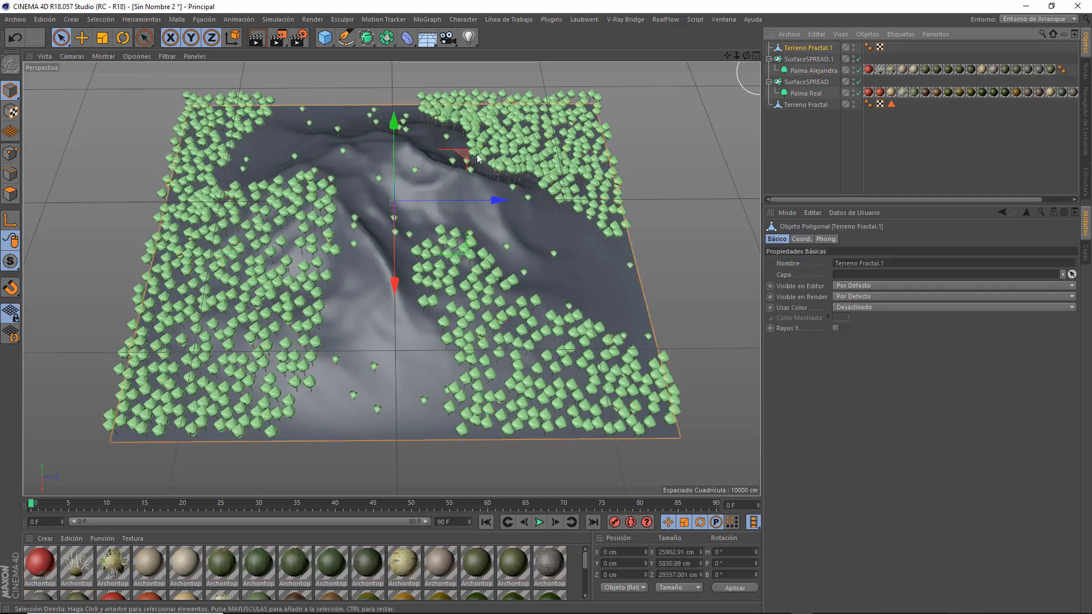
pyautogui.click(10, 194)
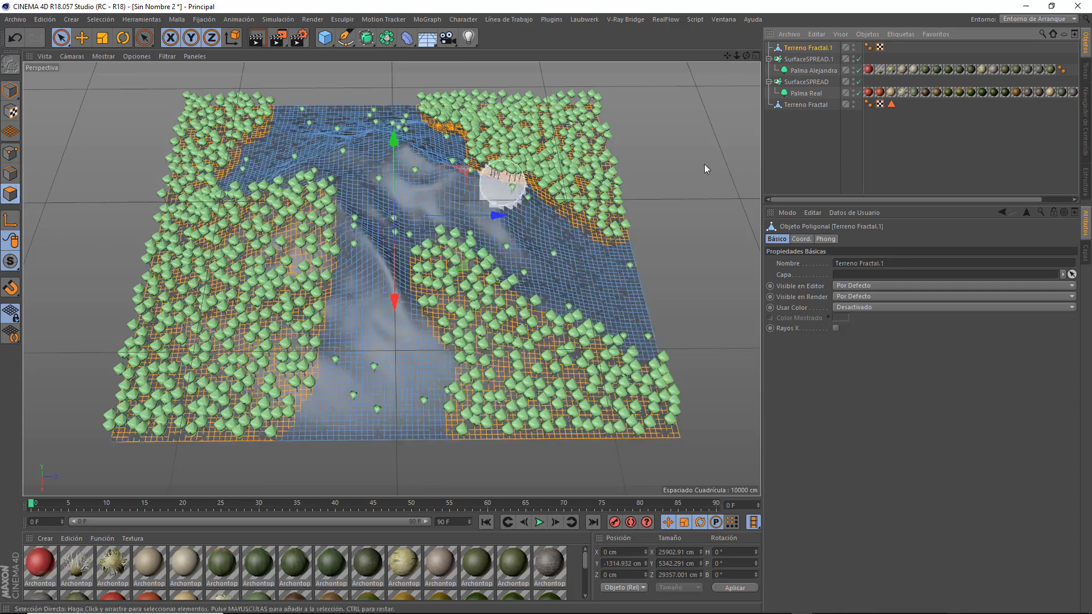
pyautogui.moveTo(746, 55); pyautogui.dragTo(740, 74)
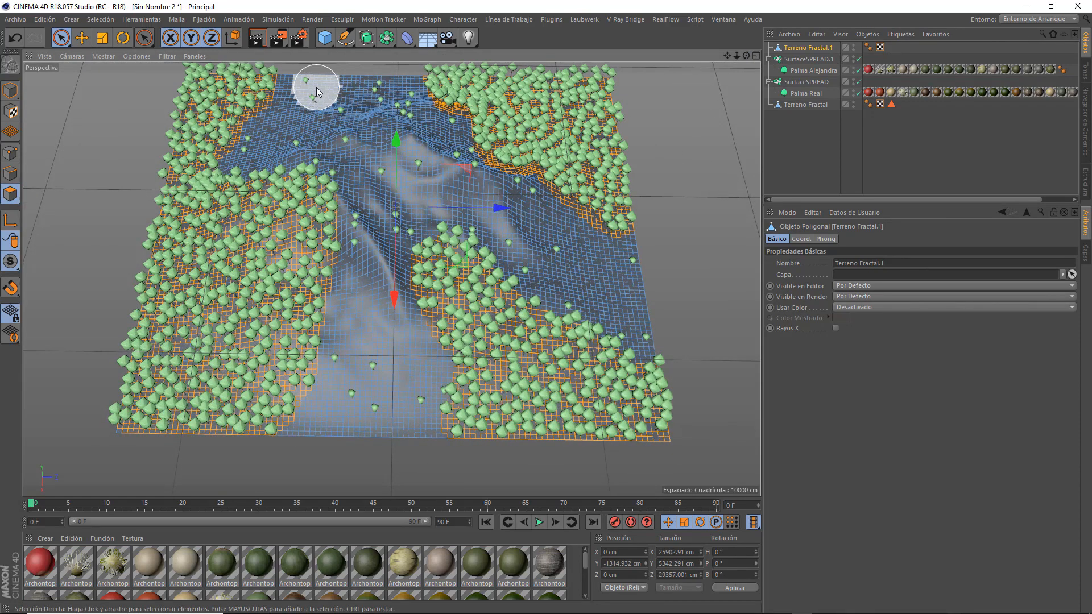
pyautogui.moveTo(316, 87)
pyautogui.mouseDown()
pyautogui.moveTo(375, 125)
pyautogui.moveTo(405, 169)
pyautogui.moveTo(366, 326)
pyautogui.moveTo(379, 431)
pyautogui.moveTo(375, 309)
pyautogui.moveTo(420, 181)
pyautogui.moveTo(648, 293)
pyautogui.moveTo(682, 301)
pyautogui.moveTo(704, 288)
pyautogui.mouseUp()
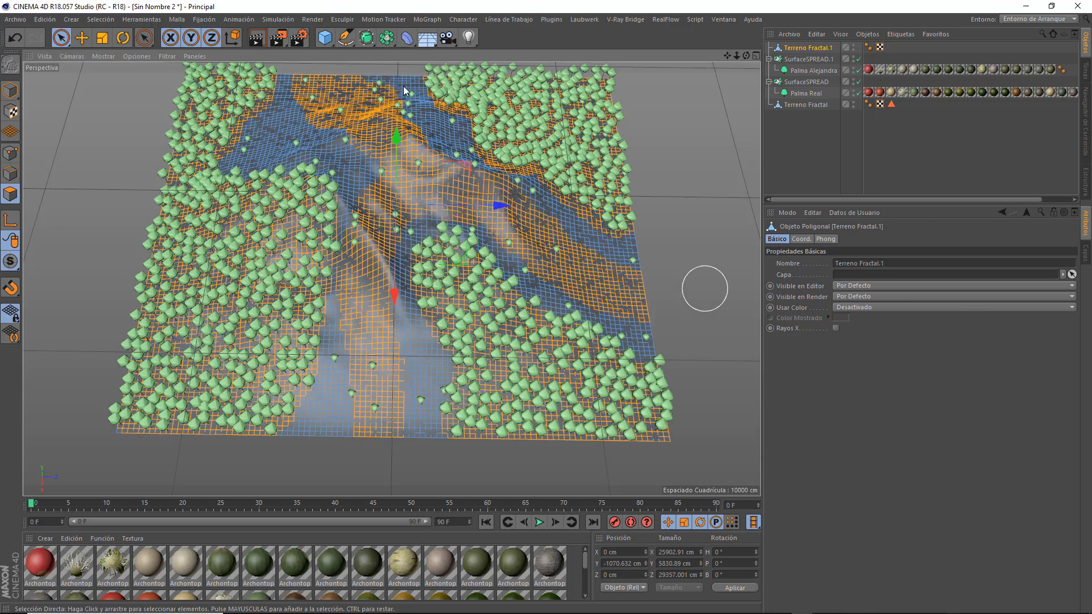
# Store the terrain copy's painted polygons as a selection tag and assign it to the second SurfaceSPREAD's Polygon Selection constraint.
pyautogui.click(95, 22)
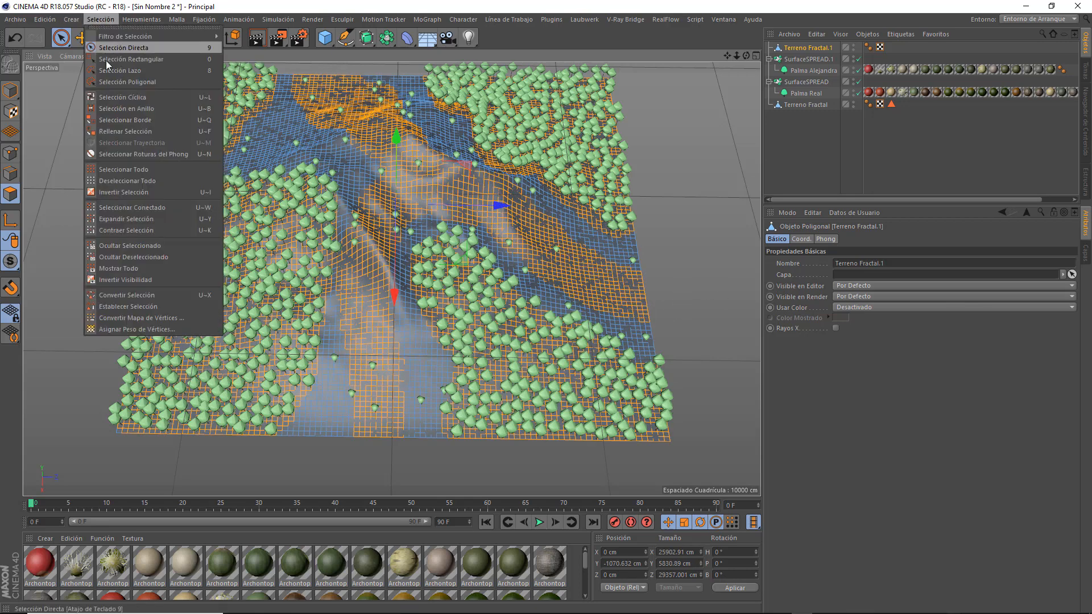
pyautogui.click(137, 307)
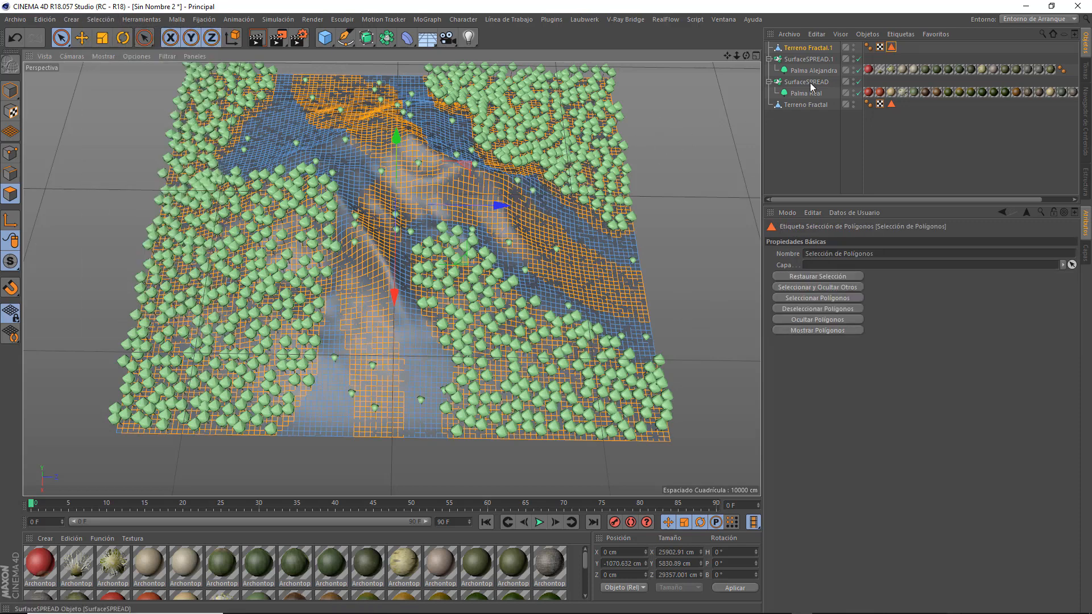
pyautogui.click(806, 60)
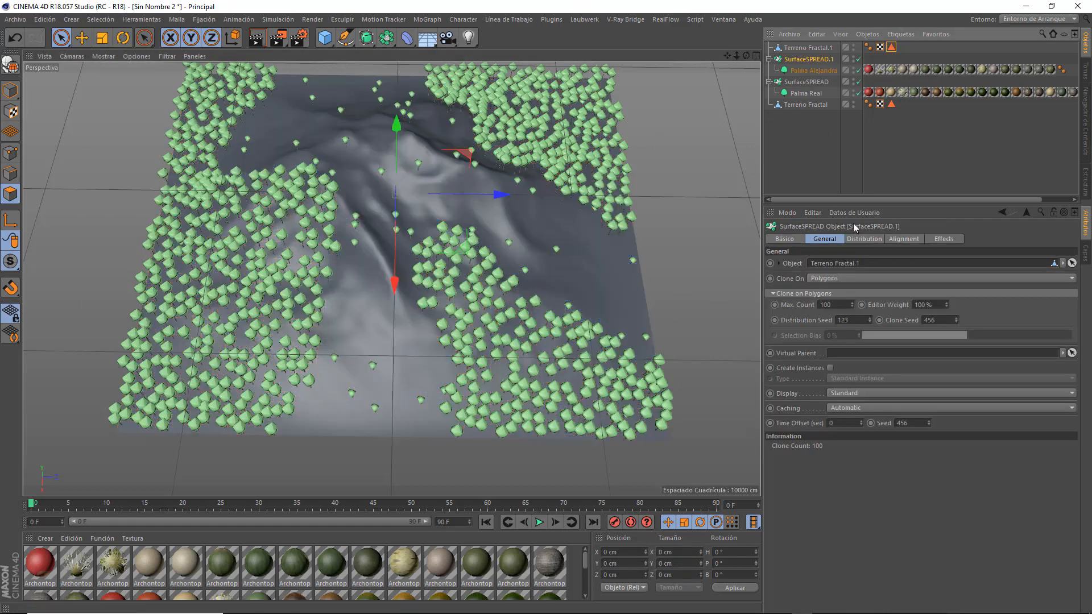
pyautogui.click(863, 240)
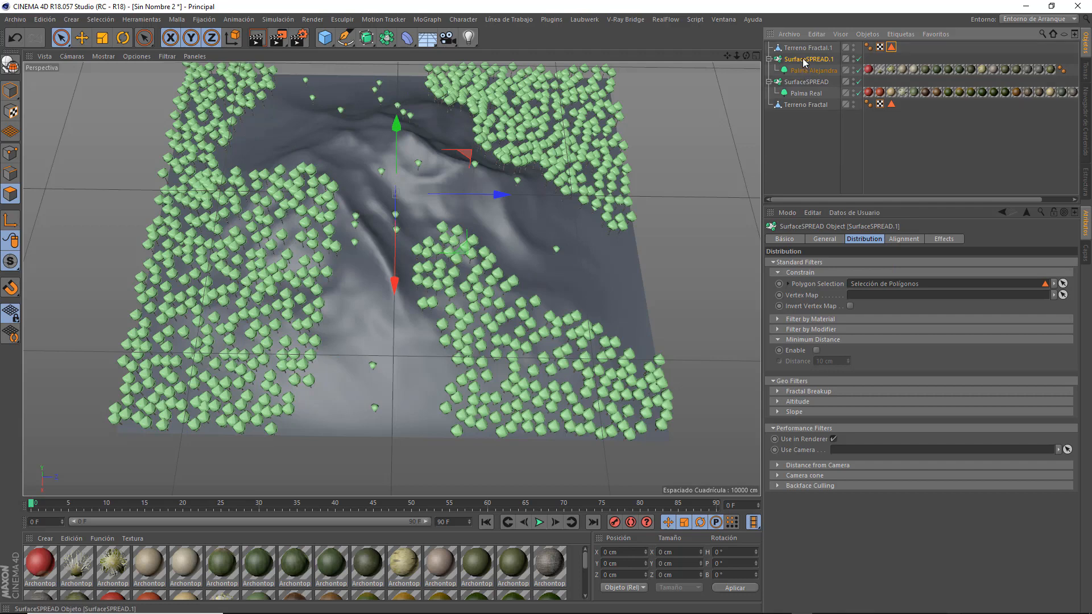
# Enable Create Instances as Render Instance on the second SurfaceSPREAD and set its Max. Count to 5000.
pyautogui.click(825, 239)
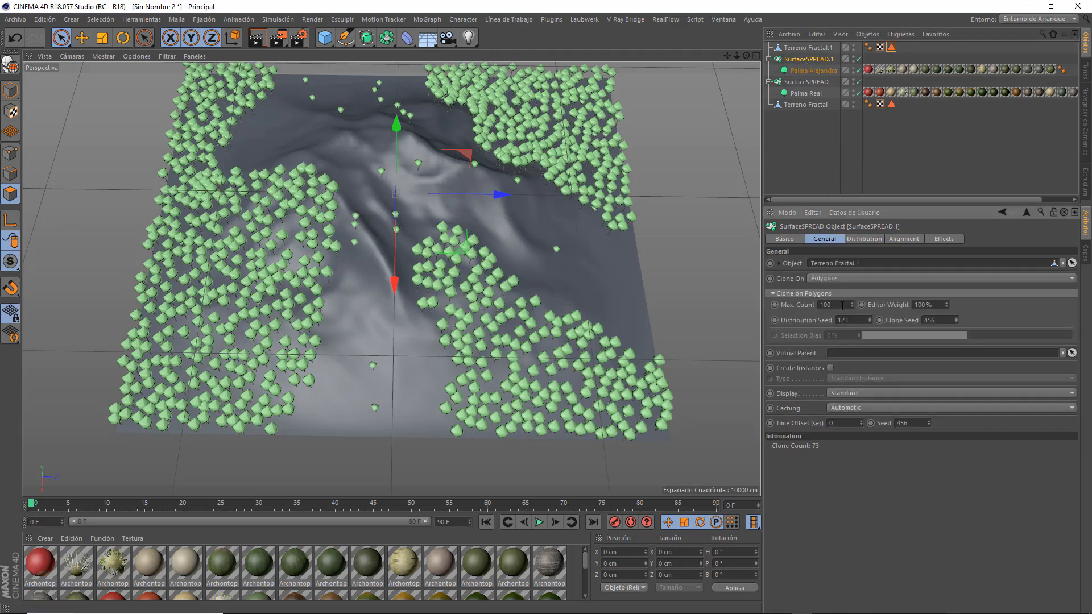
pyautogui.click(829, 368)
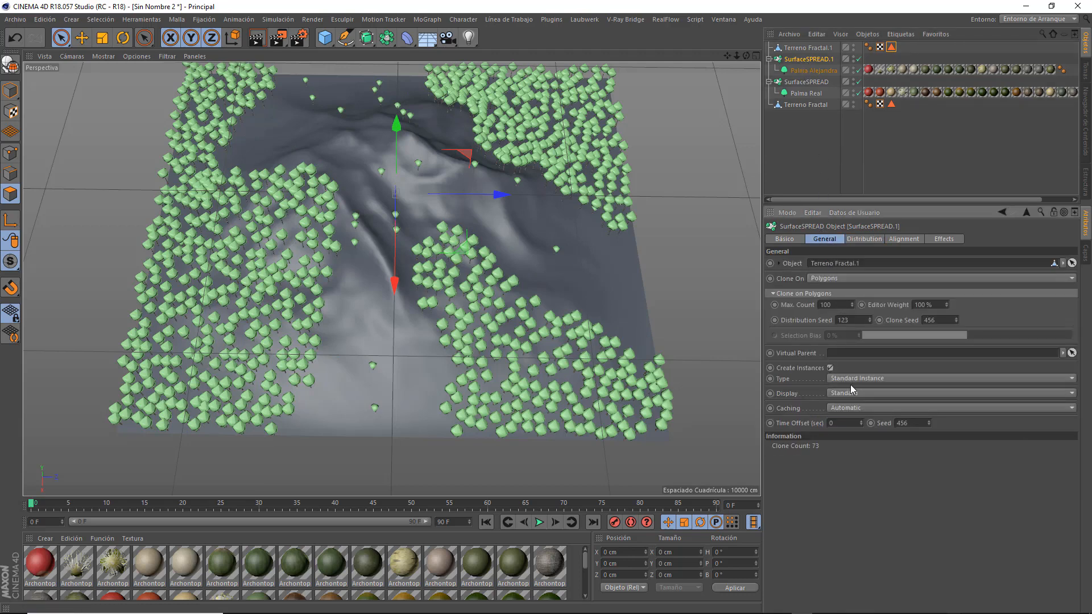
pyautogui.click(853, 379)
pyautogui.click(860, 403)
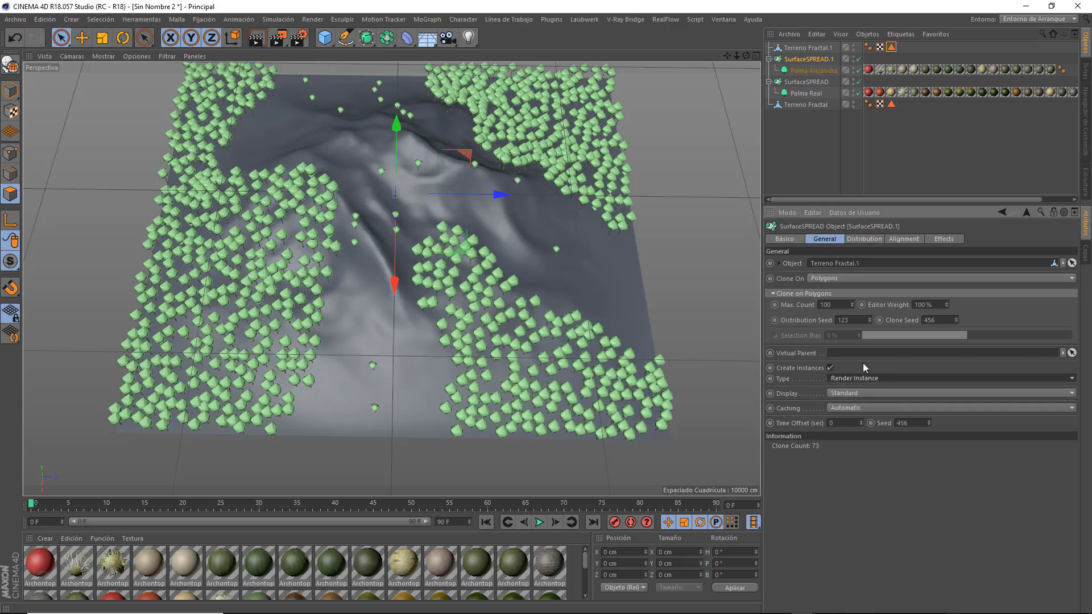
pyautogui.click(844, 307)
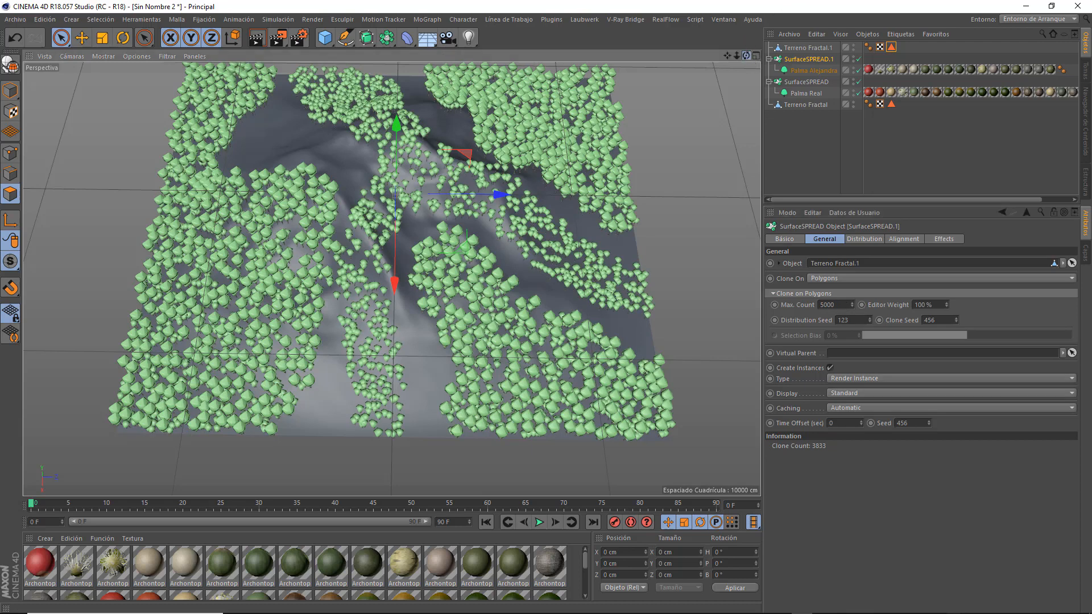
# Delete the duplicated fractal terrain from the scene.
pyautogui.moveTo(745, 55); pyautogui.dragTo(745, 29)
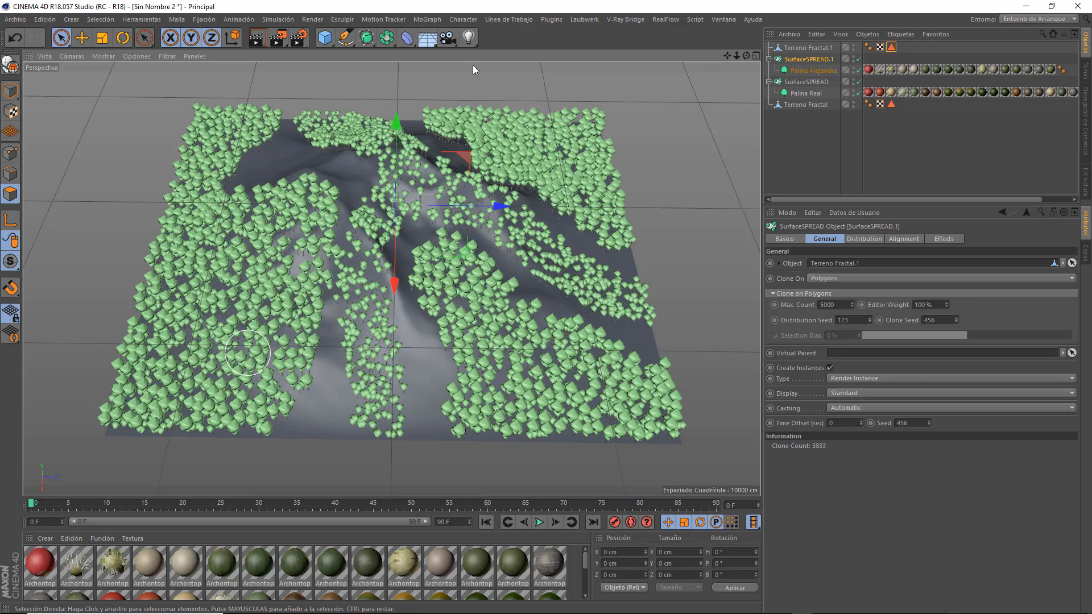
pyautogui.click(786, 49)
pyautogui.press('Delete')
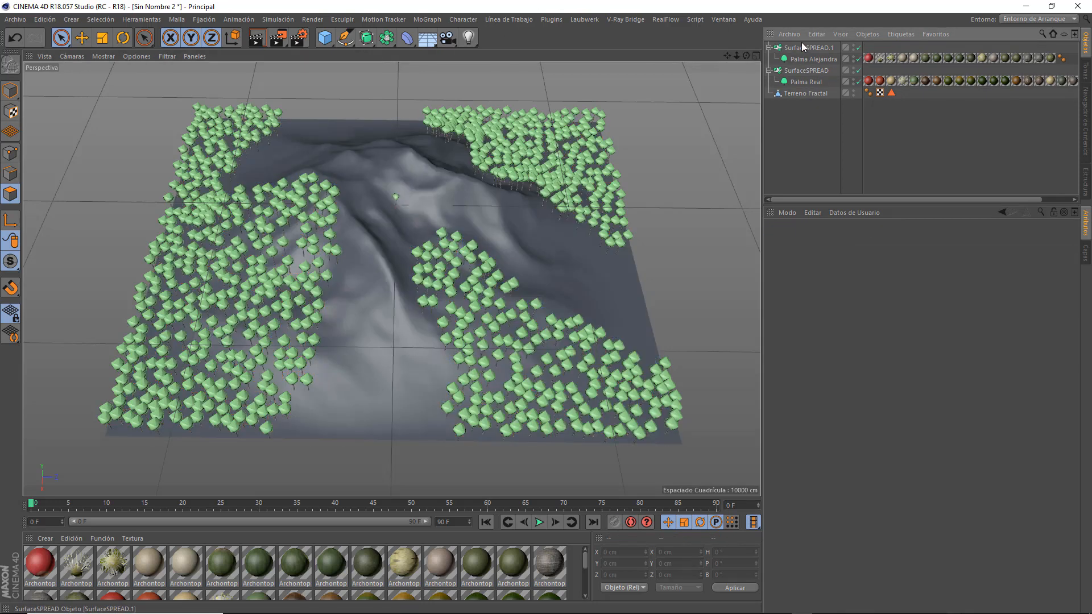
# Delete the second SurfaceSPREAD with its Palma Alejandra plant and clear the fractal terrain's polygon selection.
pyautogui.click(800, 49)
pyautogui.press('Delete')
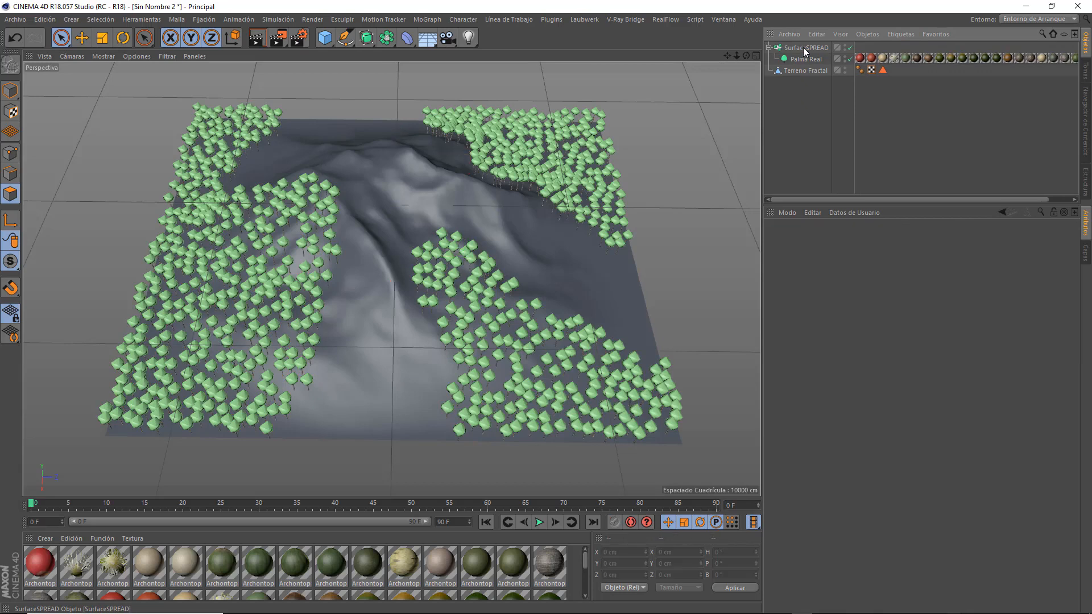
pyautogui.click(608, 206)
pyautogui.press('e')
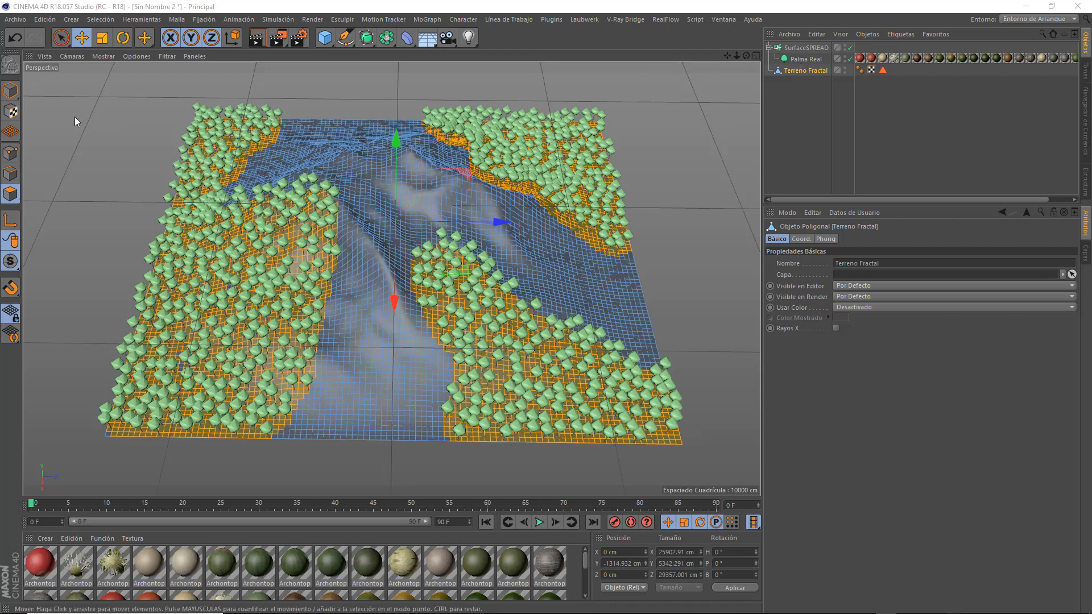
pyautogui.click(681, 126)
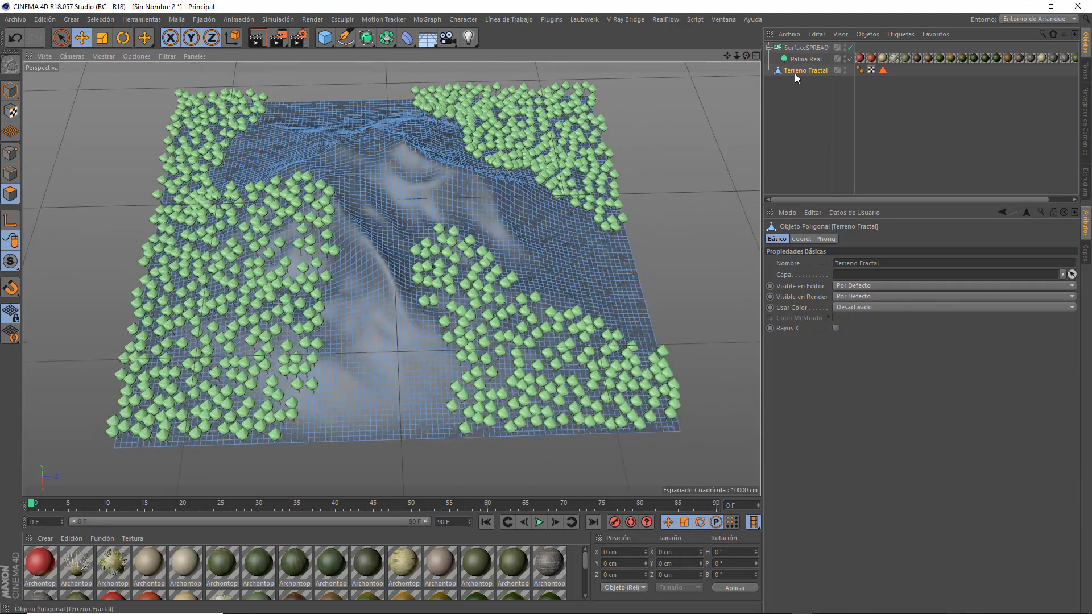
# Activate the mesh Brush (Pincel) tool and set its mode to Pintar and its radius to 1000 cm.
pyautogui.click(176, 20)
pyautogui.moveTo(158, 22)
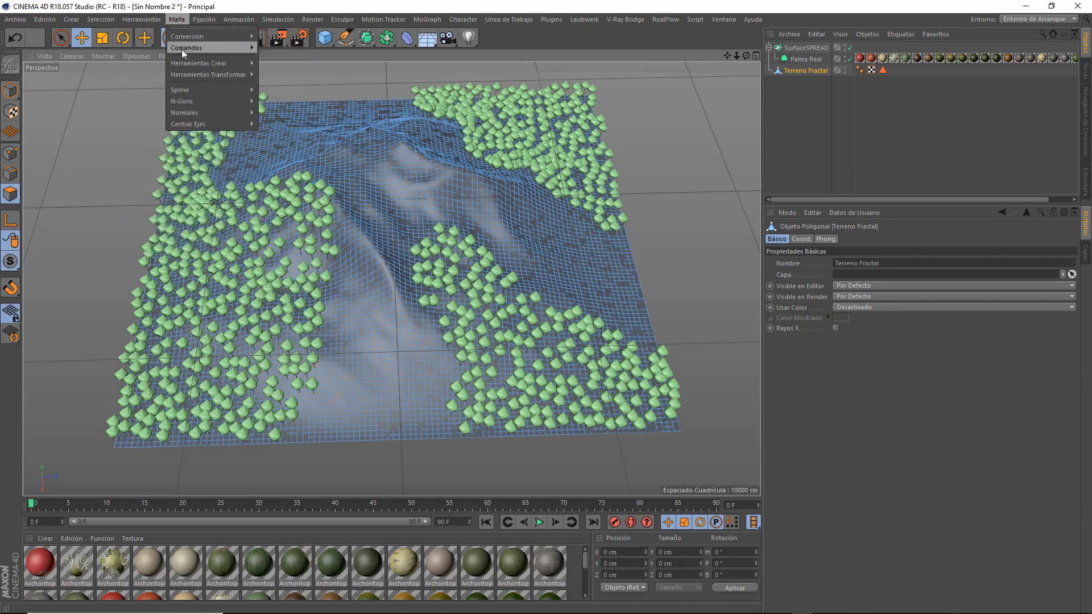
pyautogui.moveTo(185, 64)
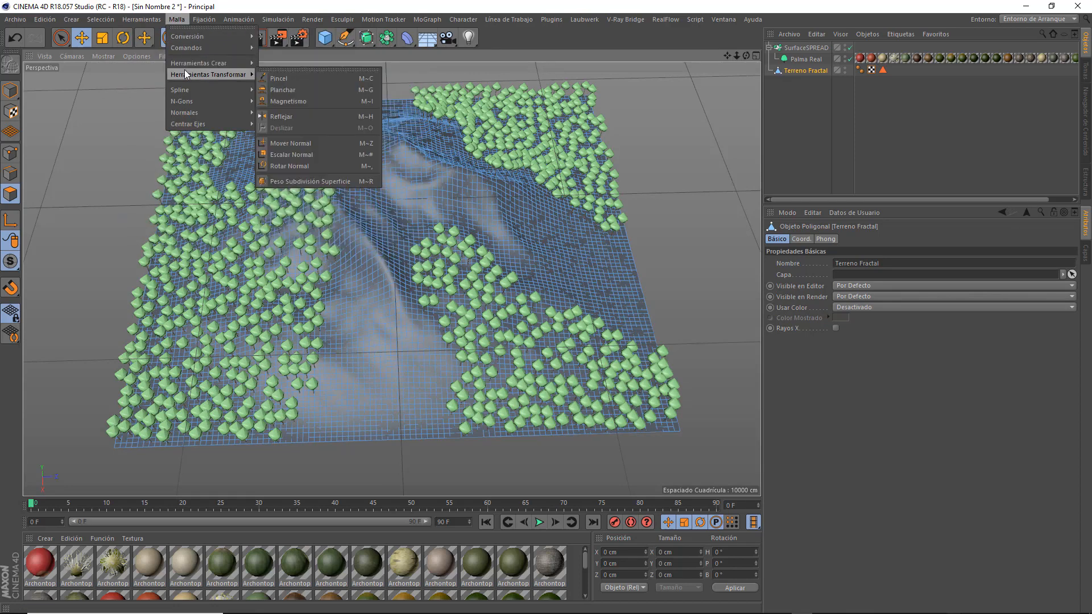
pyautogui.click(283, 76)
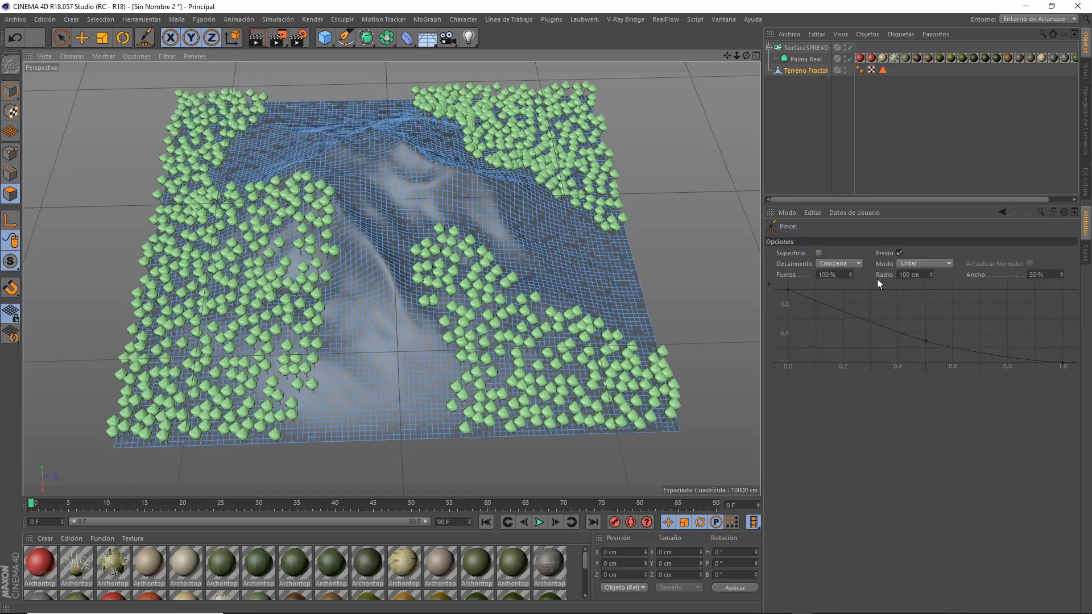
pyautogui.click(930, 265)
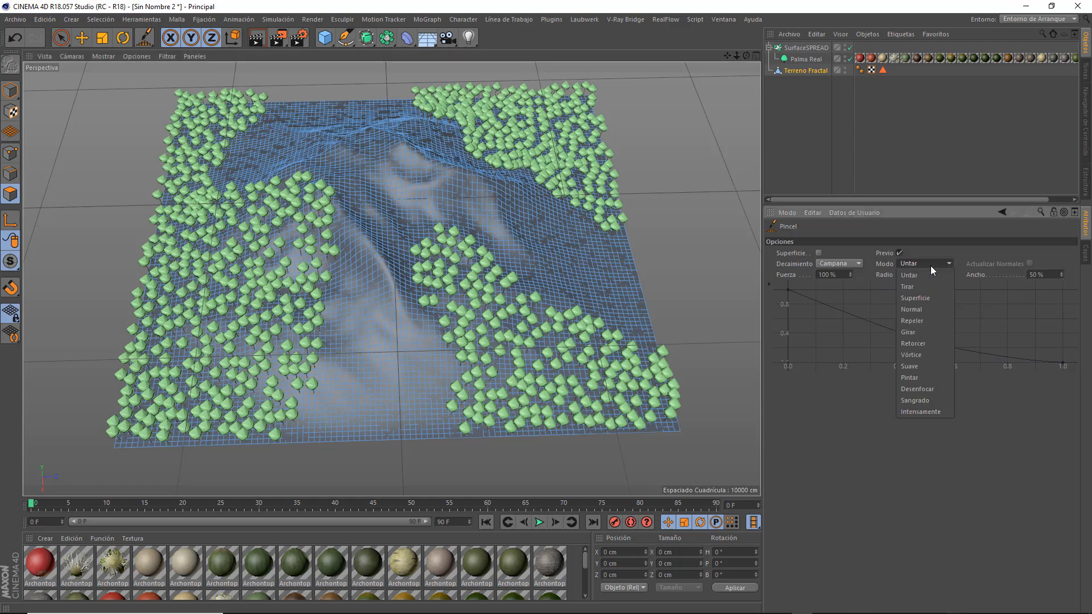
pyautogui.click(910, 378)
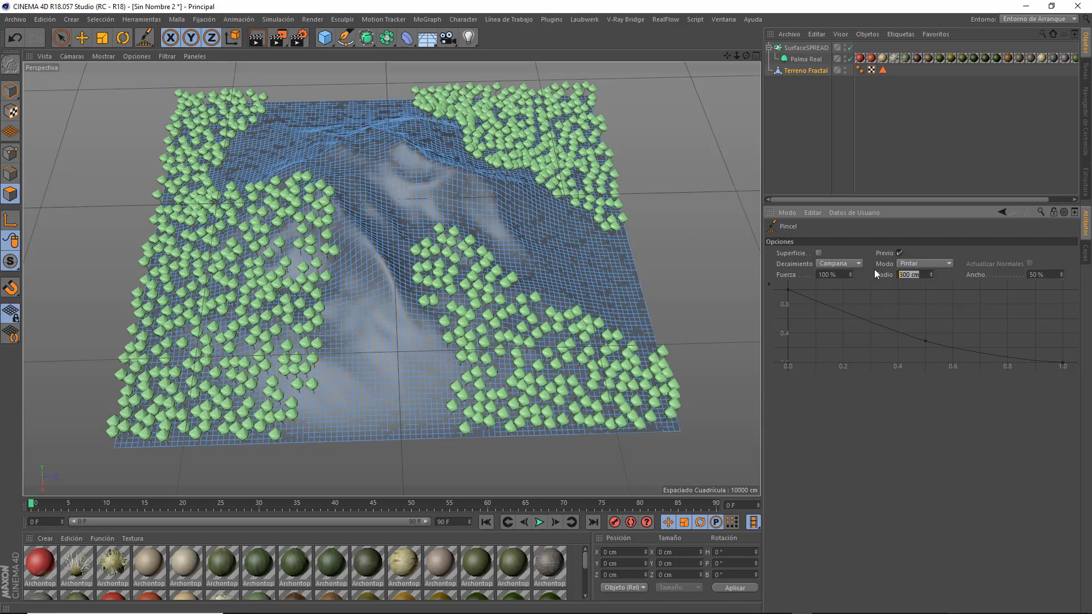
pyautogui.write('1000')
pyautogui.press('Return')
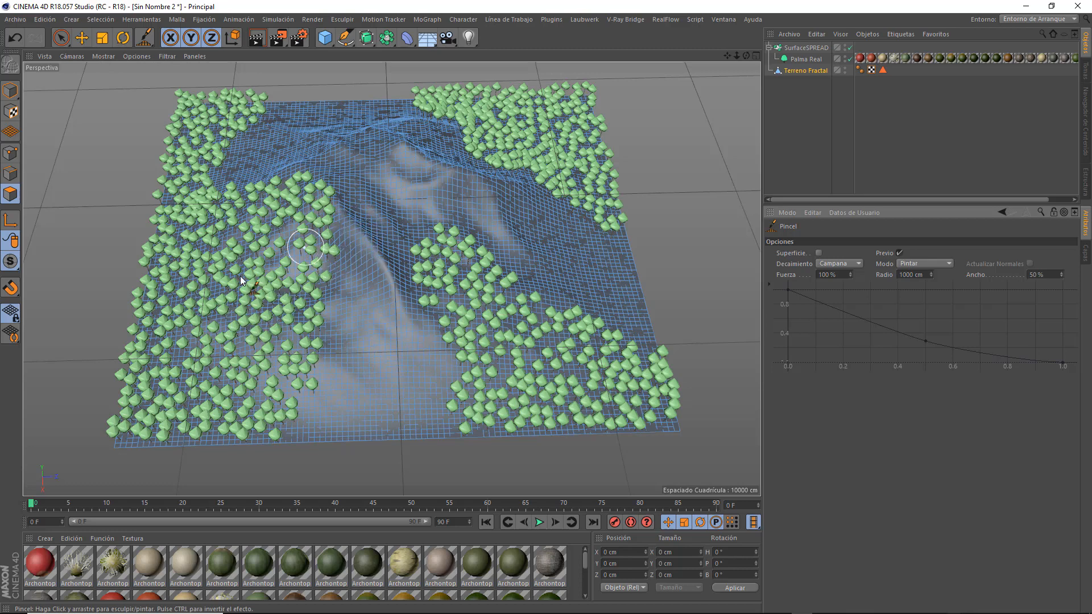
# Start a vertex map on the terrain and paint winding paths through the left palm grove and the front-right grove.
pyautogui.click(364, 215)
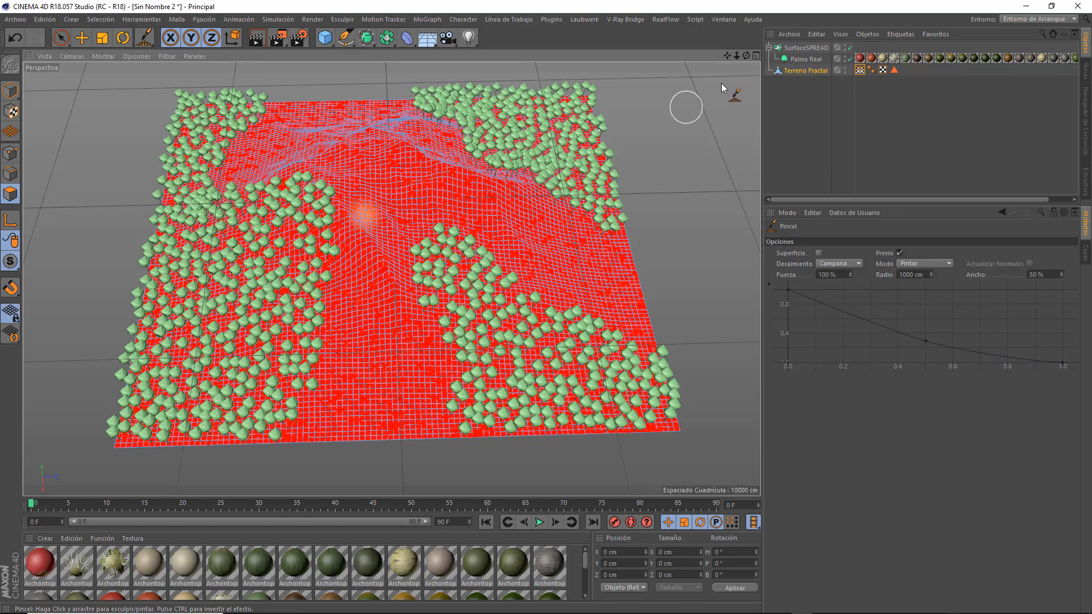
pyautogui.moveTo(745, 52); pyautogui.dragTo(744, 53)
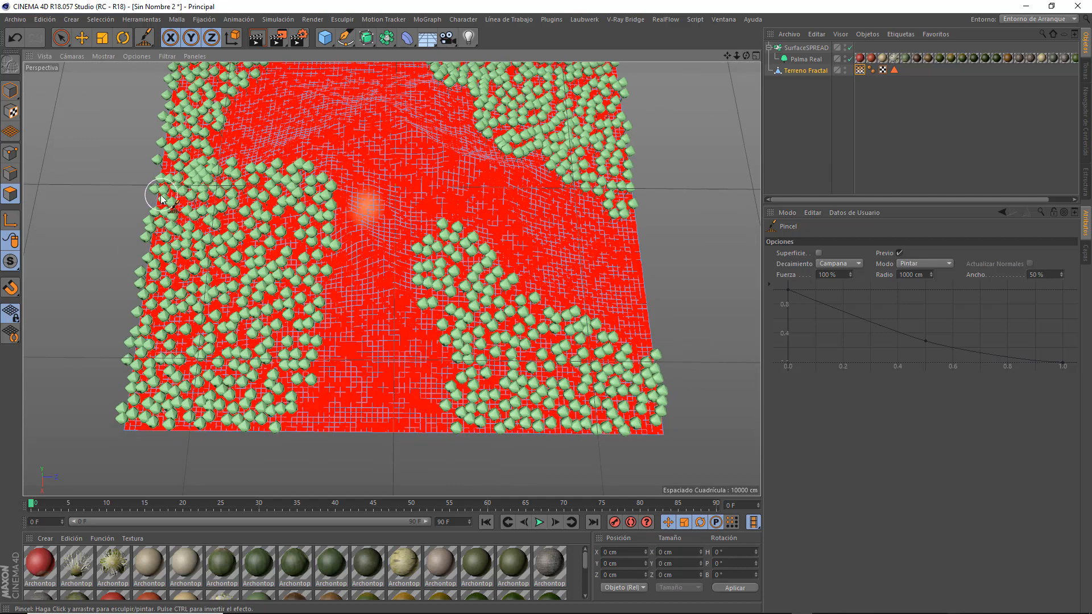
pyautogui.moveTo(158, 195)
pyautogui.mouseDown()
pyautogui.moveTo(224, 201)
pyautogui.moveTo(247, 234)
pyautogui.moveTo(233, 222)
pyautogui.moveTo(251, 263)
pyautogui.moveTo(248, 335)
pyautogui.moveTo(208, 381)
pyautogui.moveTo(207, 362)
pyautogui.moveTo(206, 417)
pyautogui.moveTo(210, 349)
pyautogui.moveTo(261, 322)
pyautogui.moveTo(262, 295)
pyautogui.moveTo(264, 305)
pyautogui.moveTo(228, 213)
pyautogui.moveTo(173, 196)
pyautogui.mouseUp()
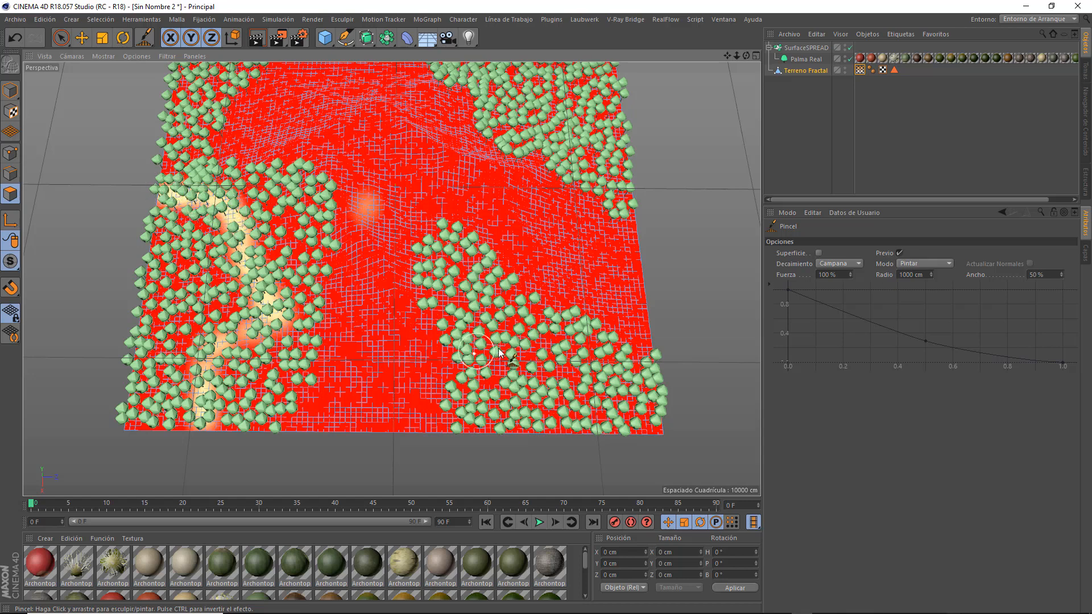
pyautogui.moveTo(500, 352)
pyautogui.mouseDown()
pyautogui.moveTo(501, 401)
pyautogui.moveTo(487, 429)
pyautogui.moveTo(506, 396)
pyautogui.moveTo(490, 434)
pyautogui.moveTo(524, 365)
pyautogui.moveTo(582, 347)
pyautogui.moveTo(621, 353)
pyautogui.moveTo(641, 324)
pyautogui.moveTo(543, 356)
pyautogui.moveTo(496, 408)
pyautogui.mouseUp()
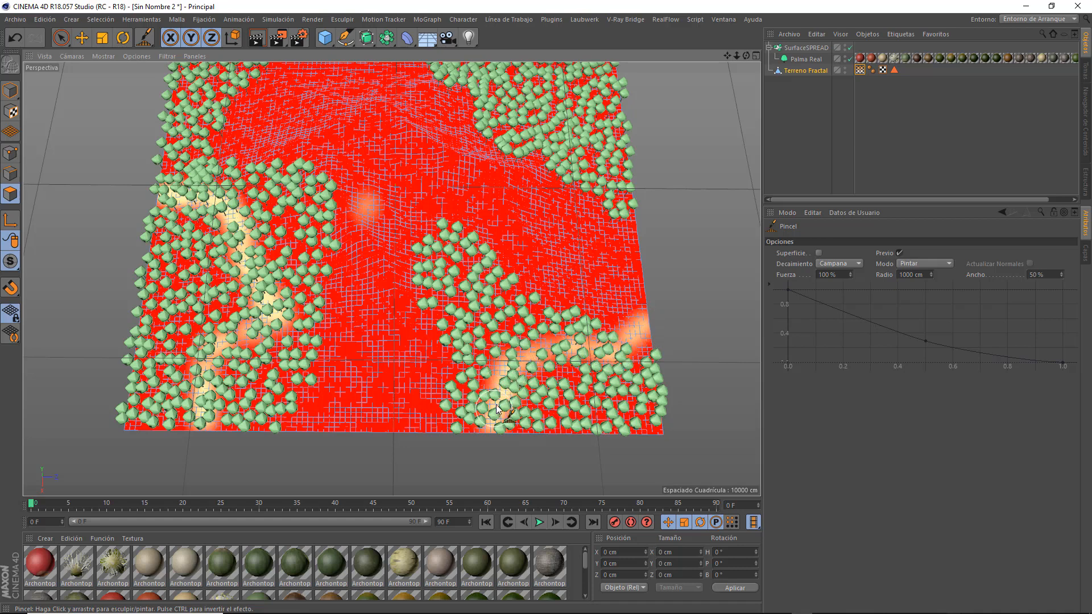
# Paint a vertex map path from the terrain's back edge diagonally to its right edge, joining the front-right path.
pyautogui.moveTo(727, 56); pyautogui.dragTo(720, 98)
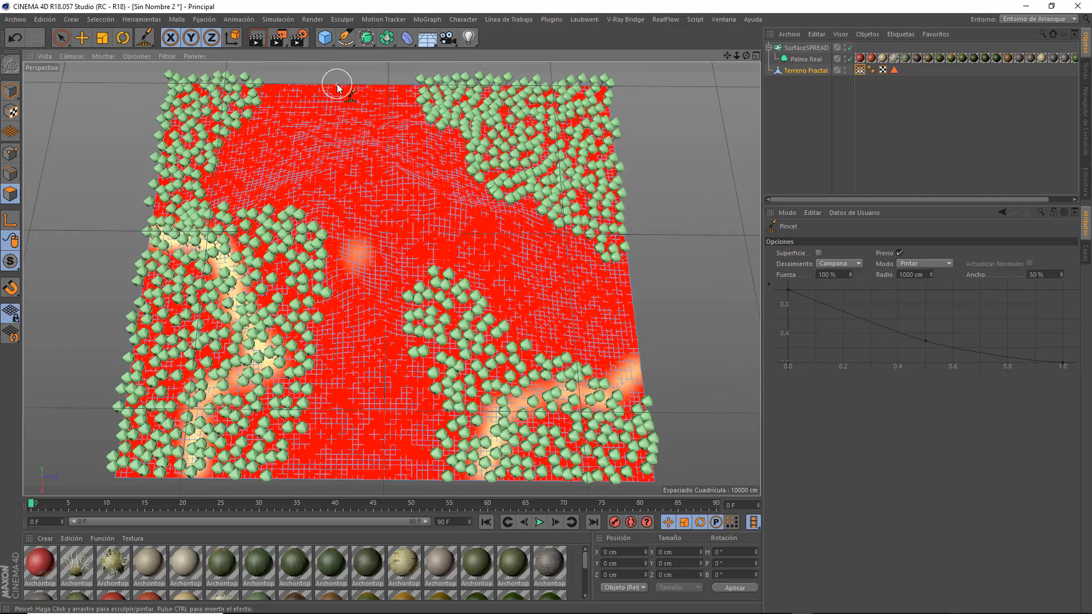
pyautogui.moveTo(337, 108)
pyautogui.mouseDown()
pyautogui.moveTo(343, 159)
pyautogui.moveTo(375, 188)
pyautogui.moveTo(585, 298)
pyautogui.mouseUp()
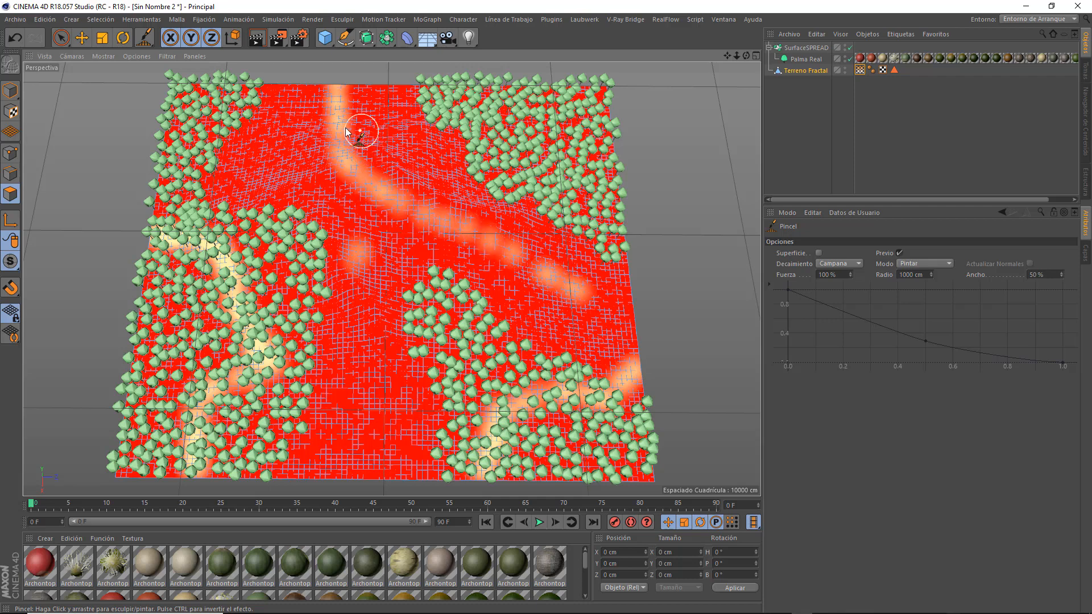
pyautogui.moveTo(340, 136)
pyautogui.mouseDown()
pyautogui.moveTo(378, 191)
pyautogui.moveTo(502, 248)
pyautogui.moveTo(515, 260)
pyautogui.moveTo(483, 246)
pyautogui.moveTo(591, 308)
pyautogui.mouseUp()
pyautogui.moveTo(604, 321)
pyautogui.mouseDown()
pyautogui.moveTo(562, 282)
pyautogui.moveTo(642, 367)
pyautogui.moveTo(621, 327)
pyautogui.mouseUp()
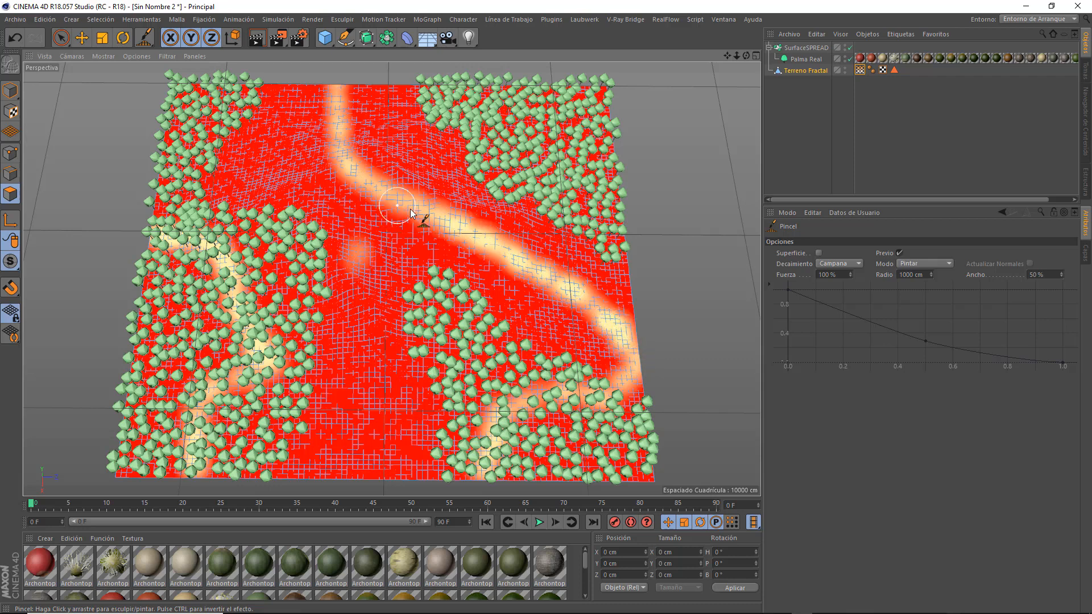
# Paint a branch from the diagonal path down to the terrain's front edge and connect the left grove's path to it.
pyautogui.moveTo(387, 233)
pyautogui.mouseDown()
pyautogui.moveTo(401, 222)
pyautogui.moveTo(365, 301)
pyautogui.moveTo(412, 219)
pyautogui.moveTo(381, 259)
pyautogui.mouseUp()
pyautogui.moveTo(367, 304); pyautogui.dragTo(359, 399)
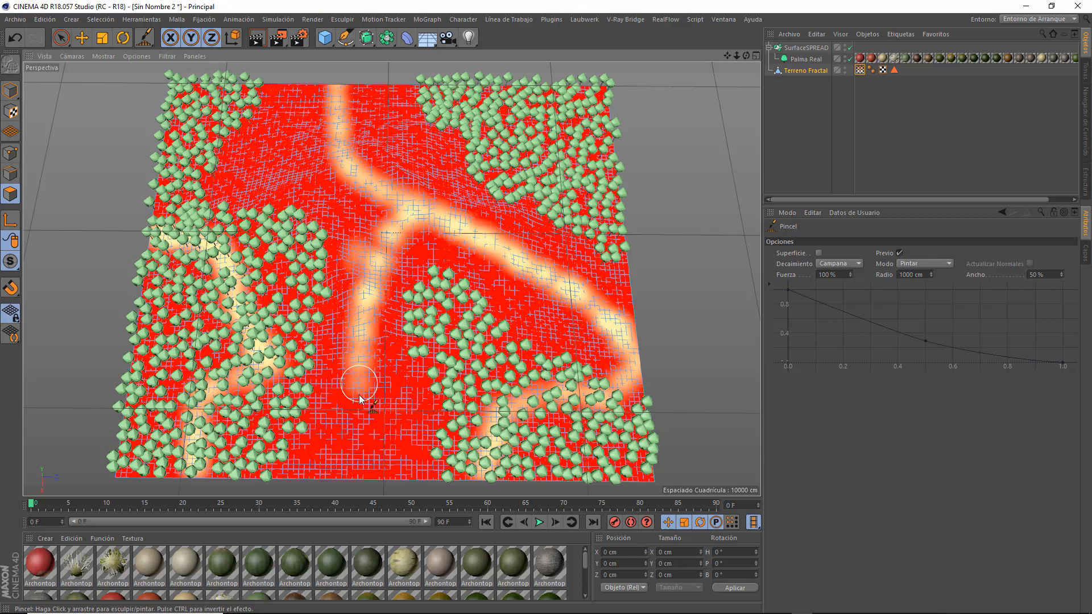
pyautogui.moveTo(359, 441)
pyautogui.mouseDown()
pyautogui.moveTo(353, 461)
pyautogui.moveTo(352, 428)
pyautogui.mouseUp()
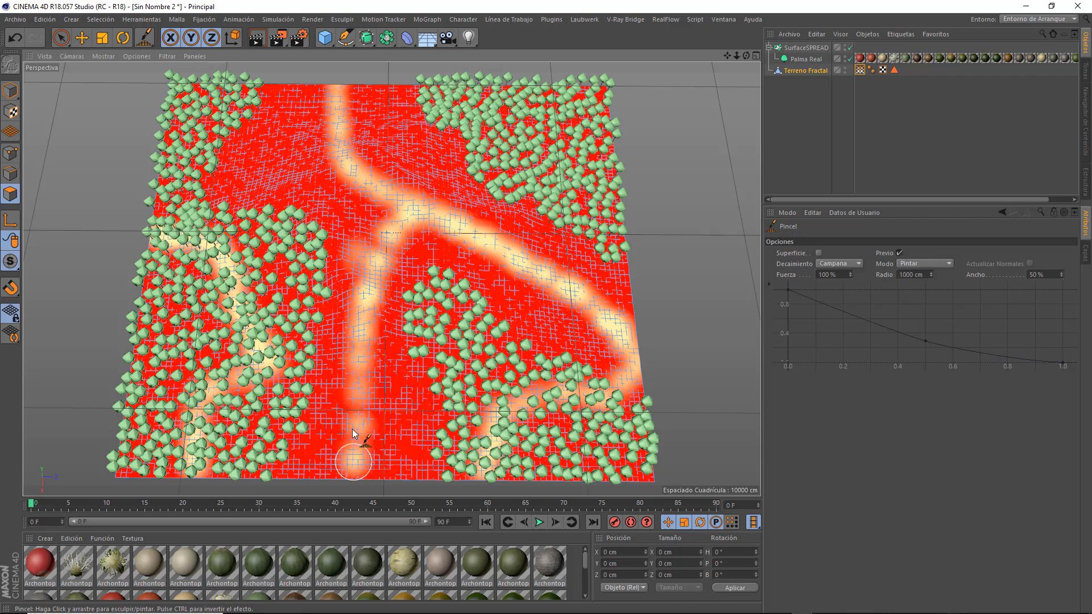
pyautogui.moveTo(355, 385)
pyautogui.mouseDown()
pyautogui.moveTo(357, 360)
pyautogui.moveTo(342, 477)
pyautogui.moveTo(383, 272)
pyautogui.moveTo(415, 215)
pyautogui.mouseUp()
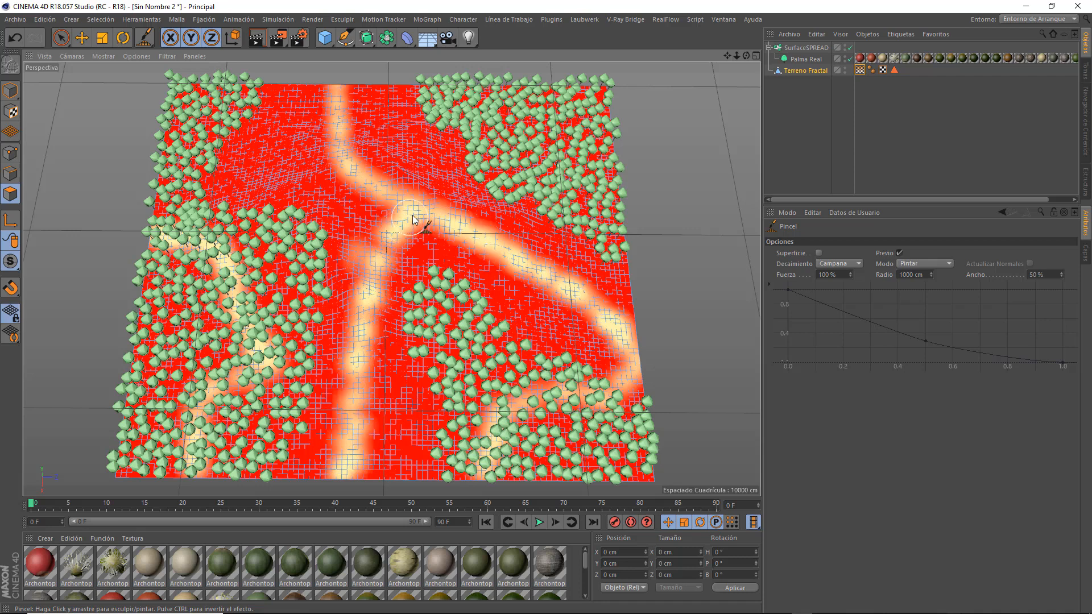
pyautogui.moveTo(187, 240)
pyautogui.mouseDown()
pyautogui.moveTo(241, 287)
pyautogui.moveTo(271, 356)
pyautogui.moveTo(359, 332)
pyautogui.moveTo(356, 323)
pyautogui.moveTo(291, 348)
pyautogui.moveTo(343, 339)
pyautogui.moveTo(312, 342)
pyautogui.moveTo(332, 328)
pyautogui.moveTo(293, 346)
pyautogui.moveTo(342, 310)
pyautogui.moveTo(380, 244)
pyautogui.moveTo(349, 434)
pyautogui.moveTo(370, 285)
pyautogui.mouseUp()
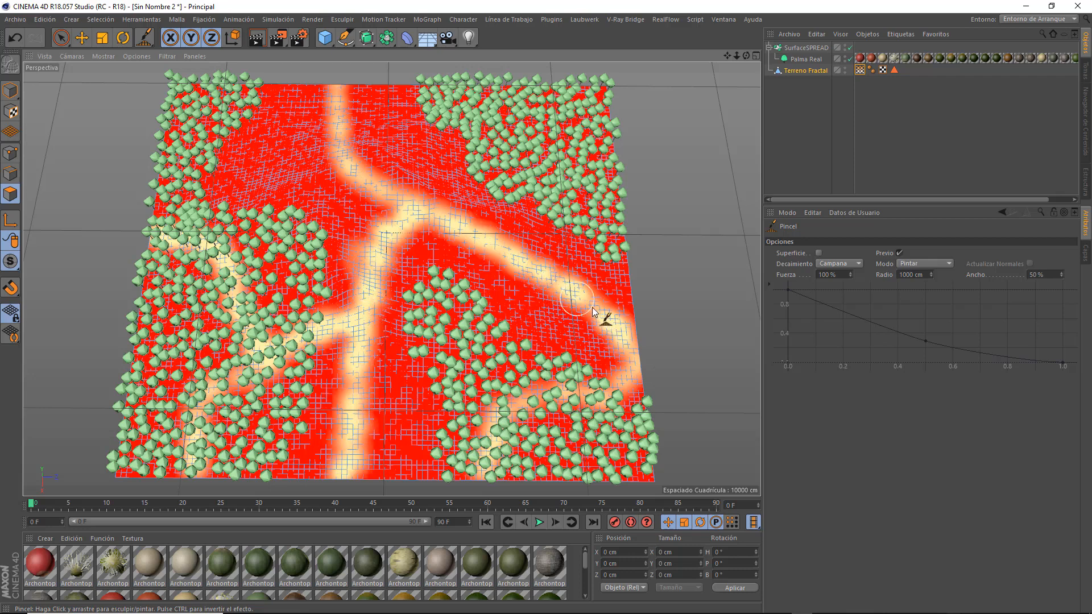
pyautogui.moveTo(350, 176); pyautogui.dragTo(416, 215)
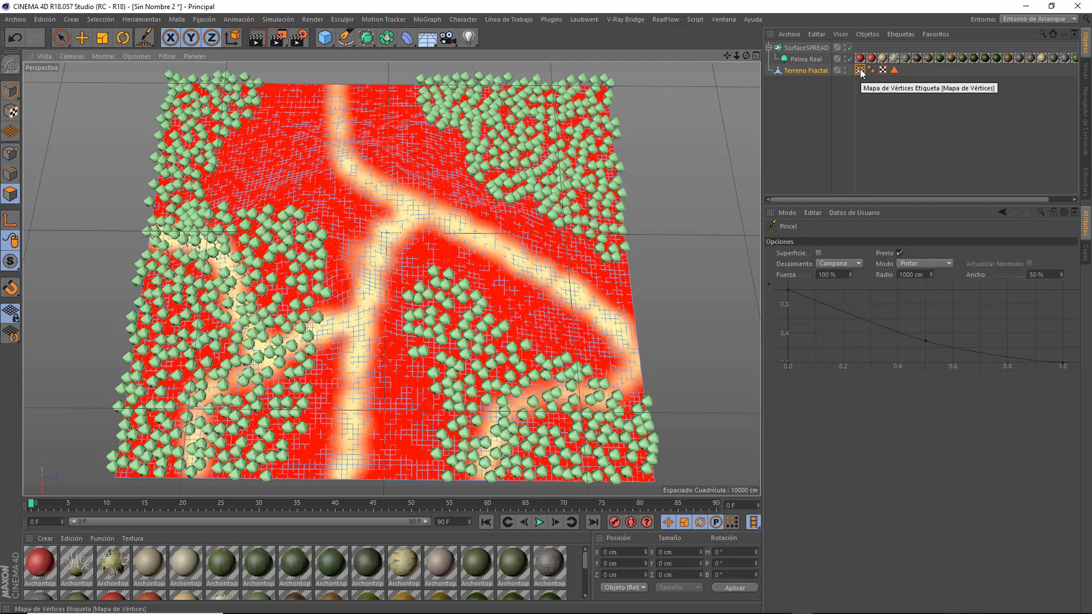
# Assign the painted vertex map to the SurfaceSPREAD's Vertex Map constraint and enable Invert Vertex Map.
pyautogui.click(807, 49)
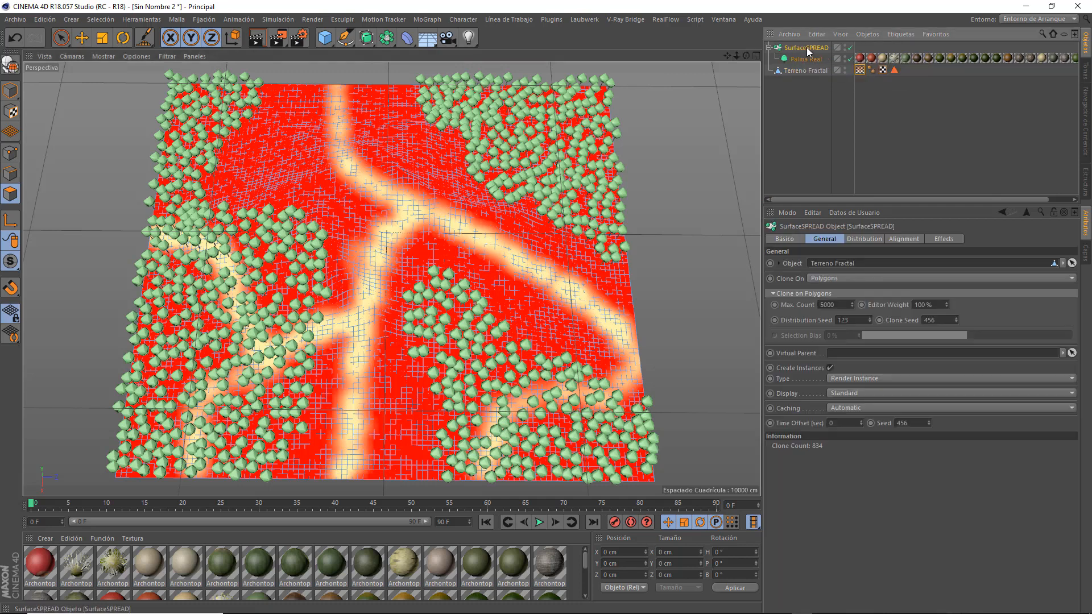
pyautogui.click(870, 239)
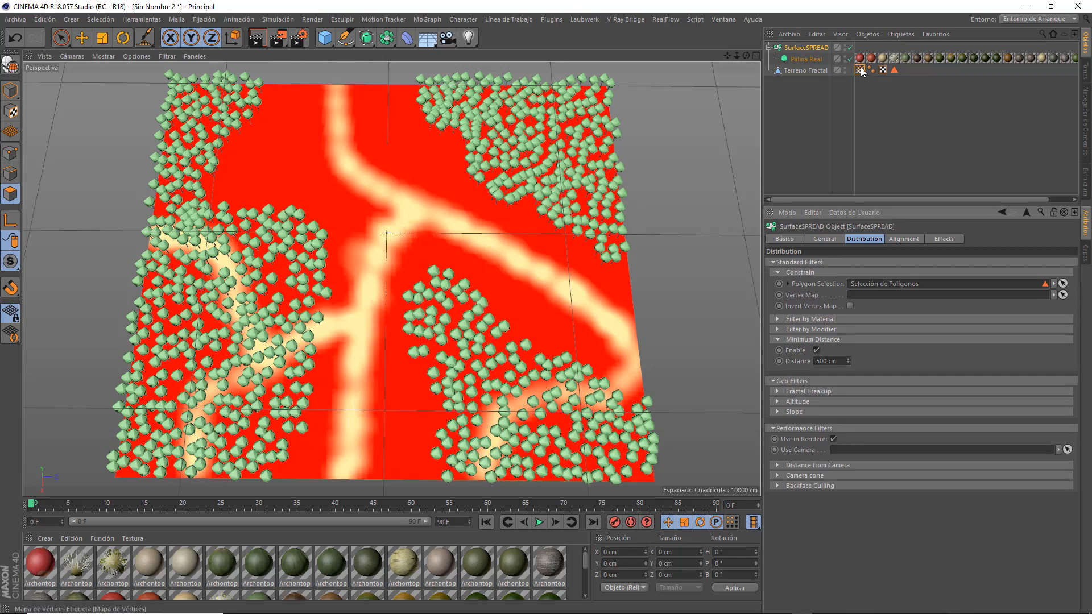
pyautogui.moveTo(859, 71); pyautogui.dragTo(879, 138)
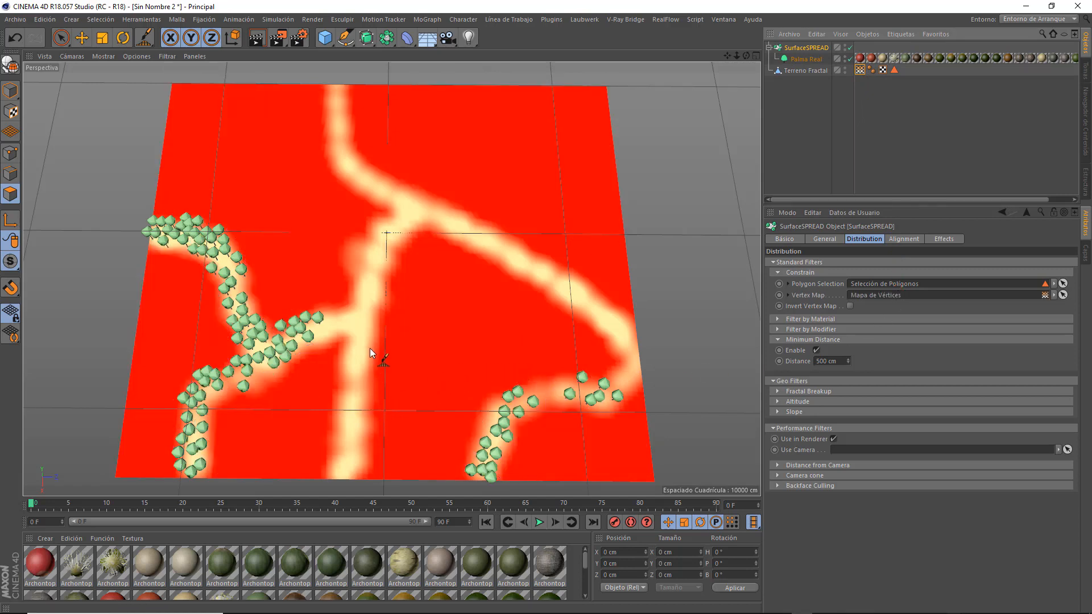
pyautogui.click(850, 306)
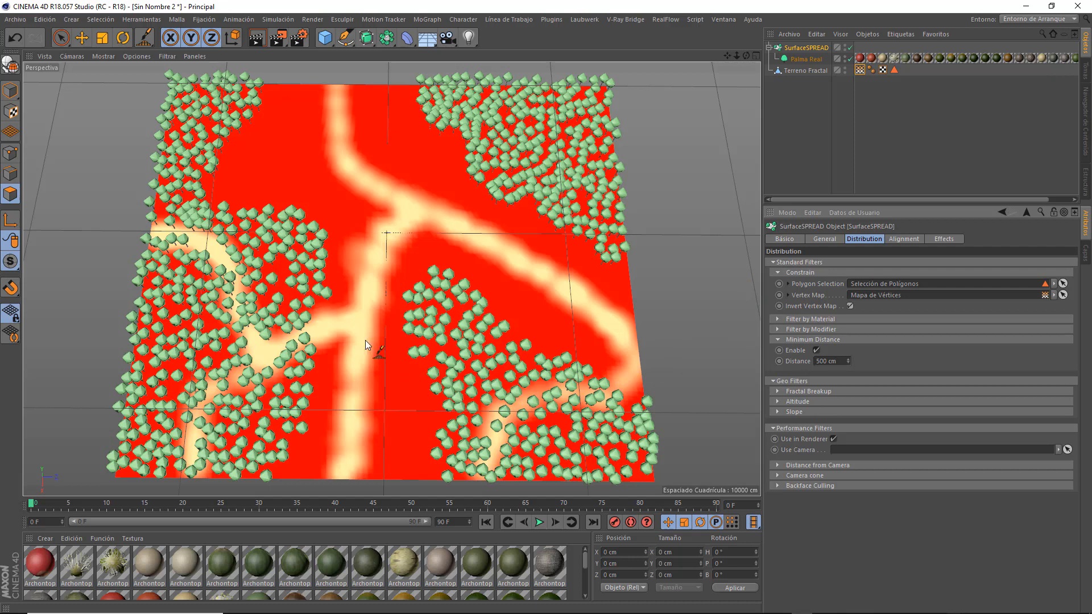
# Repaint the terrain's paths through the left palm grove to widen the cleared strip, and return to Model mode.
pyautogui.click(790, 71)
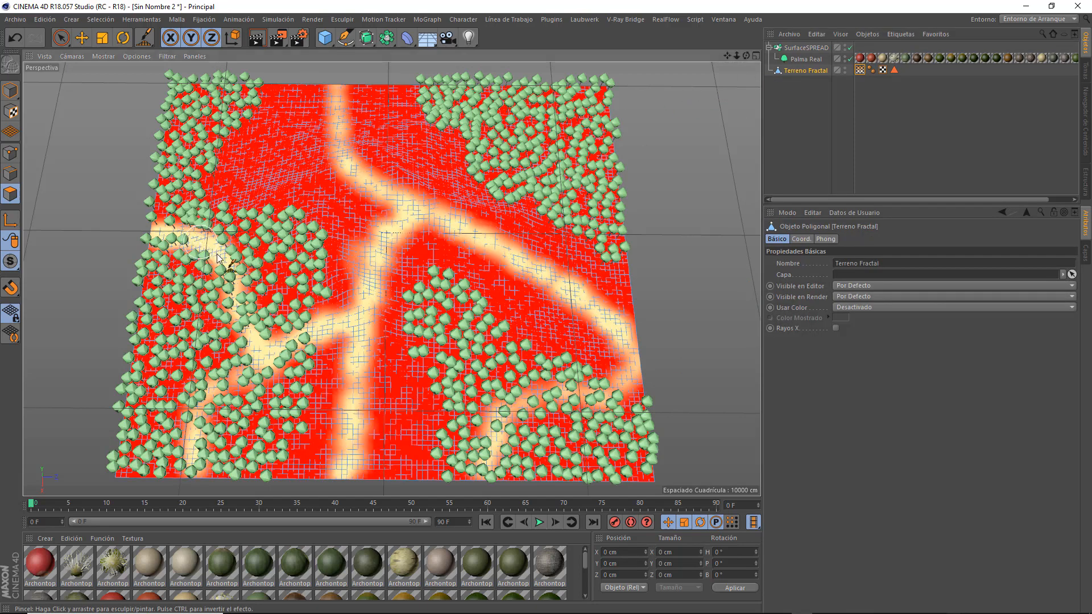
pyautogui.moveTo(218, 257)
pyautogui.mouseDown()
pyautogui.moveTo(261, 341)
pyautogui.moveTo(249, 320)
pyautogui.moveTo(253, 353)
pyautogui.moveTo(196, 422)
pyautogui.moveTo(190, 475)
pyautogui.moveTo(244, 361)
pyautogui.moveTo(211, 380)
pyautogui.moveTo(250, 358)
pyautogui.moveTo(202, 393)
pyautogui.moveTo(219, 398)
pyautogui.moveTo(215, 384)
pyautogui.mouseUp()
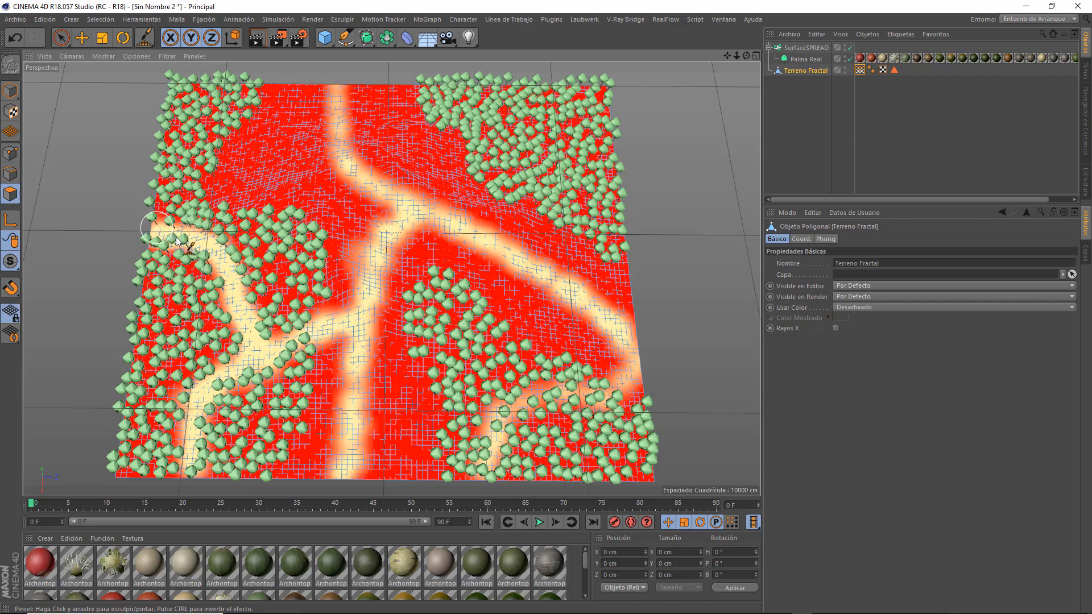
pyautogui.moveTo(176, 238)
pyautogui.mouseDown()
pyautogui.moveTo(208, 254)
pyautogui.moveTo(151, 231)
pyautogui.moveTo(200, 252)
pyautogui.moveTo(249, 305)
pyautogui.moveTo(247, 341)
pyautogui.moveTo(305, 343)
pyautogui.moveTo(291, 350)
pyautogui.moveTo(343, 329)
pyautogui.moveTo(241, 357)
pyautogui.moveTo(219, 389)
pyautogui.mouseUp()
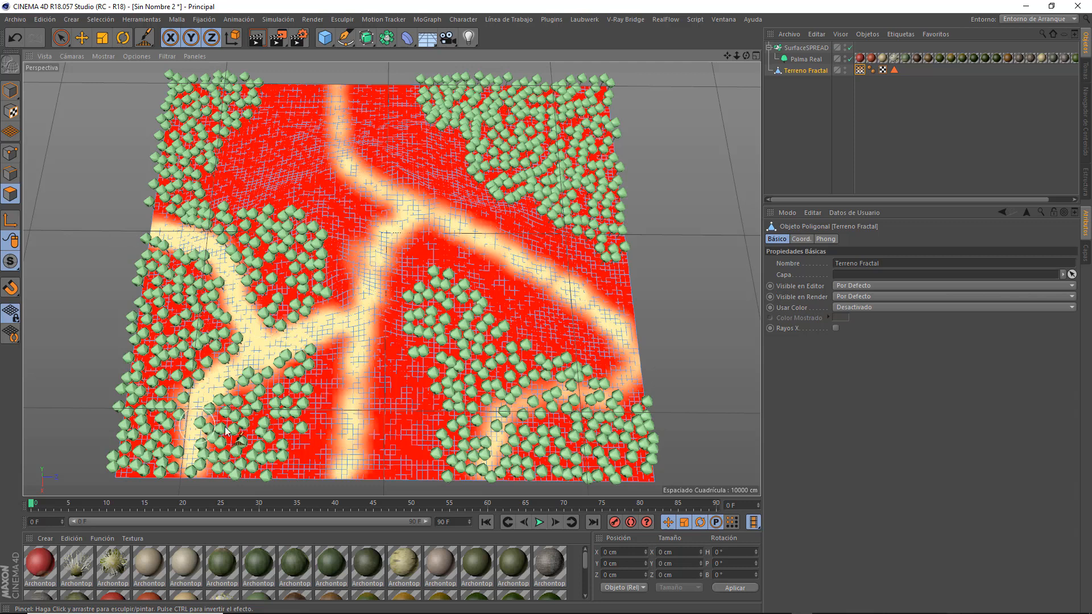
pyautogui.click(10, 91)
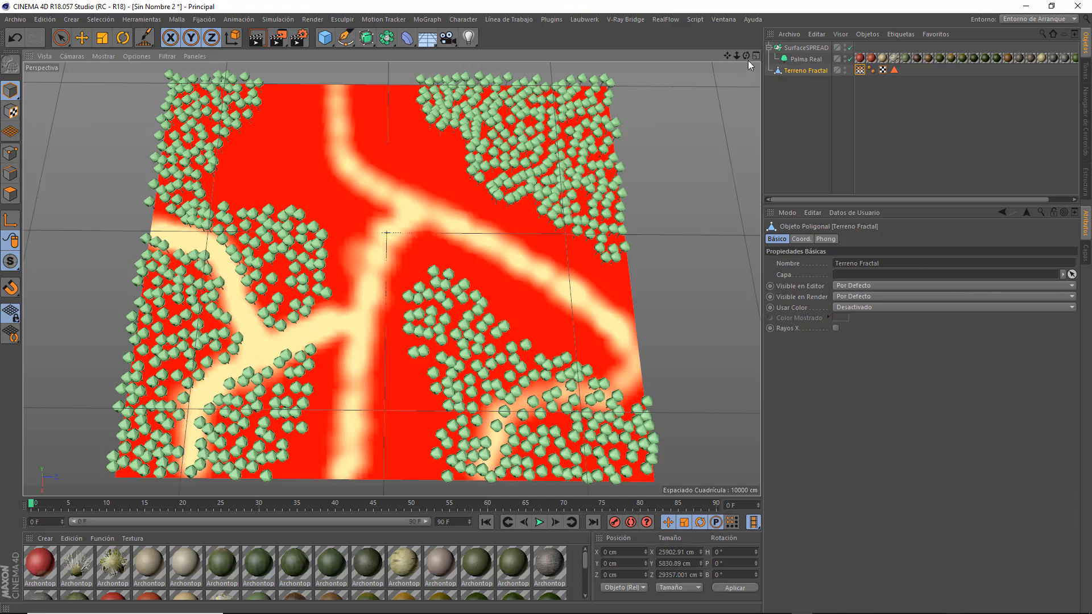
pyautogui.moveTo(745, 56)
pyautogui.mouseDown()
pyautogui.moveTo(747, 133)
pyautogui.moveTo(776, 53)
pyautogui.moveTo(802, 54)
pyautogui.moveTo(734, 82)
pyautogui.moveTo(705, 65)
pyautogui.moveTo(745, 71)
pyautogui.moveTo(738, 94)
pyautogui.moveTo(729, 55)
pyautogui.moveTo(743, 46)
pyautogui.mouseUp()
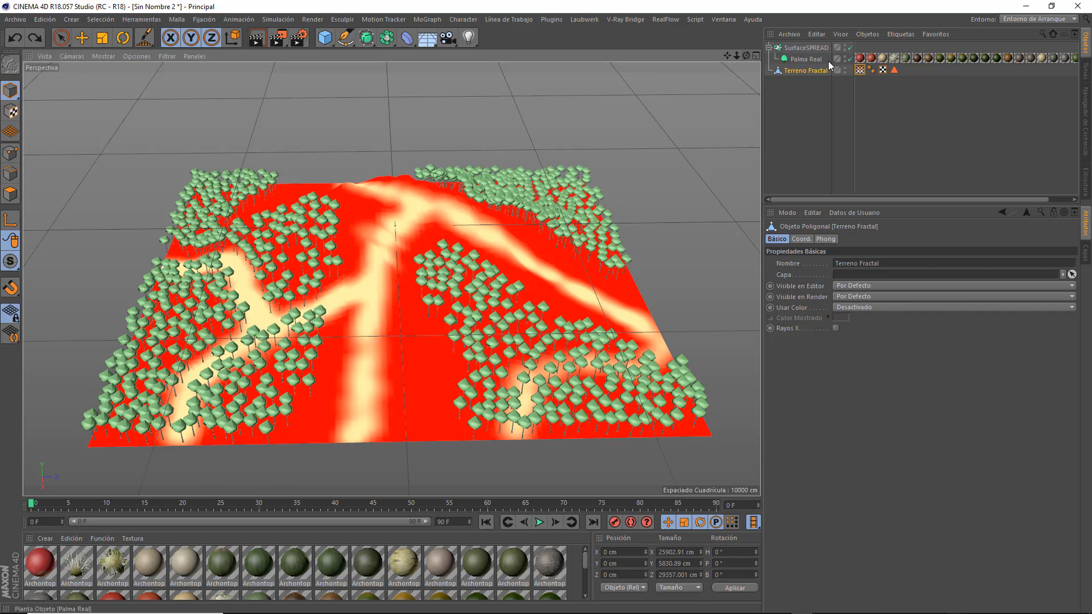
# Delete the vertex map tag from the fractal terrain and select the SurfaceSPREAD object.
pyautogui.click(859, 70)
pyautogui.press('Delete')
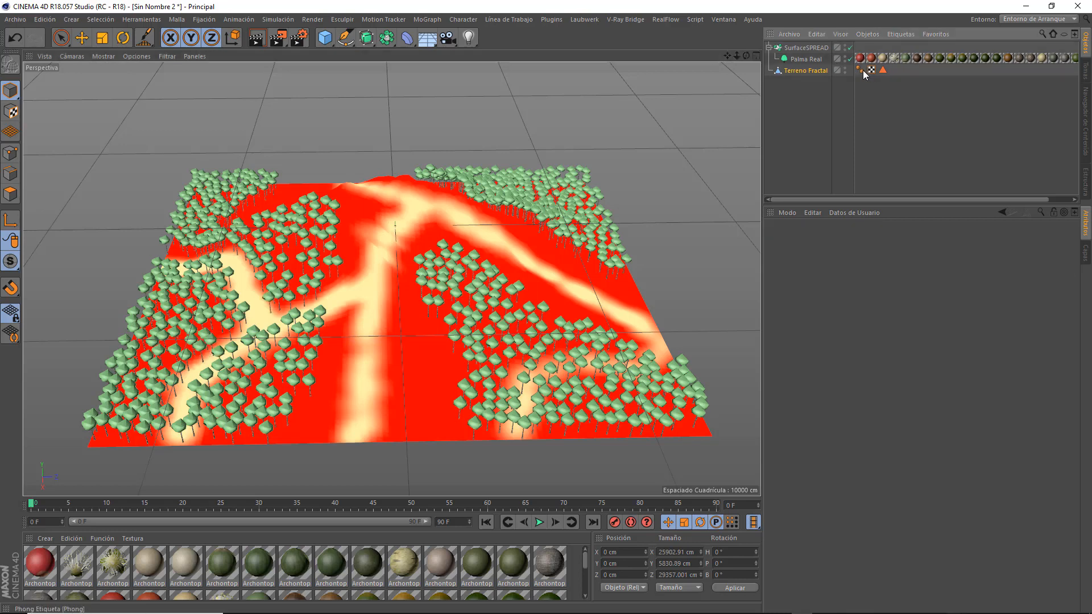
pyautogui.moveTo(746, 56); pyautogui.dragTo(752, 145)
pyautogui.click(805, 47)
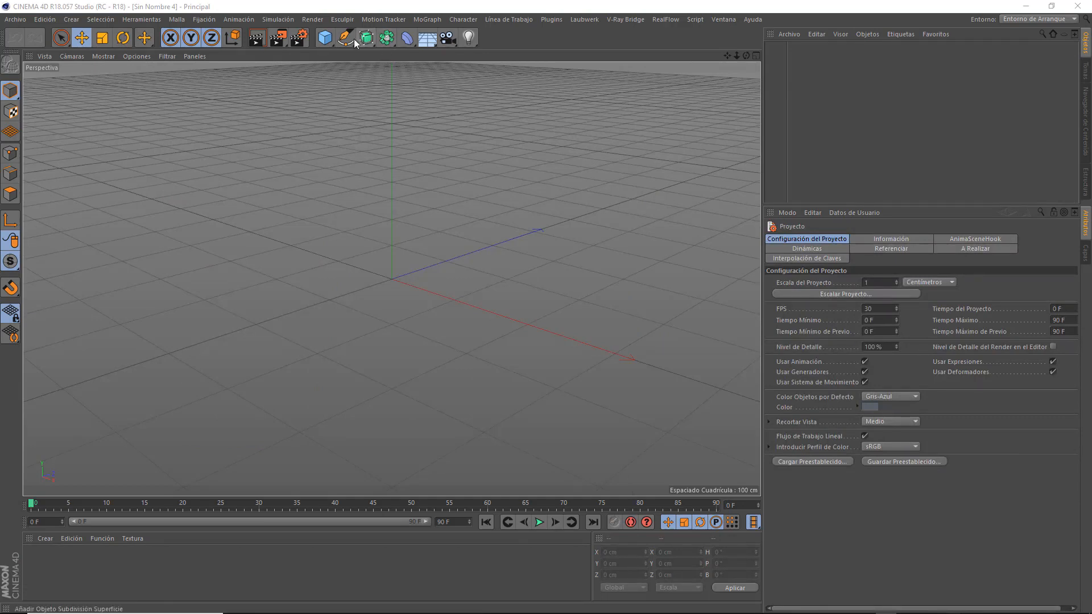
# Create a fractal terrain sized 1500 cm wide and 1500 cm deep, and raise its height to about 319 cm.
pyautogui.click(325, 38)
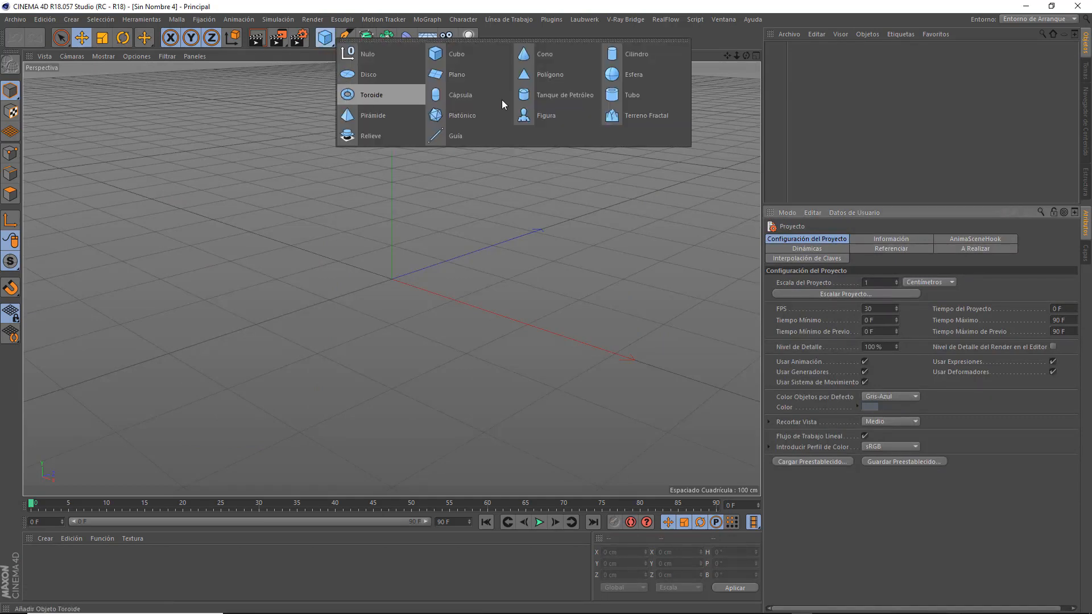
pyautogui.click(644, 117)
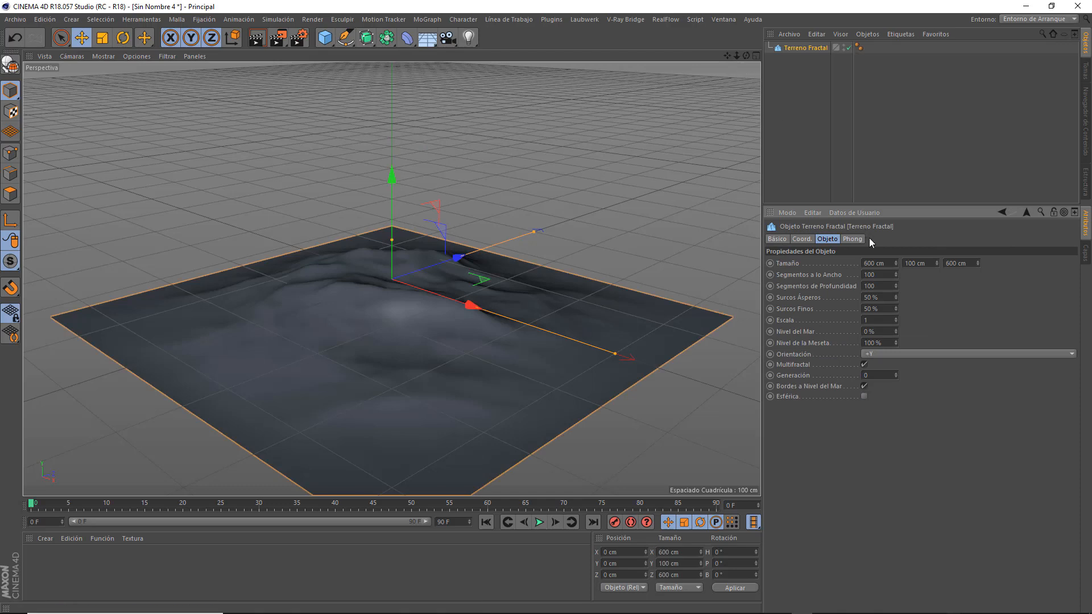
pyautogui.write('1500')
pyautogui.press('Tab')
pyautogui.press('Tab')
pyautogui.write('1500')
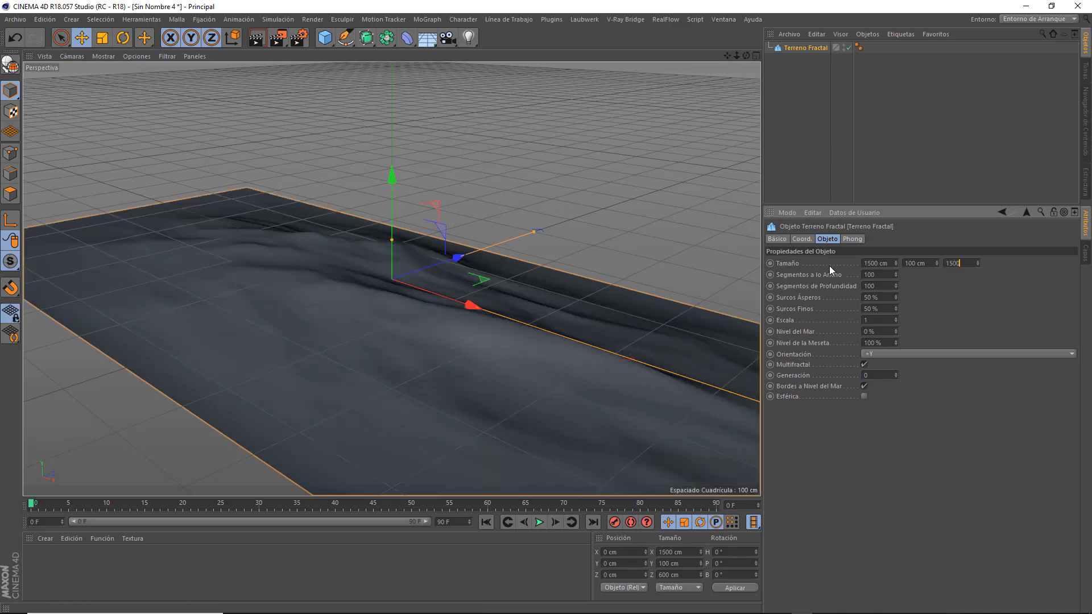
pyautogui.press('Return')
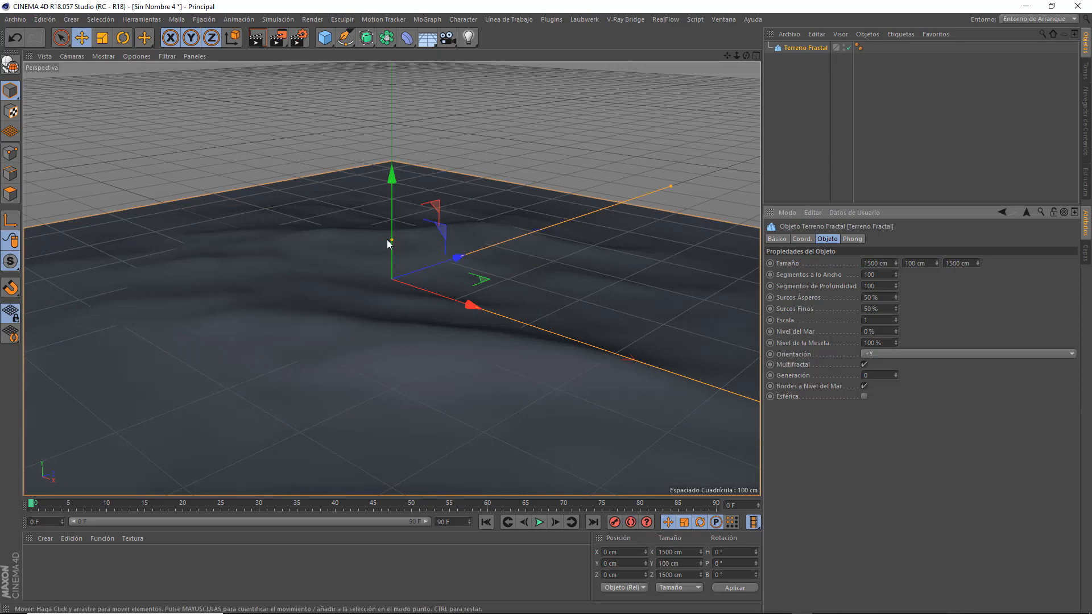
pyautogui.moveTo(393, 240); pyautogui.dragTo(392, 148)
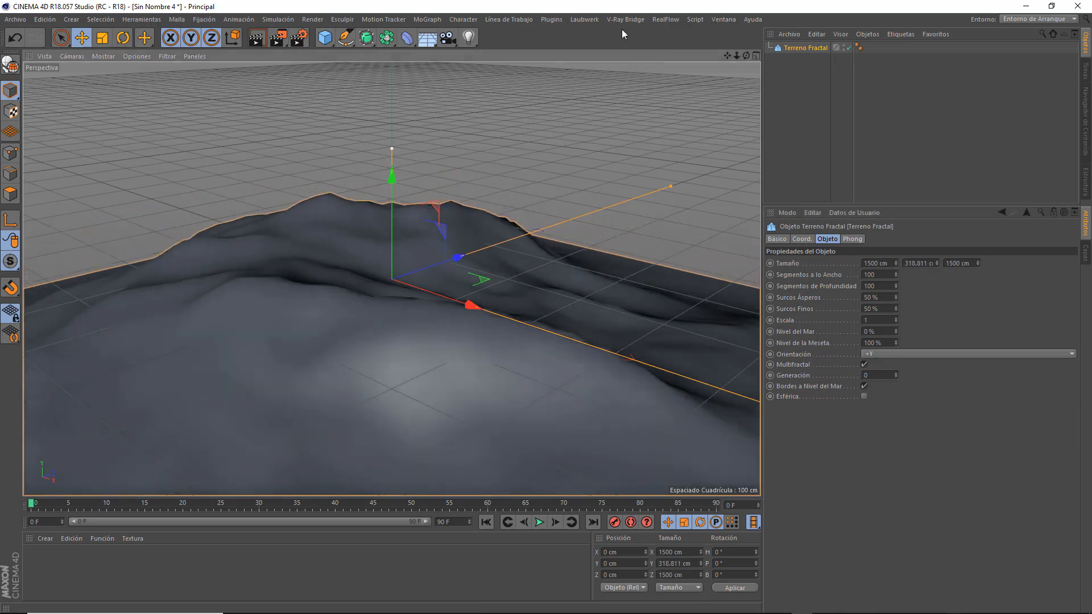
# Add the Retama negra (Cytisus scoparius) plant from the Laubwerk browser to the scene and close the browser.
pyautogui.moveTo(737, 56); pyautogui.dragTo(717, 101)
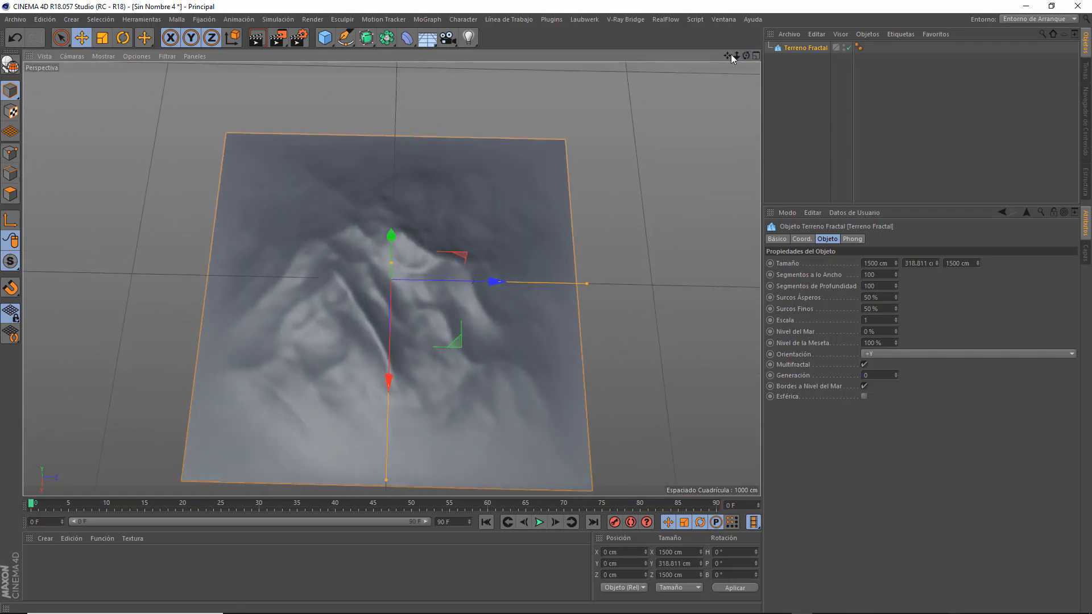
pyautogui.click(586, 21)
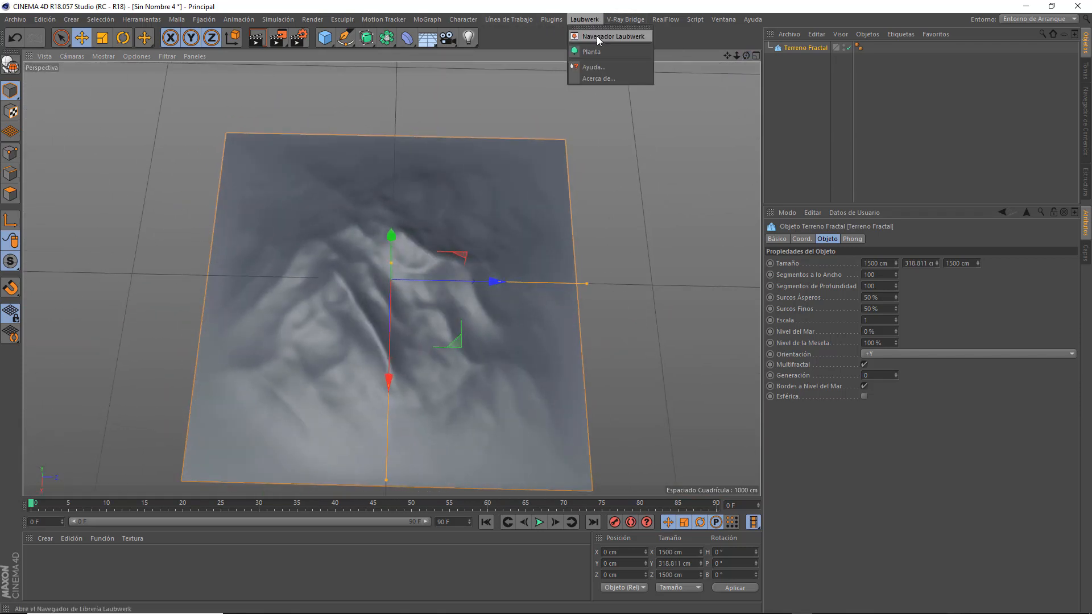
pyautogui.click(614, 37)
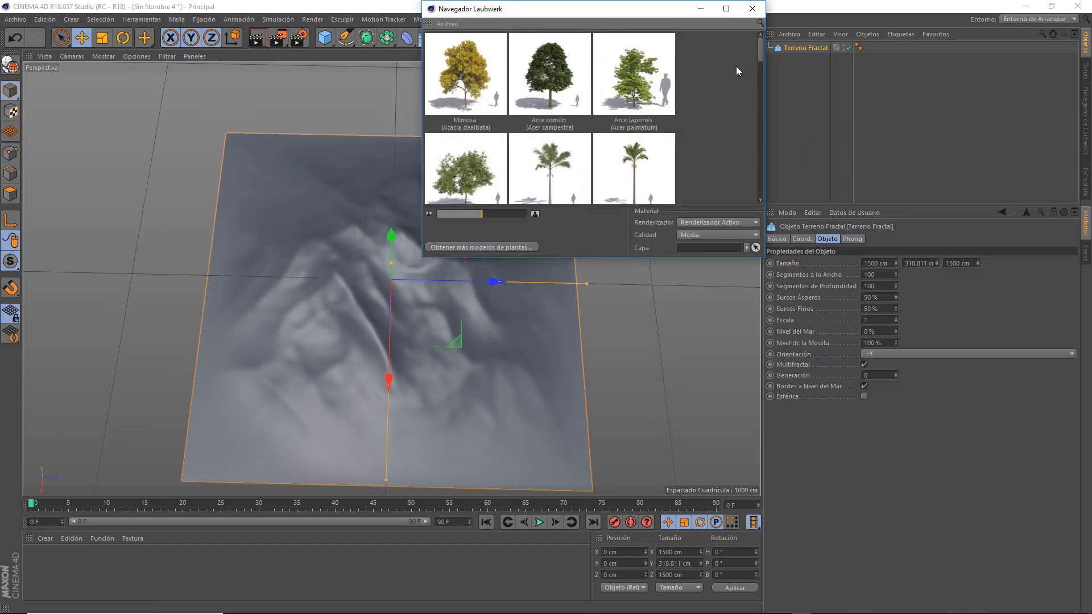
pyautogui.moveTo(757, 46); pyautogui.dragTo(741, 101)
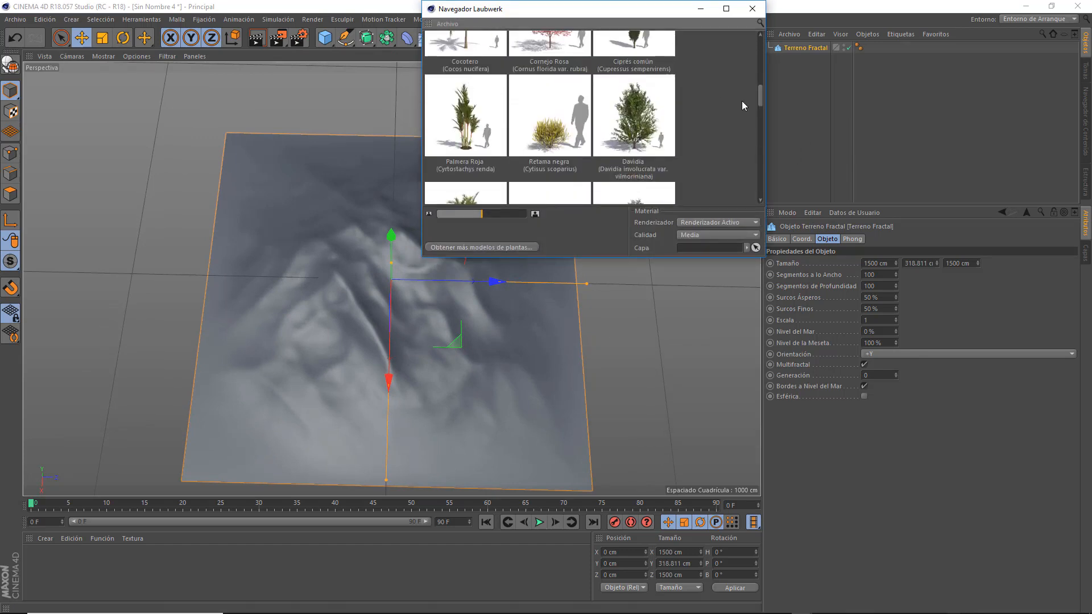
pyautogui.doubleClick(550, 139)
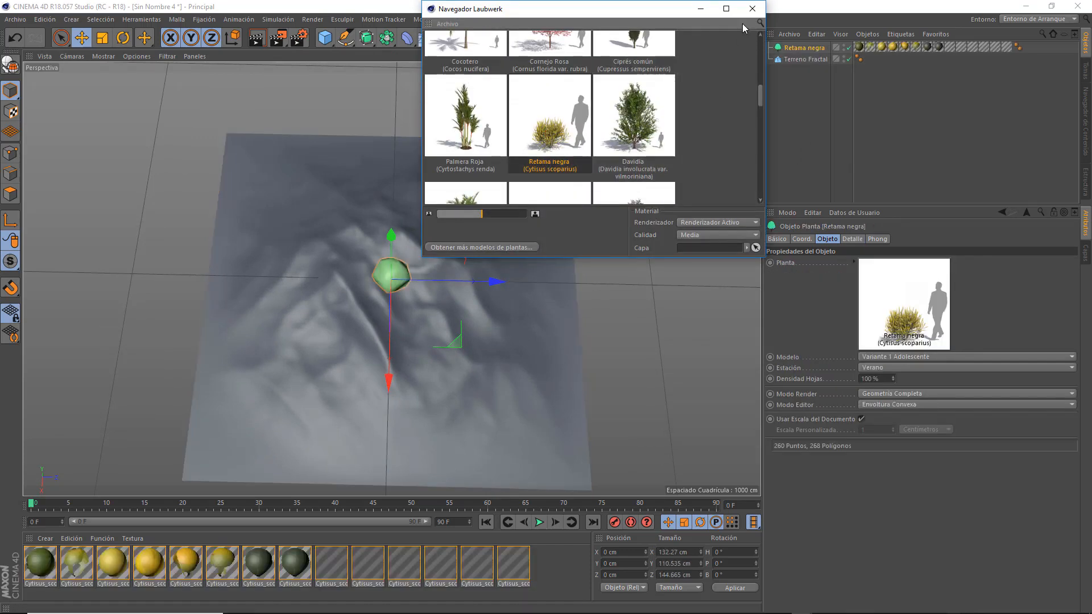
pyautogui.click(752, 10)
# Create a SurfaceSPREAD object that clones on Terreno Fractal and nest the Retama negra plant inside it.
pyautogui.click(550, 19)
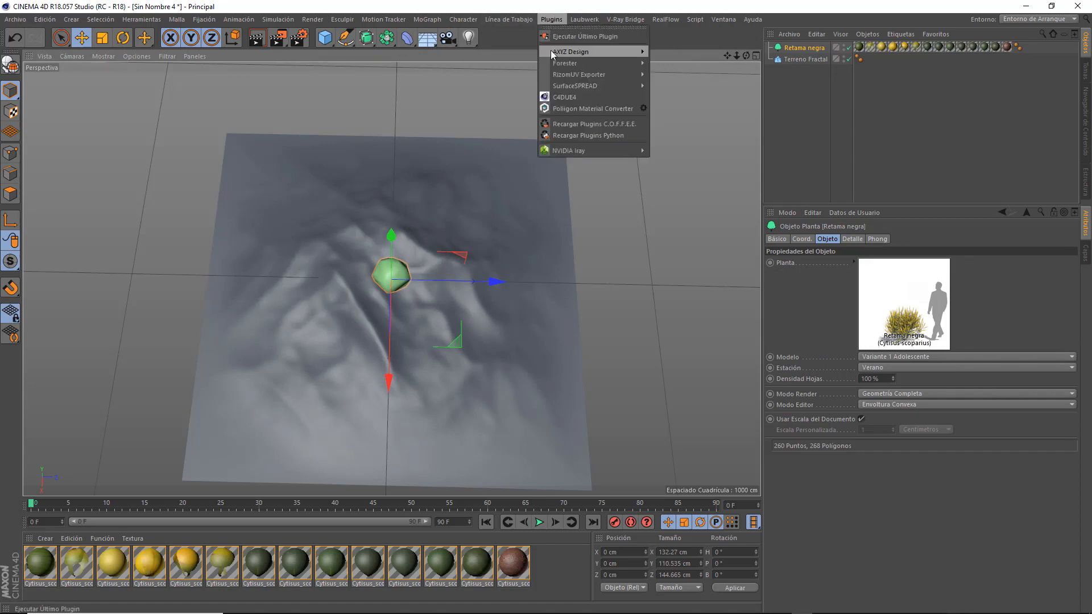
pyautogui.moveTo(562, 87)
pyautogui.click(674, 90)
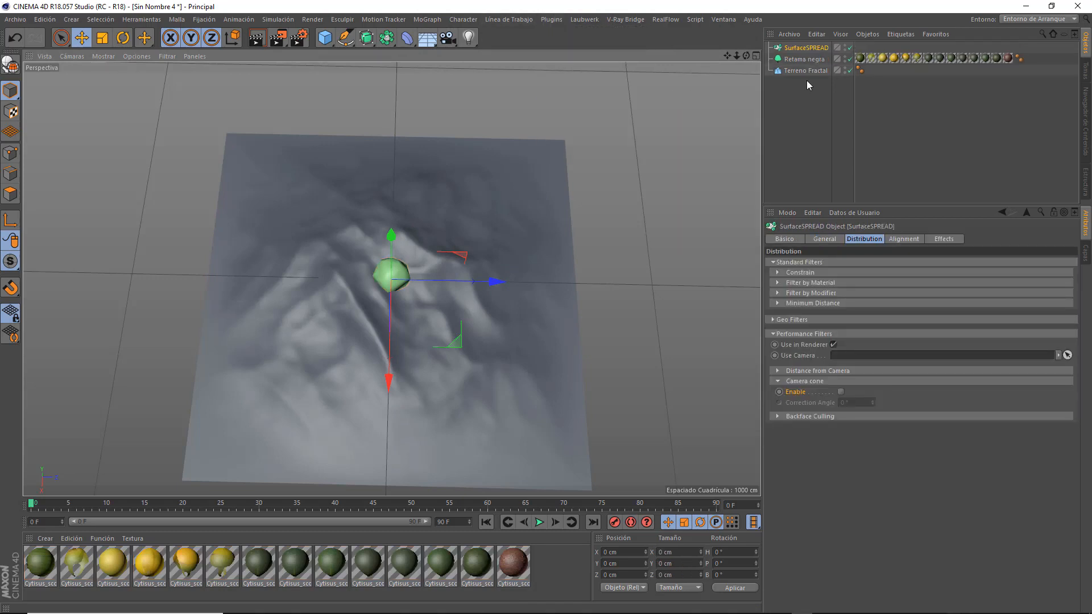
pyautogui.click(823, 239)
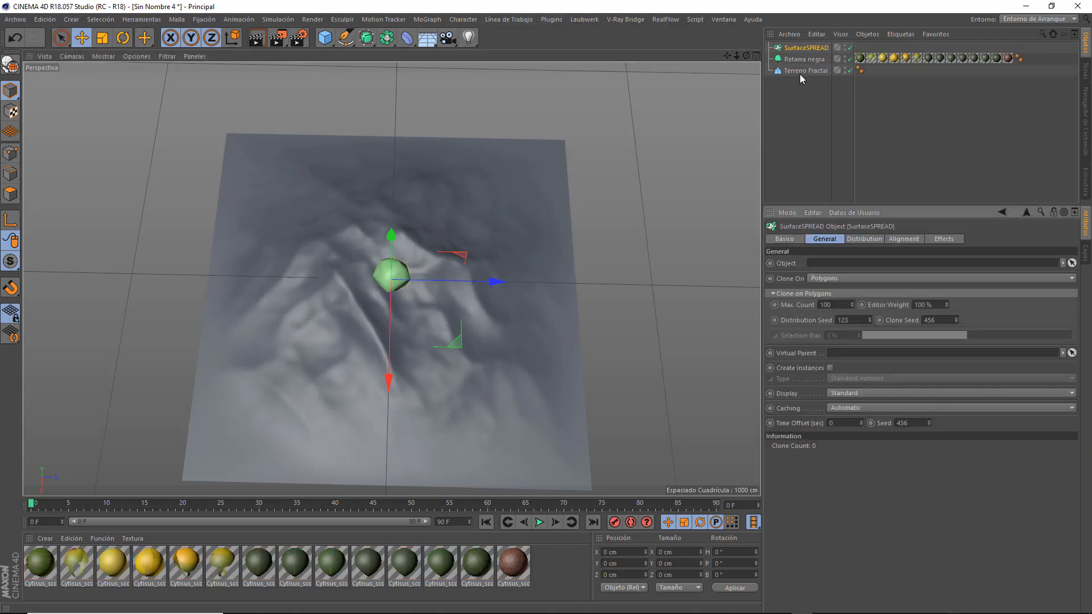
pyautogui.moveTo(802, 71); pyautogui.dragTo(833, 126)
pyautogui.moveTo(862, 272); pyautogui.dragTo(860, 271)
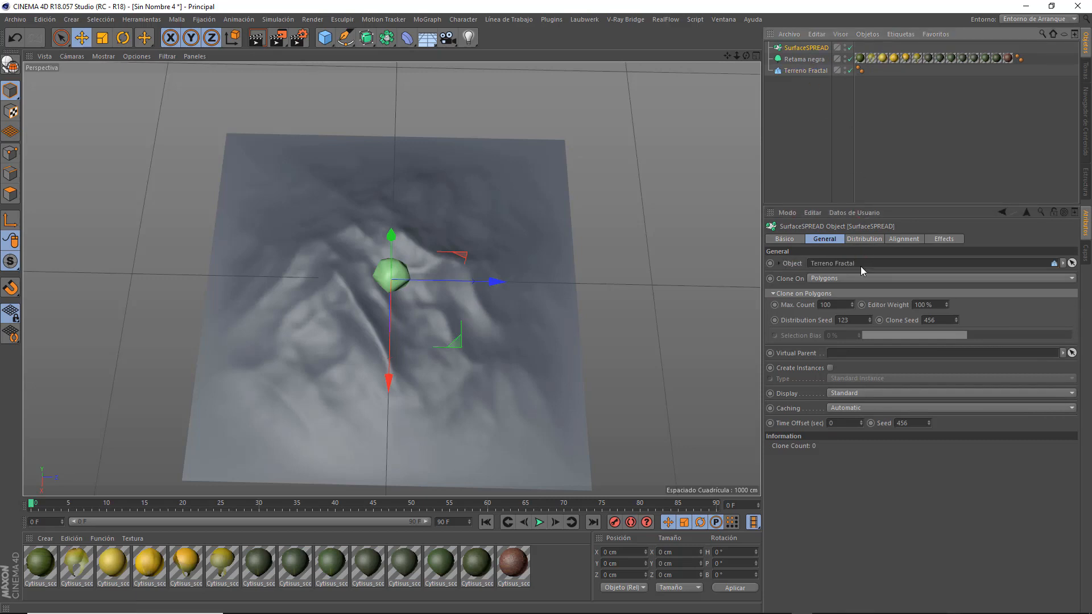
pyautogui.moveTo(812, 58); pyautogui.dragTo(811, 49)
pyautogui.click(803, 47)
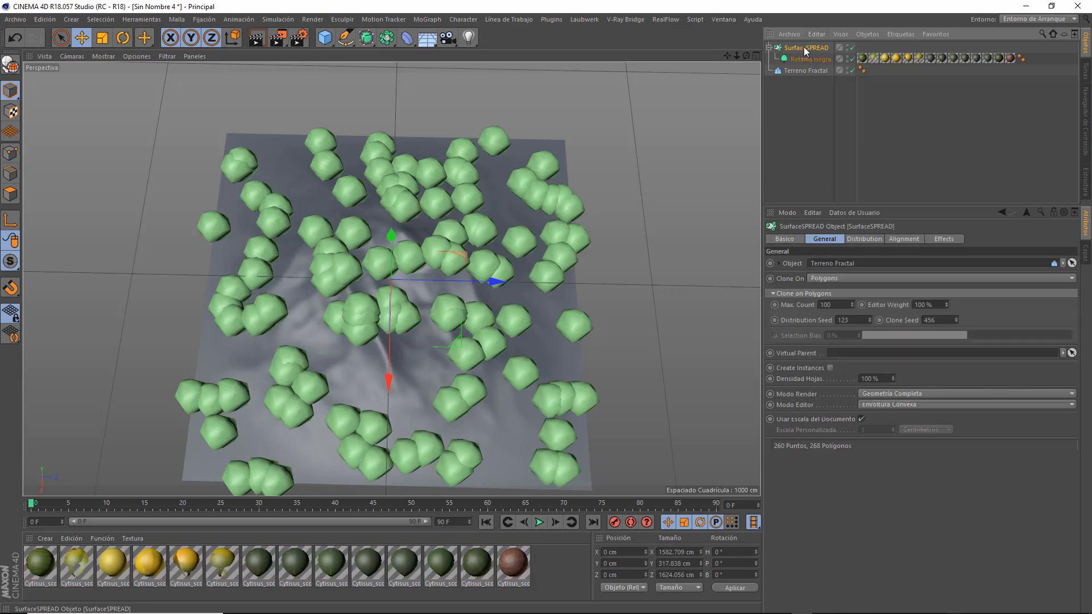
# Set the Retama negra plant's model to Variante 1 Joven.
pyautogui.click(818, 60)
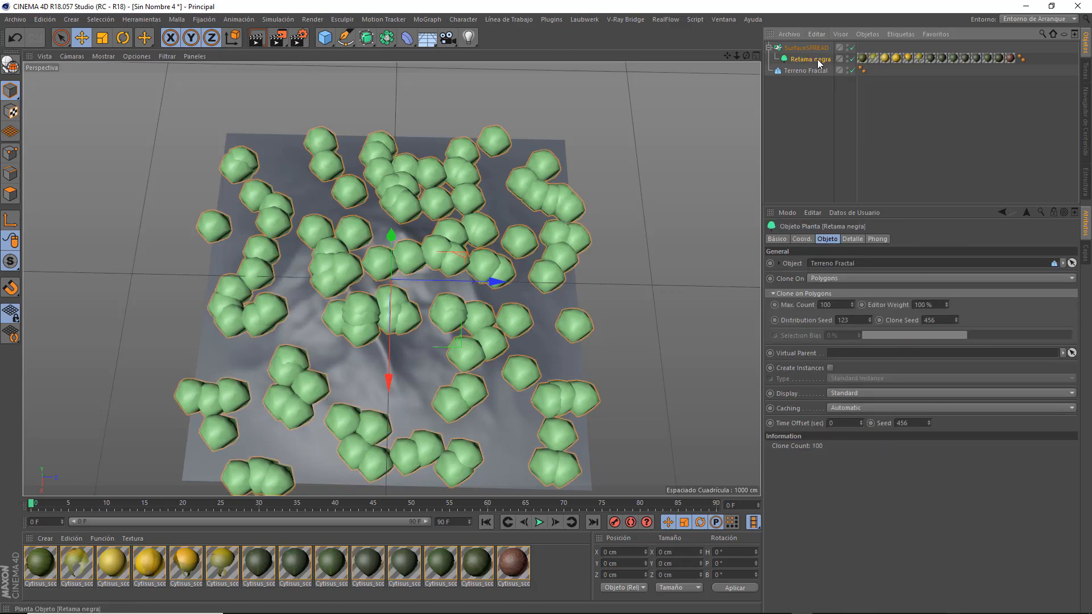
pyautogui.click(899, 359)
pyautogui.click(896, 370)
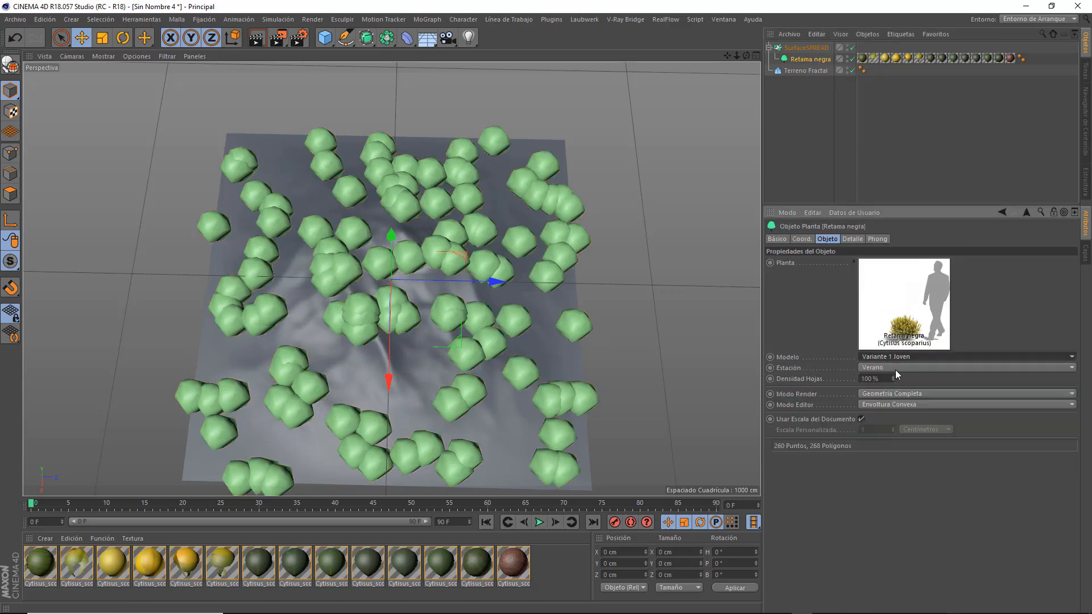
# Set the SurfaceSPREAD's maximum clone count to 1000 and enable Create Instances with the Render Instance type.
pyautogui.click(805, 49)
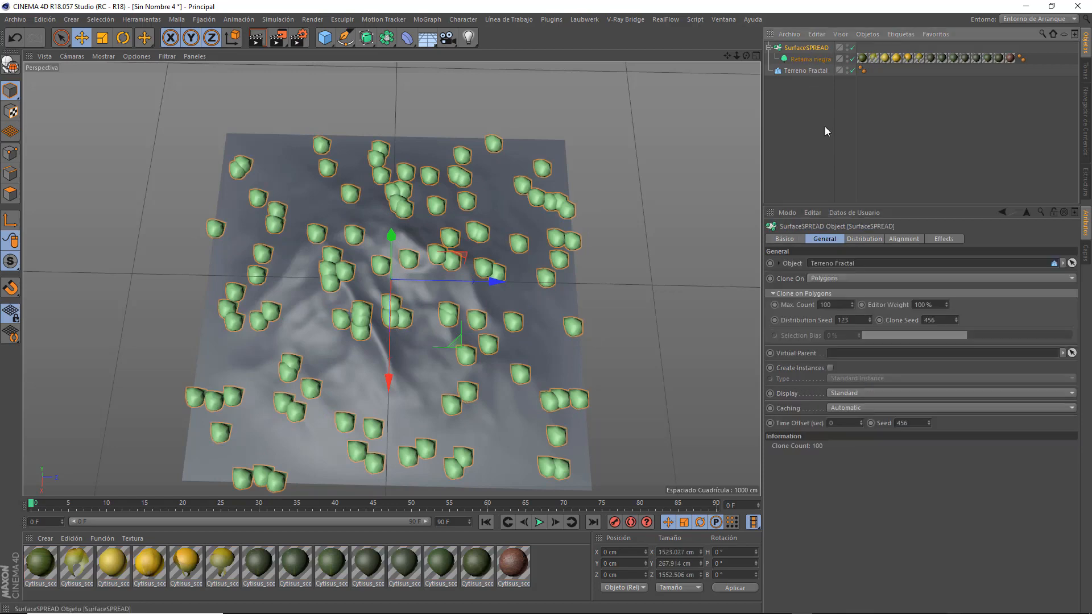
pyautogui.click(839, 304)
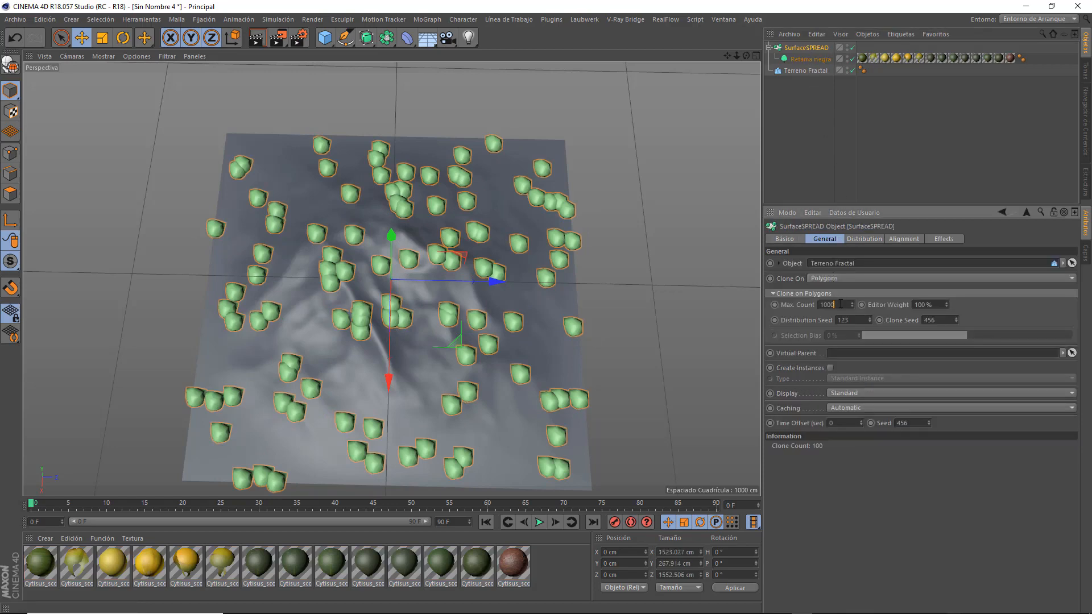
pyautogui.write('1000')
pyautogui.press('Return')
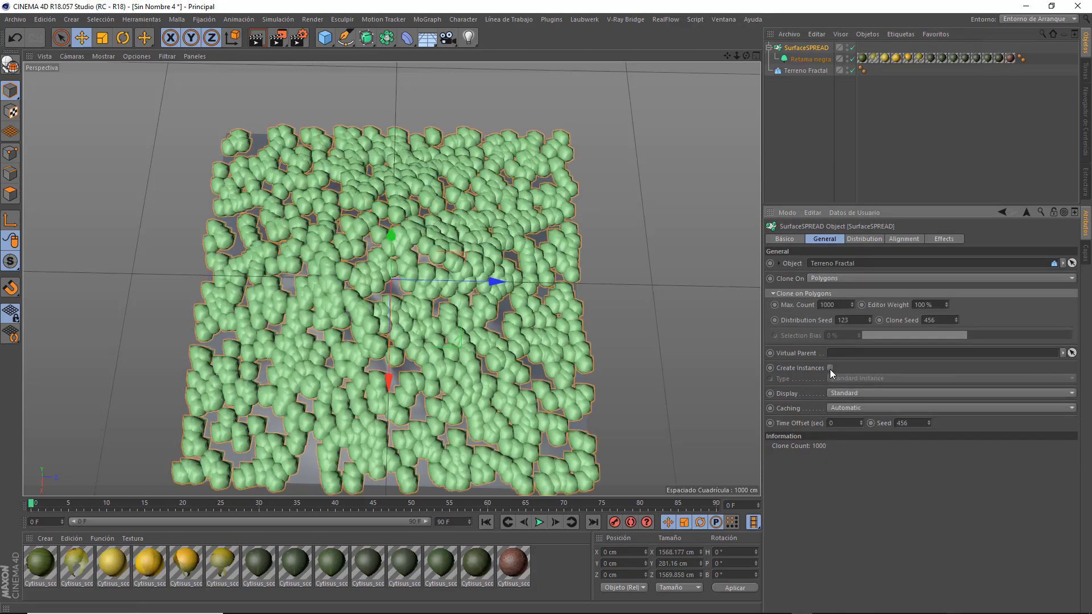
pyautogui.click(830, 368)
pyautogui.click(841, 379)
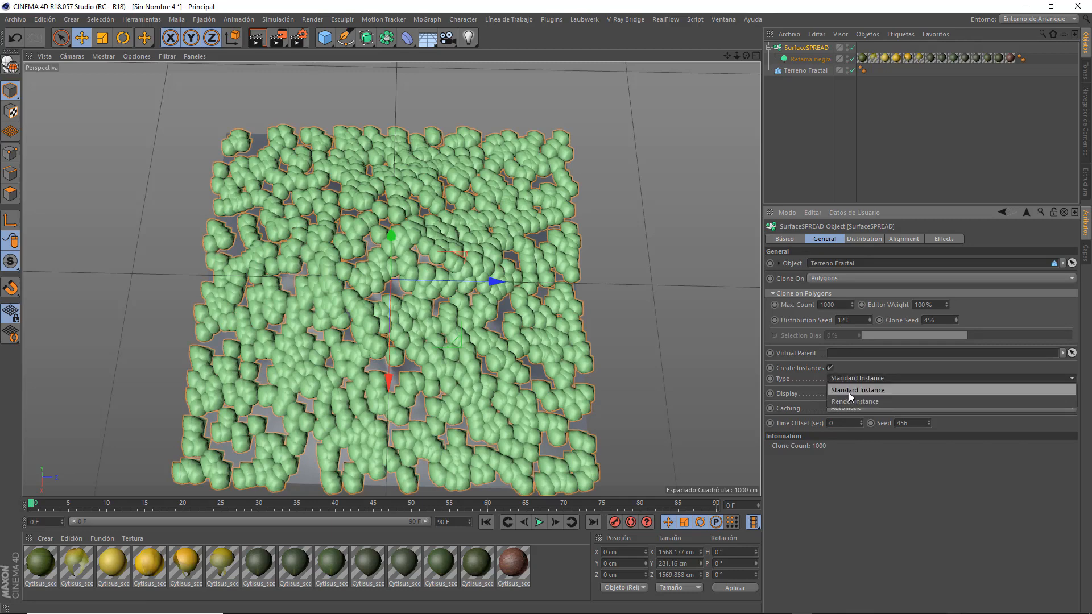
pyautogui.click(847, 401)
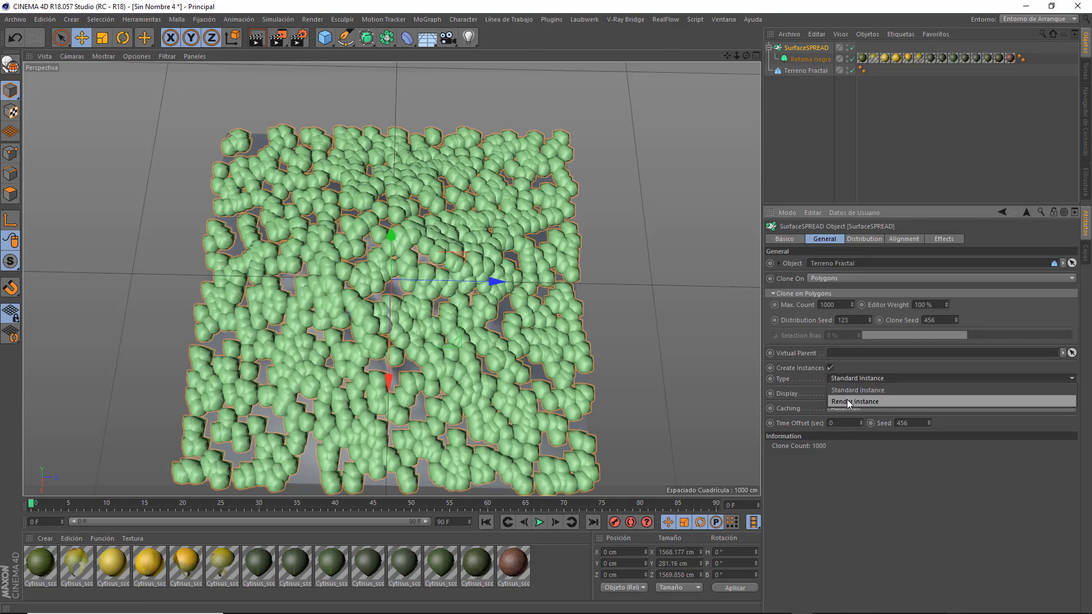
# Enable the SurfaceSPREAD's Minimum Distance filter and set its distance to 200 cm.
pyautogui.click(861, 241)
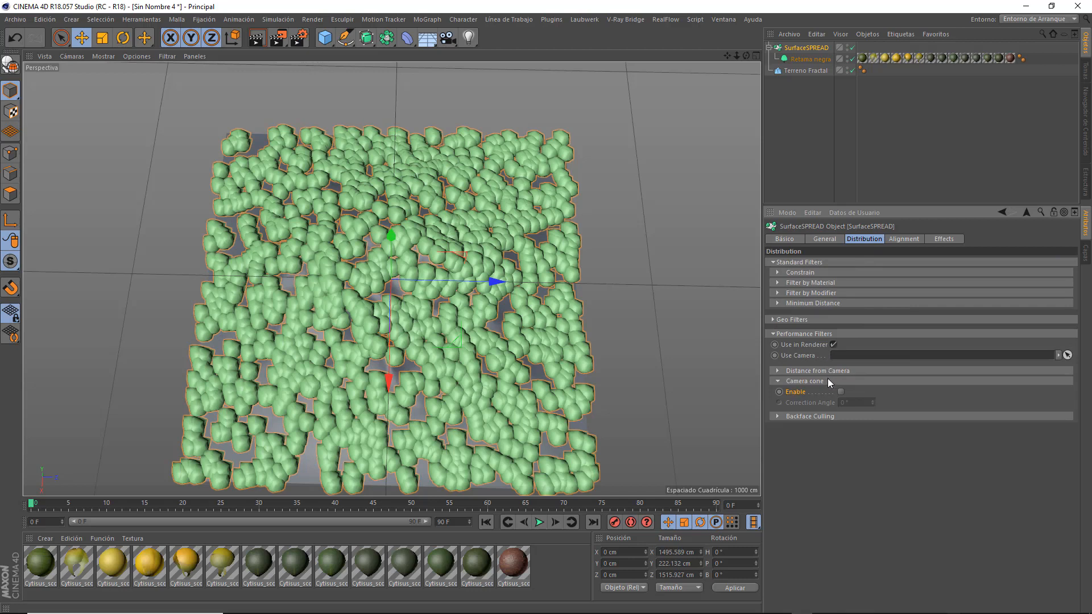
pyautogui.click(778, 303)
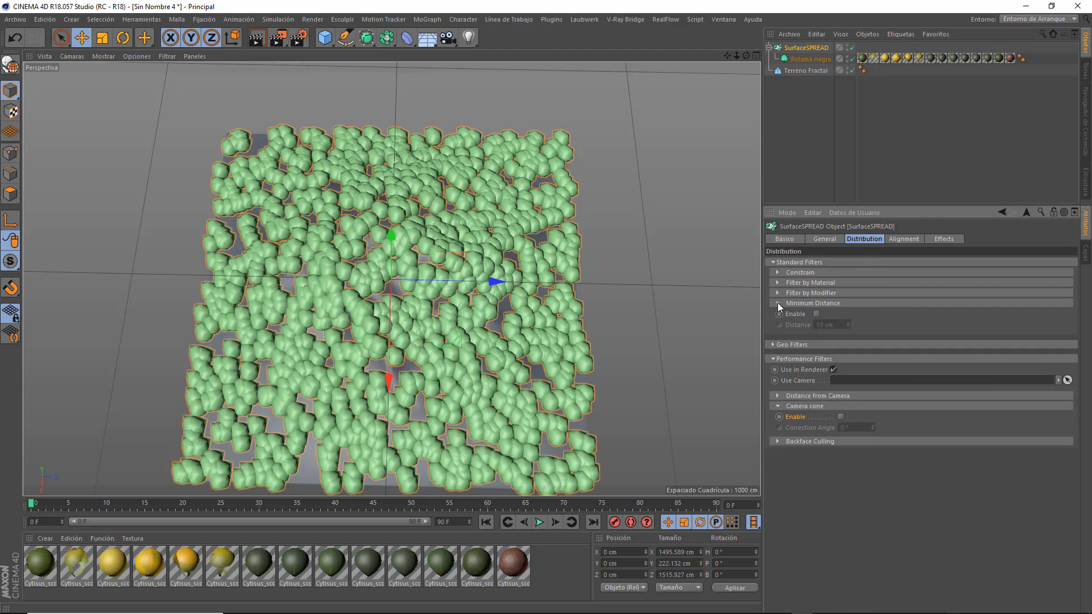
pyautogui.click(817, 314)
pyautogui.moveTo(834, 326); pyautogui.dragTo(800, 326)
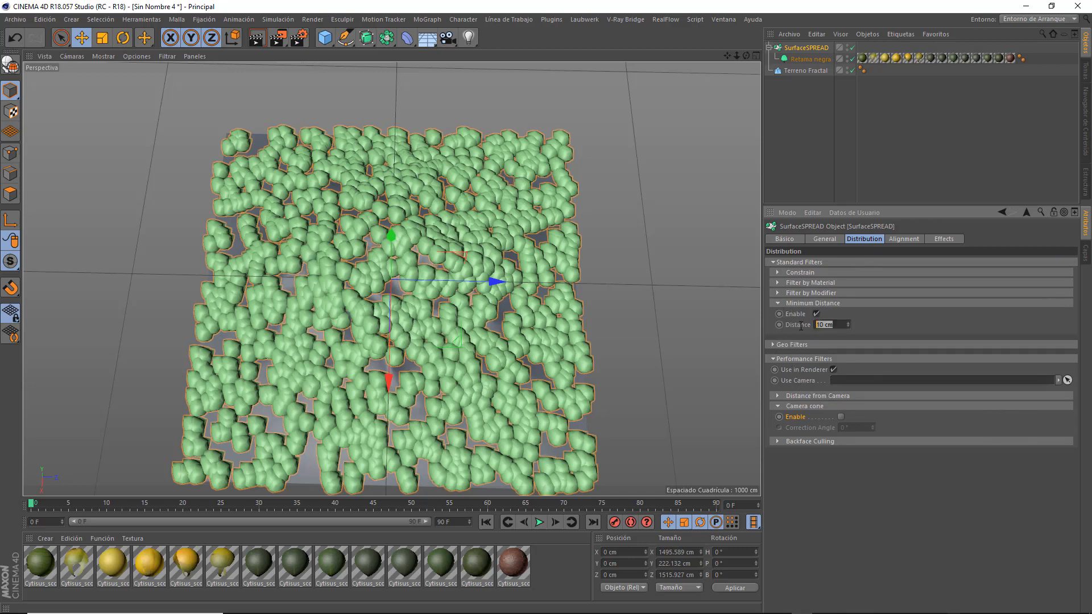
pyautogui.write('200')
pyautogui.press('Return')
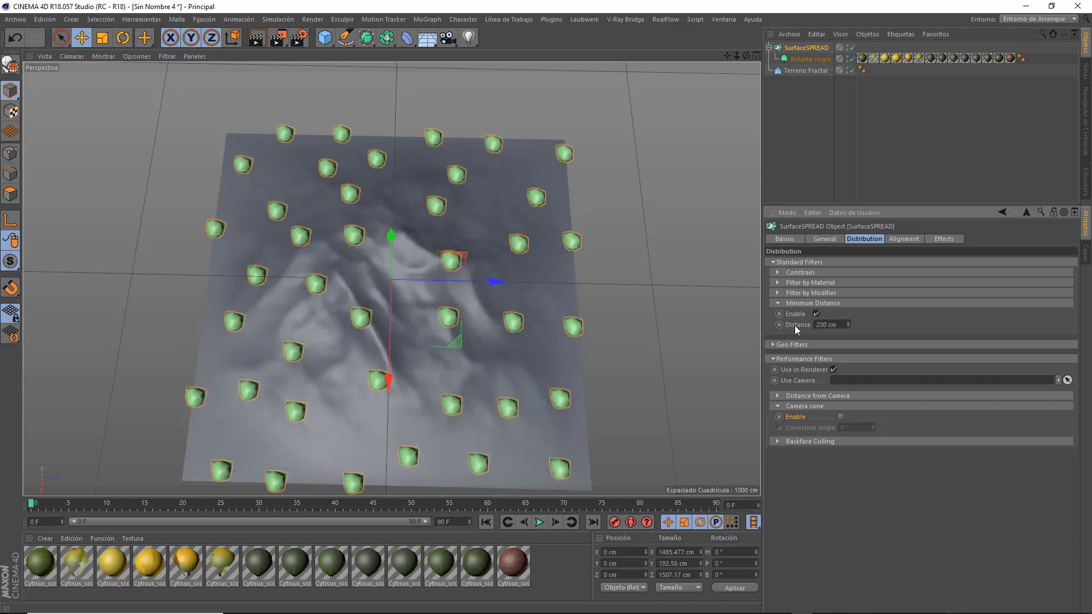
# Try a minimum distance of 25 cm between the clones and settle on 75 cm.
pyautogui.moveTo(835, 325); pyautogui.dragTo(803, 326)
pyautogui.write('25')
pyautogui.press('Return')
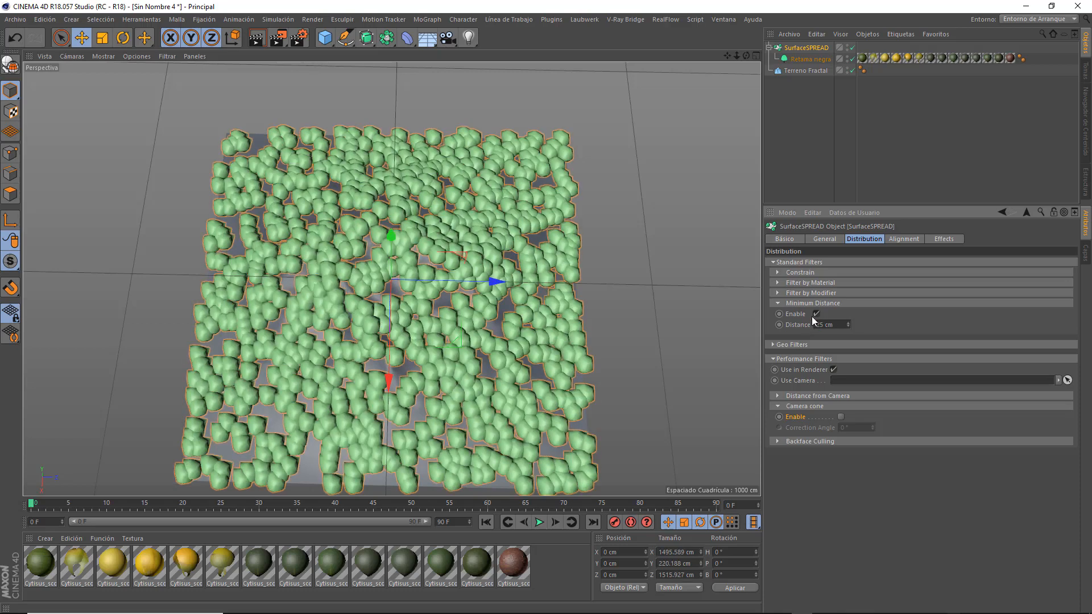
pyautogui.moveTo(838, 321); pyautogui.dragTo(801, 327)
pyautogui.write('75')
pyautogui.press('Return')
pyautogui.moveTo(746, 56); pyautogui.dragTo(746, 79)
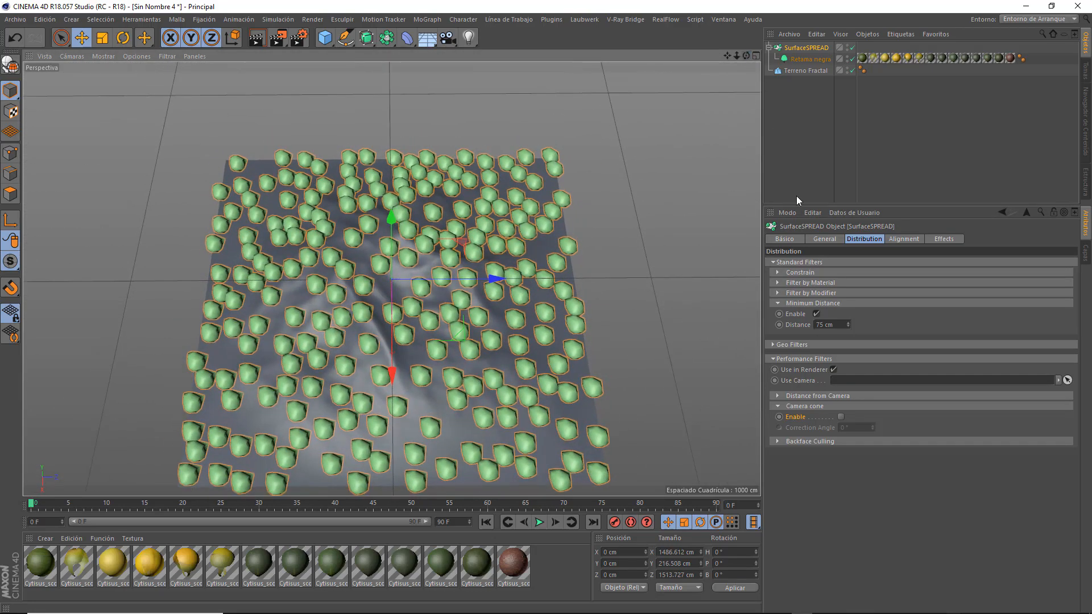
pyautogui.click(777, 303)
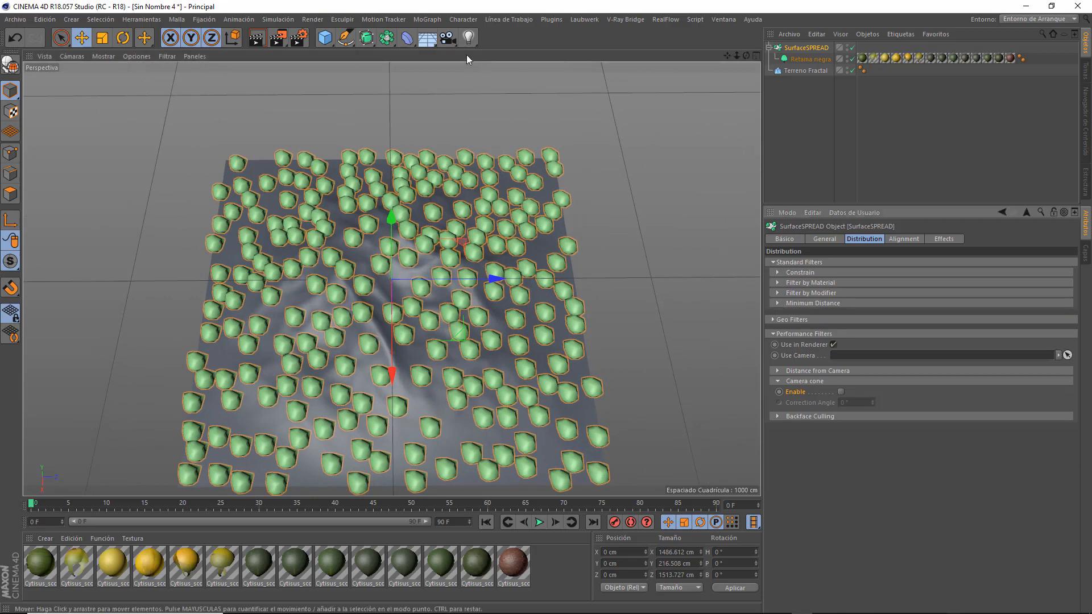
# Add a camera, aim it across the terrain from a low position beyond one corner, and leave the camera's view.
pyautogui.moveTo(453, 42); pyautogui.dragTo(498, 56)
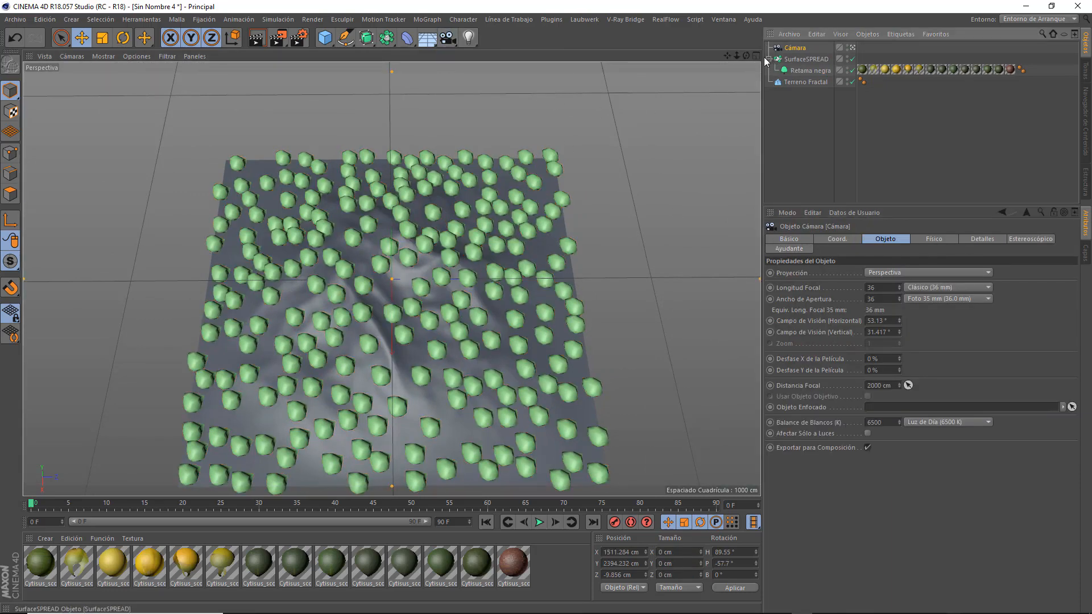
pyautogui.moveTo(746, 59)
pyautogui.mouseDown()
pyautogui.moveTo(730, 32)
pyautogui.moveTo(710, 34)
pyautogui.moveTo(751, 55)
pyautogui.moveTo(793, 56)
pyautogui.moveTo(726, 57)
pyautogui.moveTo(738, 59)
pyautogui.mouseUp()
pyautogui.click(853, 47)
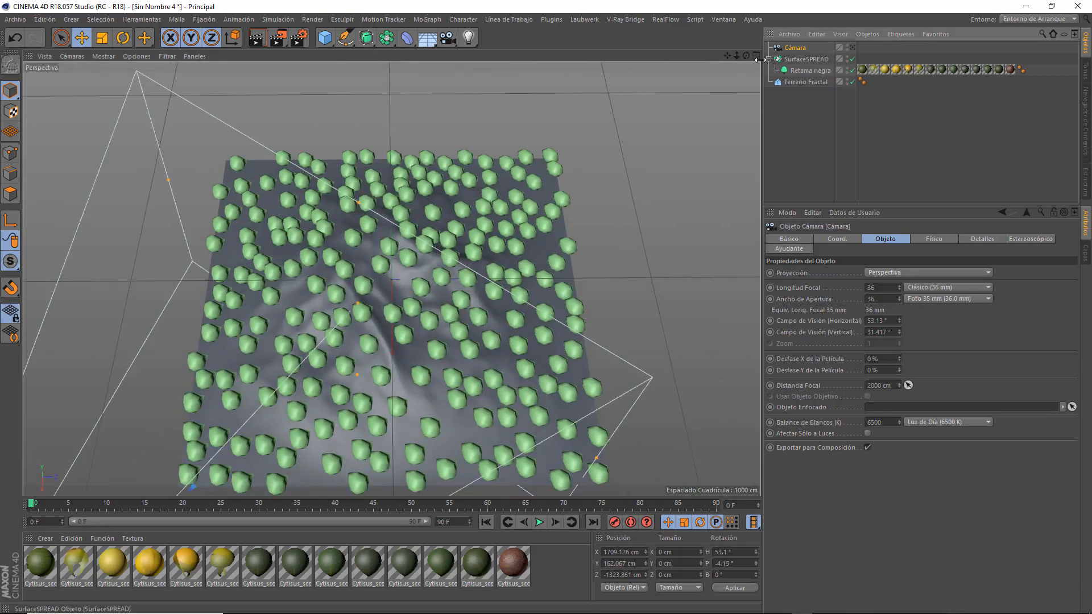
# Extend the camera's focus distance to about 3579 cm in the top view, past the terrain's far corner.
pyautogui.click(755, 56)
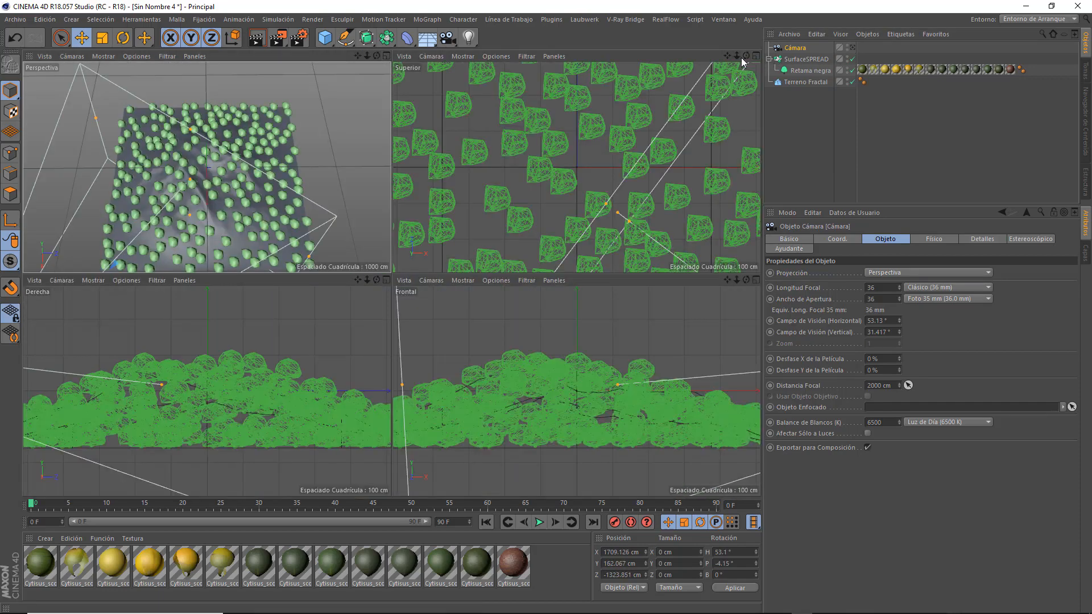
pyautogui.moveTo(737, 56); pyautogui.dragTo(687, 56)
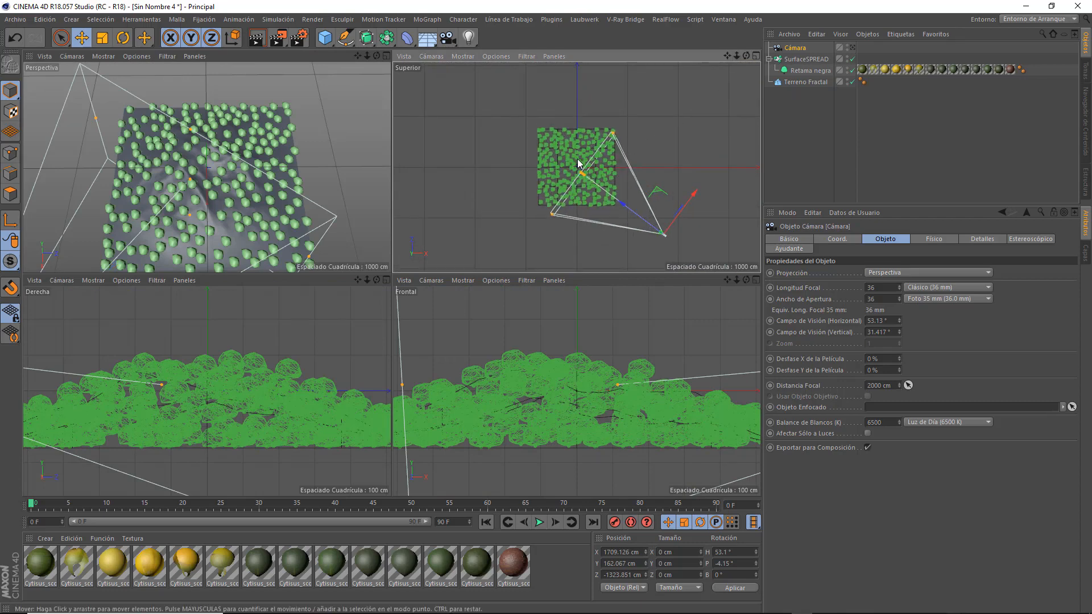
pyautogui.scroll(3, 578, 160)
pyautogui.scroll(2, 578, 160)
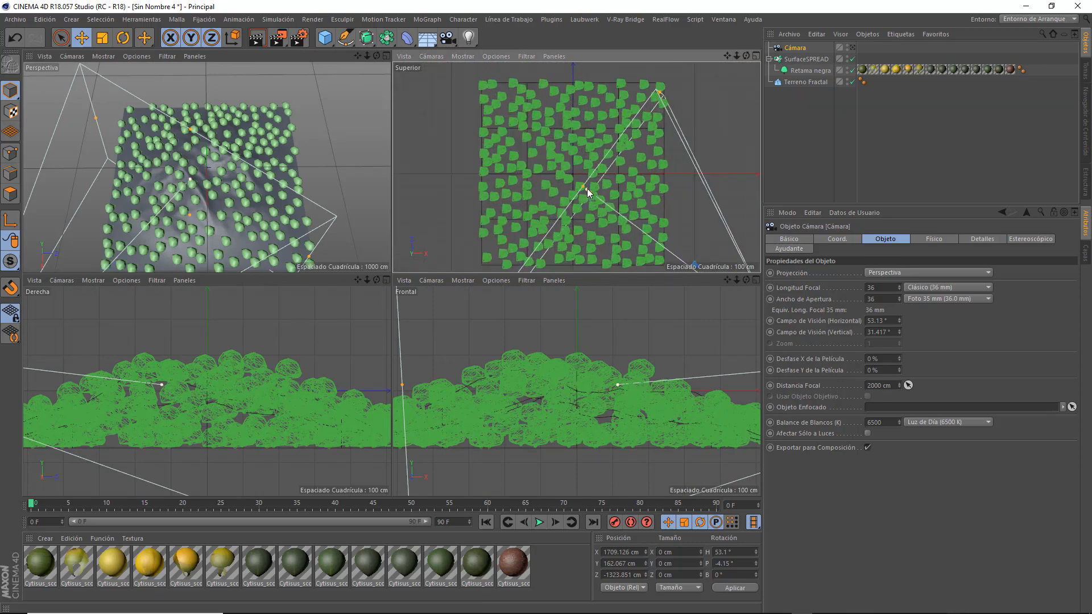
pyautogui.moveTo(585, 188); pyautogui.dragTo(454, 74)
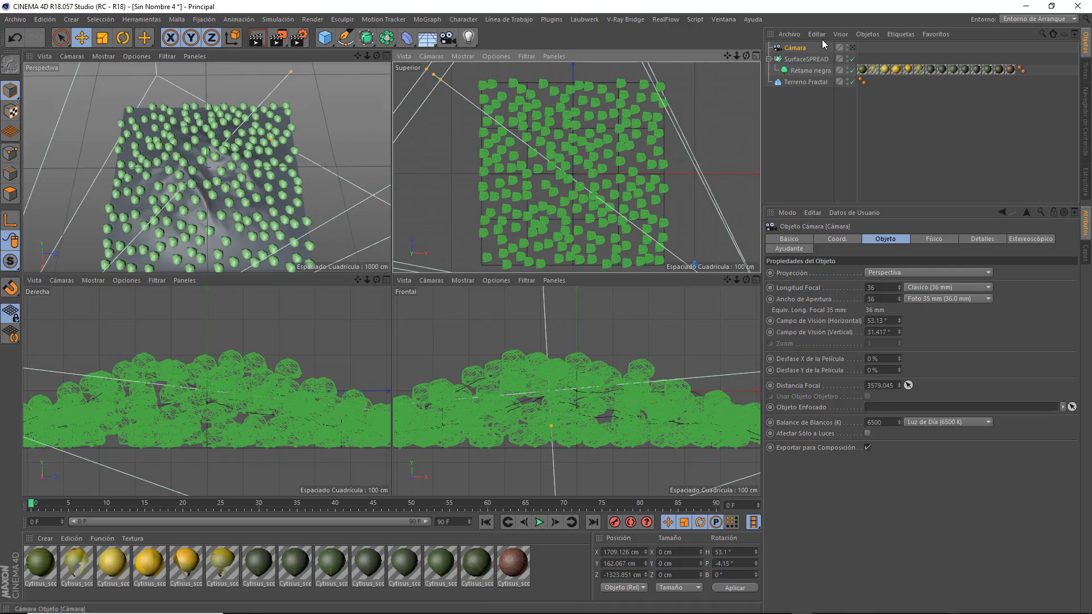
# Narrow the camera's field of view by setting its aperture width to 10 mm.
pyautogui.click(884, 298)
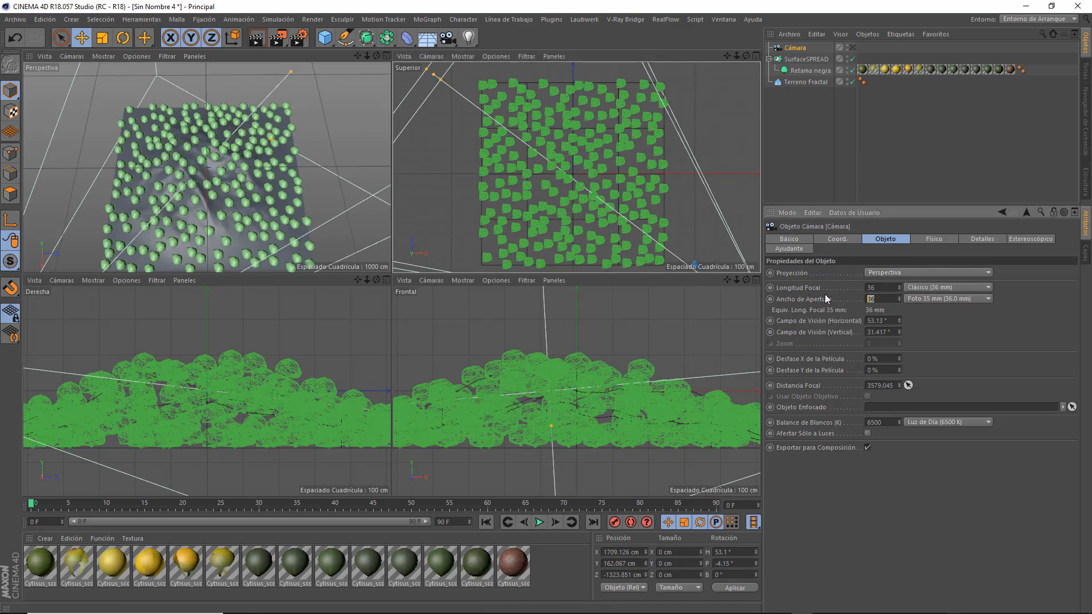
pyautogui.write('10')
pyautogui.press('Return')
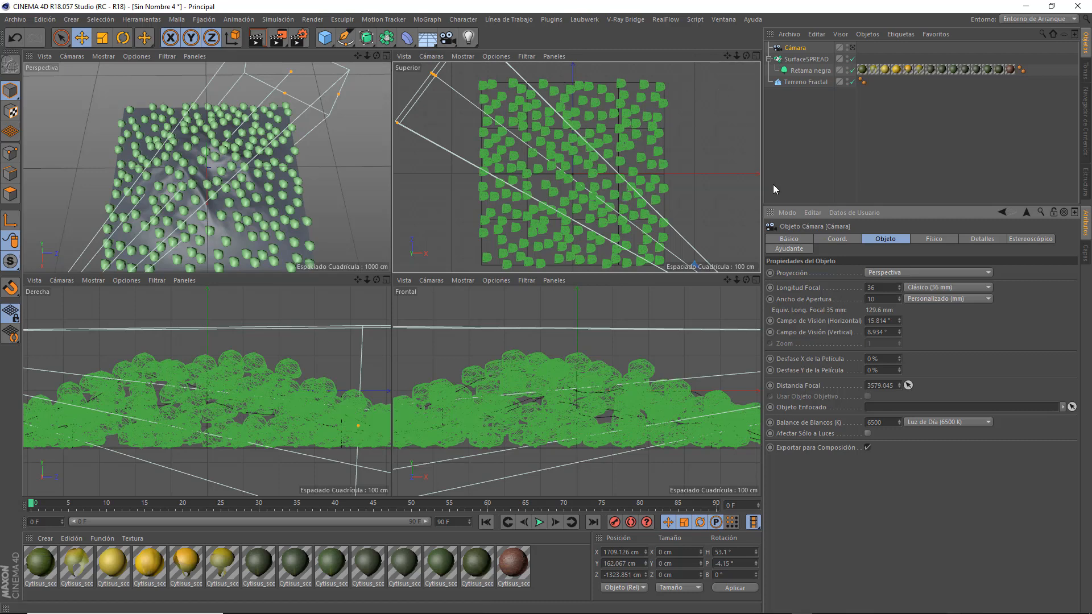
# Assign the scene camera to the SurfaceSPREAD's performance filters and enable the Camera cone filter.
pyautogui.click(805, 59)
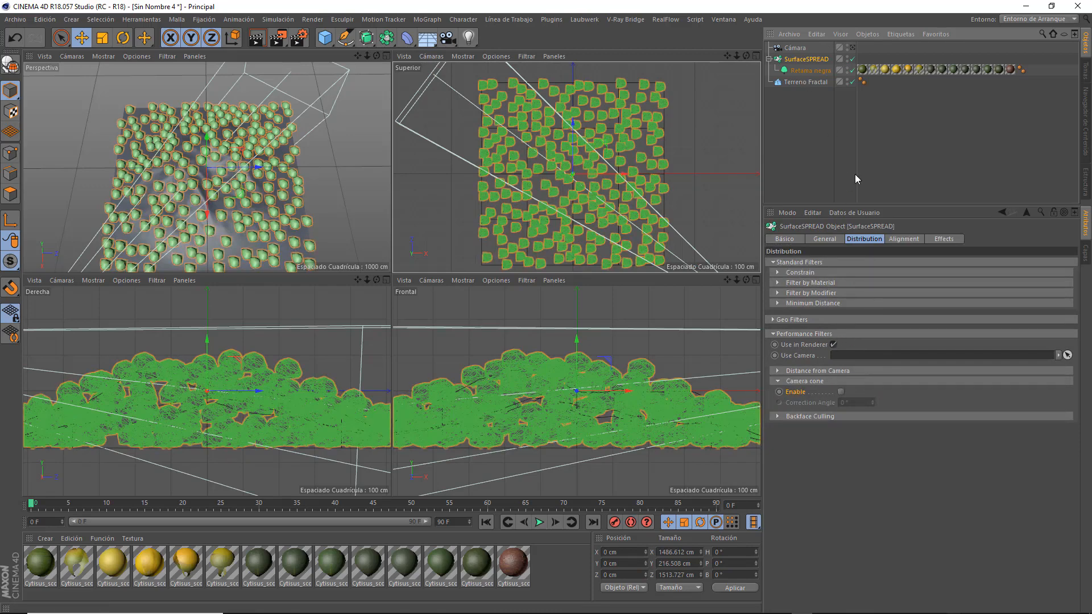
pyautogui.moveTo(795, 48); pyautogui.dragTo(887, 356)
pyautogui.click(778, 370)
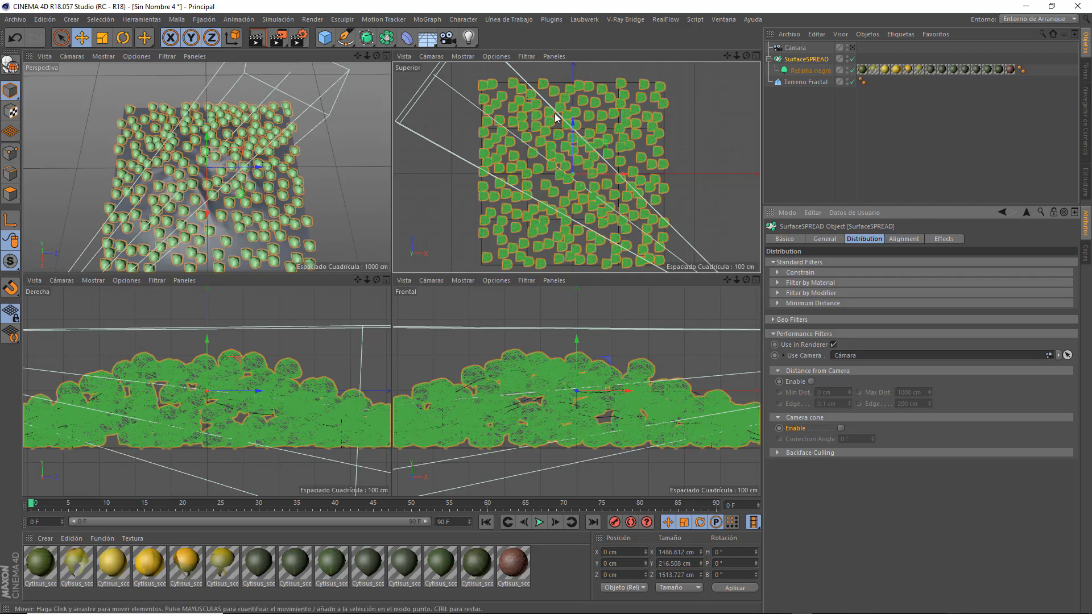
pyautogui.click(778, 370)
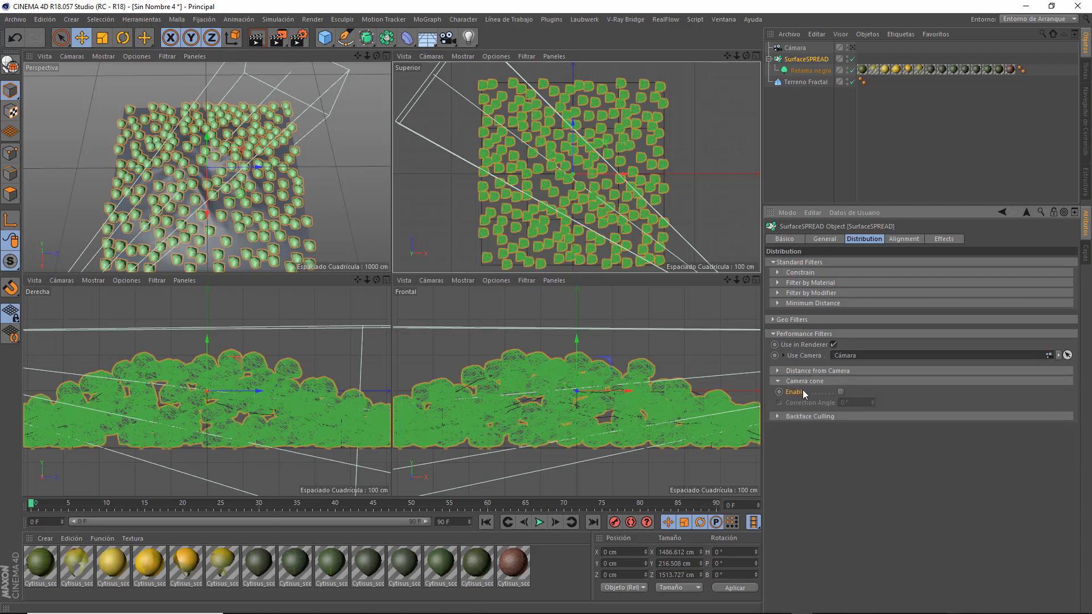
pyautogui.click(841, 393)
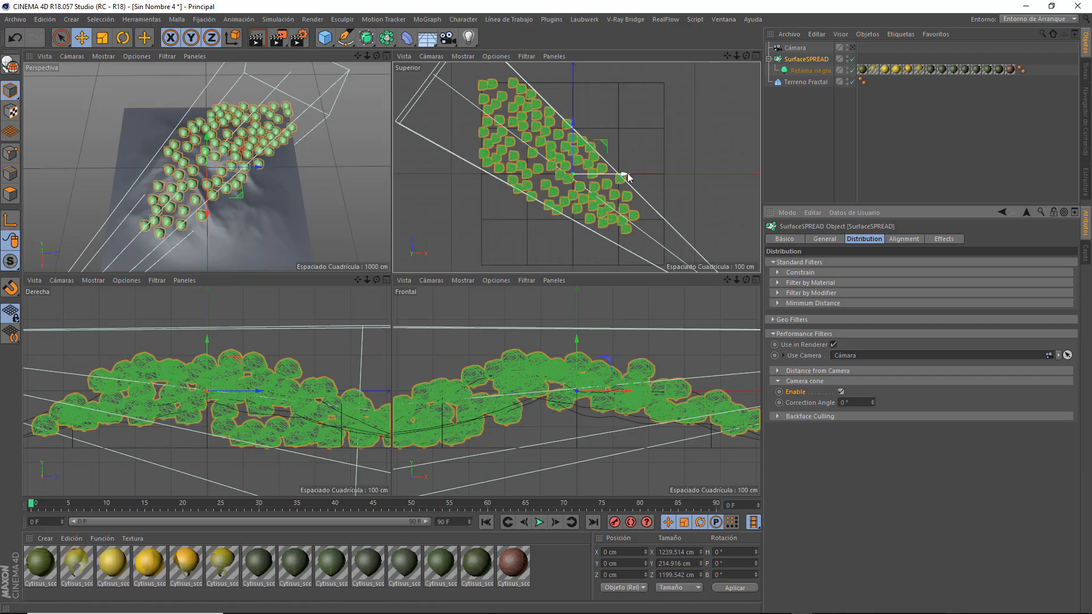
# Look through the camera, set its aperture width to 16.9 mm, and lower it to a height of about 78 cm.
pyautogui.click(851, 47)
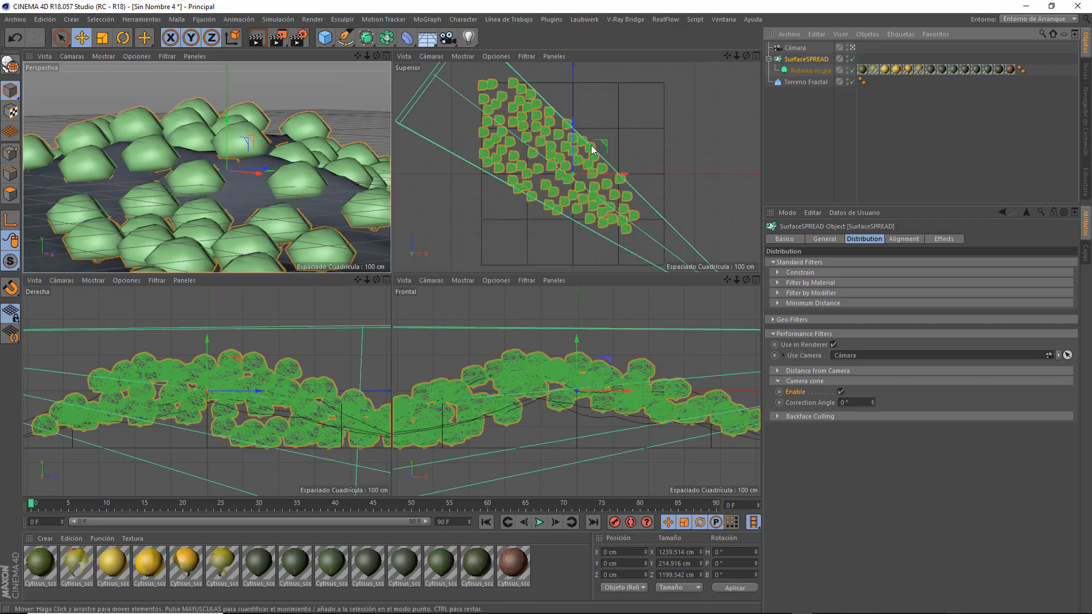
pyautogui.click(796, 48)
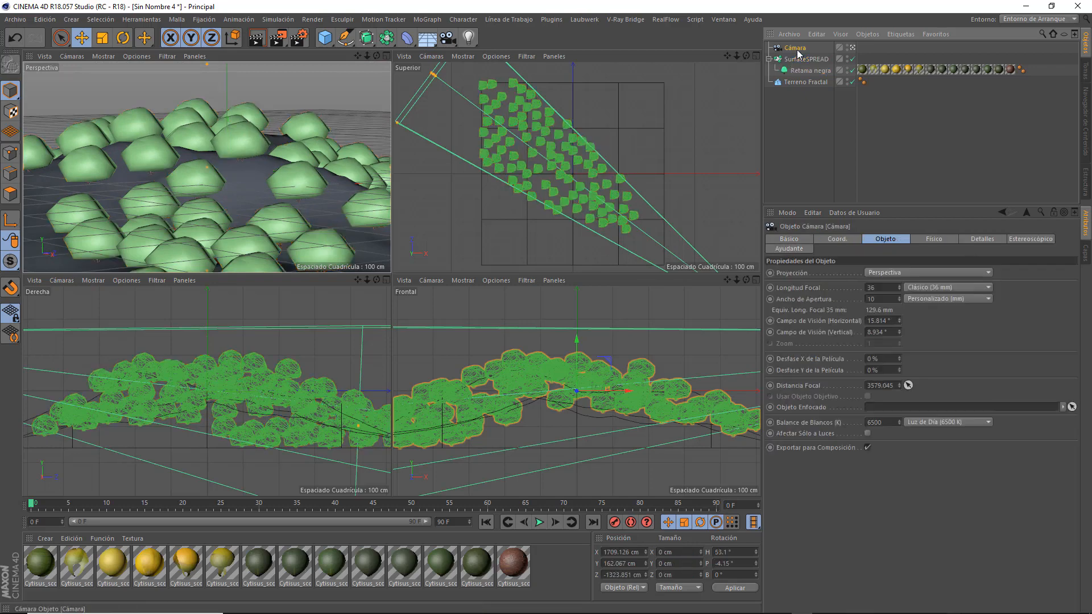
pyautogui.moveTo(898, 295); pyautogui.dragTo(899, 230)
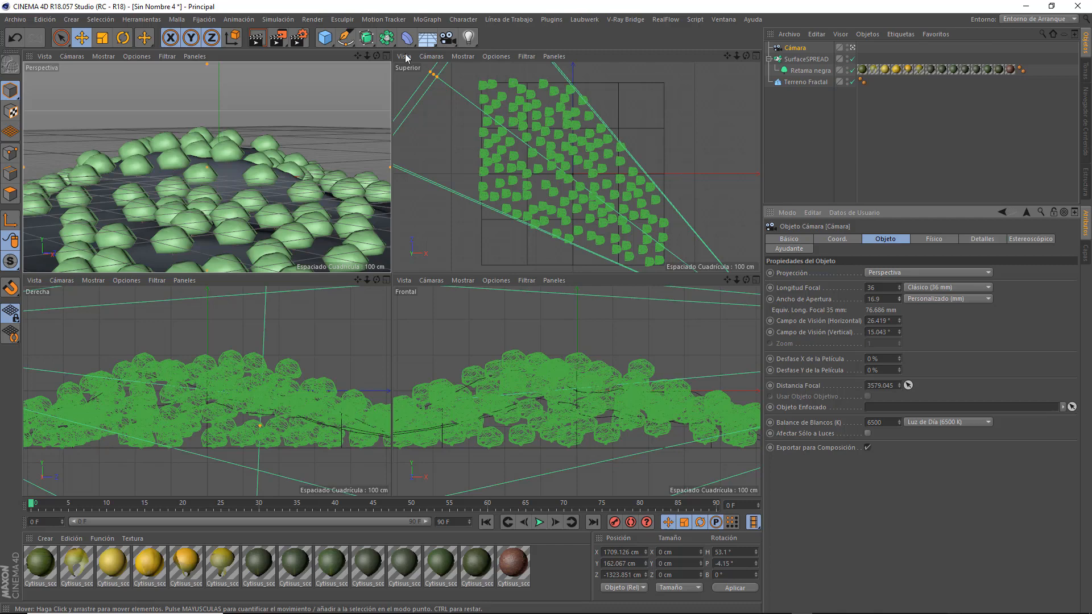
pyautogui.moveTo(357, 56); pyautogui.dragTo(358, 76)
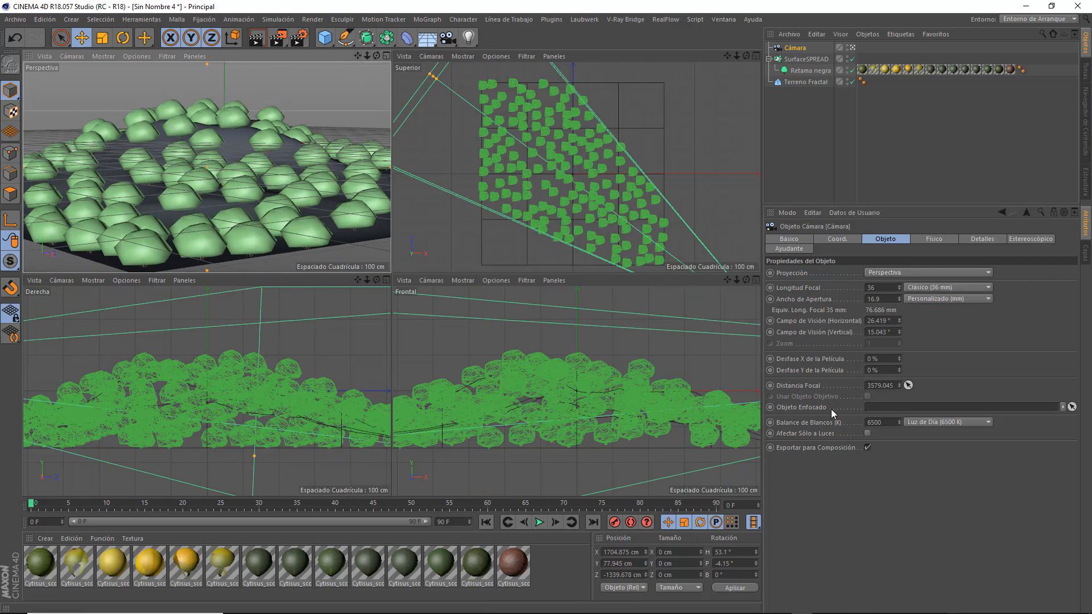
# Enable Backface Culling for the SurfaceSPREAD, switching it off and on again to compare the clone distribution.
pyautogui.click(817, 60)
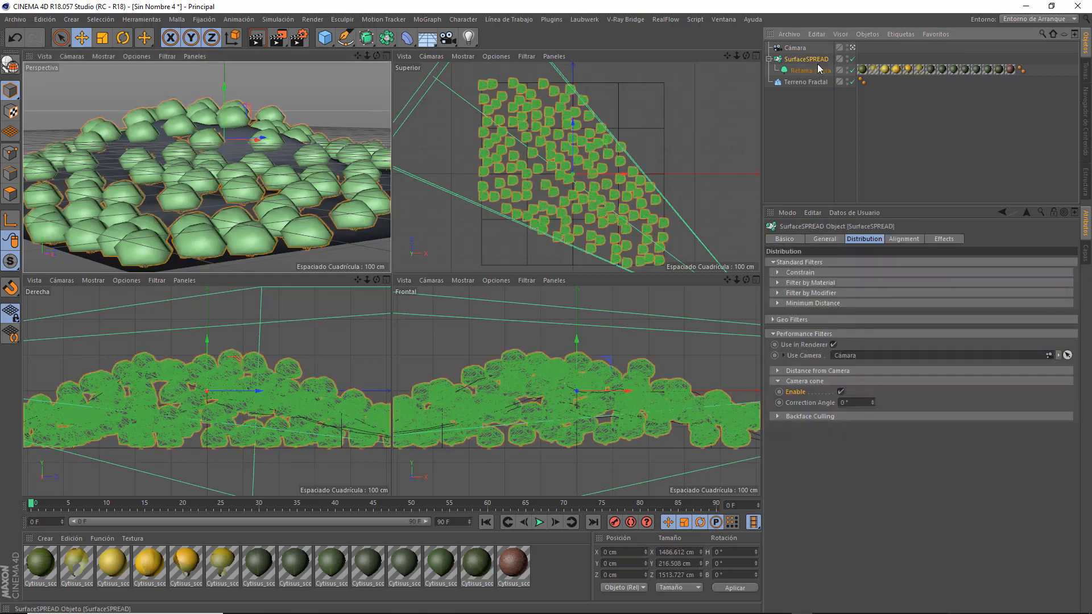
pyautogui.click(777, 416)
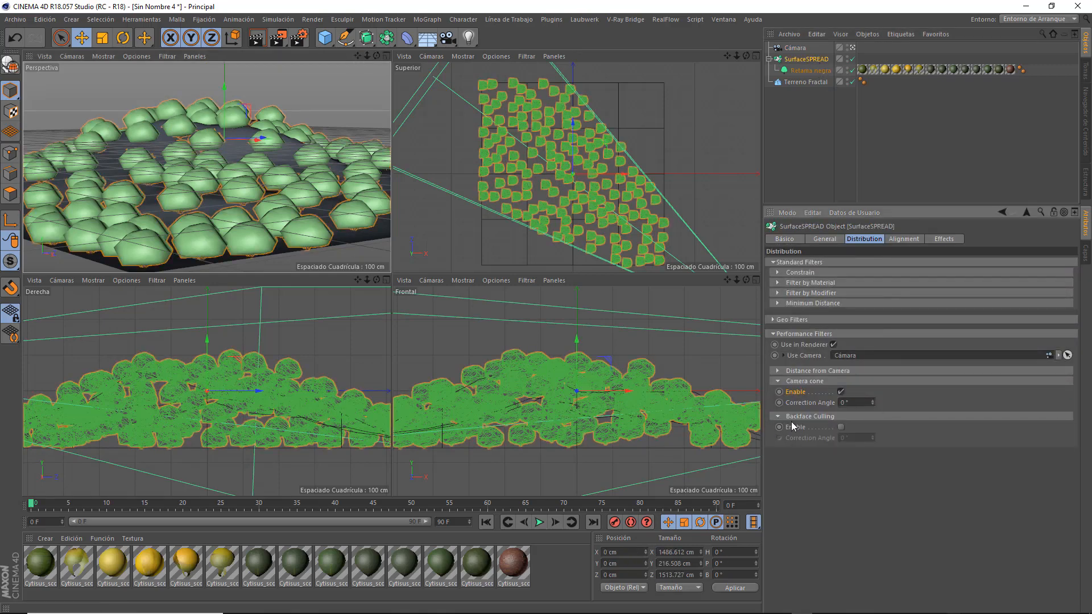
pyautogui.click(839, 427)
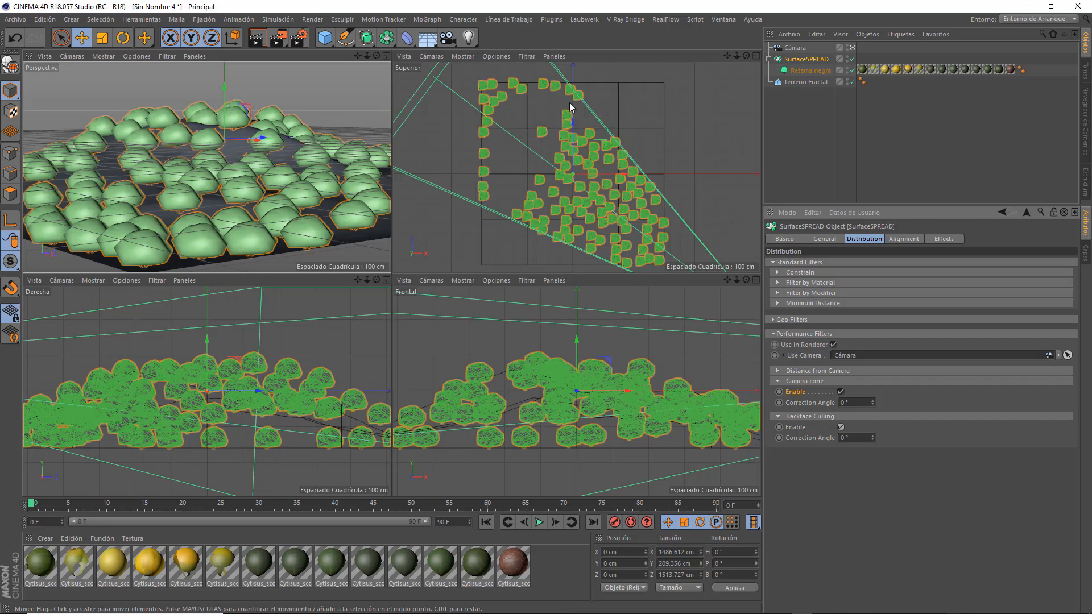
pyautogui.click(840, 427)
pyautogui.click(841, 428)
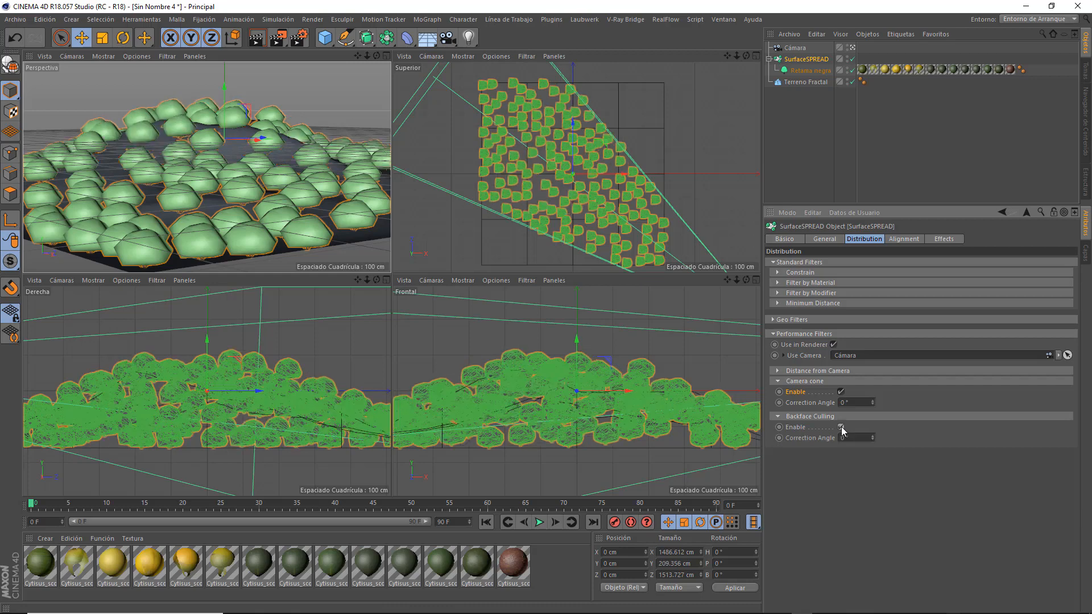
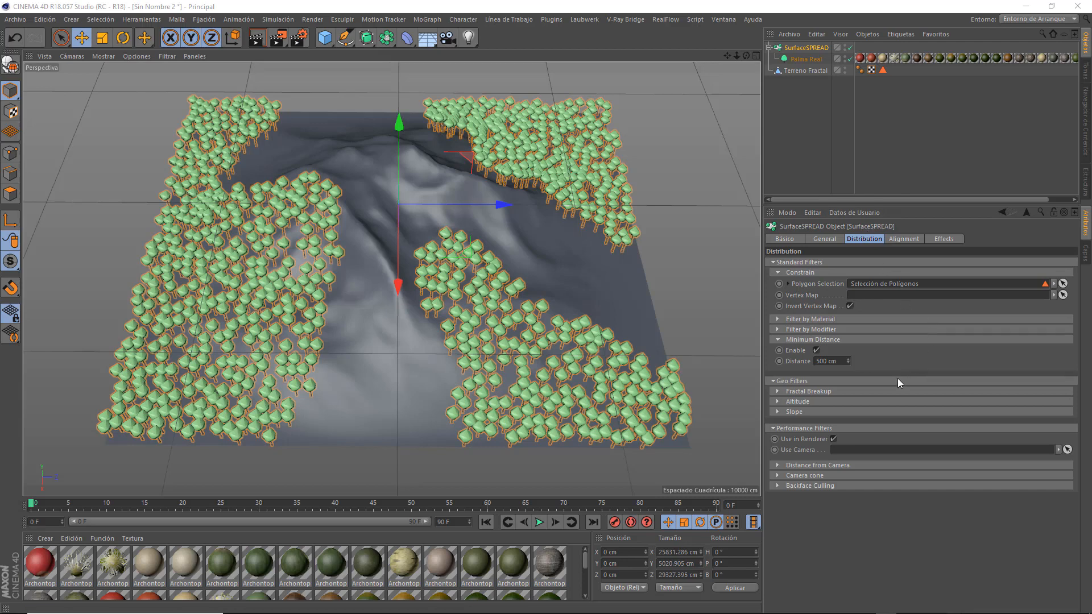
# Enable the SurfaceSPREAD's minimum altitude filter, try it at 49 cm with a 15 cm edge, and disable it.
pyautogui.click(777, 401)
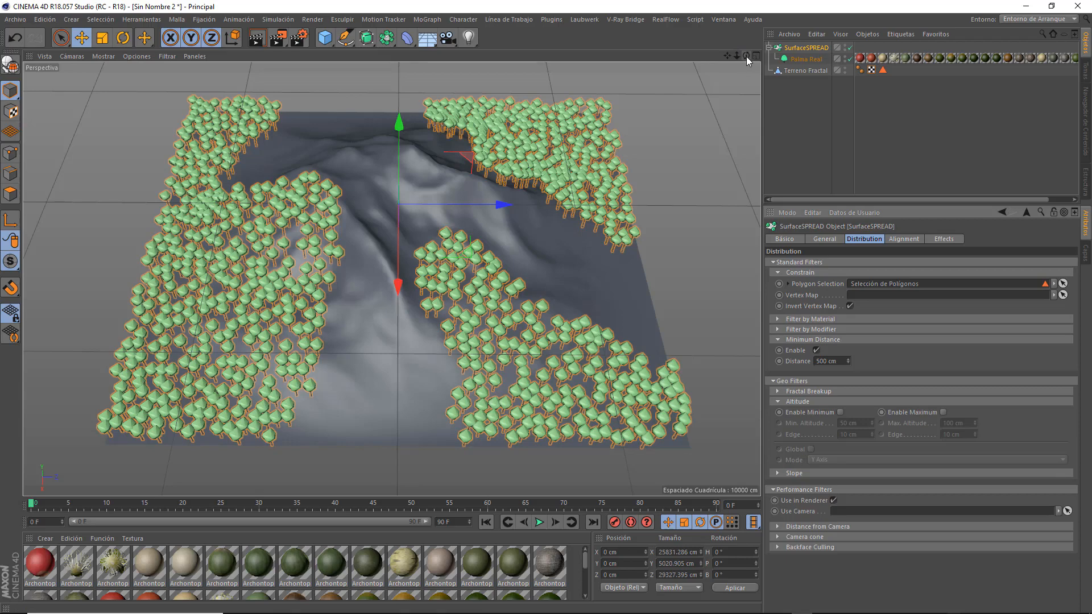
pyautogui.moveTo(746, 57); pyautogui.dragTo(750, 96)
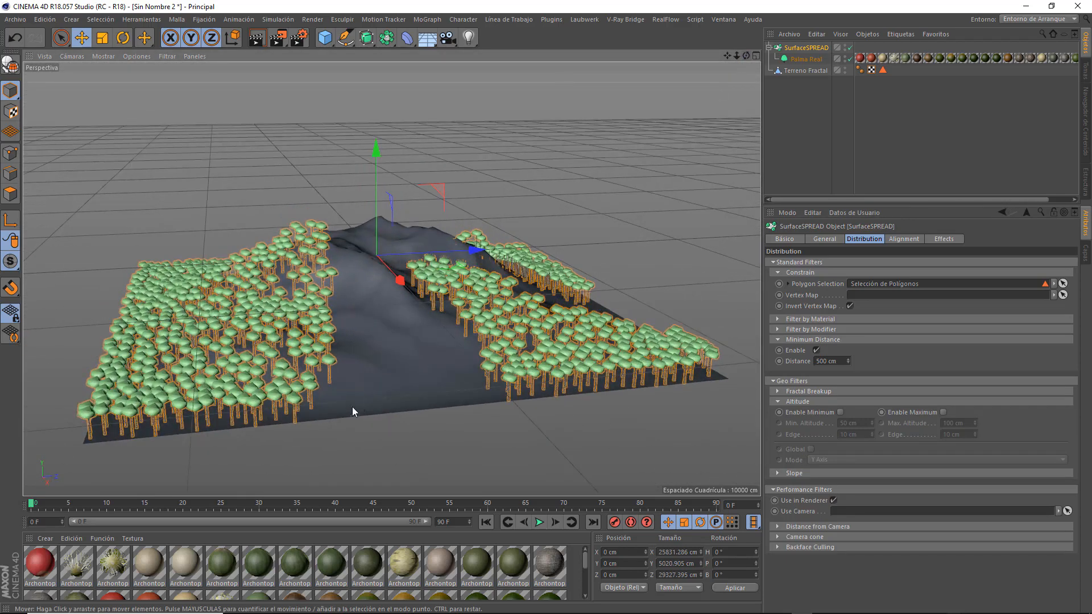
pyautogui.moveTo(746, 55); pyautogui.dragTo(735, 76)
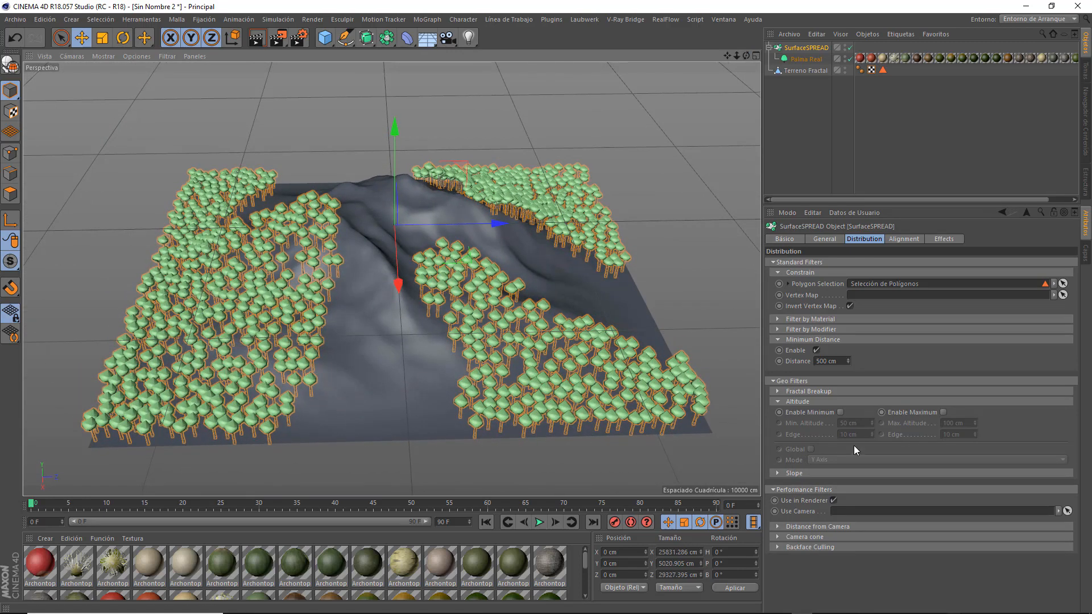
pyautogui.click(841, 412)
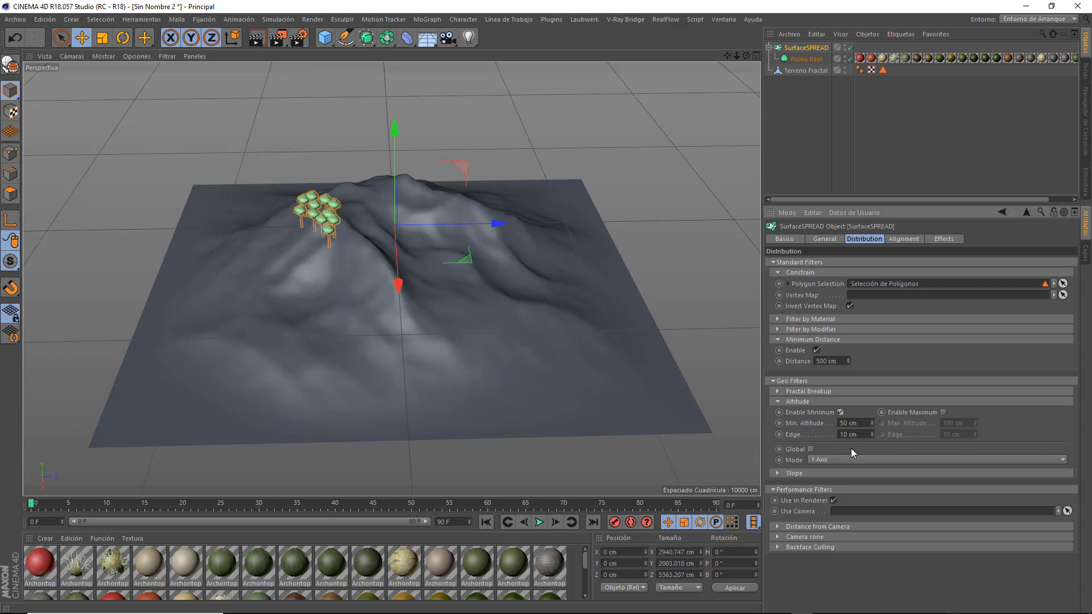
pyautogui.click(942, 413)
pyautogui.click(943, 412)
pyautogui.click(872, 421)
pyautogui.click(840, 412)
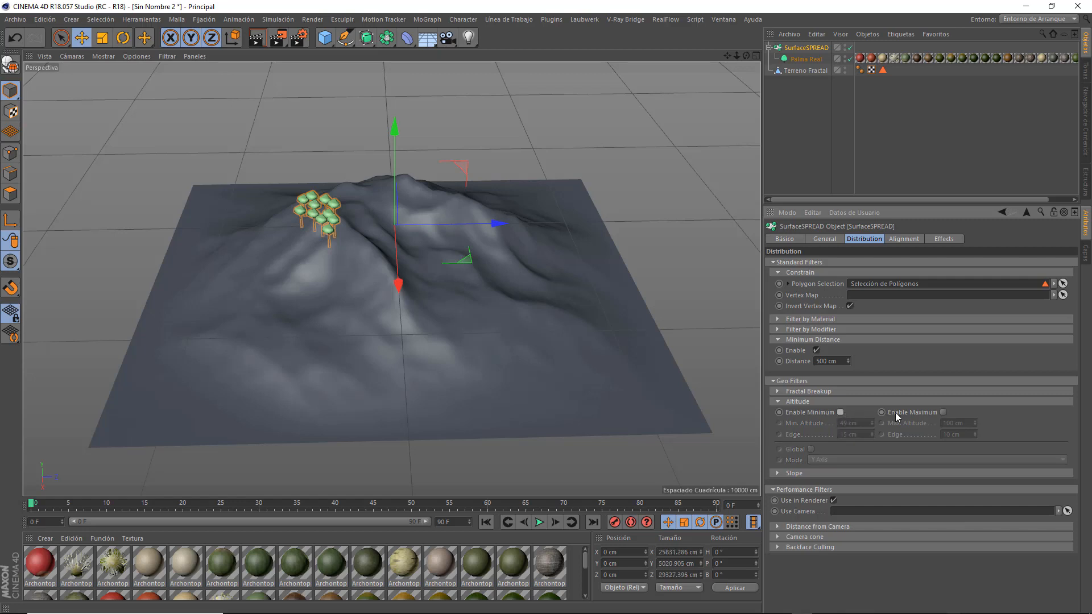
# Enable the SurfaceSPREAD's maximum altitude filter with a 7 cm edge, trying limits of 500 cm and 10 cm.
pyautogui.click(943, 411)
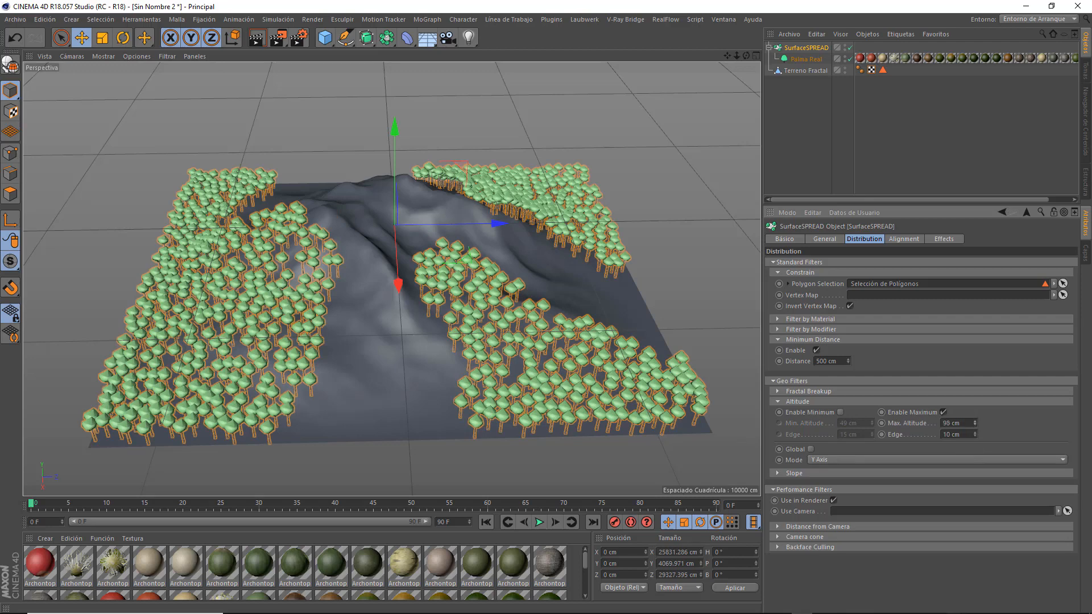
pyautogui.click(975, 421)
pyautogui.moveTo(966, 424); pyautogui.dragTo(931, 424)
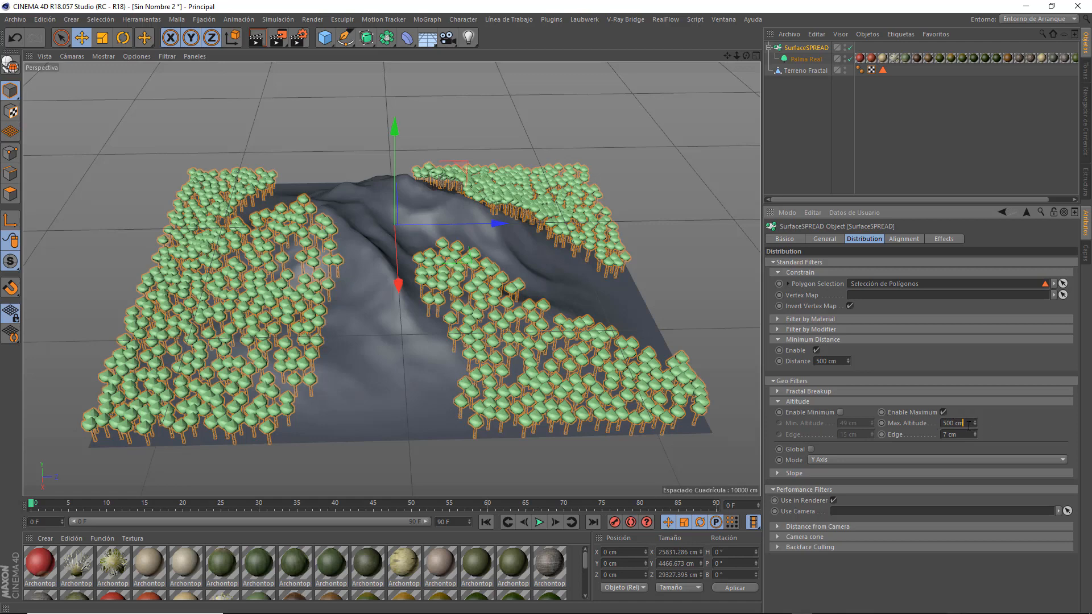
pyautogui.moveTo(964, 424); pyautogui.dragTo(927, 424)
pyautogui.write('10')
pyautogui.press('Return')
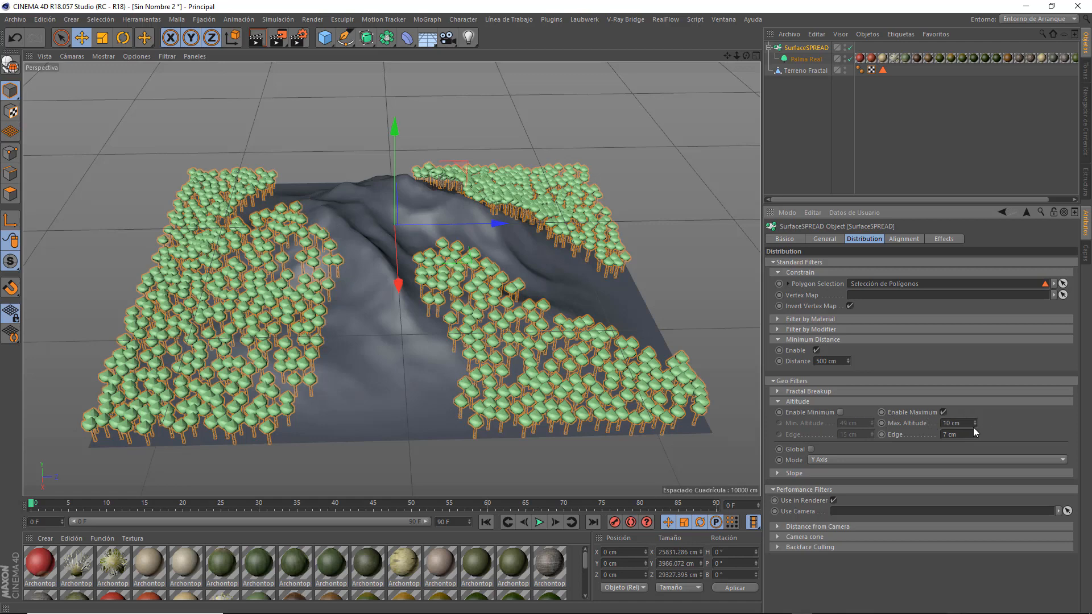
# Set the maximum altitude to 500 cm and switch the filter off and on to compare the distribution.
pyautogui.moveTo(961, 424); pyautogui.dragTo(939, 424)
pyautogui.write('500')
pyautogui.press('Return')
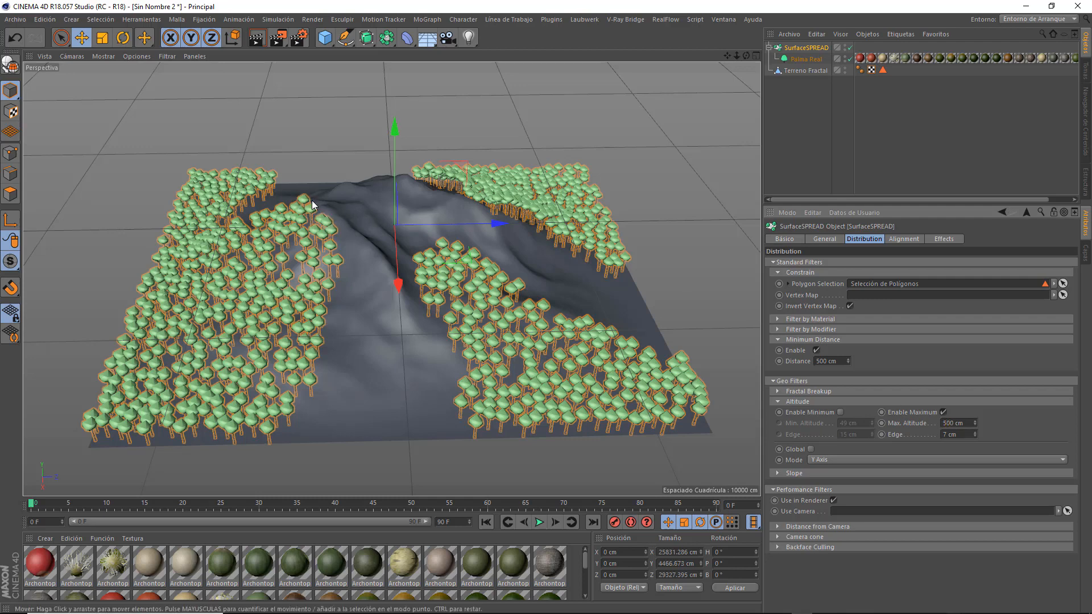
pyautogui.click(942, 413)
pyautogui.click(942, 412)
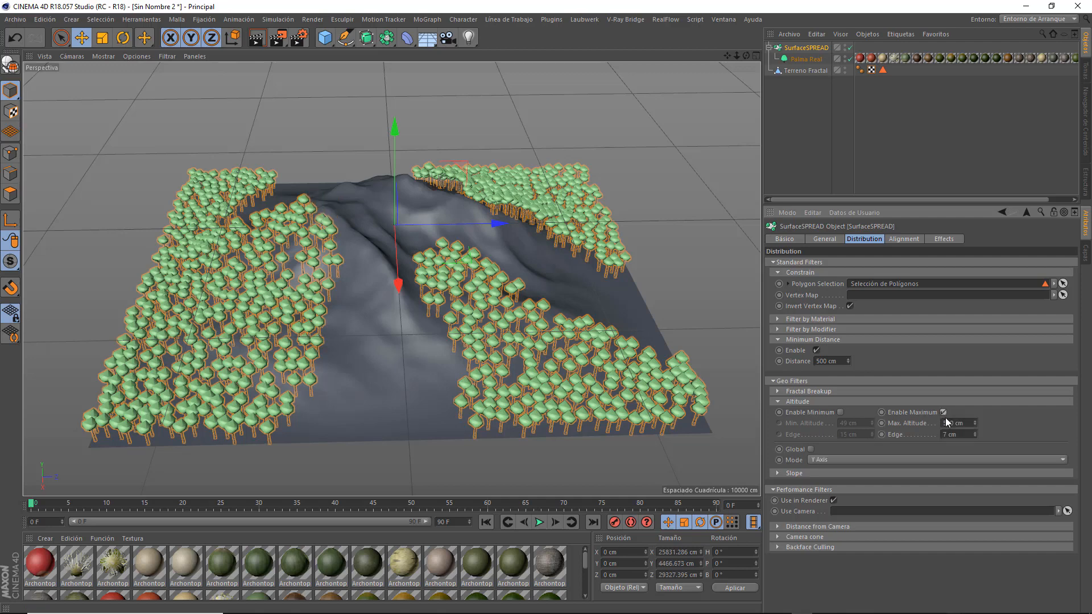
# Try maximum altitudes of 5000 cm and 2500 cm, and set the limit back to 500 cm.
pyautogui.moveTo(966, 423); pyautogui.dragTo(934, 423)
pyautogui.write('5000')
pyautogui.press('Return')
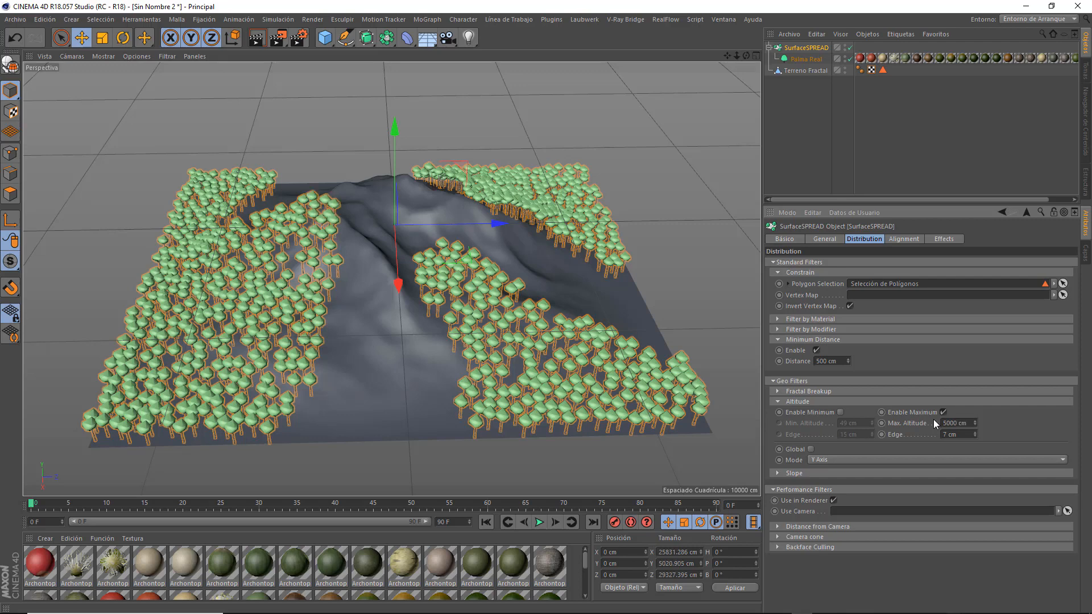
pyautogui.moveTo(968, 423); pyautogui.dragTo(921, 424)
pyautogui.write('2500')
pyautogui.press('Return')
pyautogui.moveTo(969, 422); pyautogui.dragTo(922, 424)
pyautogui.write('500')
pyautogui.press('Return')
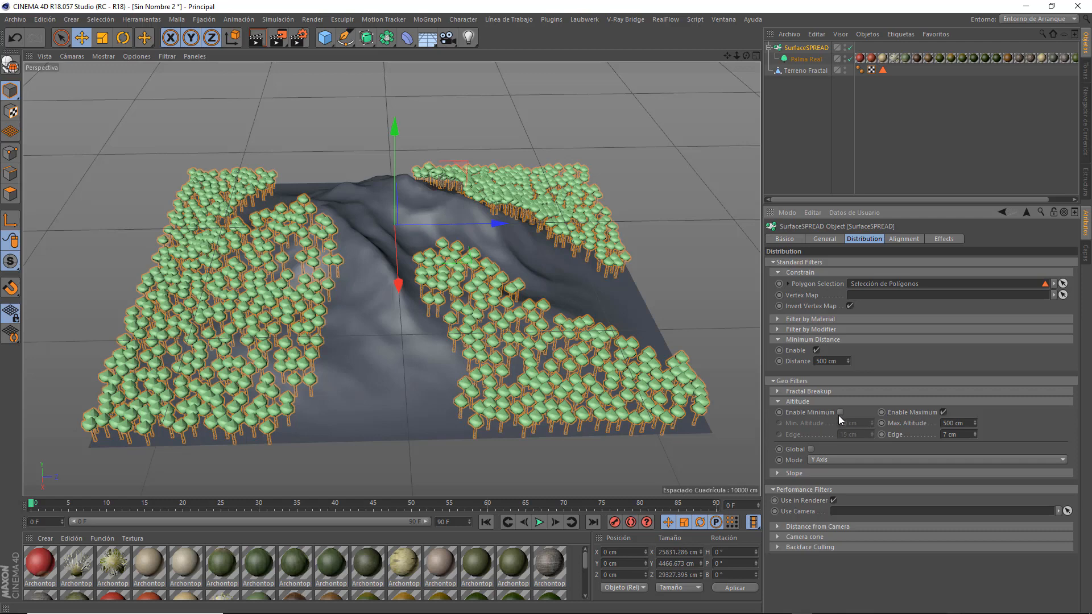
# Use only the minimum altitude filter, trying a minimum of 500 cm before setting it to 1 cm.
pyautogui.click(840, 413)
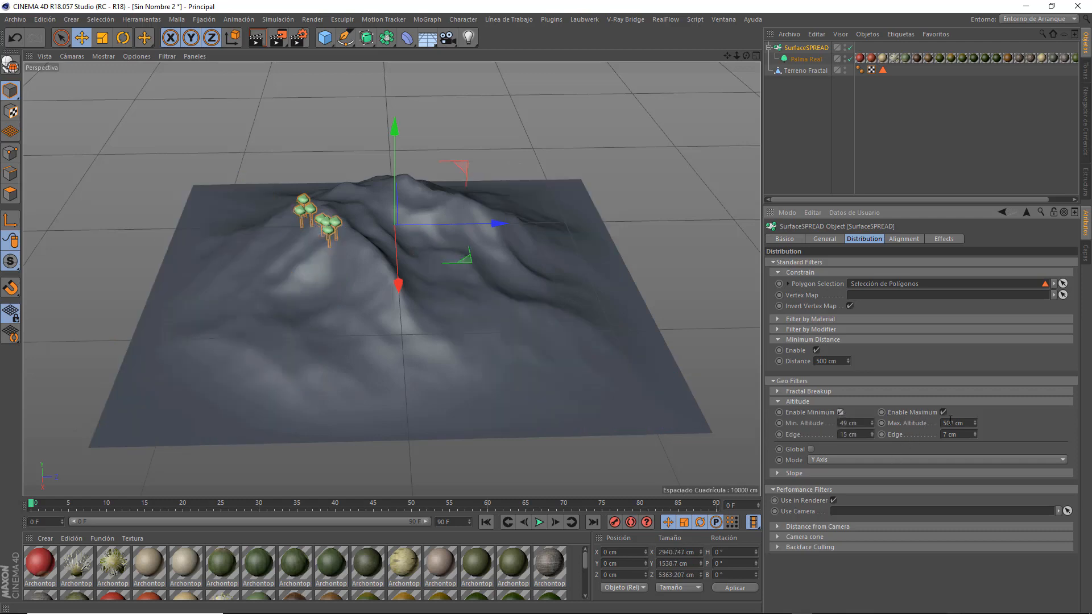
pyautogui.click(943, 412)
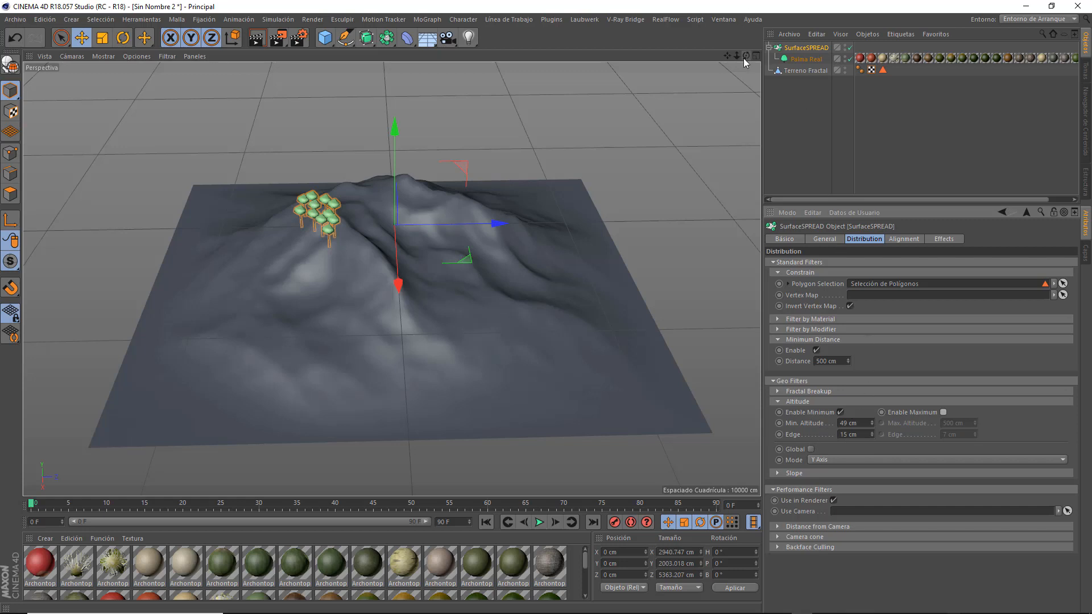
pyautogui.moveTo(746, 56)
pyautogui.mouseDown()
pyautogui.moveTo(762, 37)
pyautogui.moveTo(746, 38)
pyautogui.mouseUp()
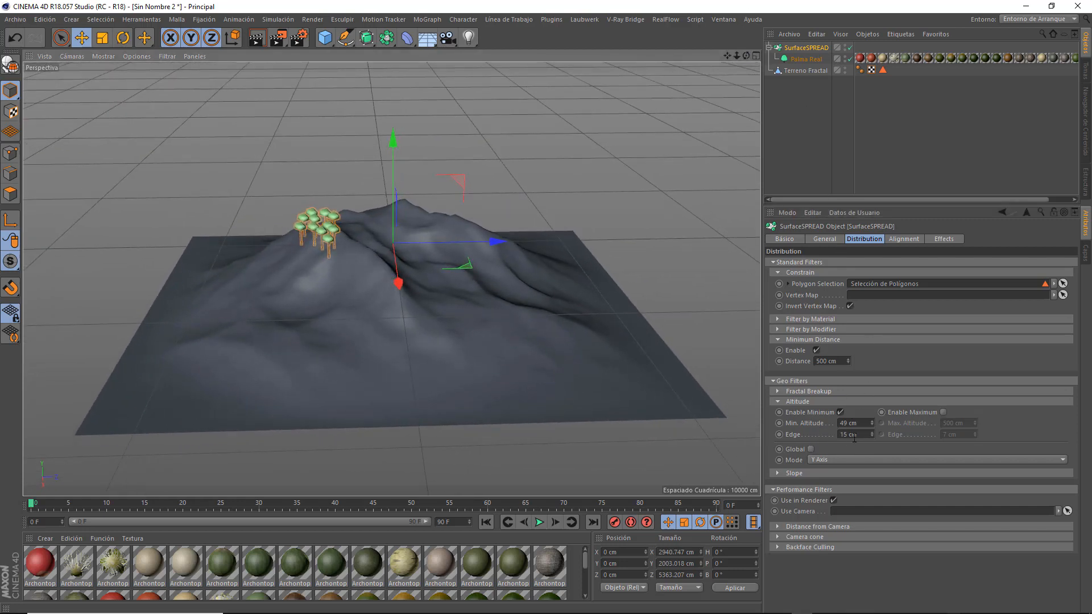
pyautogui.moveTo(871, 424); pyautogui.dragTo(805, 422)
pyautogui.write('500')
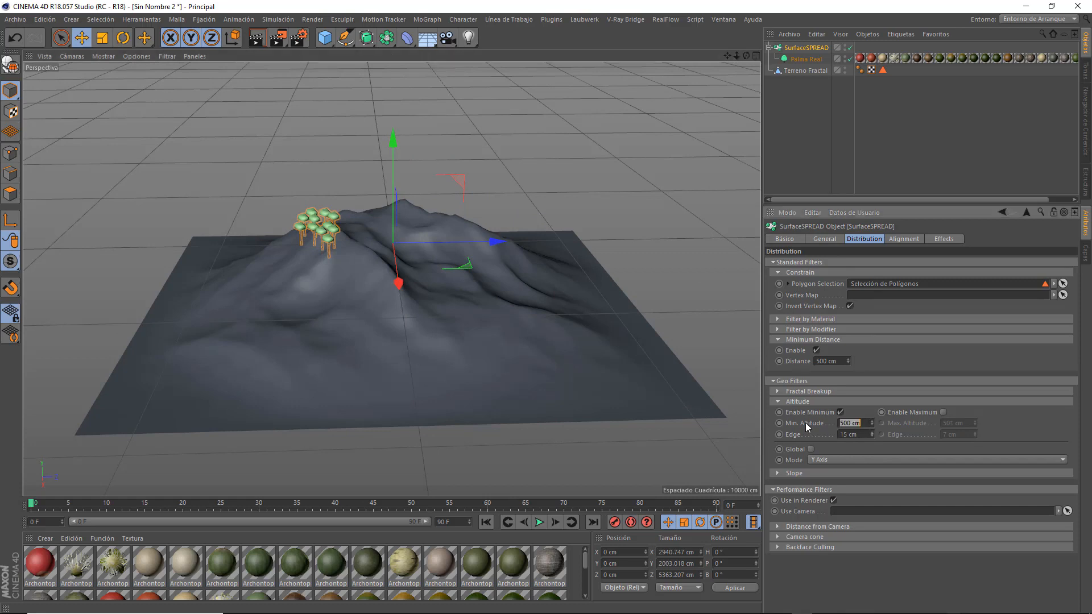
pyautogui.press('Return')
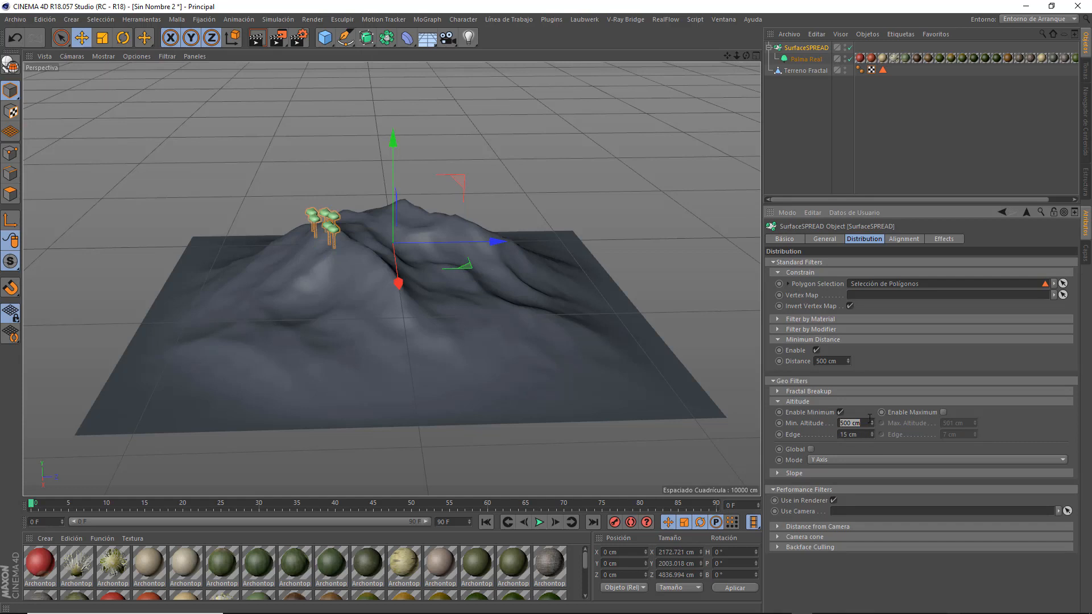
pyautogui.write('1')
pyautogui.press('Return')
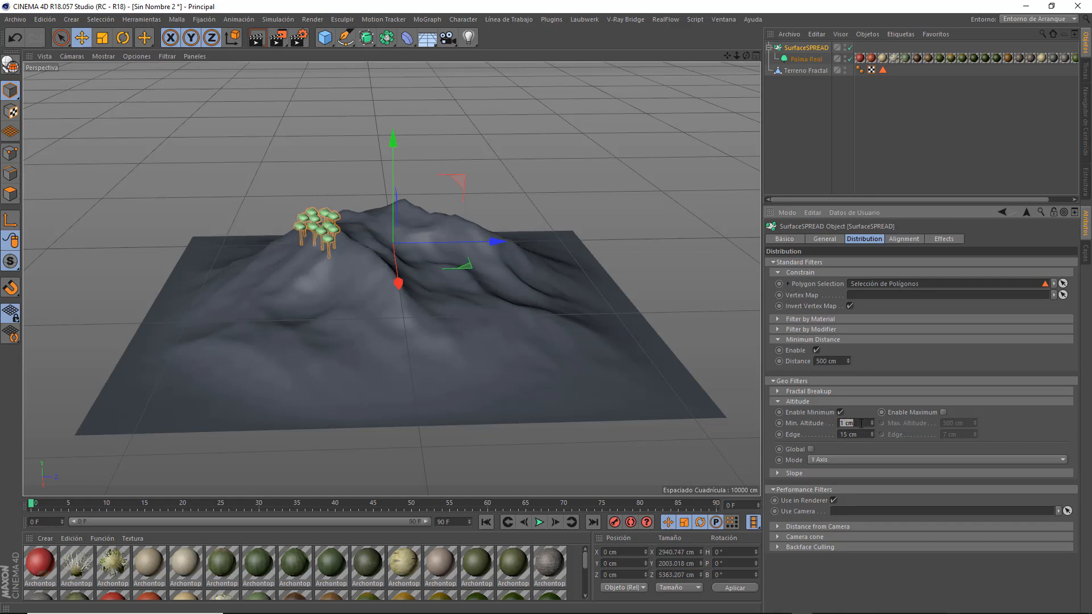
# Set the minimum altitude's edge to 500 cm and switch the filter off and on to compare the clones.
pyautogui.press('Tab')
pyautogui.write('500')
pyautogui.press('Return')
pyautogui.keyDown('alt'); pyautogui.moveTo(396, 279); pyautogui.dragTo(488, 276); pyautogui.keyUp('alt')
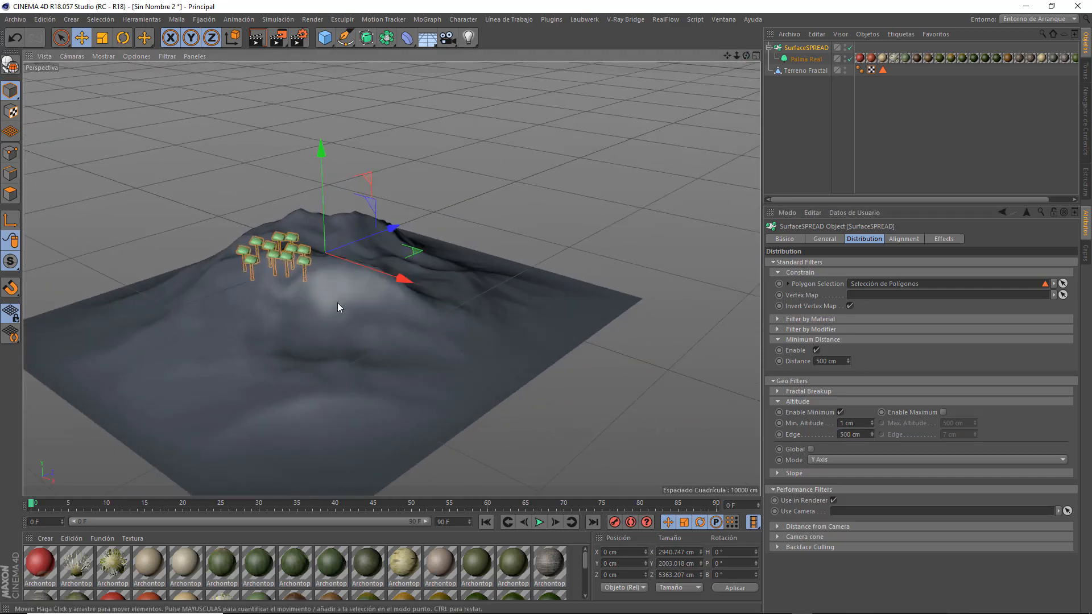
pyautogui.click(841, 413)
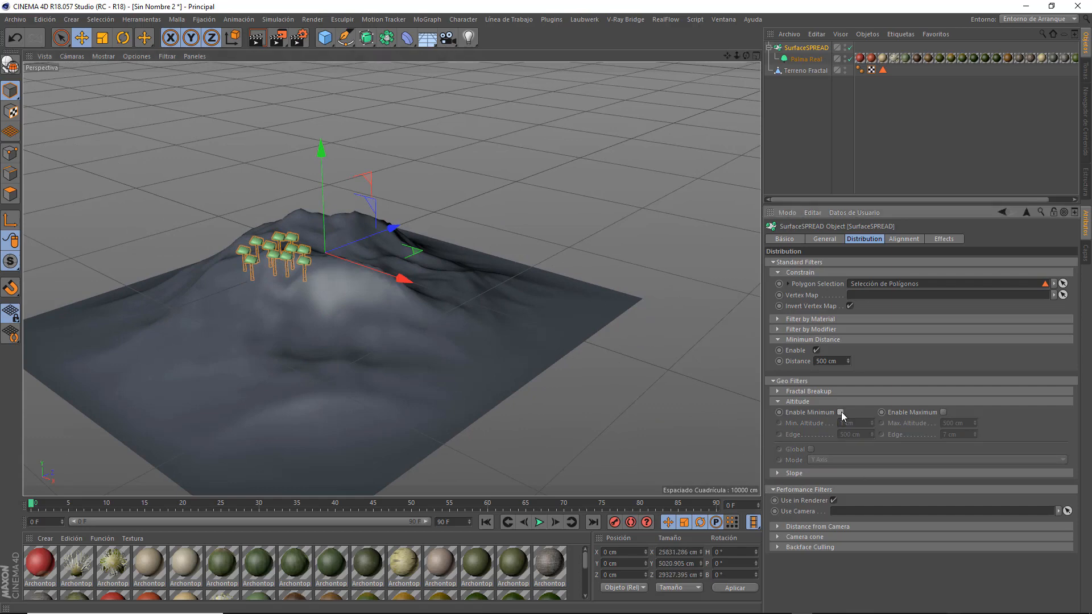
pyautogui.click(841, 413)
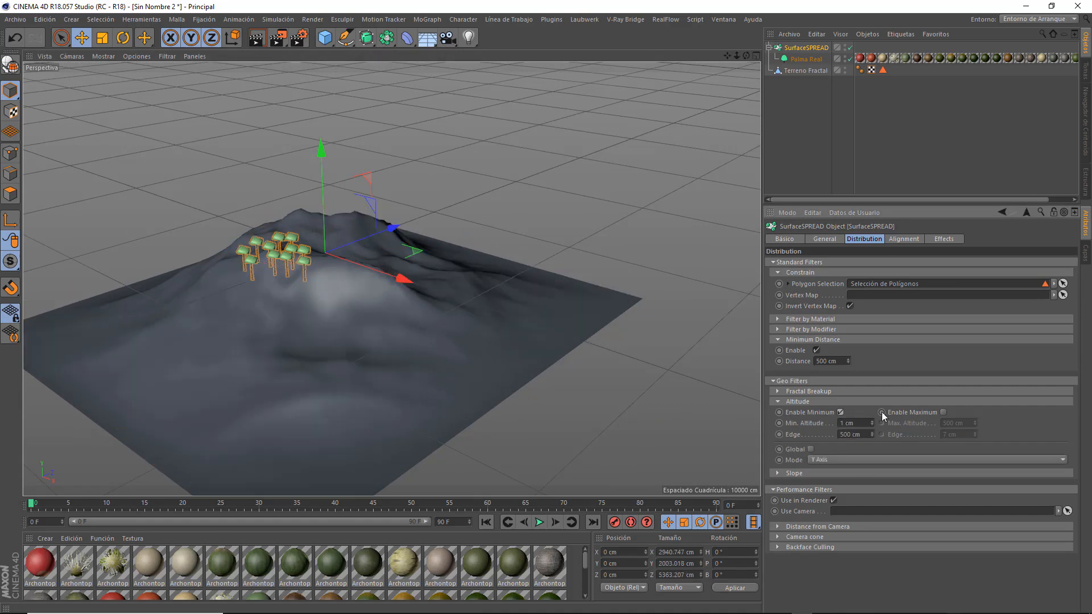
# Enable the maximum altitude filter, disable the minimum one, and inspect the palms' distribution over the terrain.
pyautogui.click(942, 412)
pyautogui.click(840, 413)
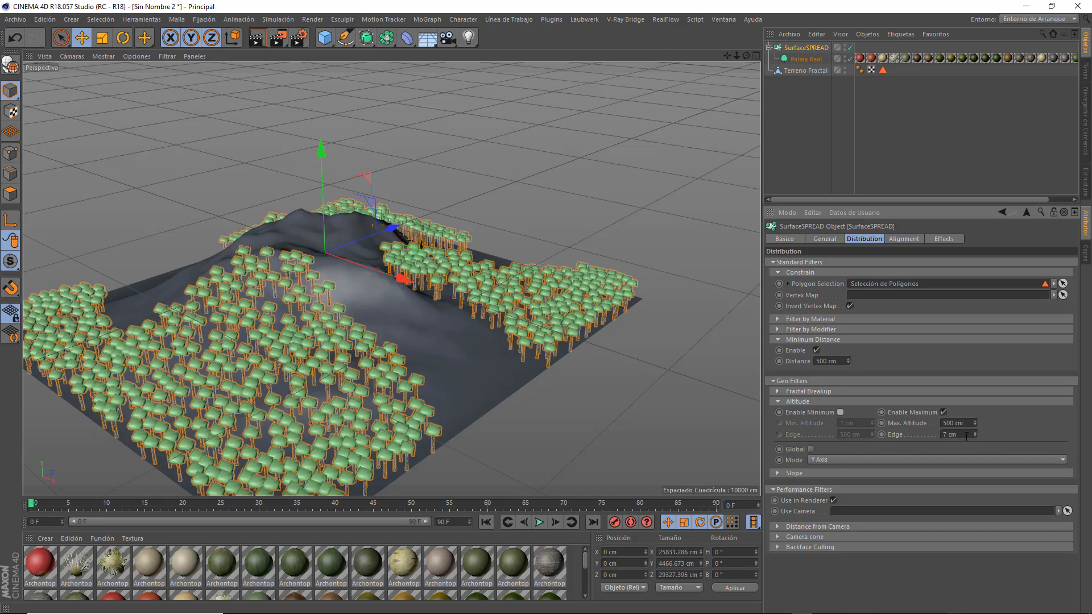
pyautogui.click(810, 449)
pyautogui.moveTo(964, 424); pyautogui.dragTo(875, 421)
pyautogui.moveTo(745, 55); pyautogui.dragTo(668, 55)
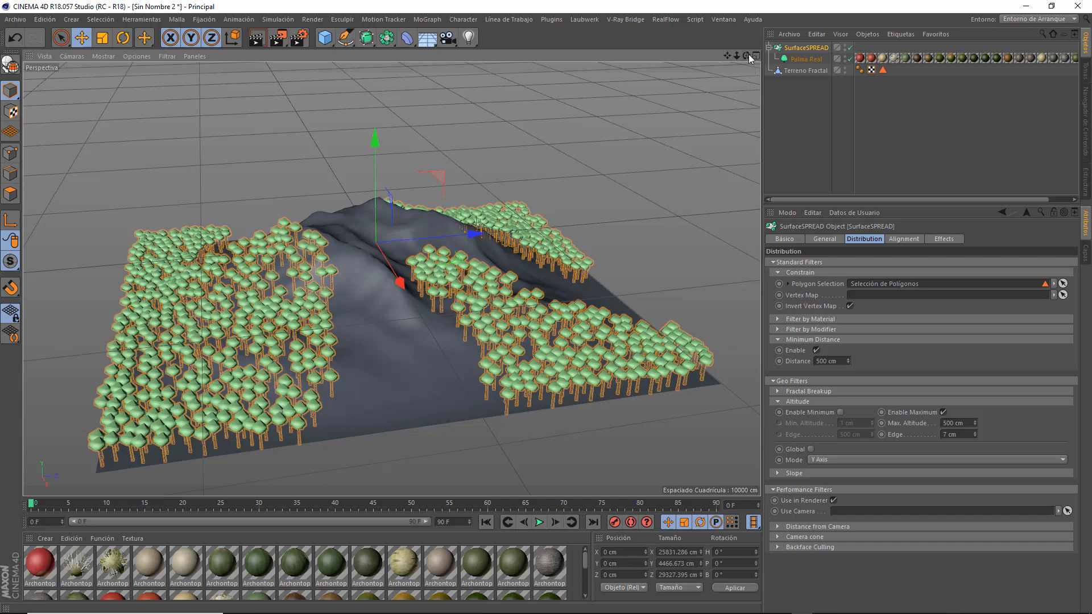
pyautogui.moveTo(746, 55)
pyautogui.mouseDown()
pyautogui.moveTo(680, 59)
pyautogui.moveTo(742, 50)
pyautogui.mouseUp()
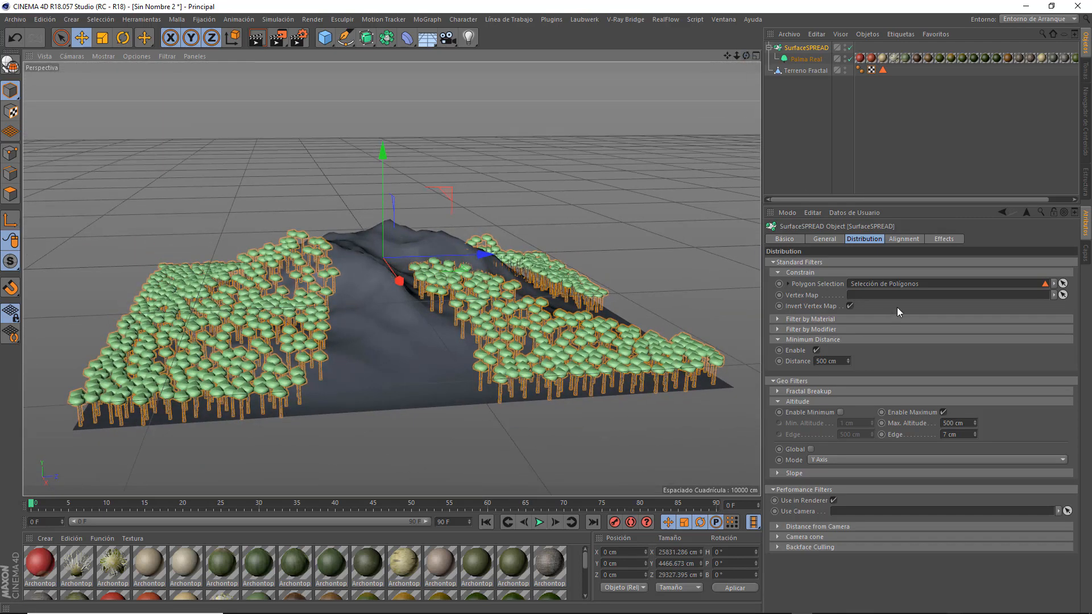
# Set the SurfaceSPREAD's Random Scale intensity to 58% and inspect the palms' size variation.
pyautogui.click(944, 239)
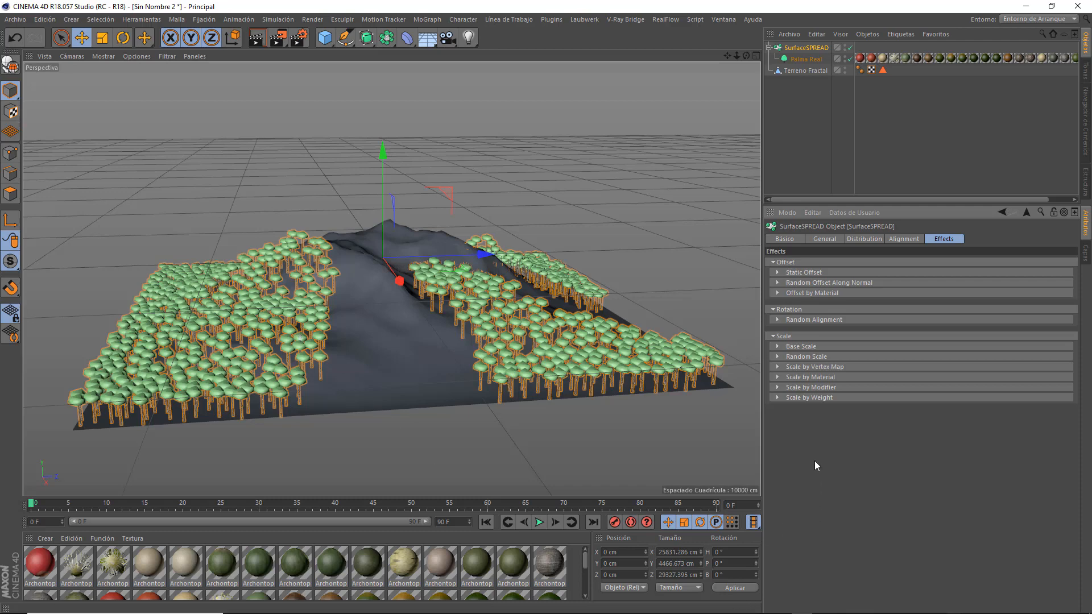
pyautogui.click(779, 356)
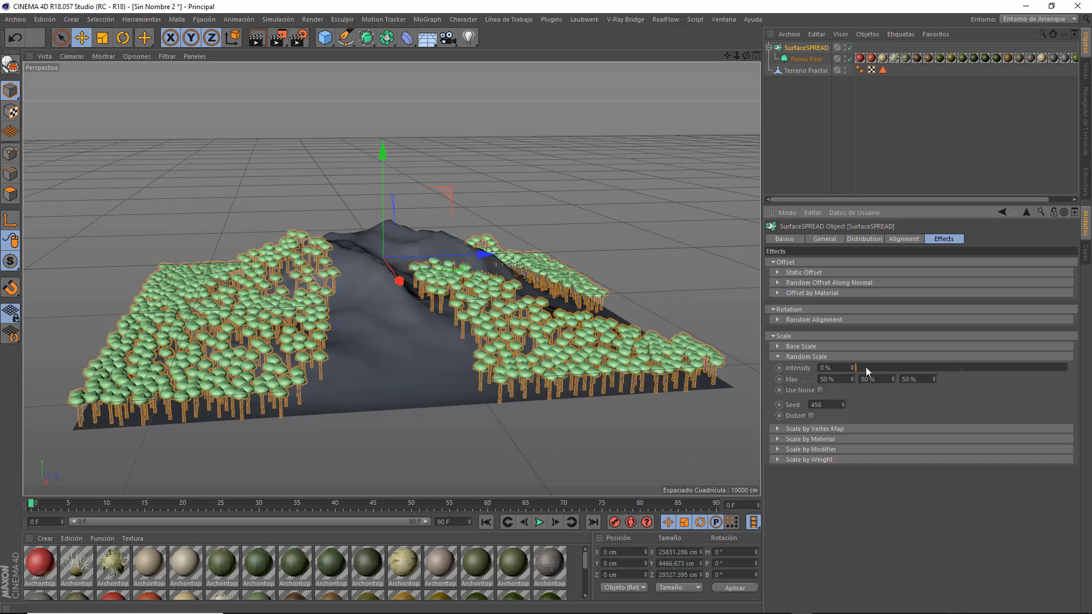
pyautogui.moveTo(866, 367); pyautogui.dragTo(960, 368)
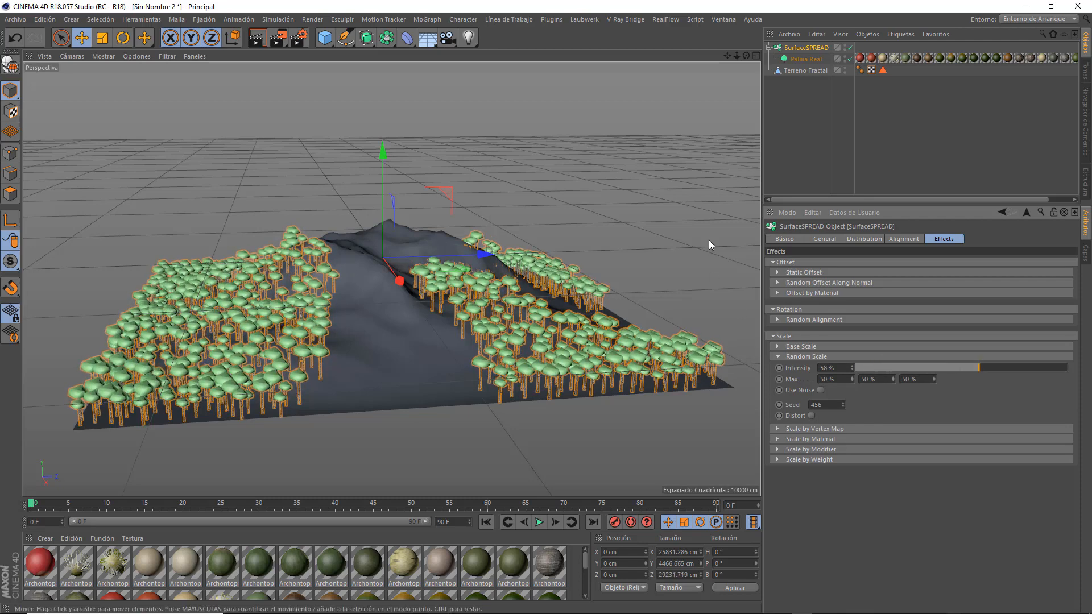
pyautogui.keyDown('alt'); pyautogui.moveTo(742, 73); pyautogui.dragTo(272, 342); pyautogui.keyUp('alt')
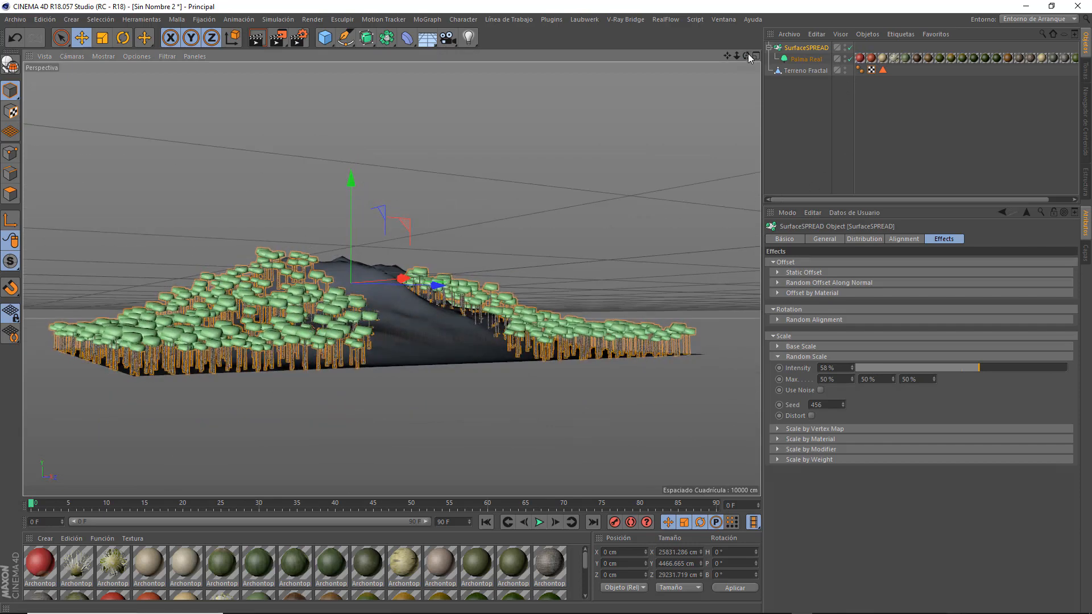
pyautogui.moveTo(746, 55); pyautogui.dragTo(719, 97)
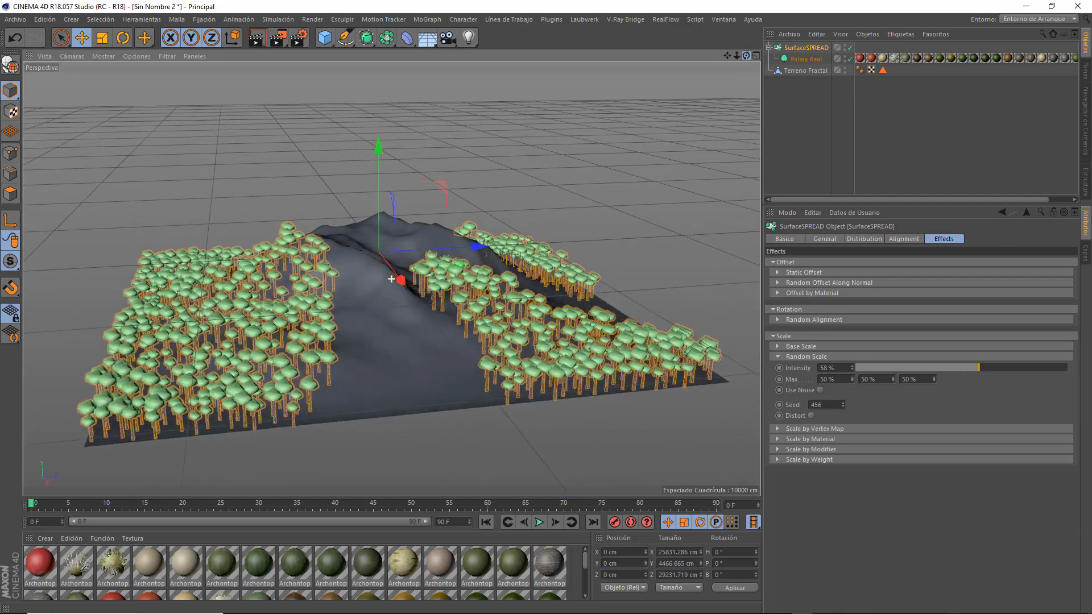
# Set the Random Alignment intensity to 62% and inspect the palms' rotation from several angles.
pyautogui.click(776, 320)
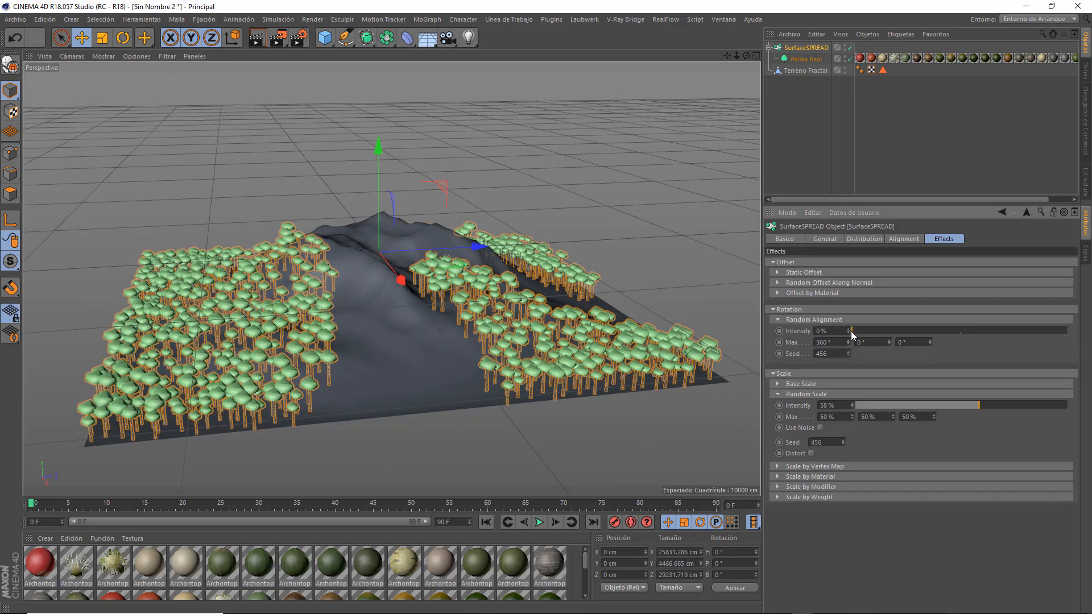
pyautogui.moveTo(860, 329); pyautogui.dragTo(984, 330)
pyautogui.moveTo(747, 55); pyautogui.dragTo(730, 128)
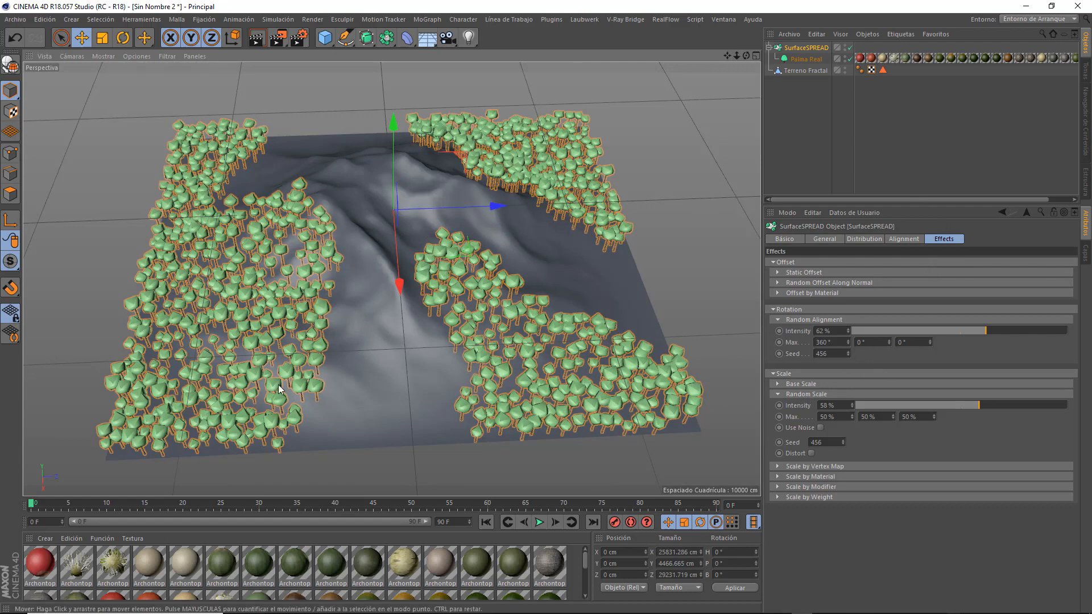
pyautogui.moveTo(746, 55); pyautogui.dragTo(668, 150)
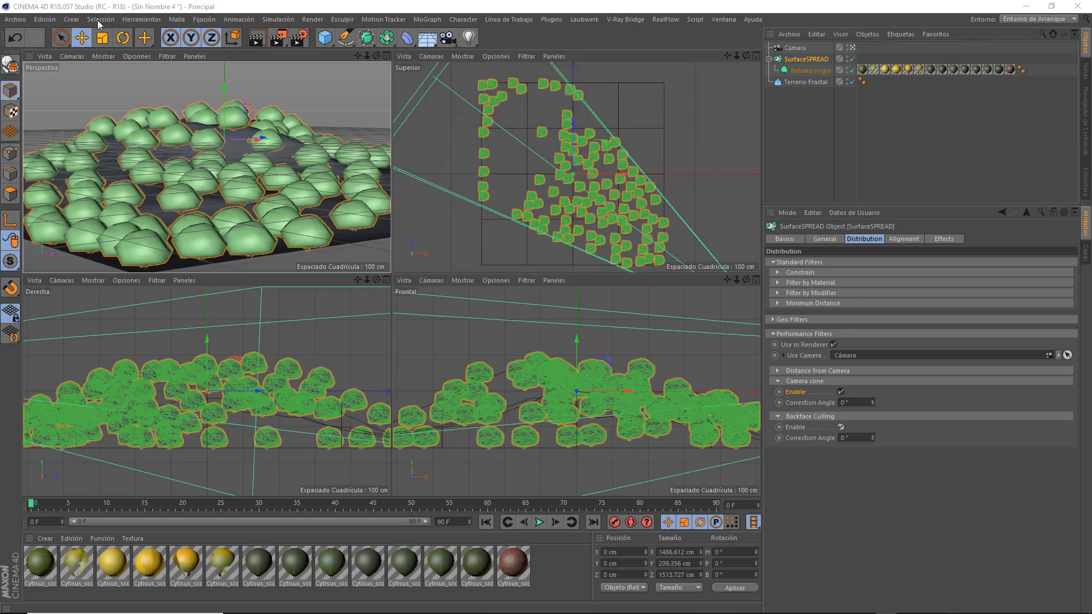
# Create a new project and add a fractal terrain object to it.
pyautogui.click(15, 19)
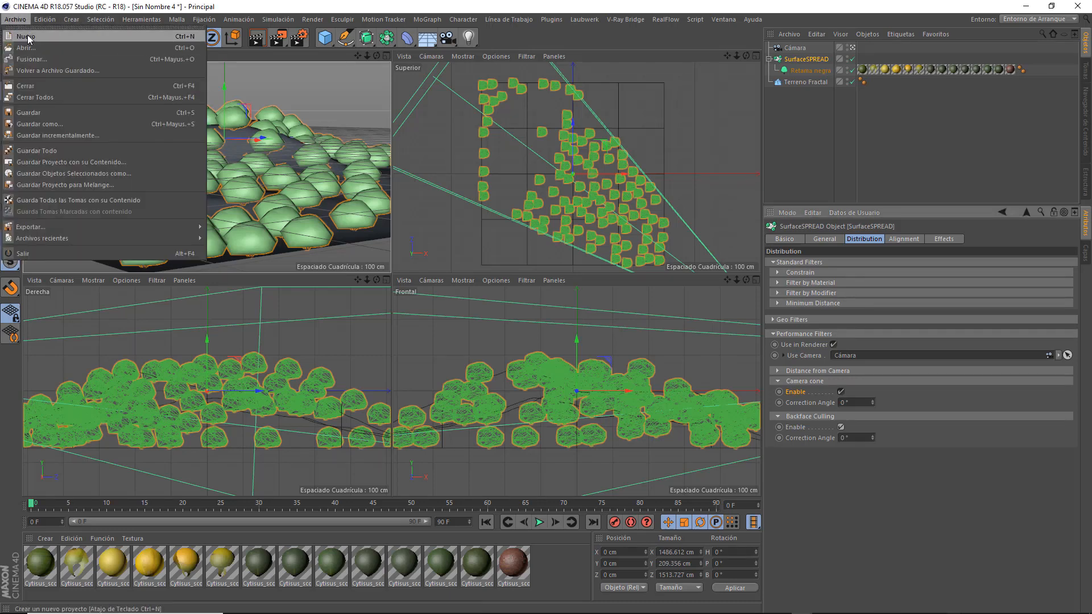
pyautogui.click(26, 36)
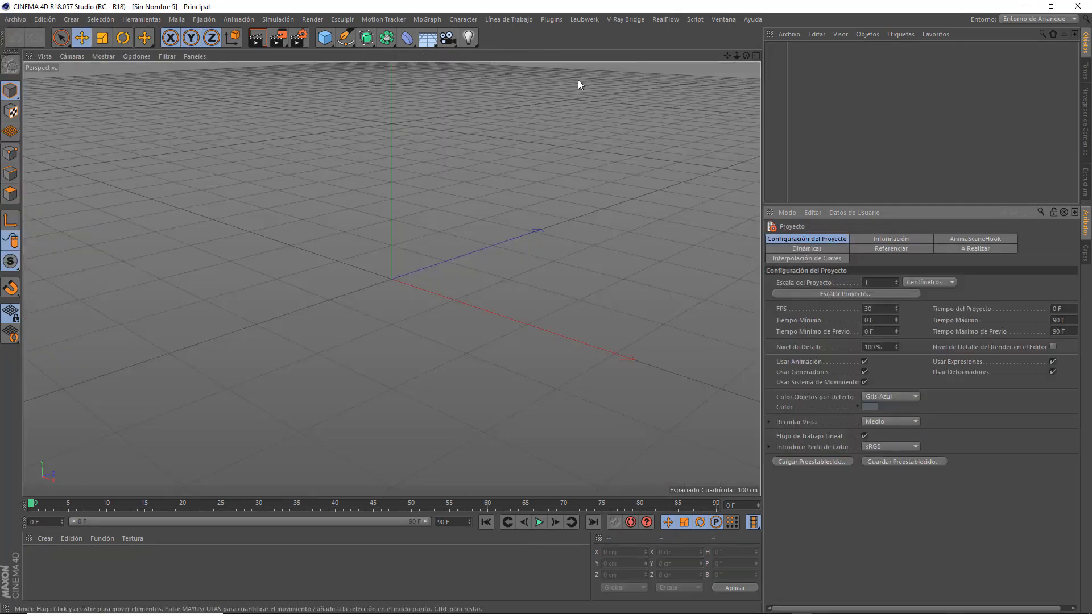
pyautogui.click(321, 39)
pyautogui.click(619, 115)
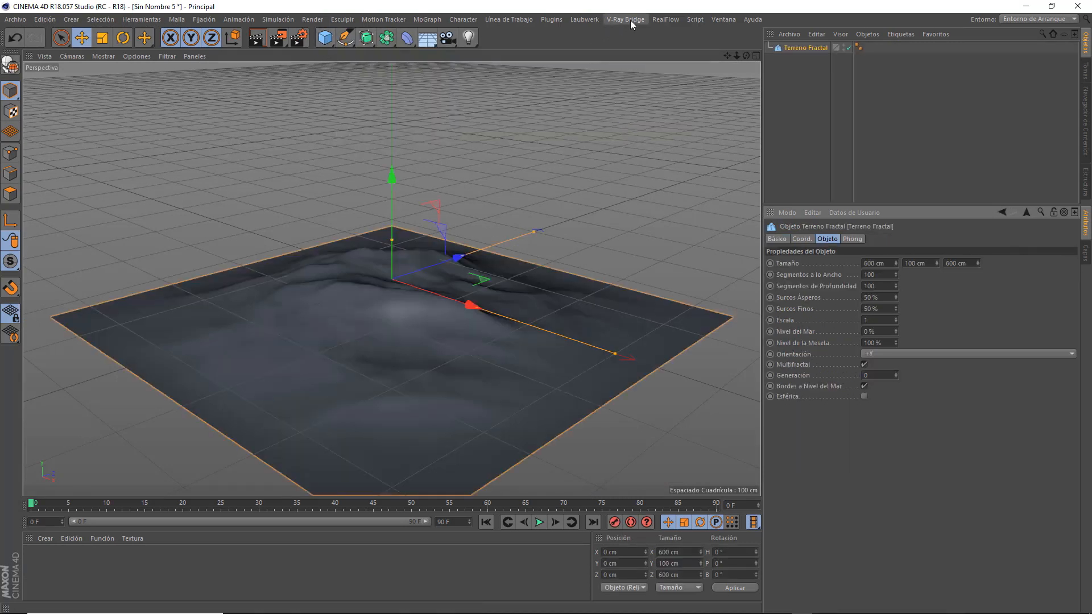
# Add the Areca catechu palm (Palmera de Betel) from the Laubwerk plant library to the scene.
pyautogui.click(584, 20)
pyautogui.click(593, 36)
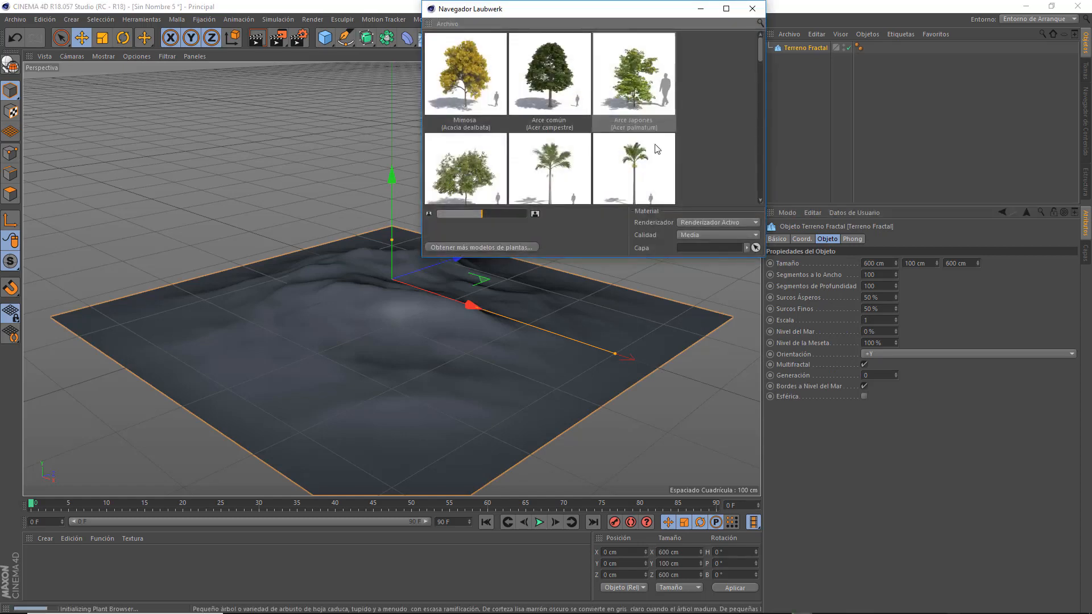
pyautogui.doubleClick(625, 173)
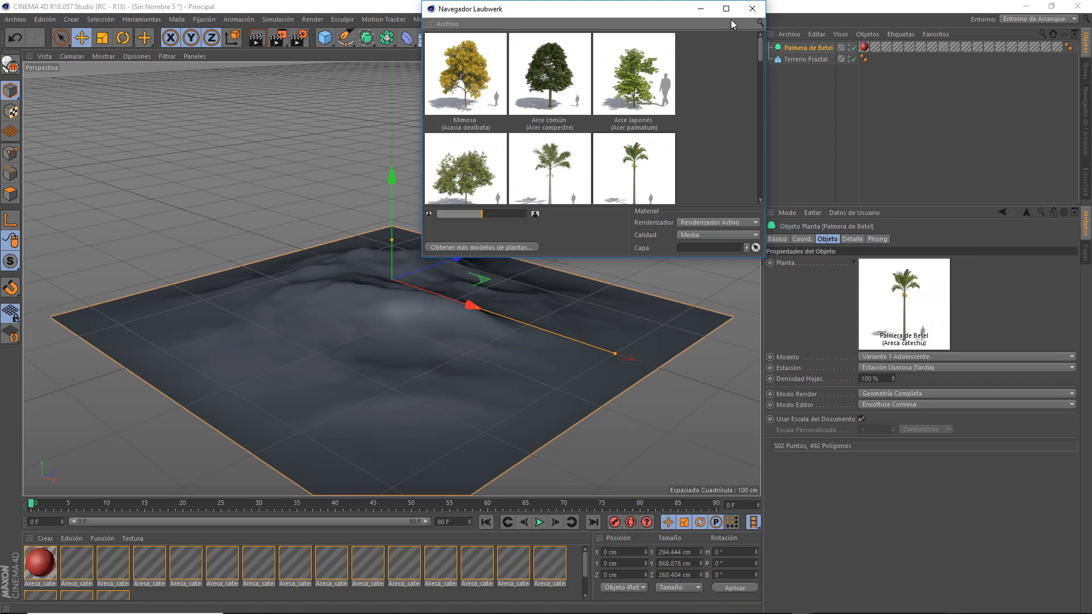
pyautogui.click(751, 9)
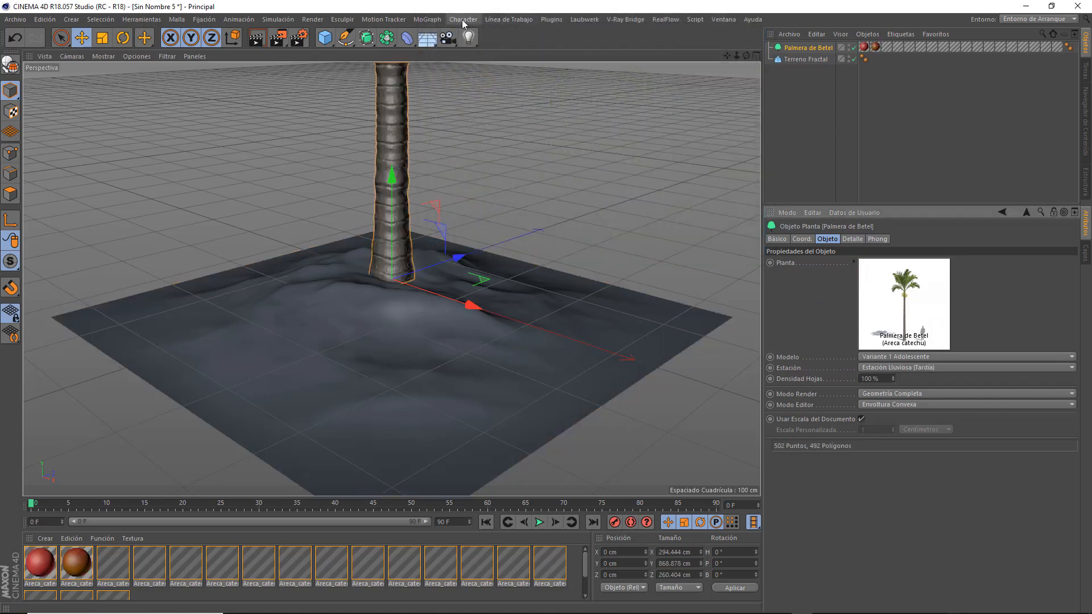
# Add a SurfaceSPREAD object that clones the nested Palmera de Betel over the Terreno Fractal object.
pyautogui.click(554, 20)
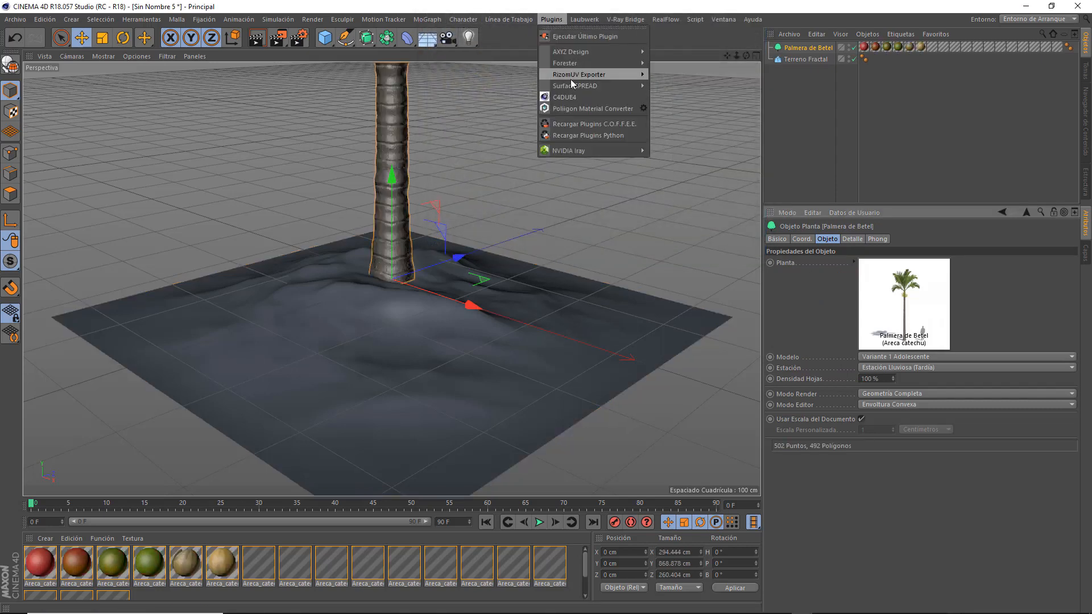
pyautogui.moveTo(602, 86)
pyautogui.click(680, 90)
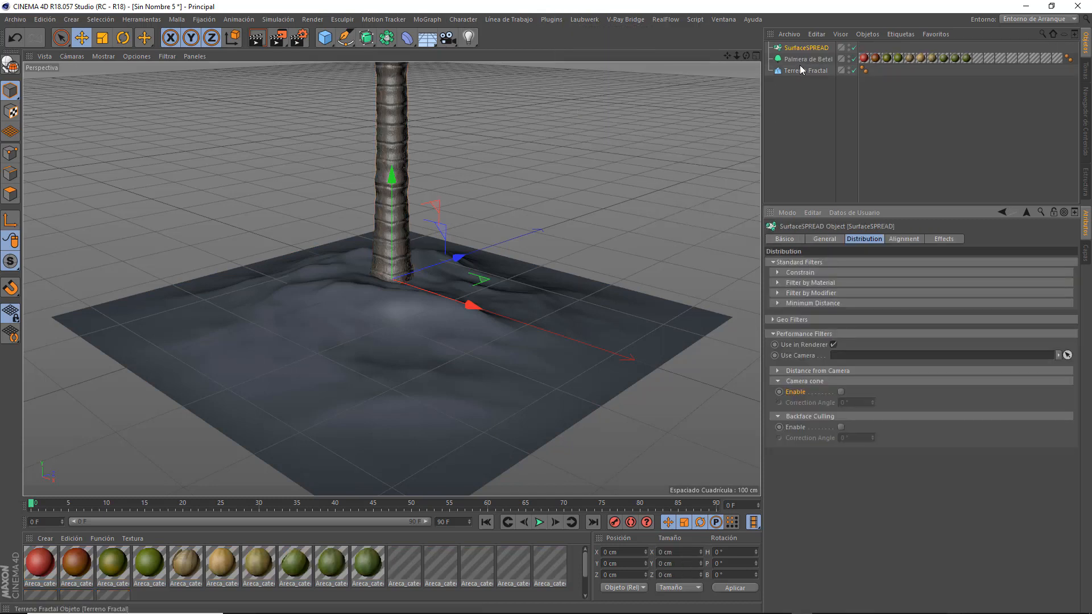
pyautogui.click(822, 239)
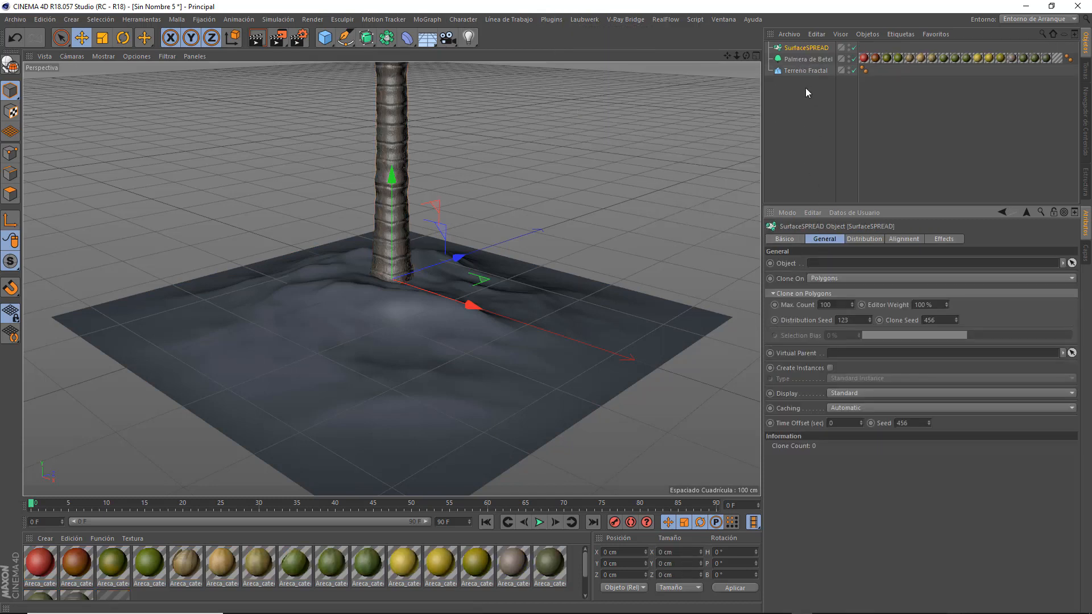
pyautogui.moveTo(805, 70); pyautogui.dragTo(863, 272)
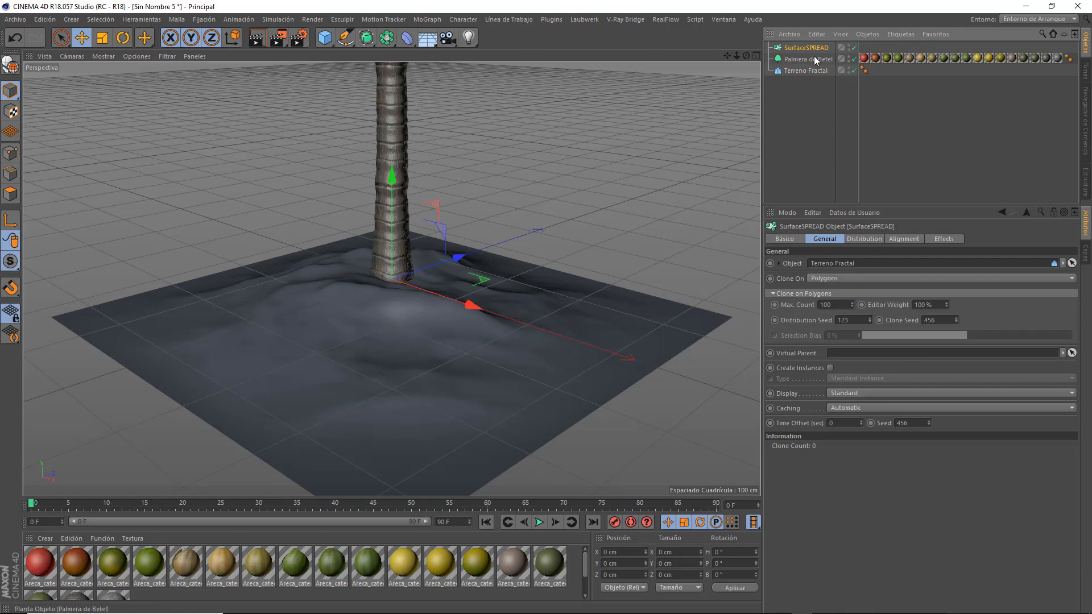
pyautogui.moveTo(809, 52); pyautogui.dragTo(806, 48)
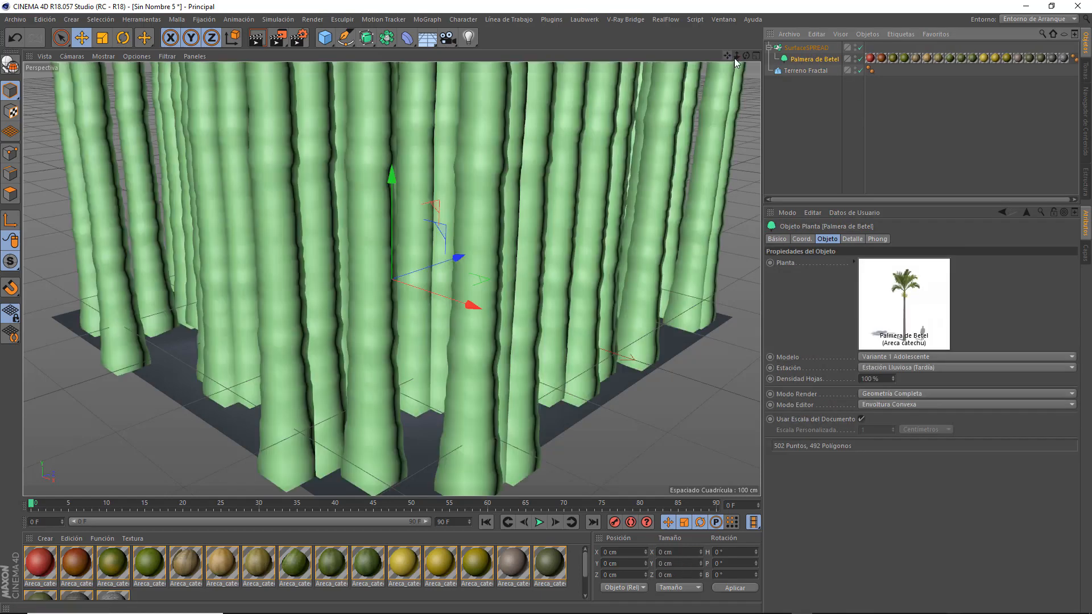
# Hide the palm and enlarge the fractal terrain to about 6244 cm wide, 1307 cm high and 10069 cm deep.
pyautogui.moveTo(736, 56); pyautogui.dragTo(585, 56)
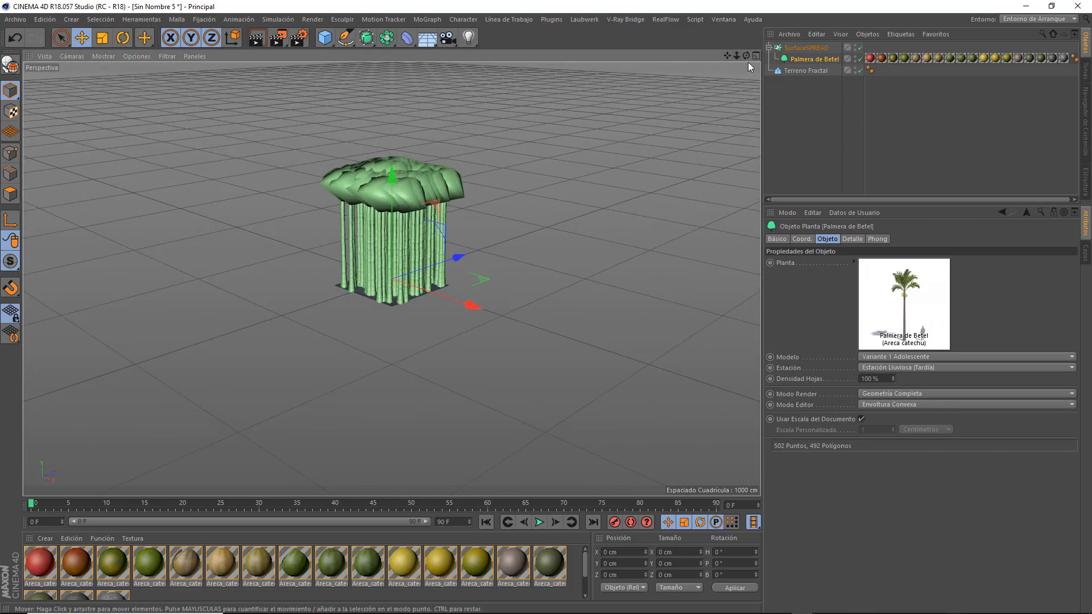
pyautogui.moveTo(746, 56); pyautogui.dragTo(748, 62)
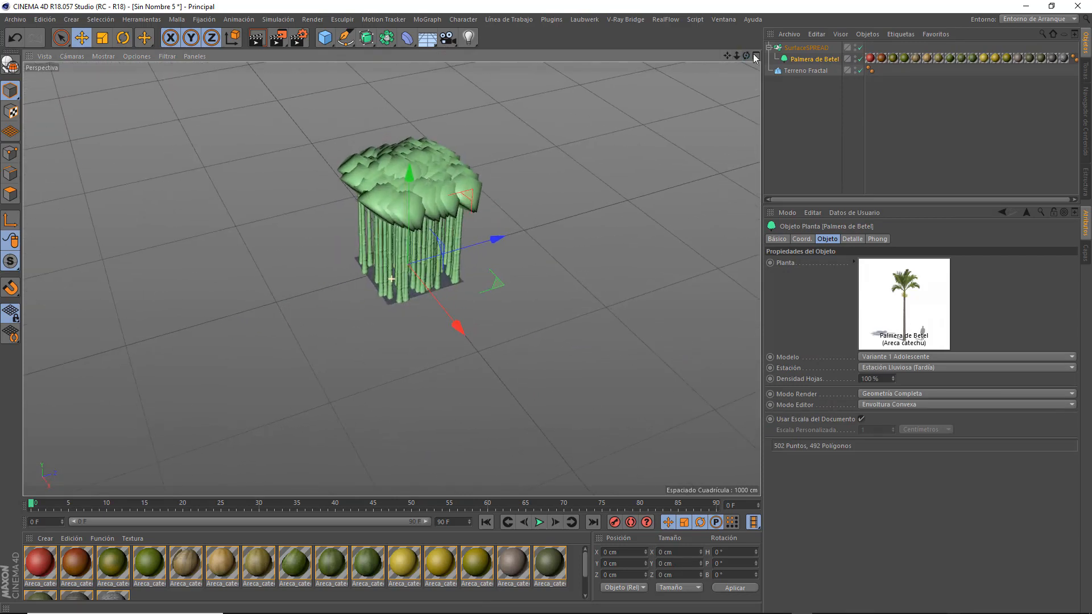
pyautogui.click(855, 57)
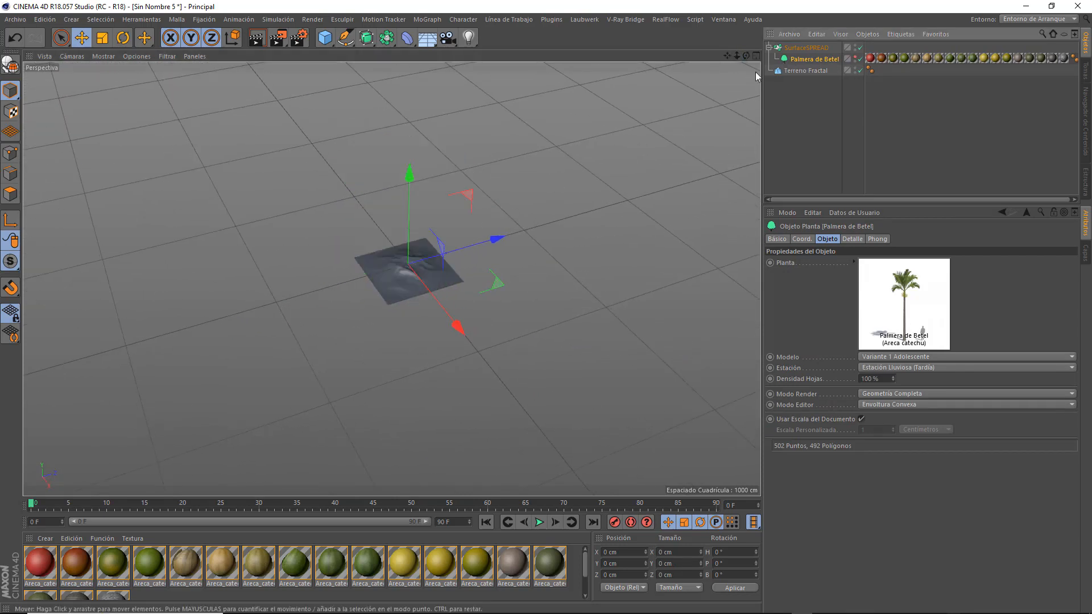
pyautogui.click(799, 70)
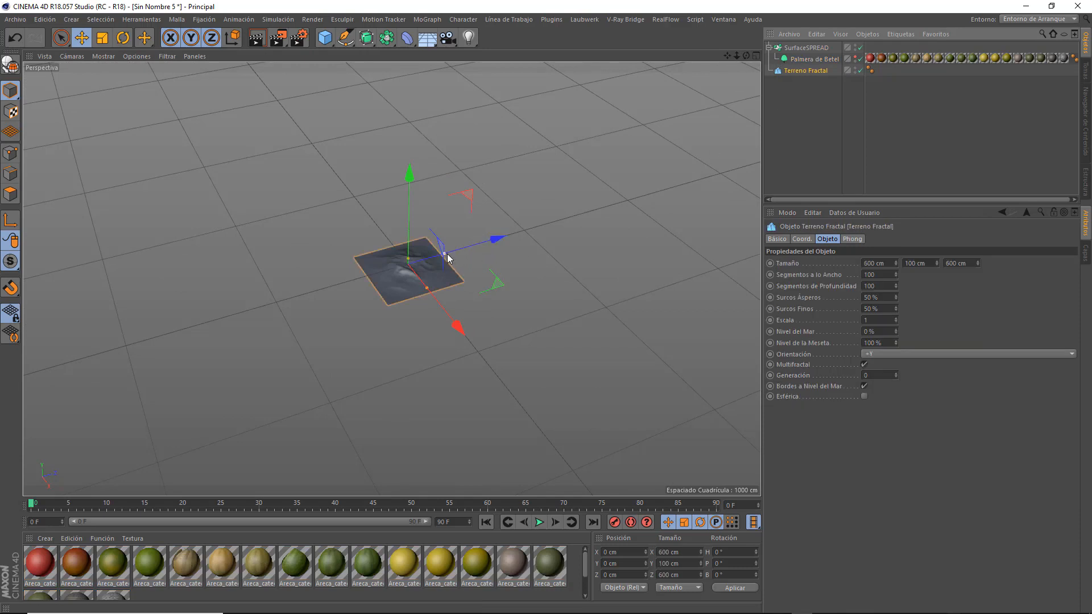
pyautogui.moveTo(444, 254); pyautogui.dragTo(174, 345)
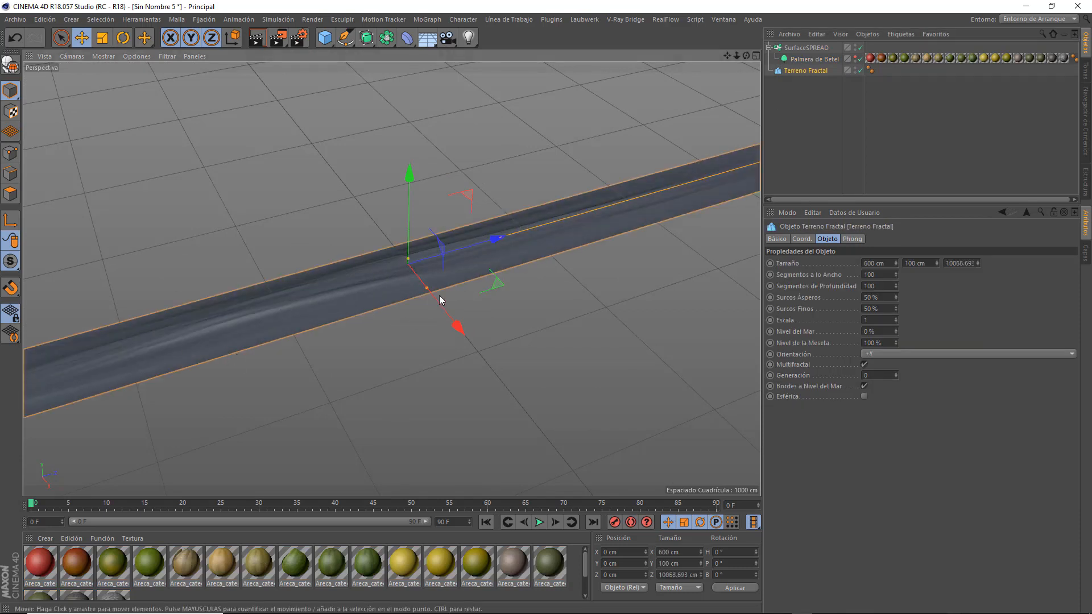
pyautogui.moveTo(427, 290); pyautogui.dragTo(546, 438)
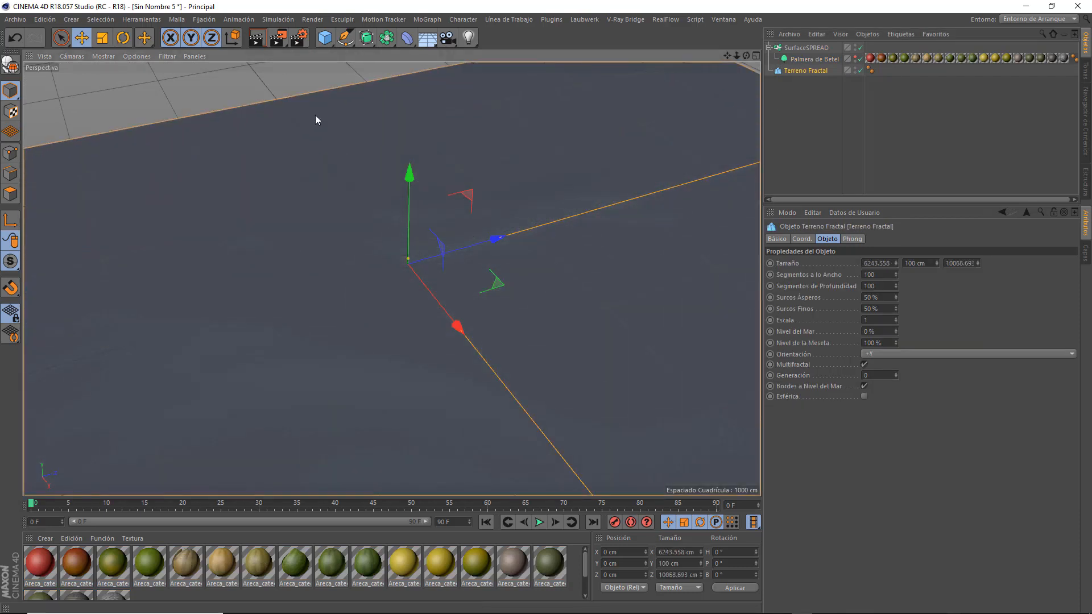
pyautogui.moveTo(408, 257); pyautogui.dragTo(428, 173)
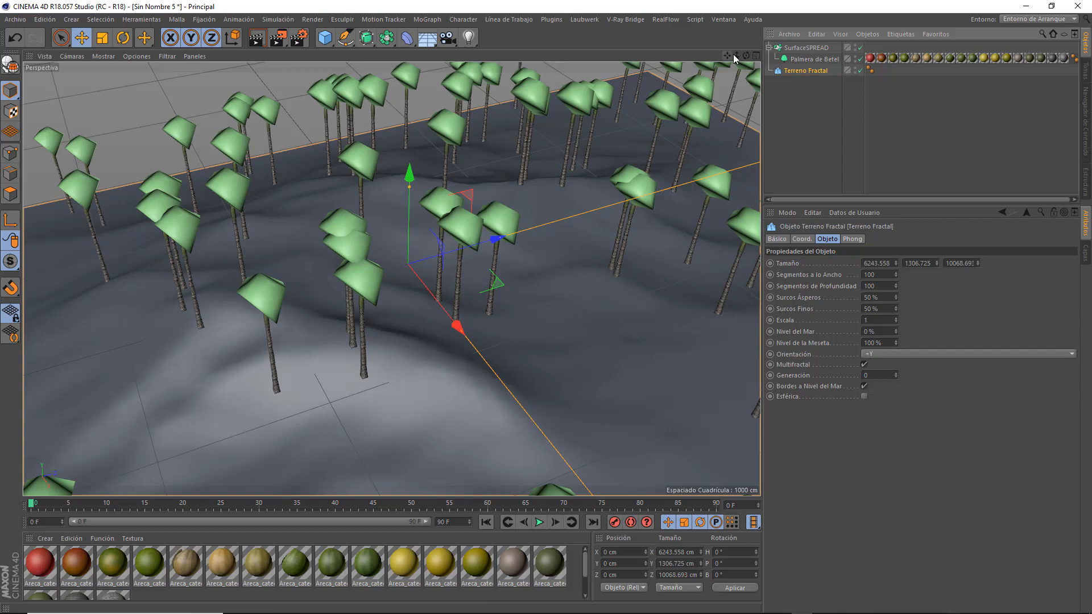
pyautogui.moveTo(736, 55); pyautogui.dragTo(648, 62)
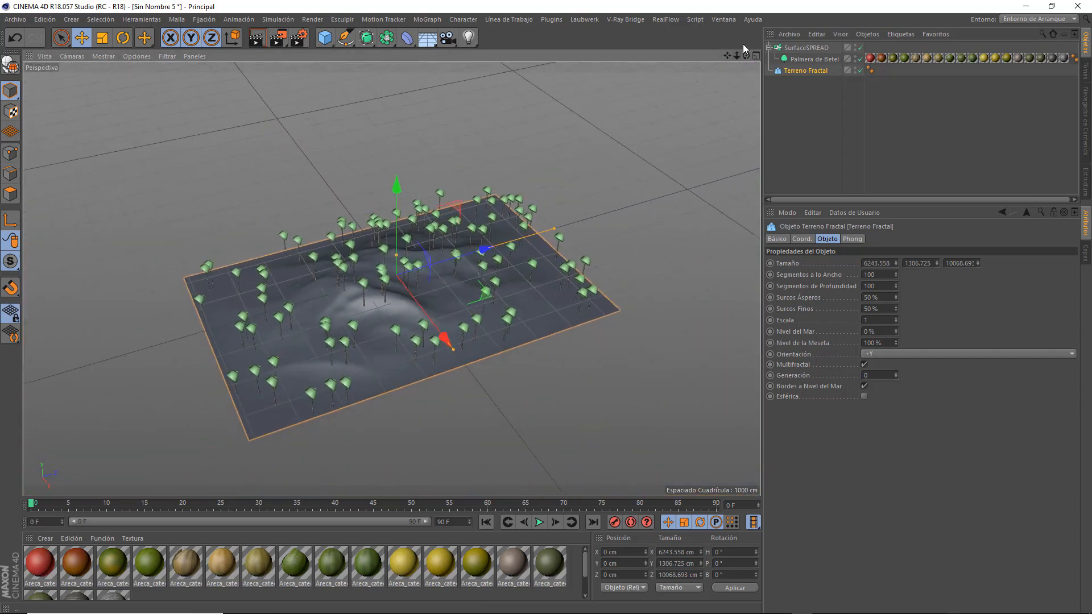
# Set the SurfaceSPREAD's maximum clone count to 1000.
pyautogui.click(805, 48)
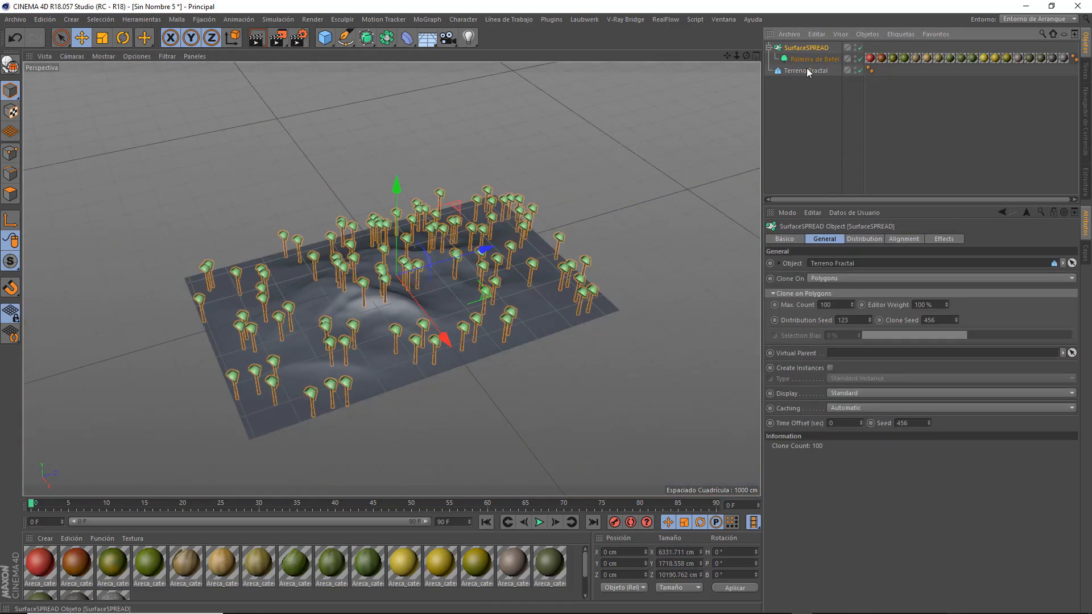
pyautogui.click(842, 303)
pyautogui.write('0')
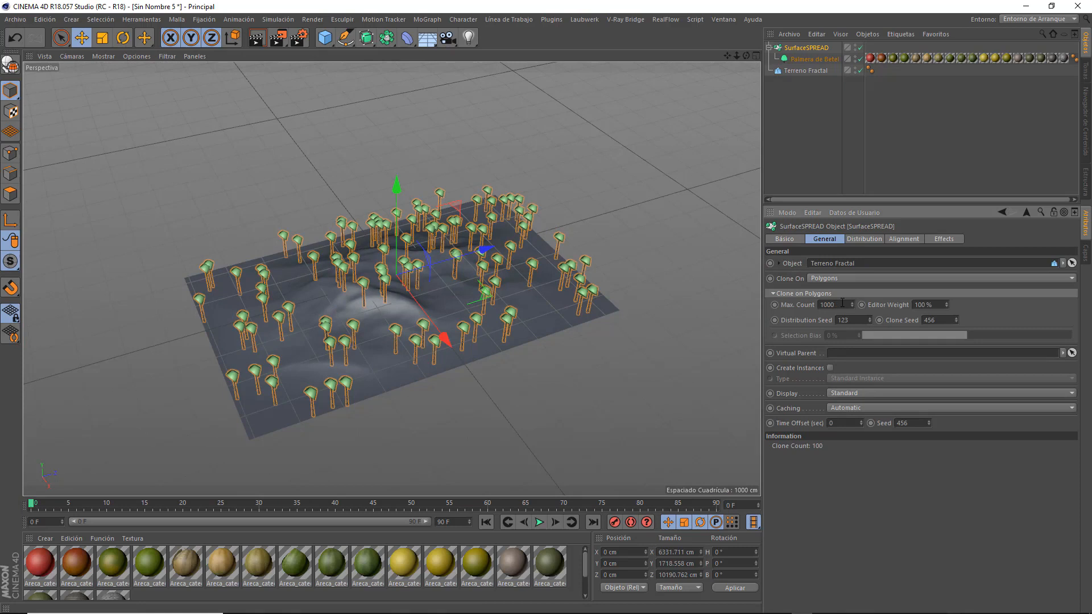
pyautogui.press('Return')
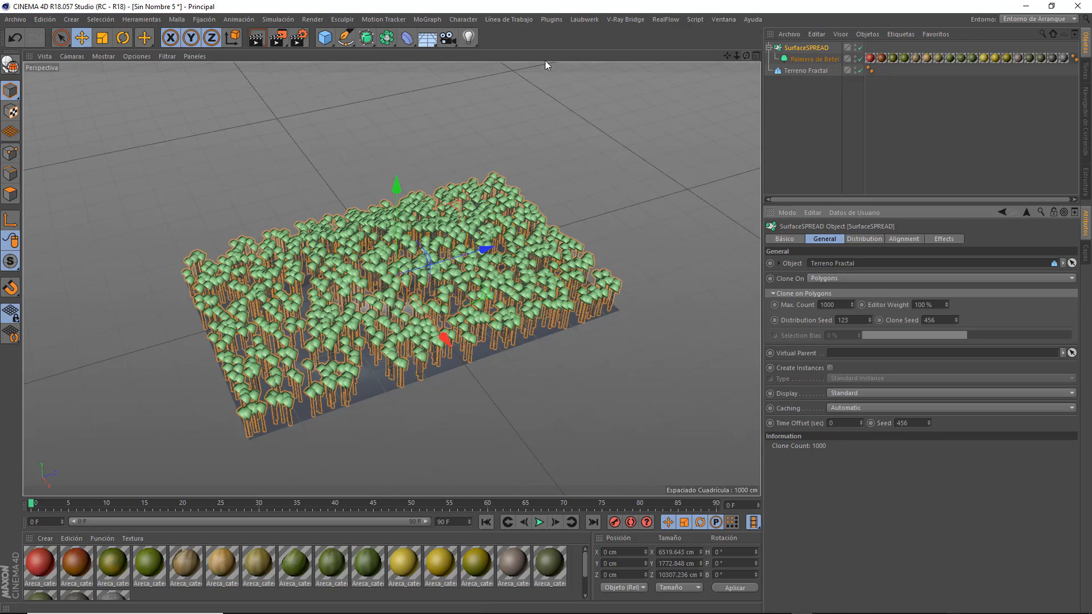
# Add a V-Ray Physical Camera and orbit it to a low view across the palm-covered terrain.
pyautogui.click(625, 19)
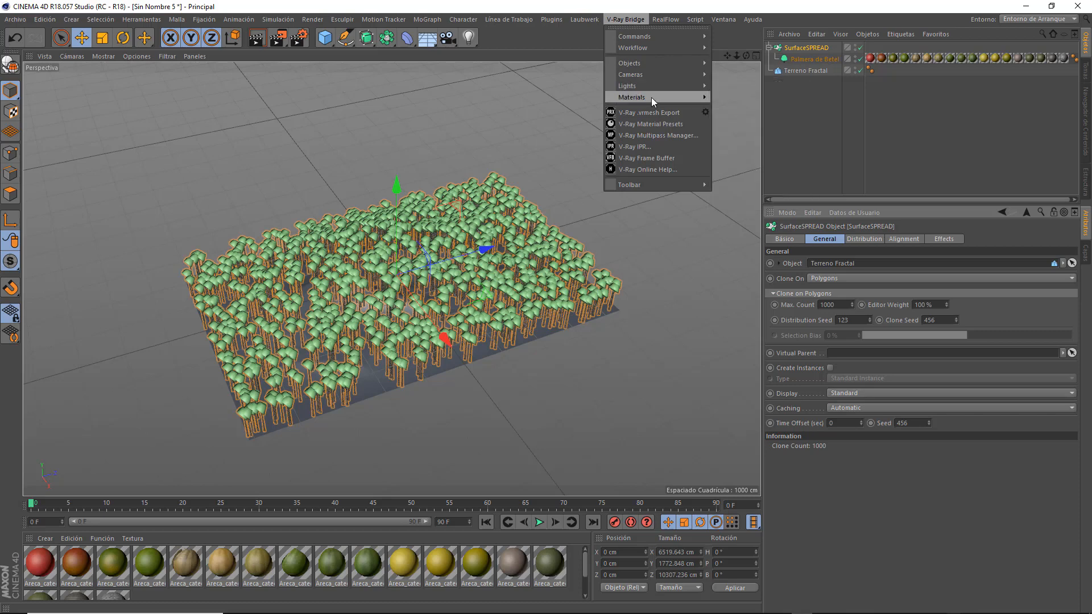
pyautogui.moveTo(653, 74)
pyautogui.click(770, 80)
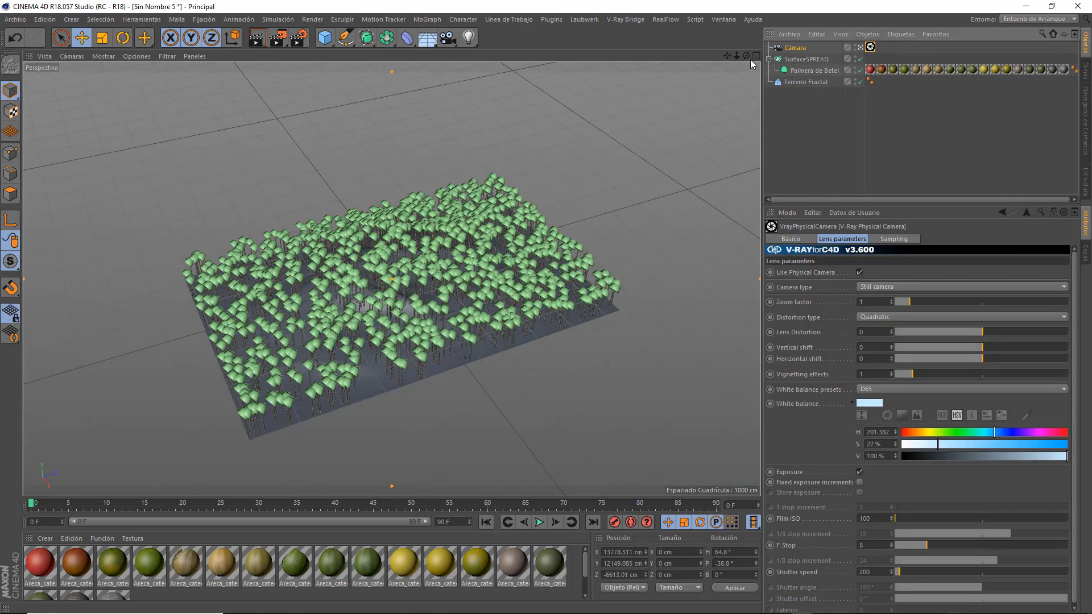
pyautogui.moveTo(746, 56); pyautogui.dragTo(746, 31)
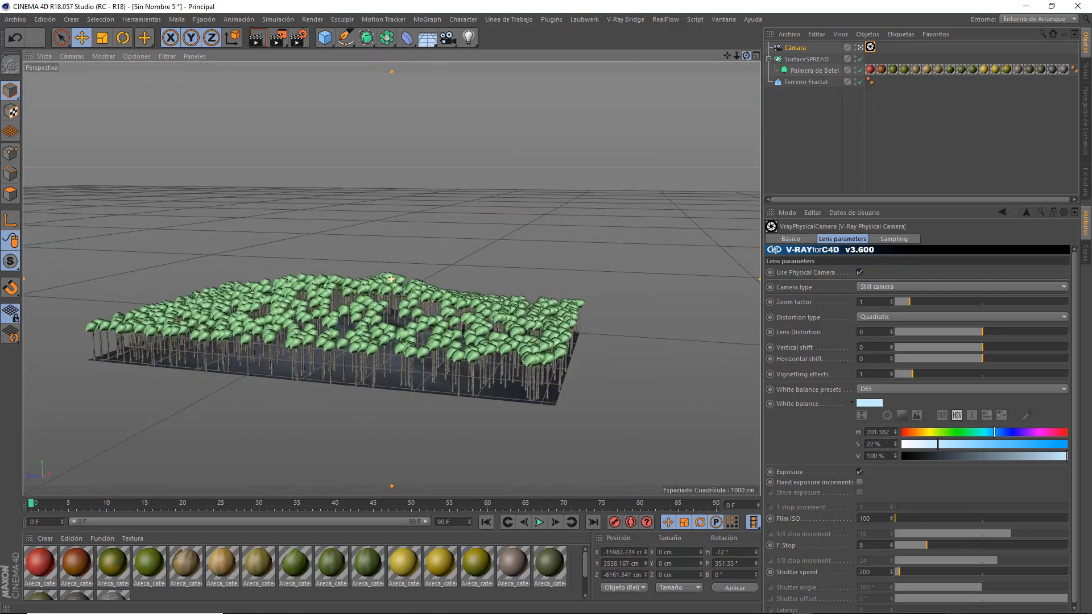
# Make SurfaceSPREAD create its clones as Render Instances, and reframe the camera closer and higher above the palms.
pyautogui.click(796, 60)
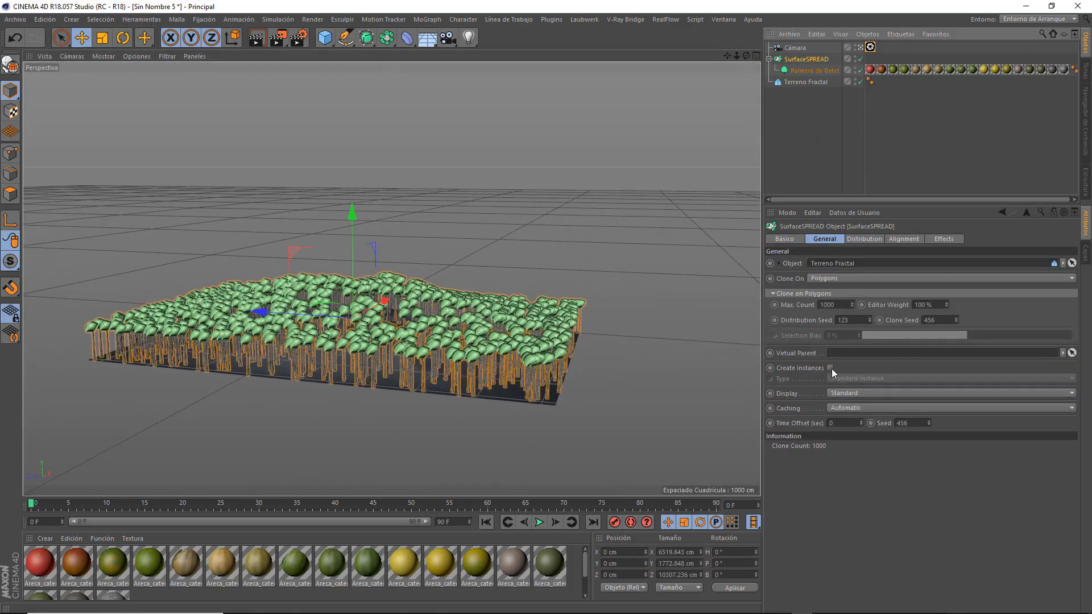
pyautogui.click(830, 368)
pyautogui.click(836, 378)
pyautogui.click(845, 403)
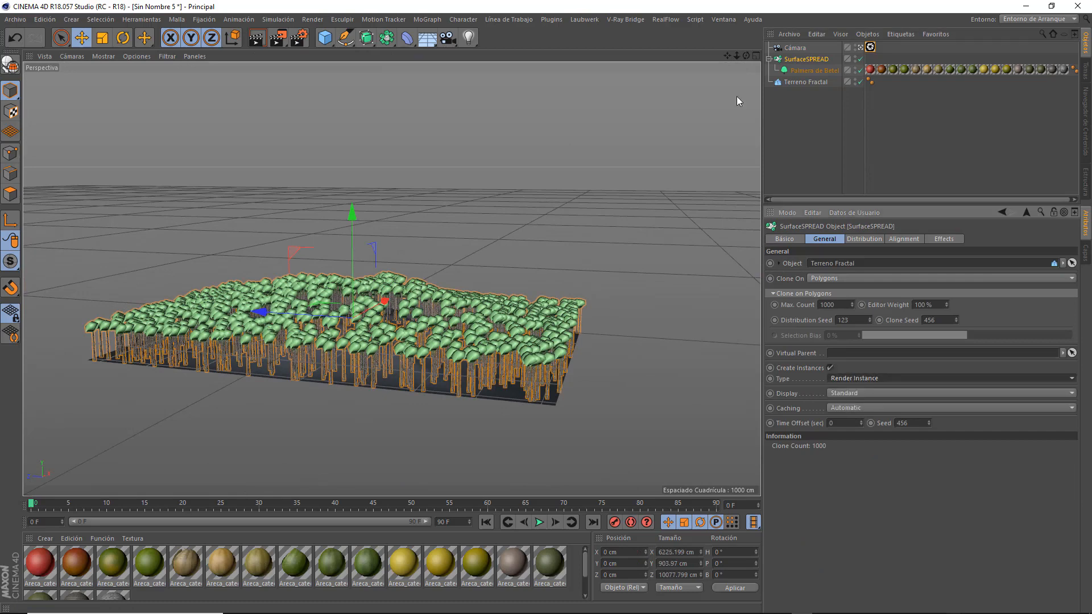
pyautogui.moveTo(746, 56)
pyautogui.mouseDown()
pyautogui.moveTo(749, 73)
pyautogui.moveTo(744, 57)
pyautogui.moveTo(729, 63)
pyautogui.moveTo(728, 42)
pyautogui.moveTo(745, 71)
pyautogui.mouseUp()
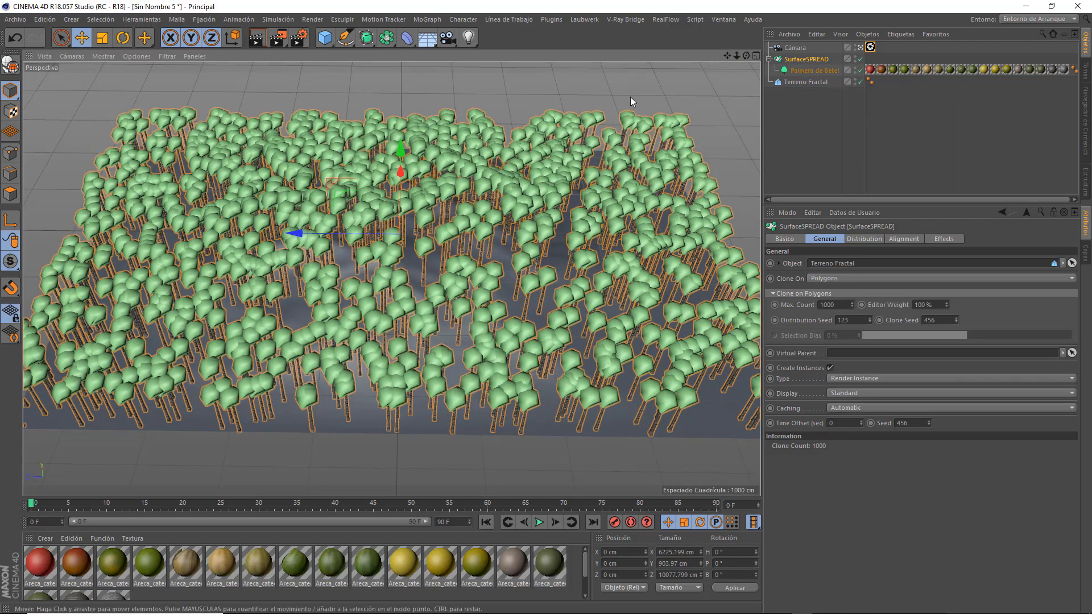
# Add a V-Ray Physical Sun+Sky light and set its Intensity Multiplier for Phys Cam to 30%.
pyautogui.click(638, 19)
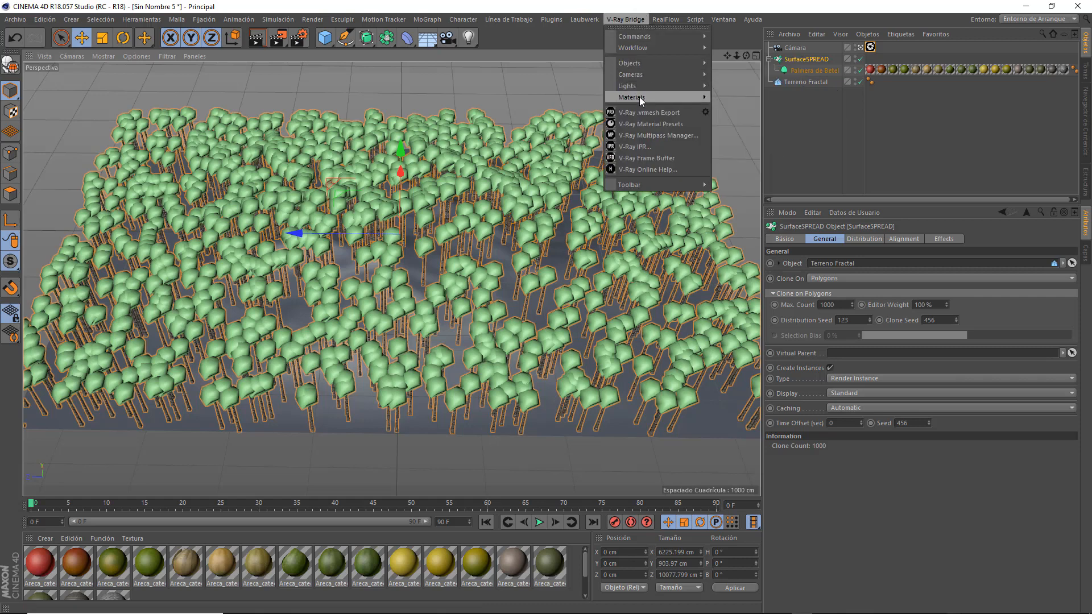
pyautogui.moveTo(642, 85)
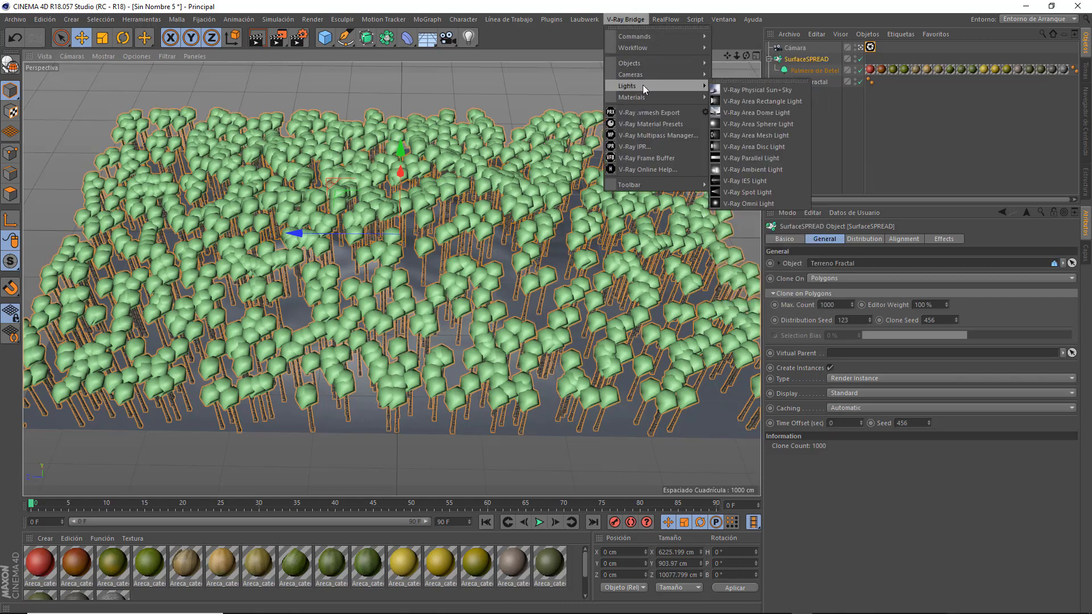
pyautogui.click(778, 90)
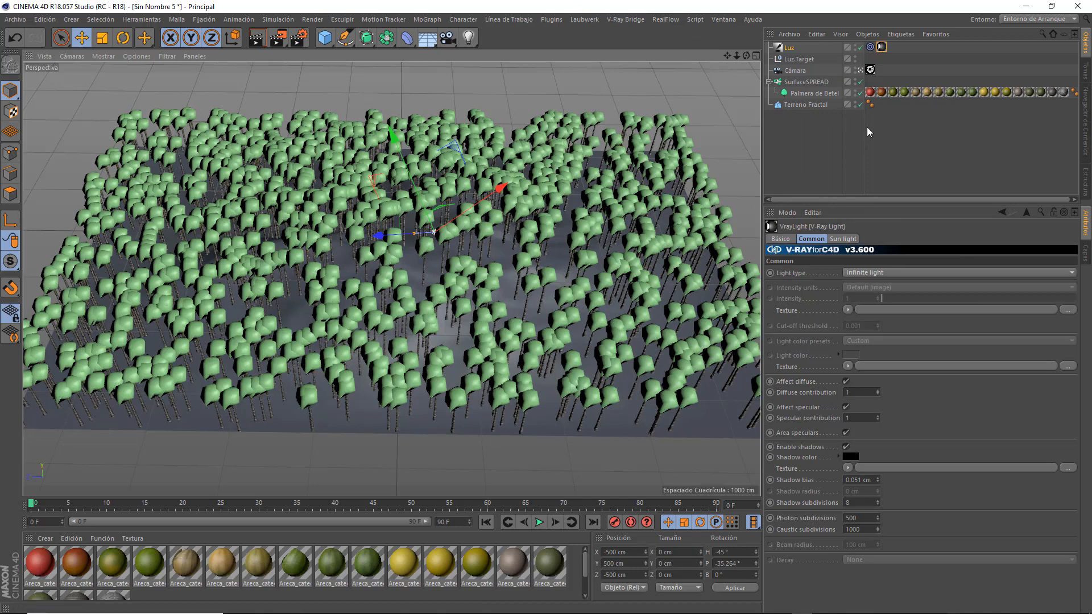
pyautogui.click(853, 240)
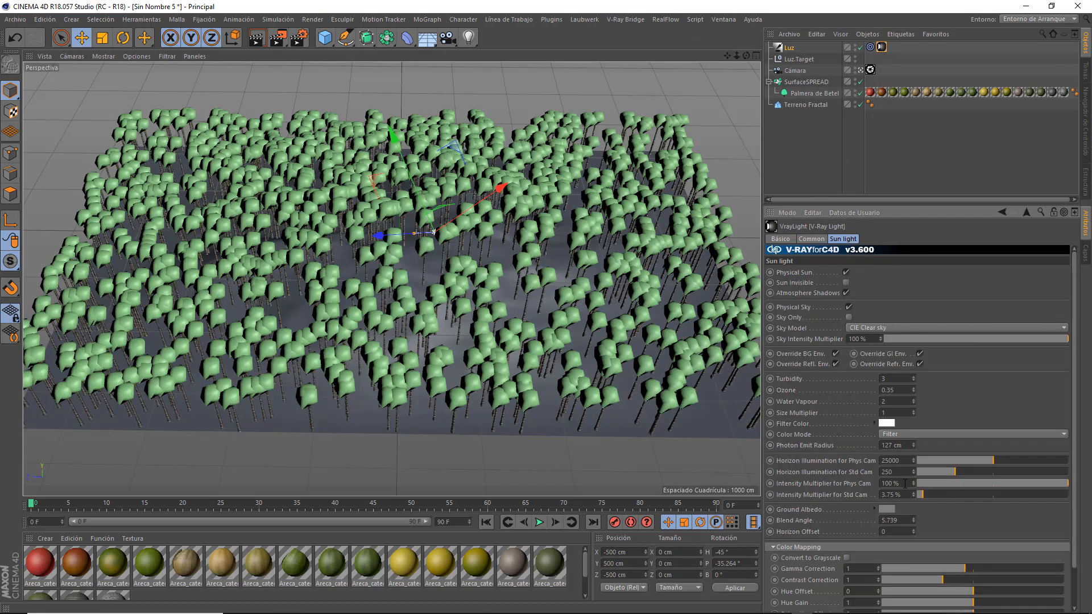
pyautogui.click(887, 483)
pyautogui.write('30')
pyautogui.press('Return')
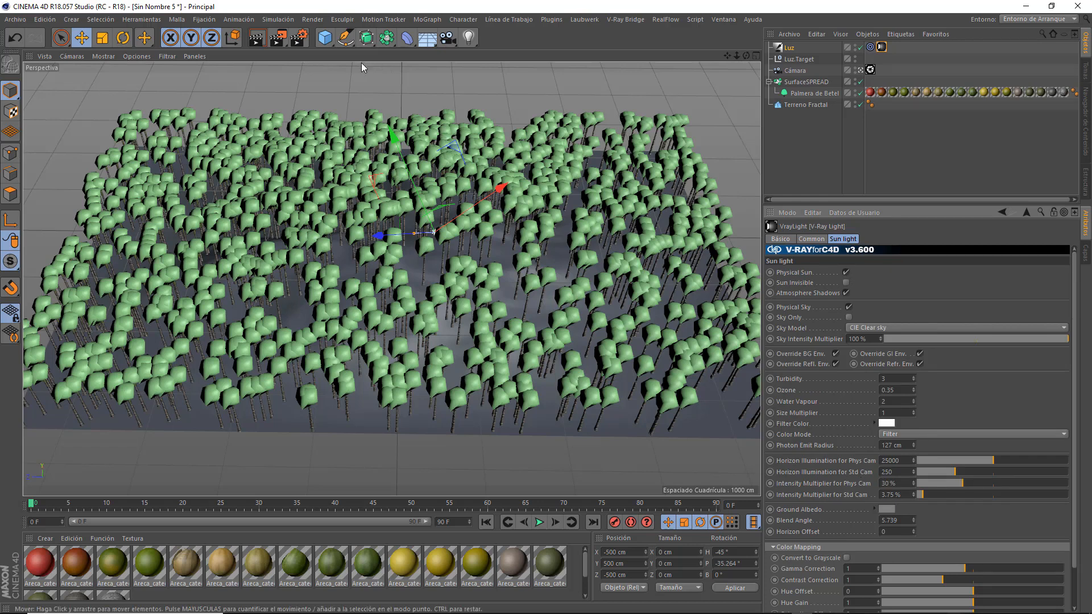
# Set the render engine to V-Ray Bridge and apply the 000_IrradianceMap_default preset for indirect illumination.
pyautogui.hotkey('ctrl', 'b')
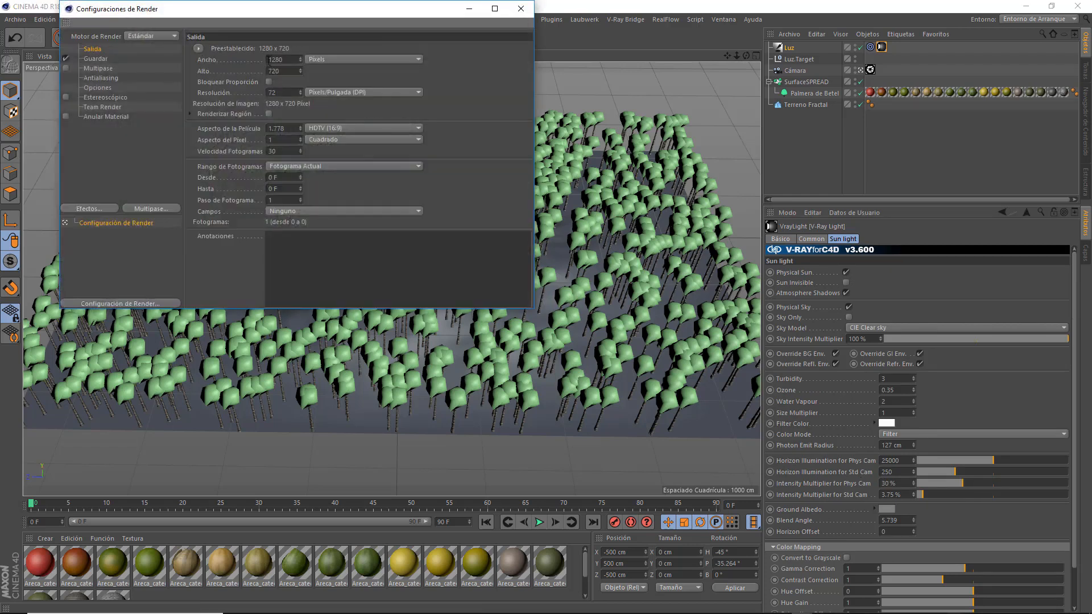
pyautogui.click(153, 36)
pyautogui.click(151, 105)
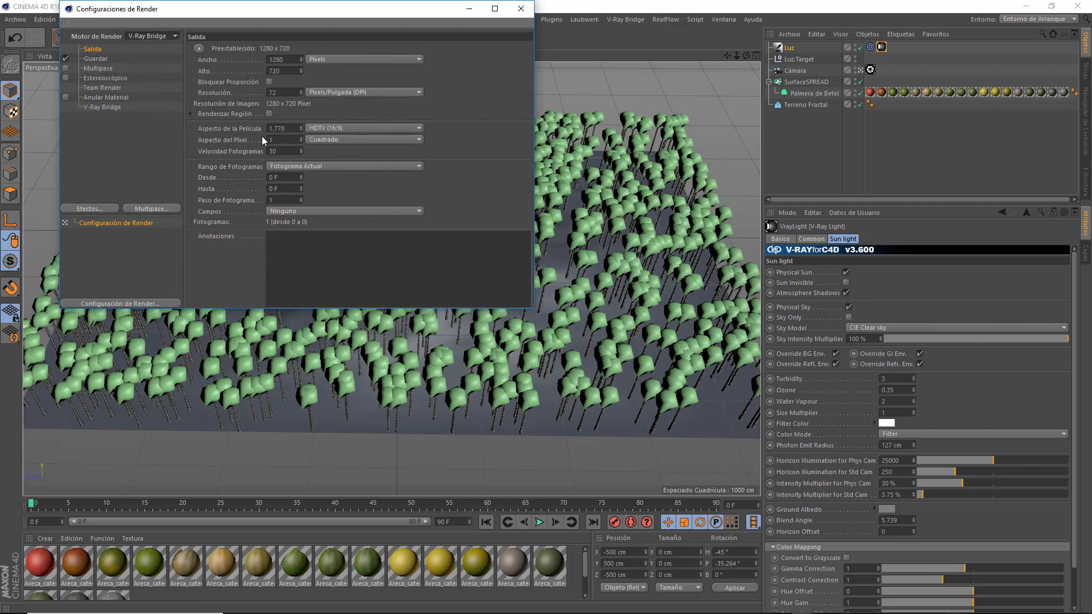
pyautogui.click(107, 108)
pyautogui.click(471, 55)
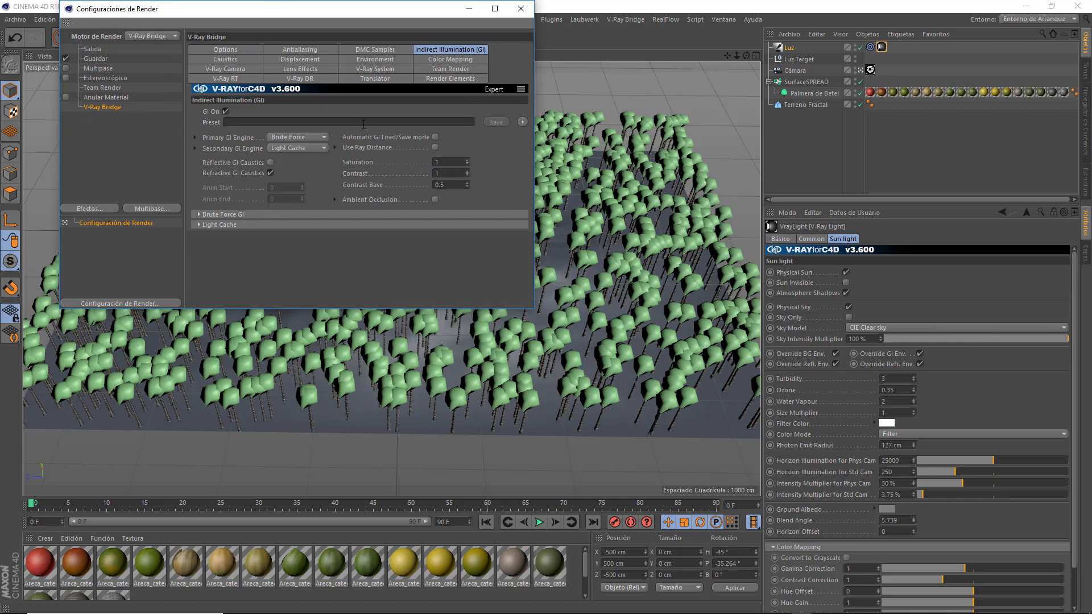
pyautogui.click(522, 122)
pyautogui.moveTo(560, 144)
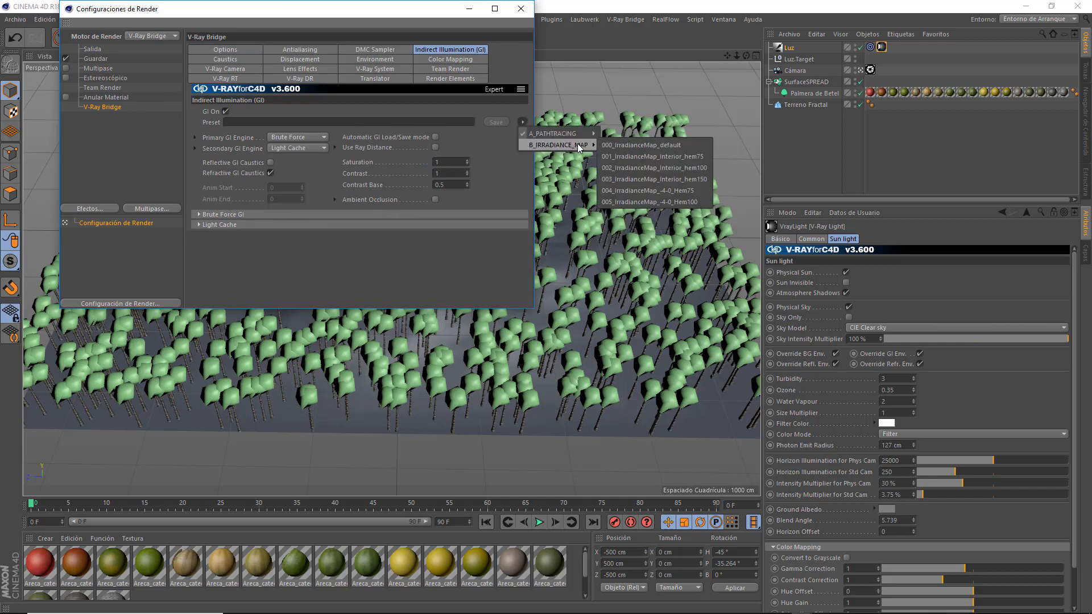
pyautogui.click(612, 145)
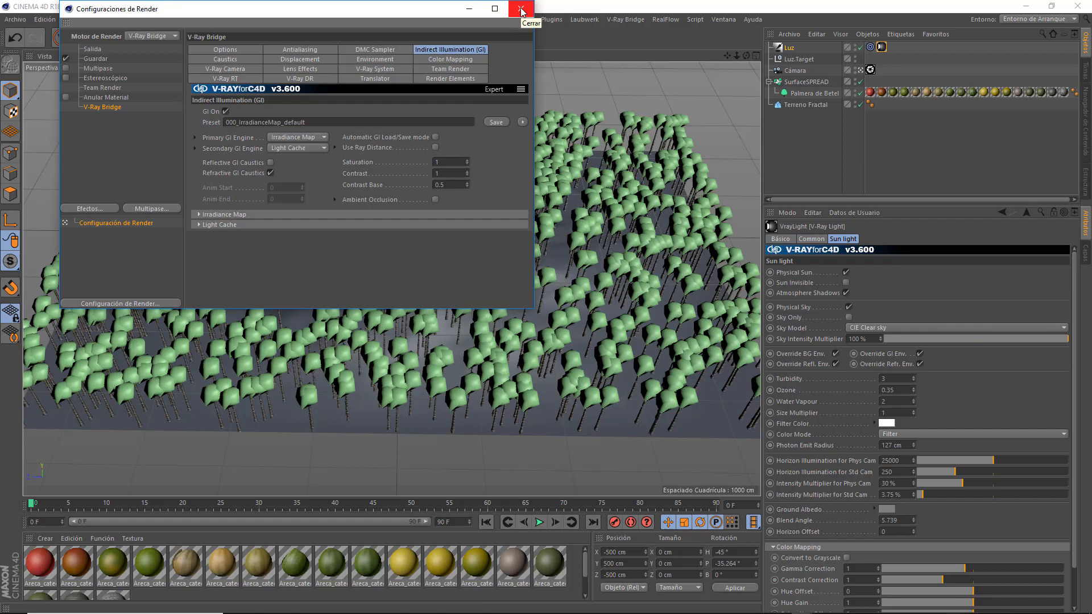
# Examine the general V-Ray Bridge options in an enlarged render settings window.
pyautogui.click(201, 52)
pyautogui.moveTo(369, 309); pyautogui.dragTo(378, 430)
pyautogui.click(369, 310)
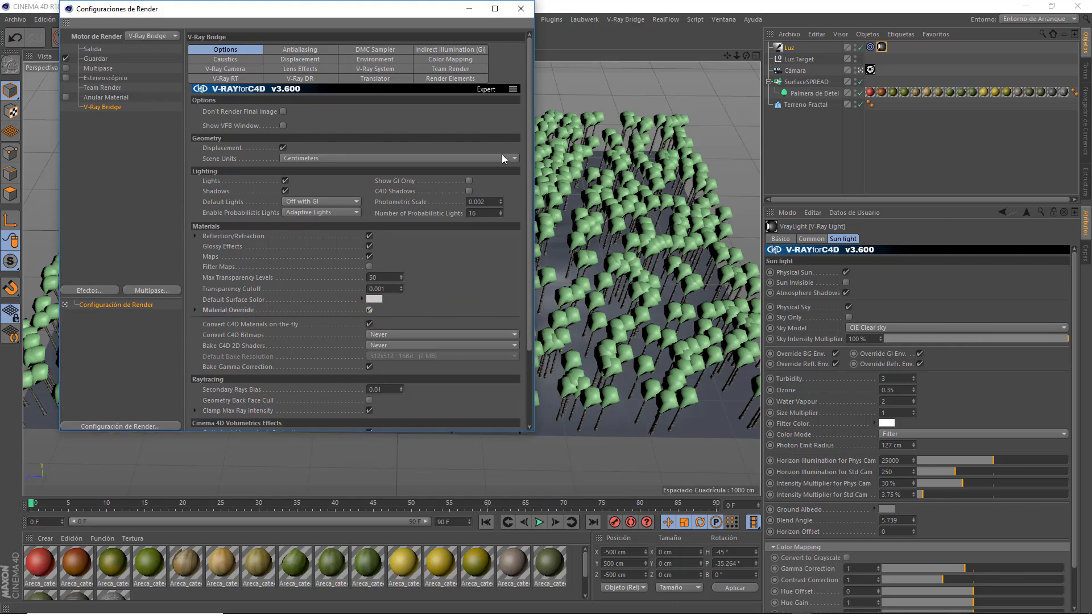
pyautogui.click(528, 13)
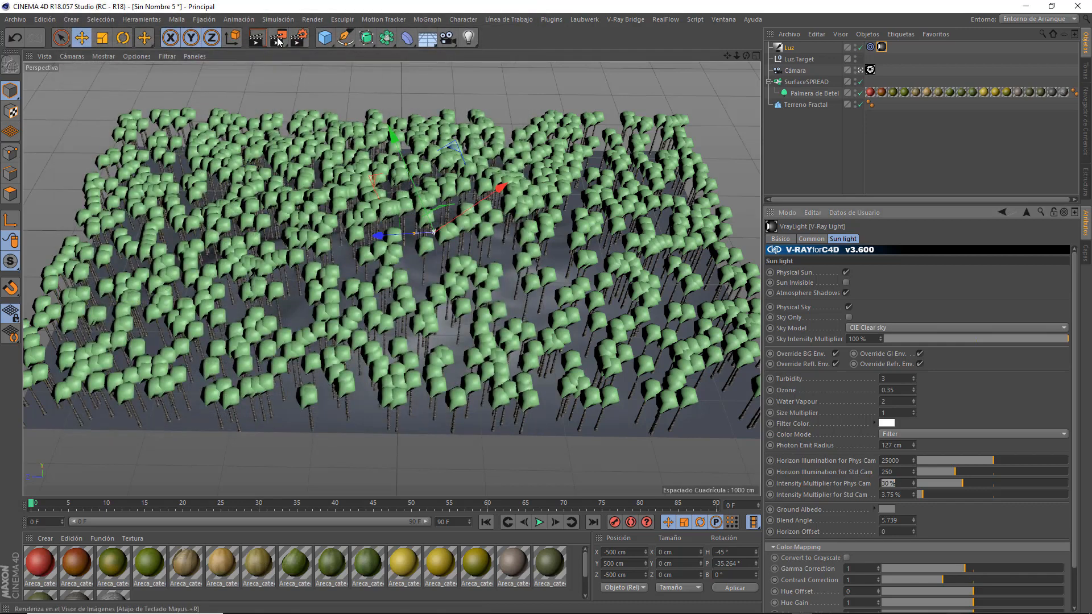
# Turn off image saving and set the render output to 1920 x 1080 pixels with locked proportions.
pyautogui.click(298, 41)
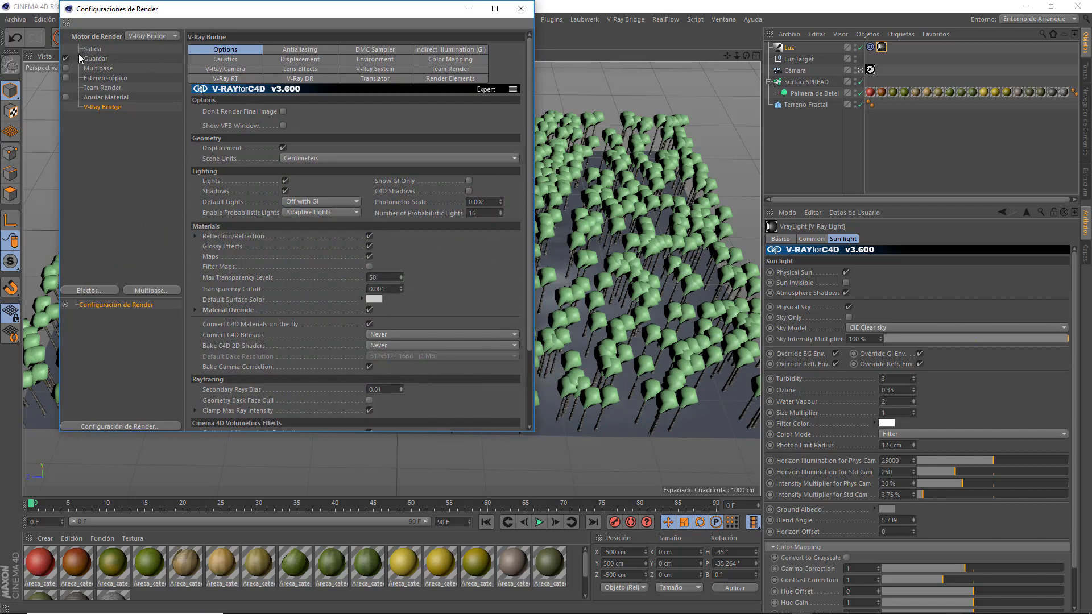
pyautogui.click(91, 49)
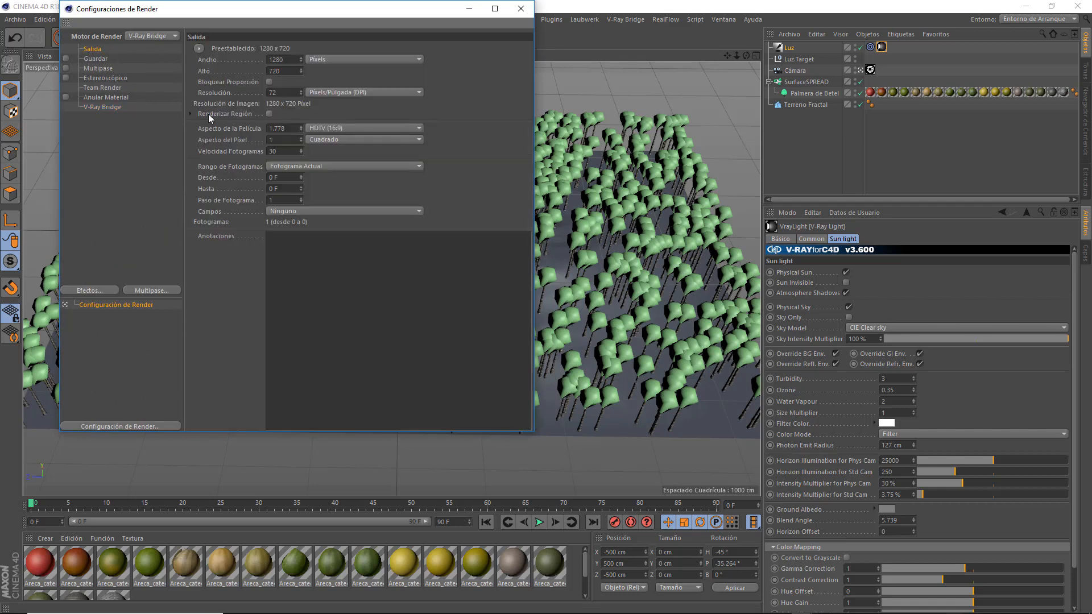
pyautogui.click(269, 82)
pyautogui.click(276, 71)
pyautogui.write('1080')
pyautogui.press('Return')
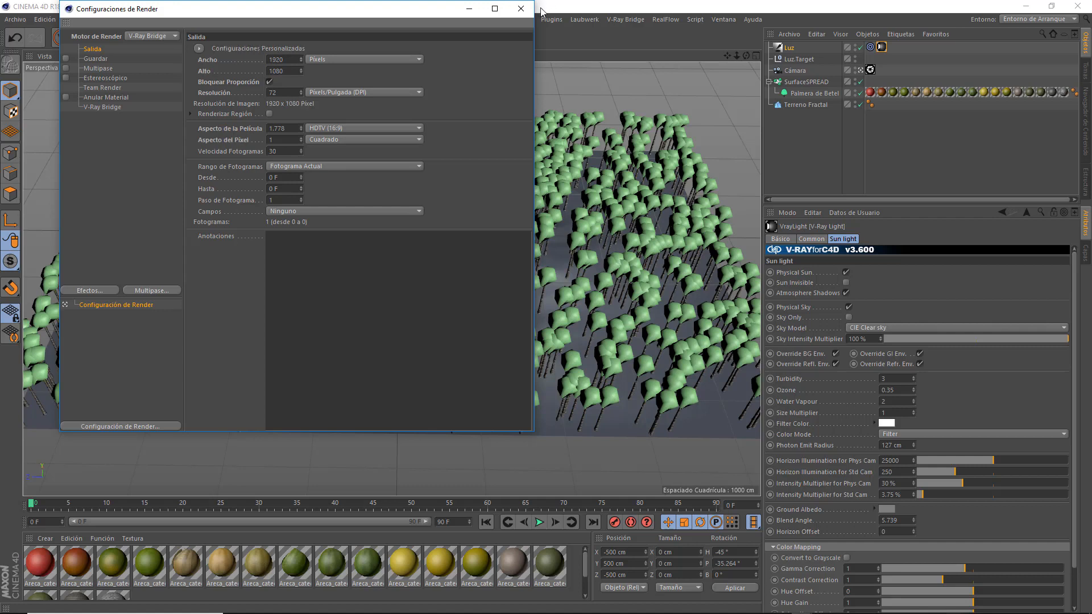
pyautogui.click(520, 9)
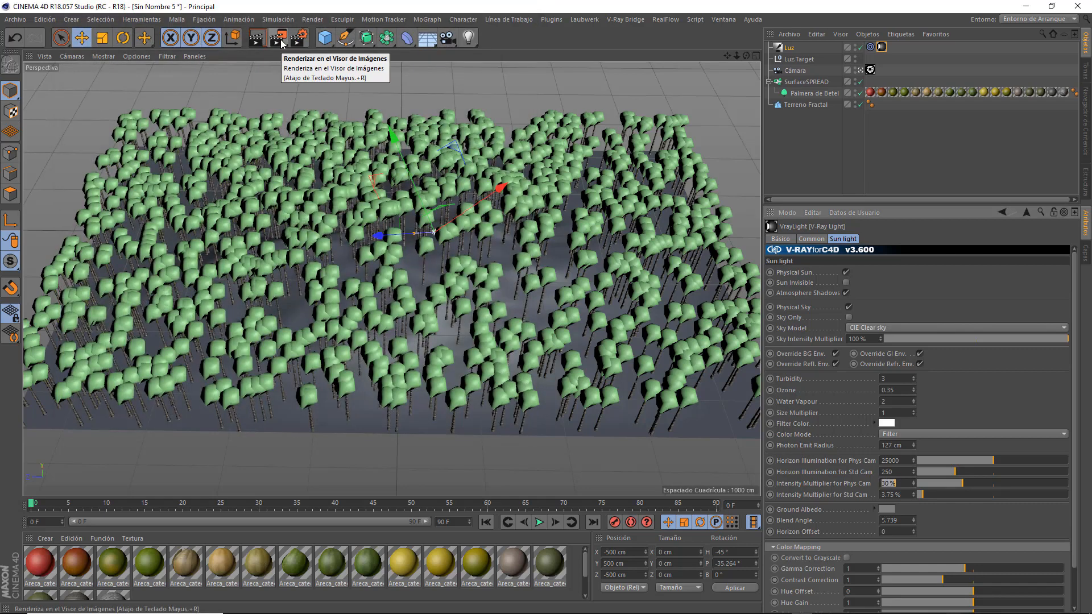
# Check the V-Ray Bridge options, then render the palm-covered terrain in the image viewer and adjust its preview zoom.
pyautogui.click(298, 38)
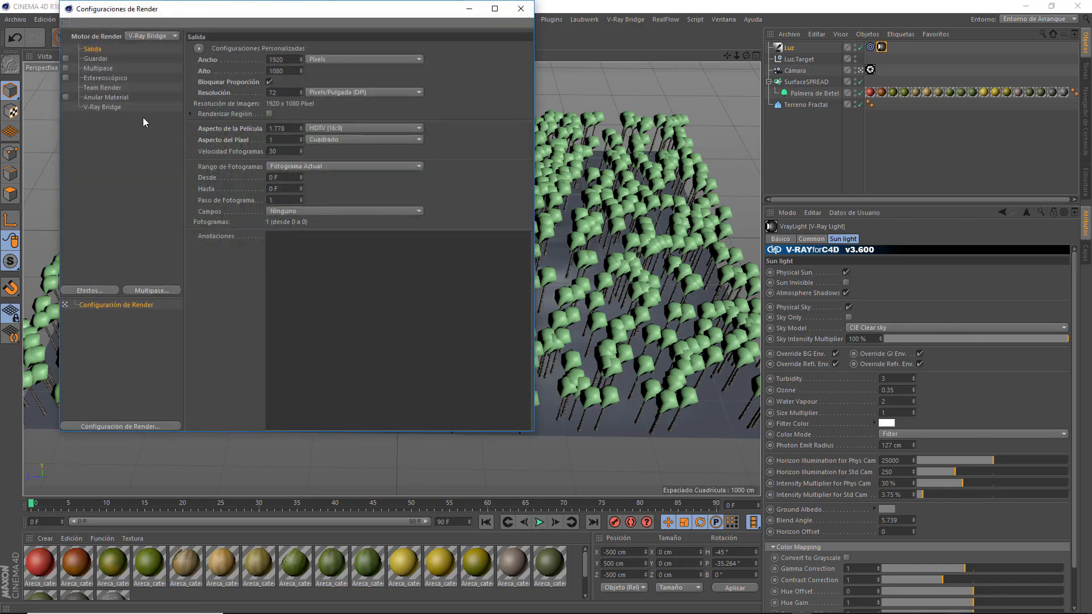
pyautogui.click(103, 106)
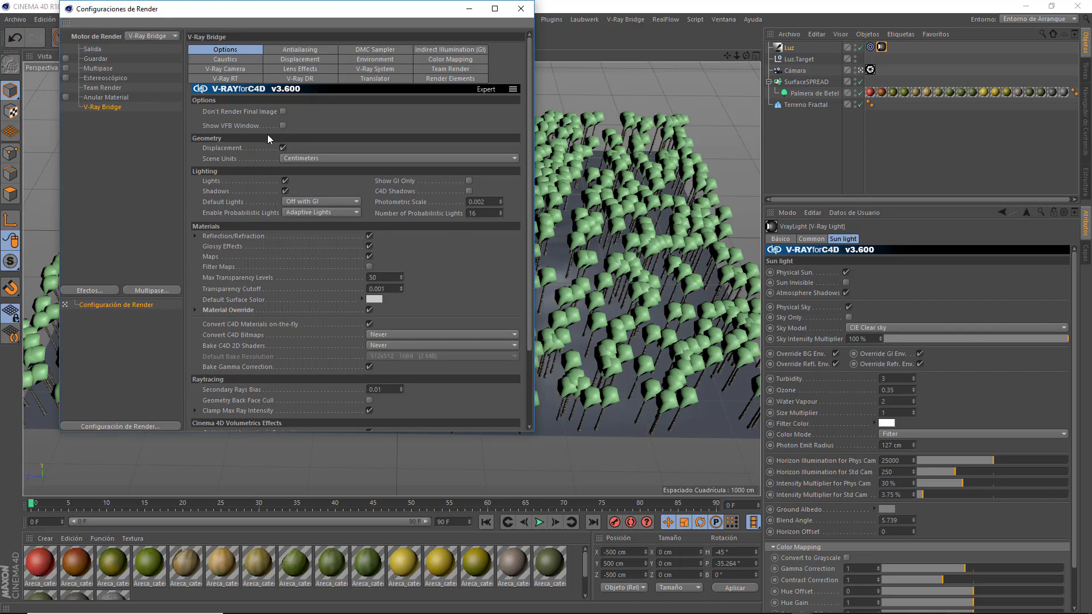
pyautogui.click(520, 9)
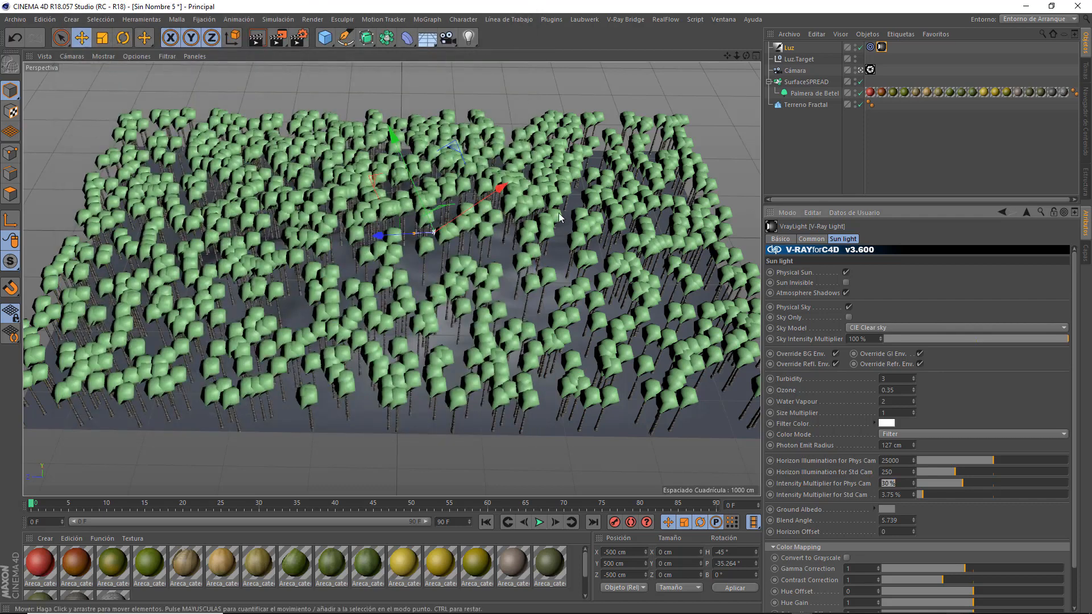
pyautogui.click(279, 39)
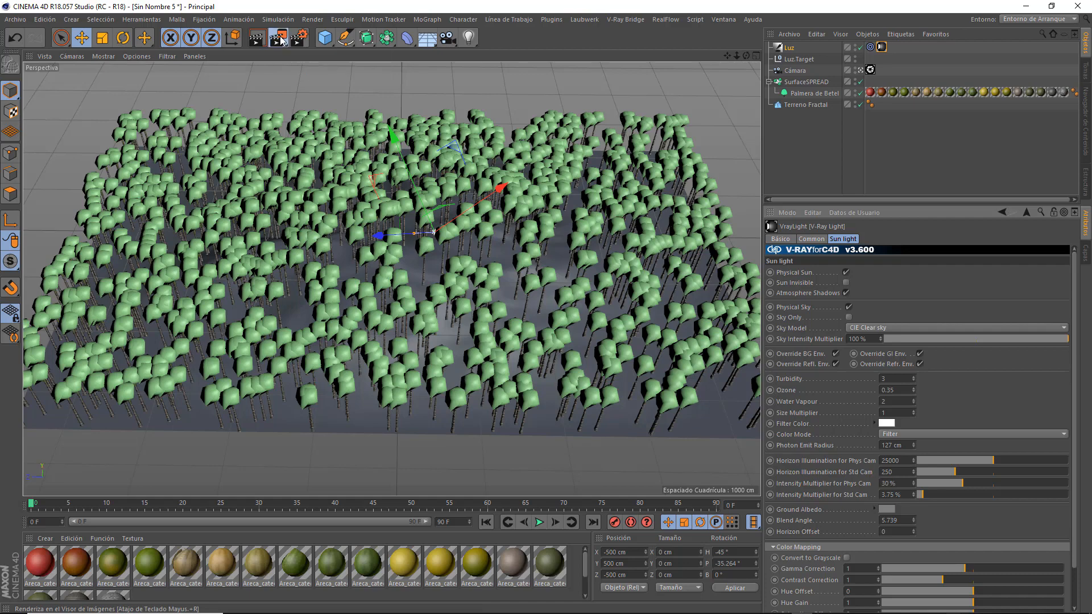
pyautogui.click(666, 114)
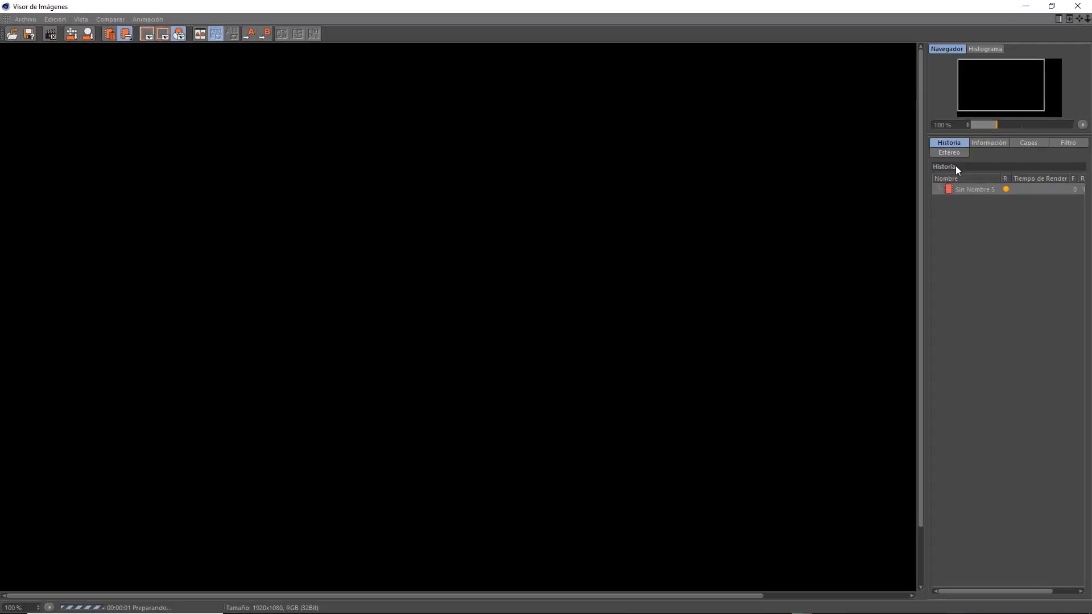
pyautogui.click(1081, 125)
pyautogui.click(1051, 136)
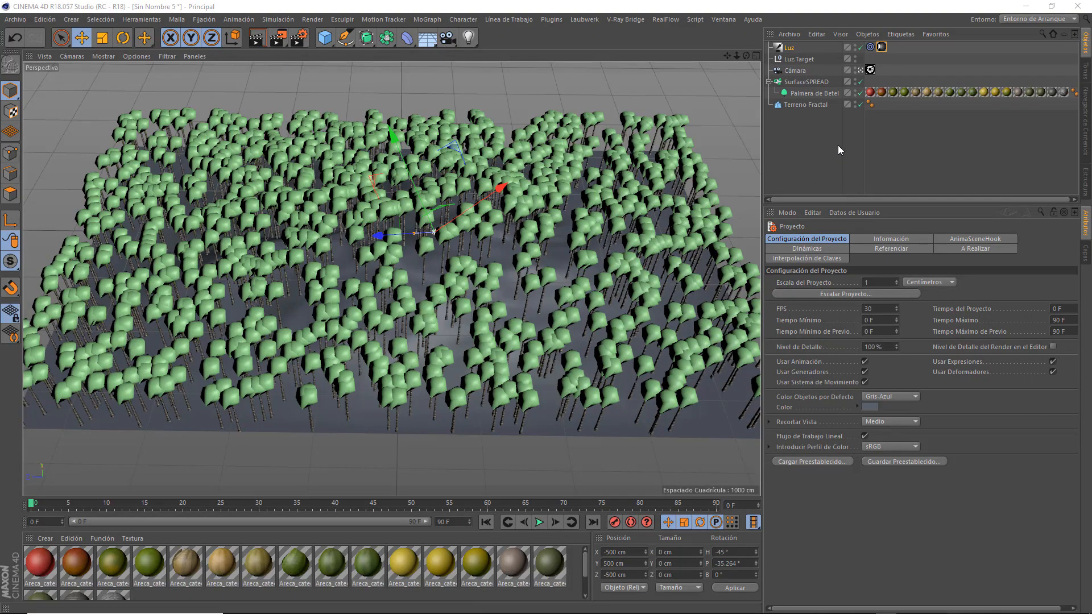
# Set SurfaceSPREAD's Random Scale intensity to 50% and its Random Alignment intensity to 33%.
pyautogui.click(807, 81)
pyautogui.click(869, 240)
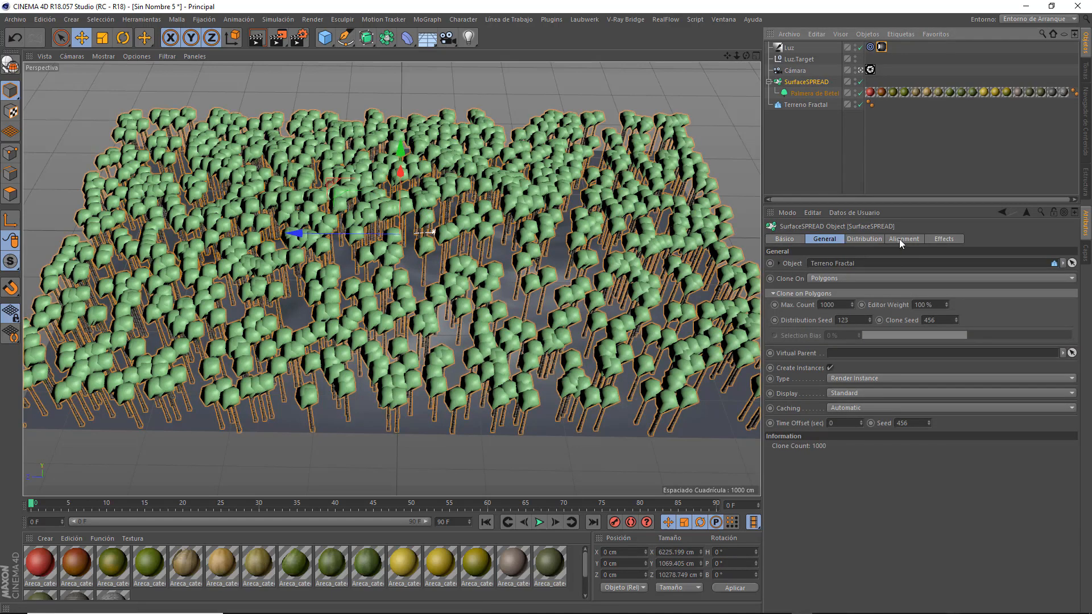
pyautogui.click(902, 238)
pyautogui.click(942, 244)
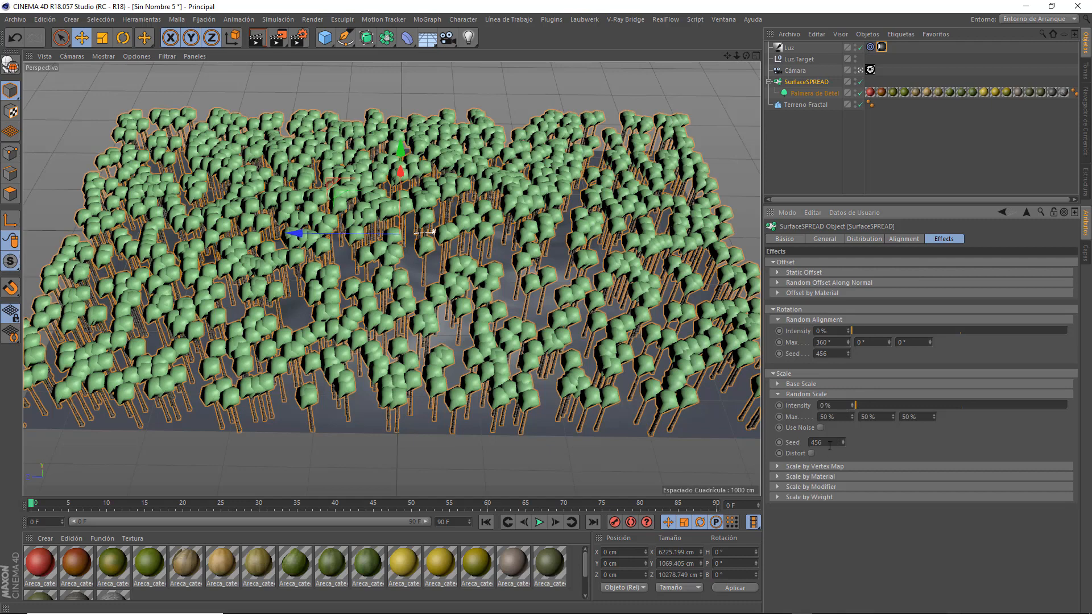
pyautogui.moveTo(859, 405); pyautogui.dragTo(964, 406)
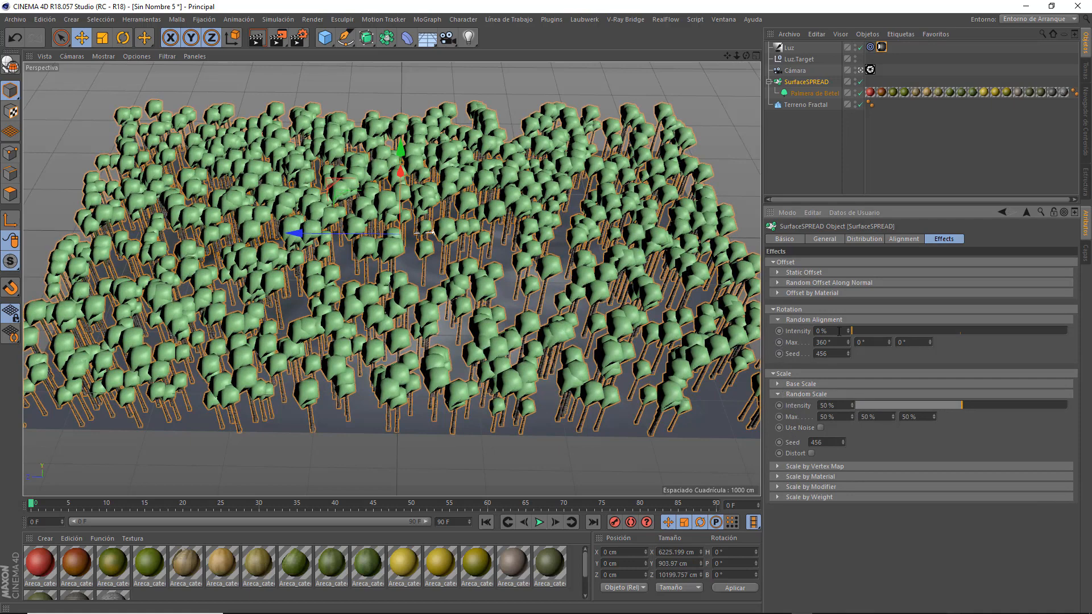
pyautogui.moveTo(860, 331); pyautogui.dragTo(923, 331)
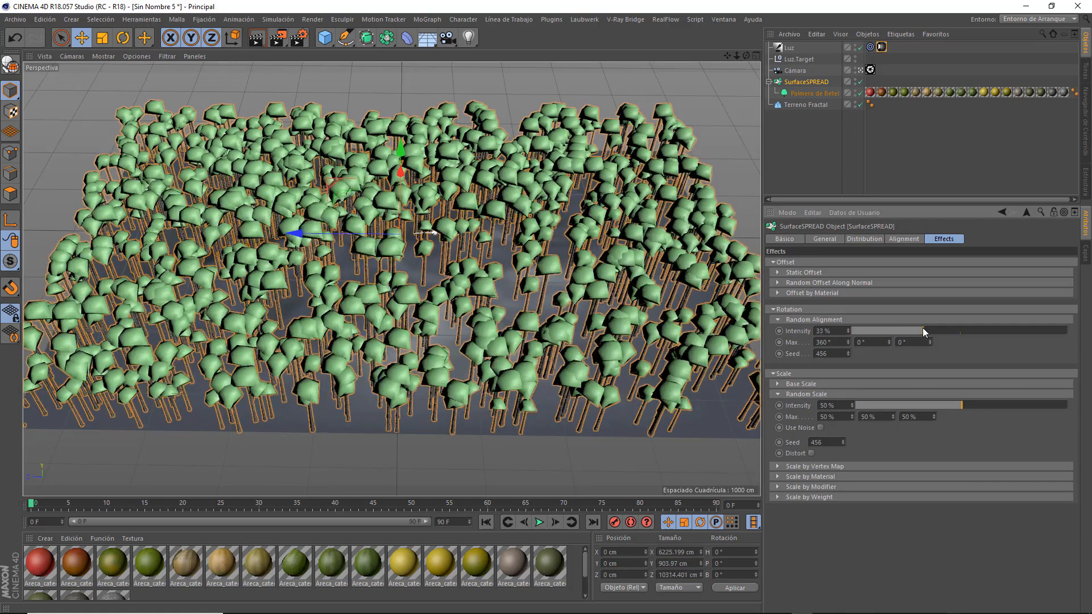
# Try the Variante 1 Joven, Adolescente and Adulto models on the scattered Betel palm.
pyautogui.click(810, 92)
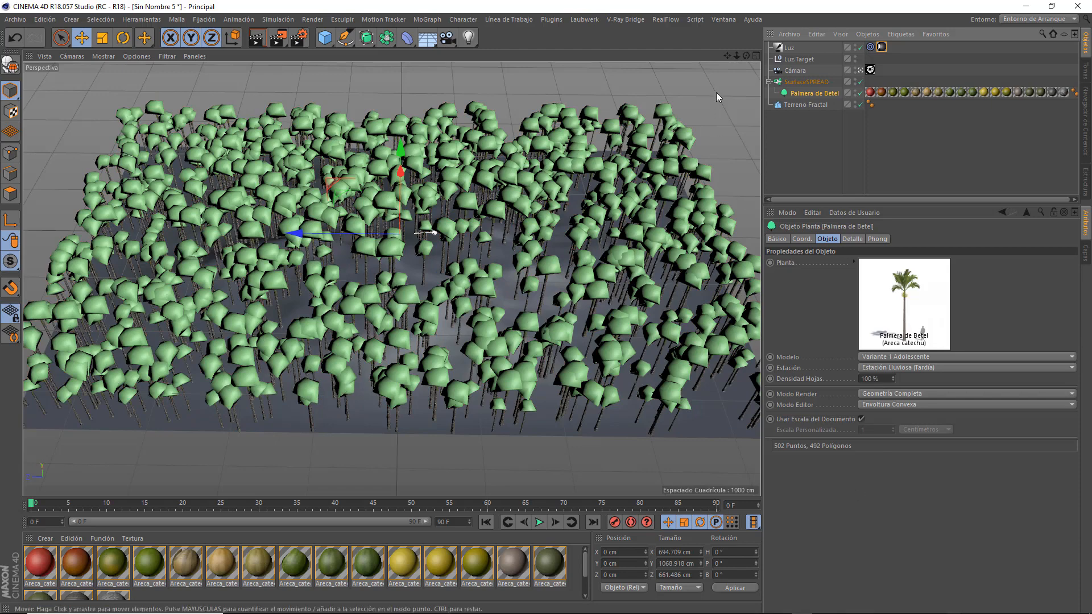
pyautogui.moveTo(746, 55); pyautogui.dragTo(742, 80)
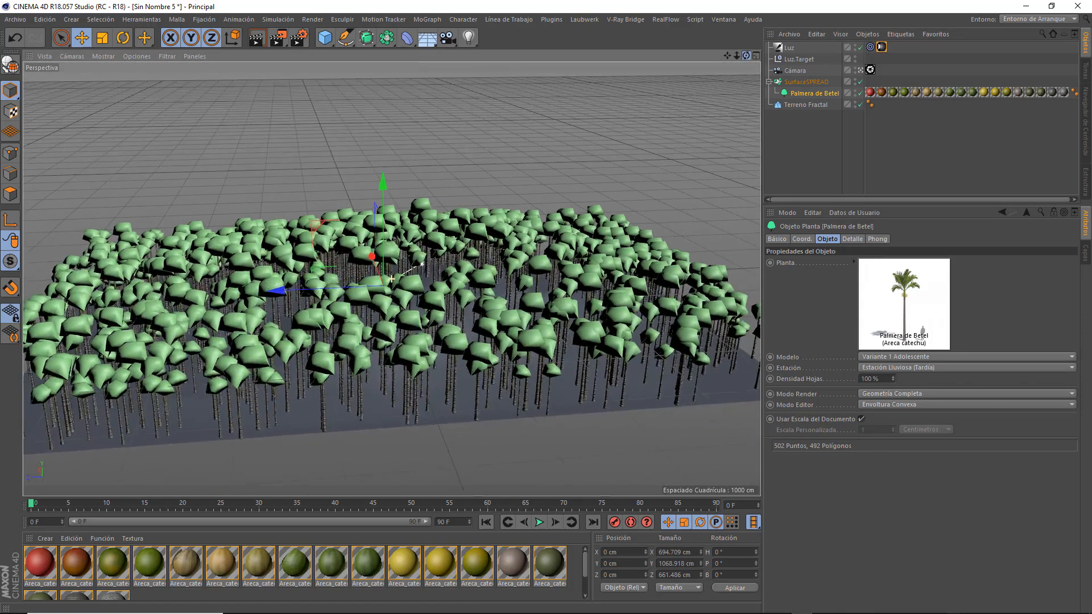
pyautogui.click(905, 357)
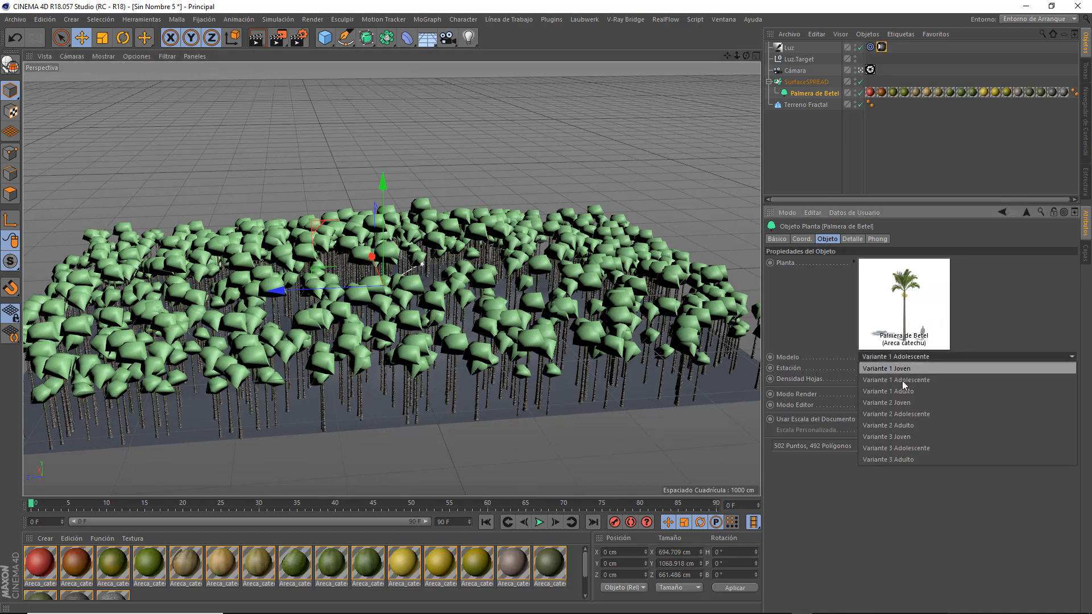
pyautogui.click(904, 369)
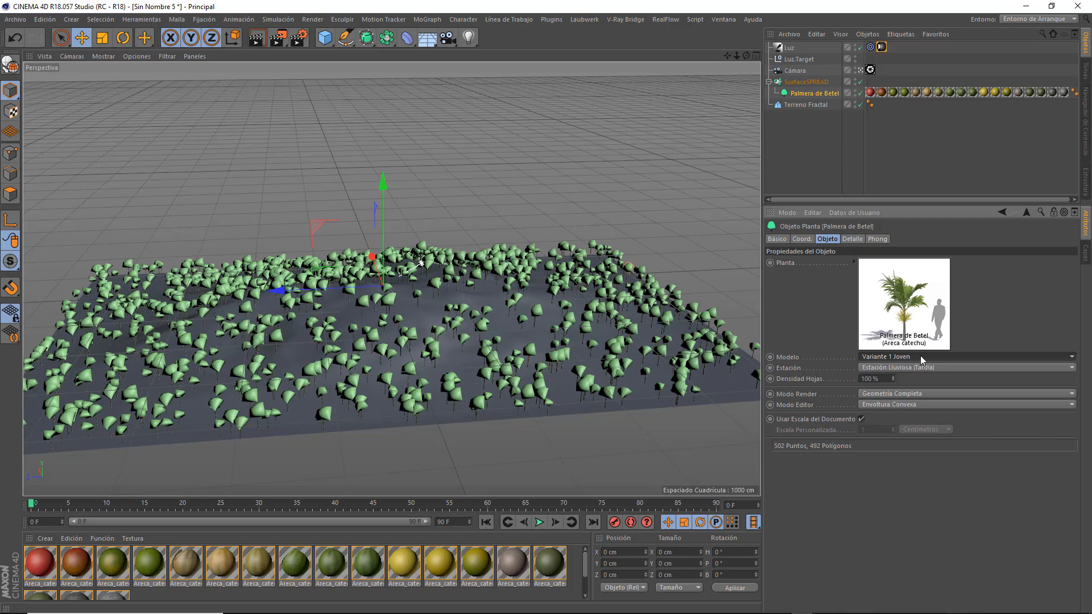
pyautogui.click(923, 357)
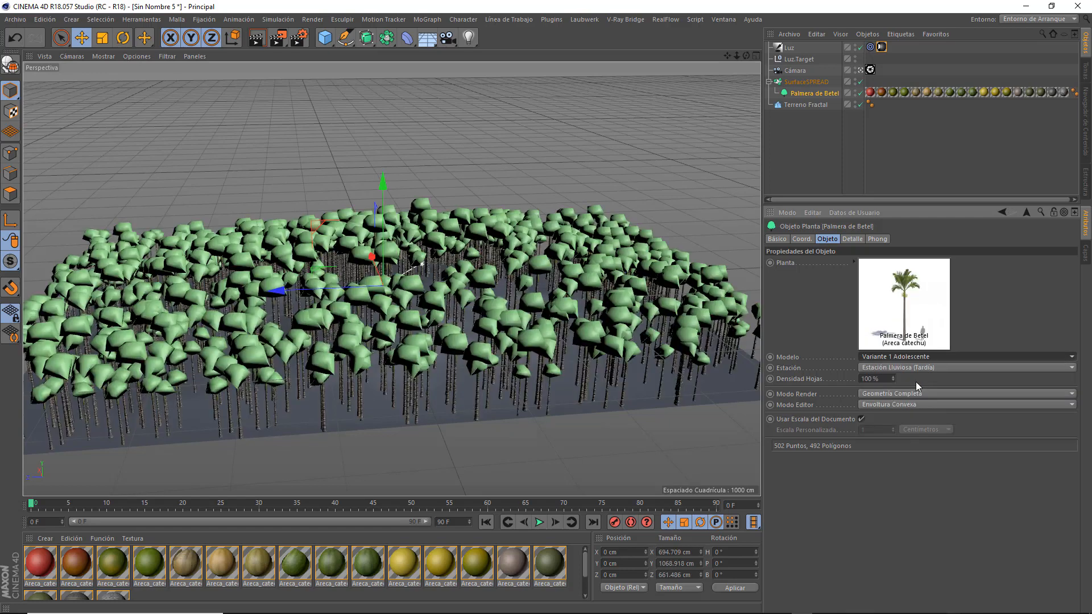
pyautogui.click(925, 357)
pyautogui.click(914, 391)
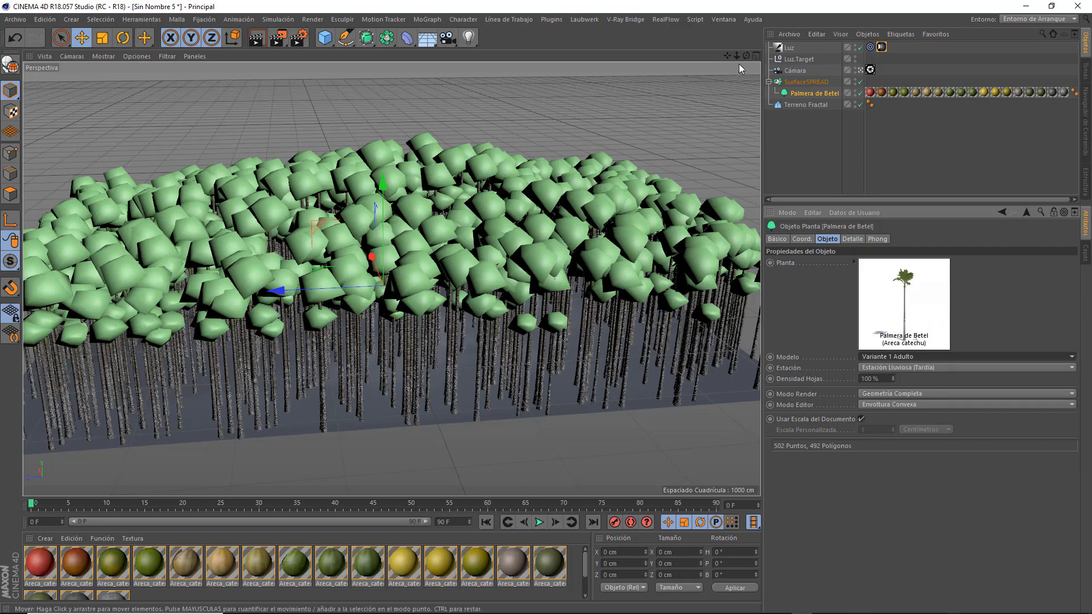
# Set the Betel palm's model to Variante 1 Adolescente and frame the terrain from a higher viewpoint.
pyautogui.moveTo(746, 55)
pyautogui.mouseDown()
pyautogui.moveTo(747, 93)
pyautogui.moveTo(745, 62)
pyautogui.mouseUp()
pyautogui.click(891, 355)
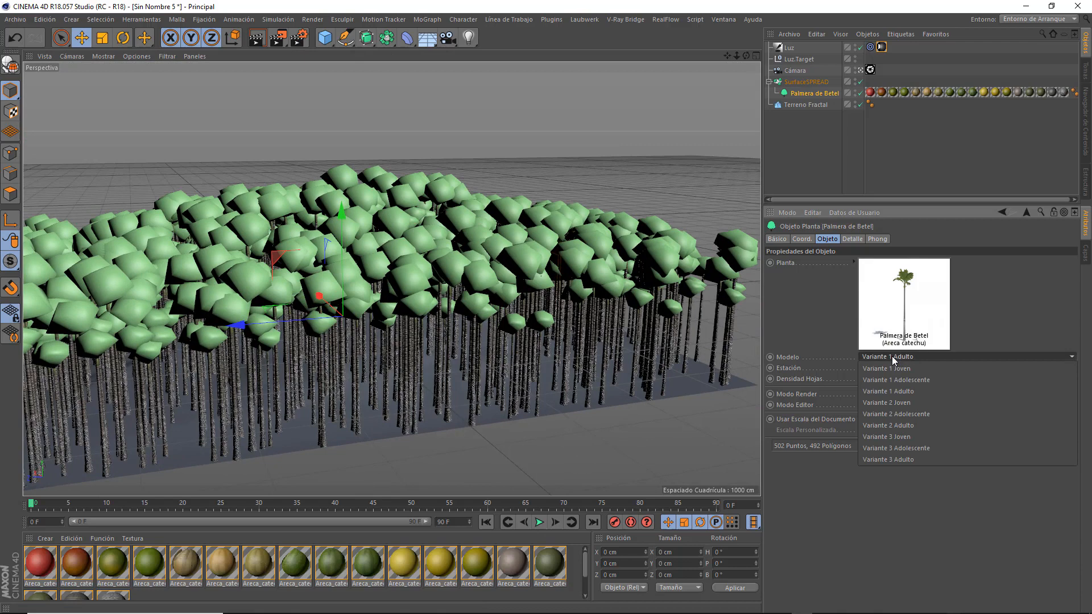
pyautogui.click(892, 389)
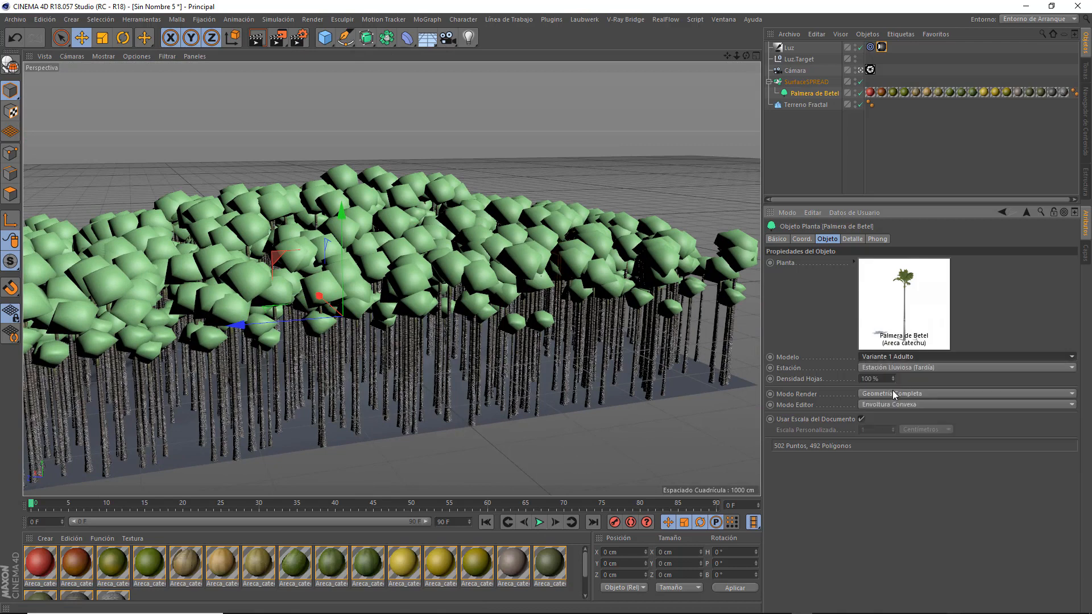
pyautogui.click(905, 357)
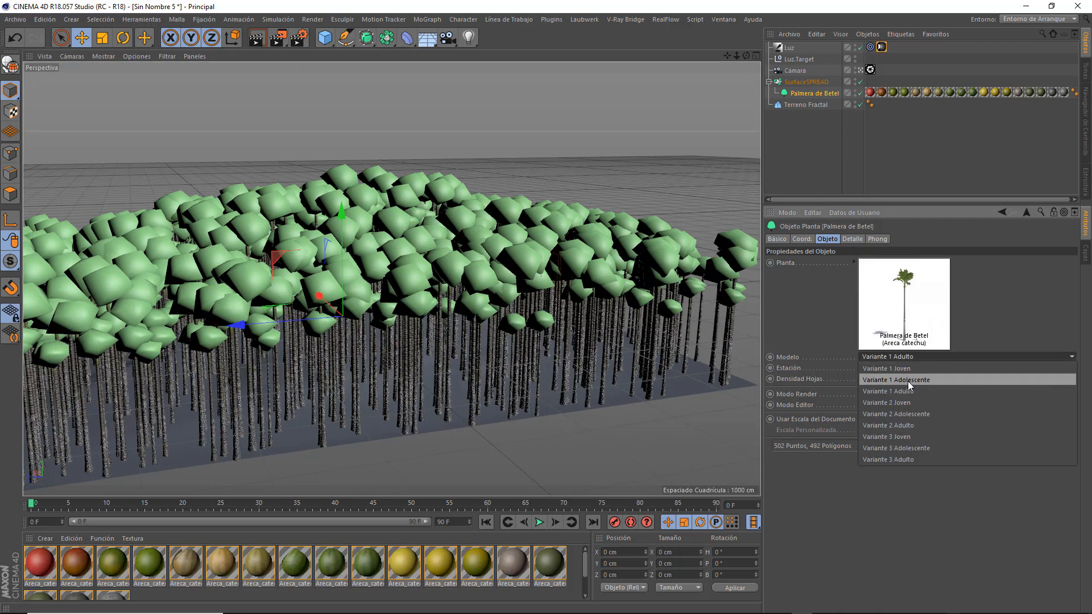
pyautogui.click(907, 381)
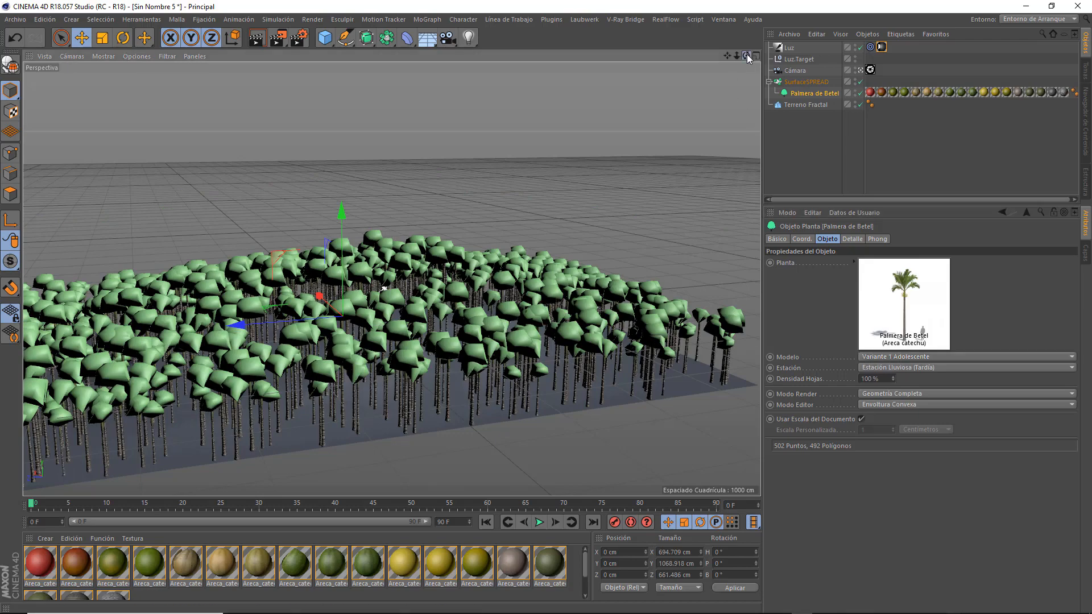
pyautogui.moveTo(746, 55); pyautogui.dragTo(731, 99)
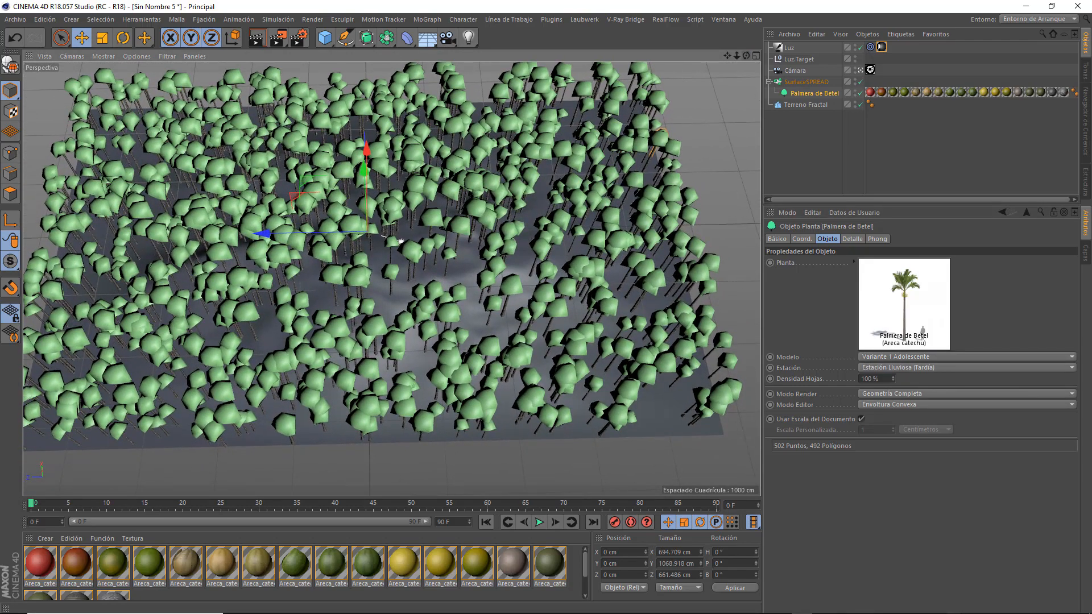